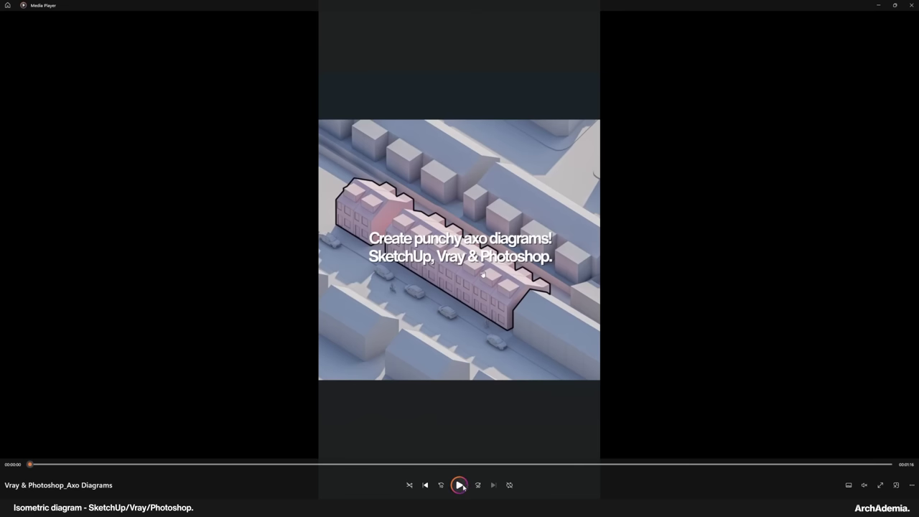
# Play the Vray & Photoshop_Axo Diagrams preview video and skip ahead through its workflow stages
pyautogui.click(461, 486)
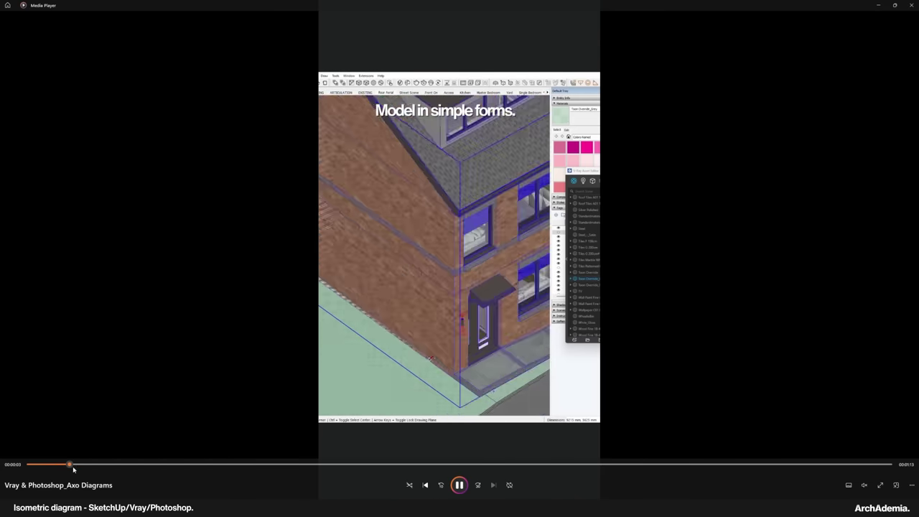
pyautogui.moveTo(73, 468)
pyautogui.mouseDown()
pyautogui.moveTo(31, 467)
pyautogui.moveTo(525, 468)
pyautogui.moveTo(31, 467)
pyautogui.mouseUp()
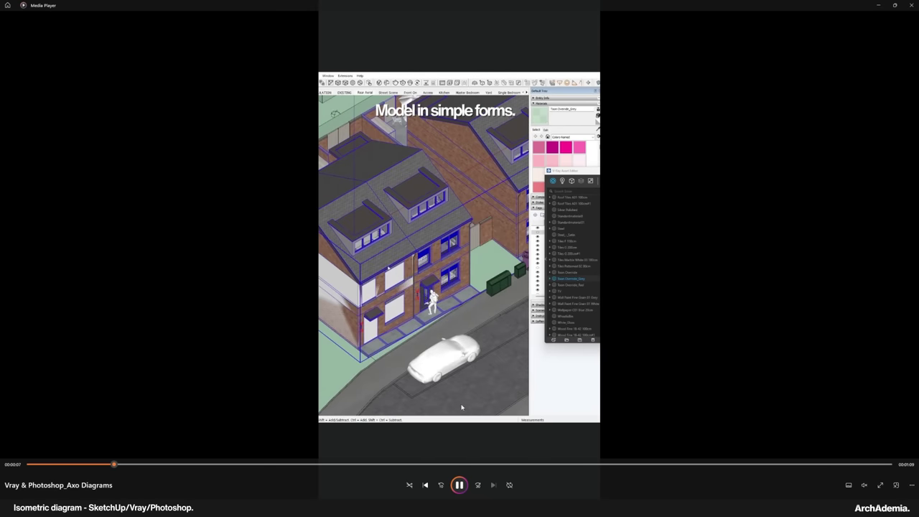
pyautogui.click(391, 465)
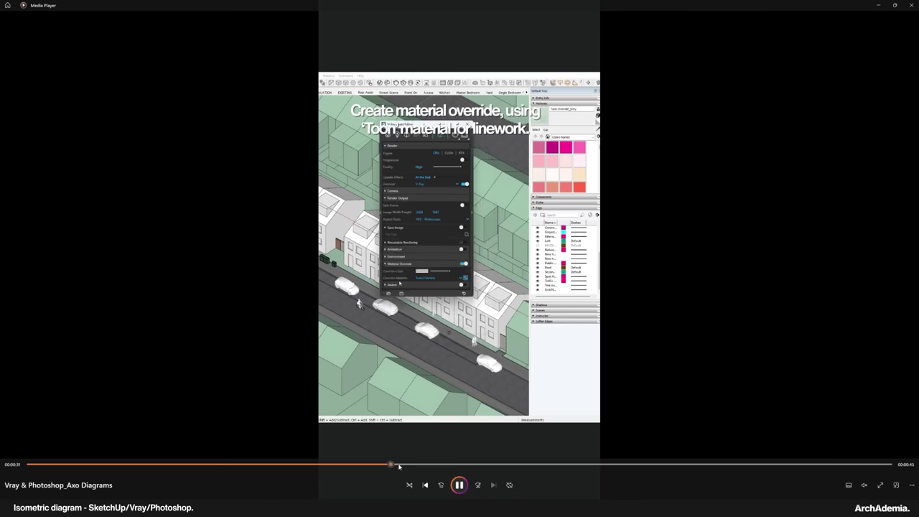
pyautogui.click(494, 466)
pyautogui.click(721, 466)
pyautogui.click(771, 465)
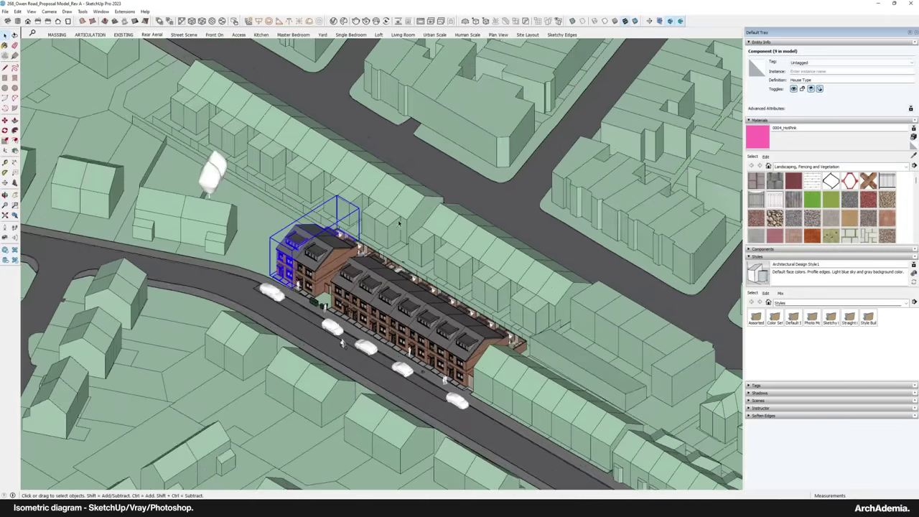
# Examine the proposed brick terrace and its House Type components from an aerial angle
pyautogui.scroll(-1, 412, 320)
pyautogui.scroll(2, 420, 323)
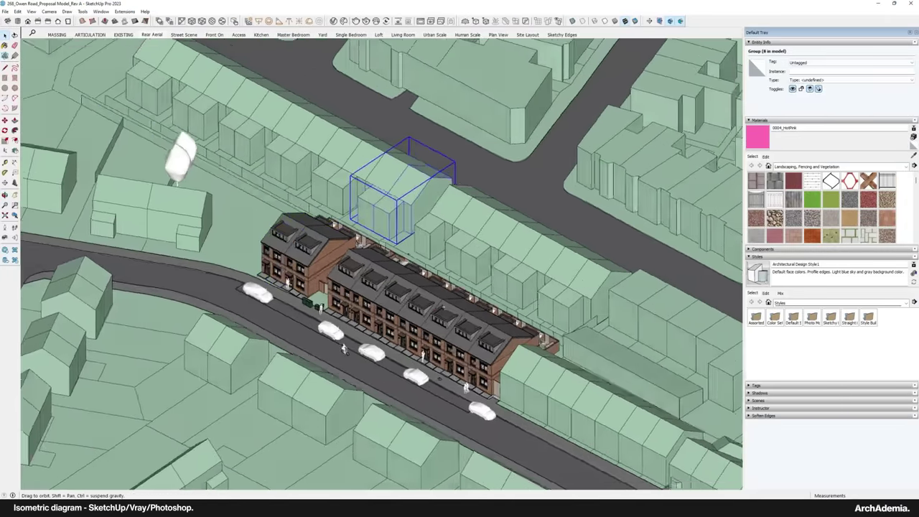
pyautogui.moveTo(422, 323); pyautogui.dragTo(453, 311, button='middle')
pyautogui.scroll(2, 452, 311)
pyautogui.click(446, 309)
pyautogui.scroll(4, 445, 308)
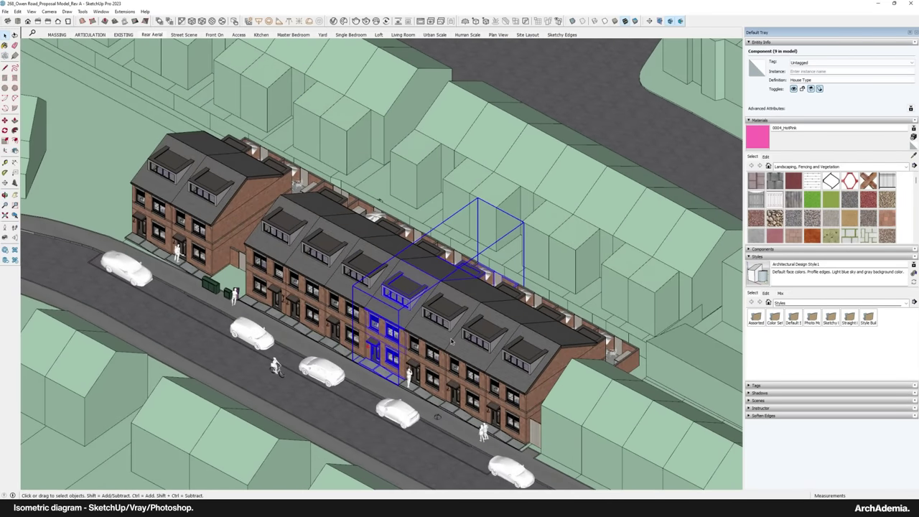
pyautogui.moveTo(445, 308); pyautogui.dragTo(361, 280, button='middle')
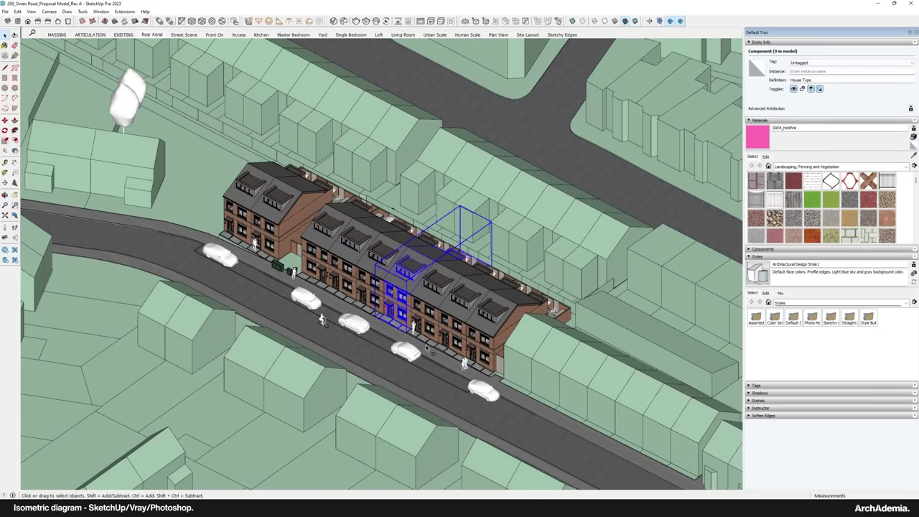
pyautogui.keyDown('shift'); pyautogui.moveTo(426, 347); pyautogui.dragTo(419, 367, button='middle'); pyautogui.keyUp('shift')
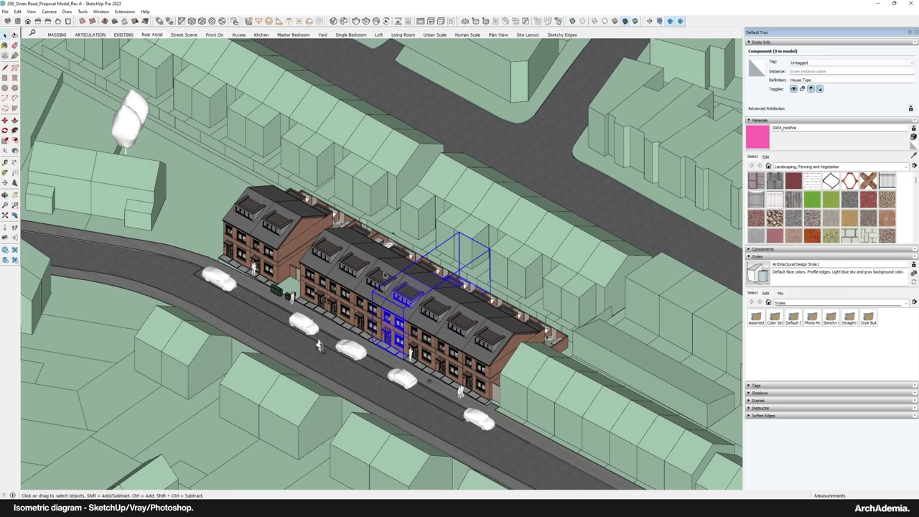
pyautogui.scroll(-3, 346, 268)
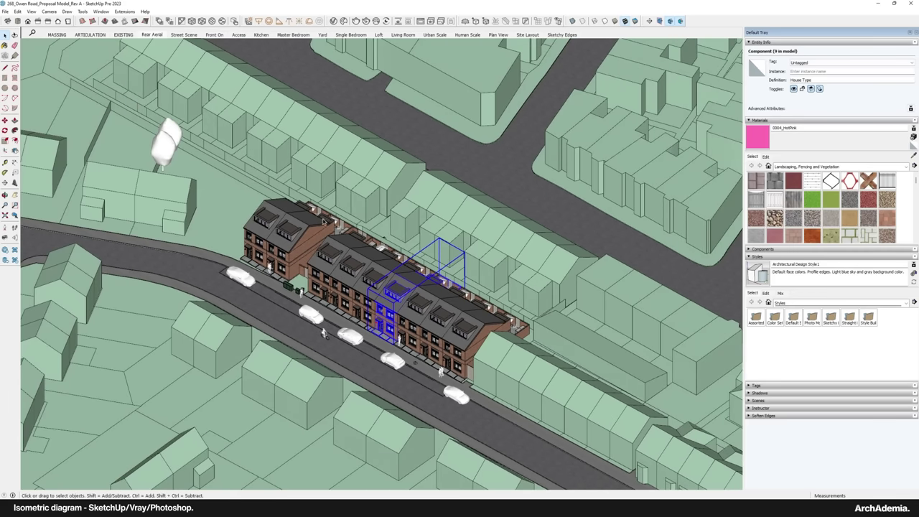
pyautogui.scroll(3, 352, 261)
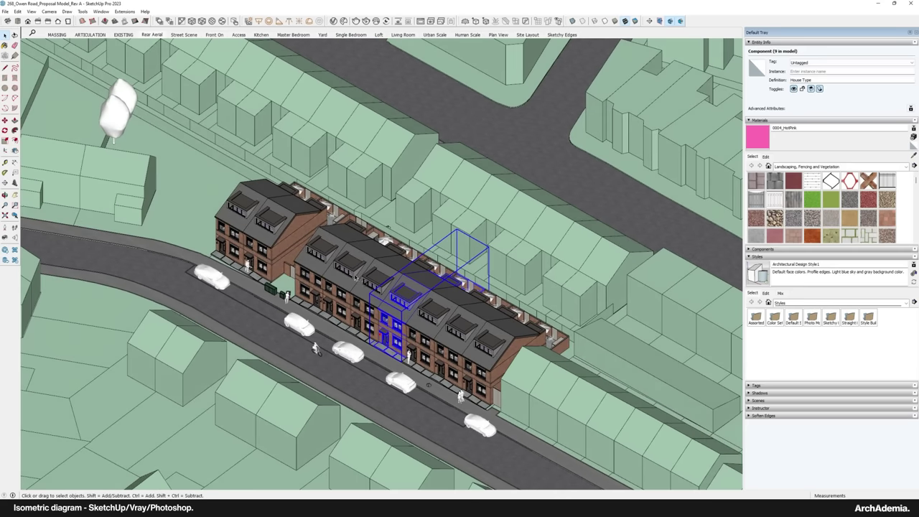
pyautogui.moveTo(336, 264); pyautogui.dragTo(336, 248, button='middle')
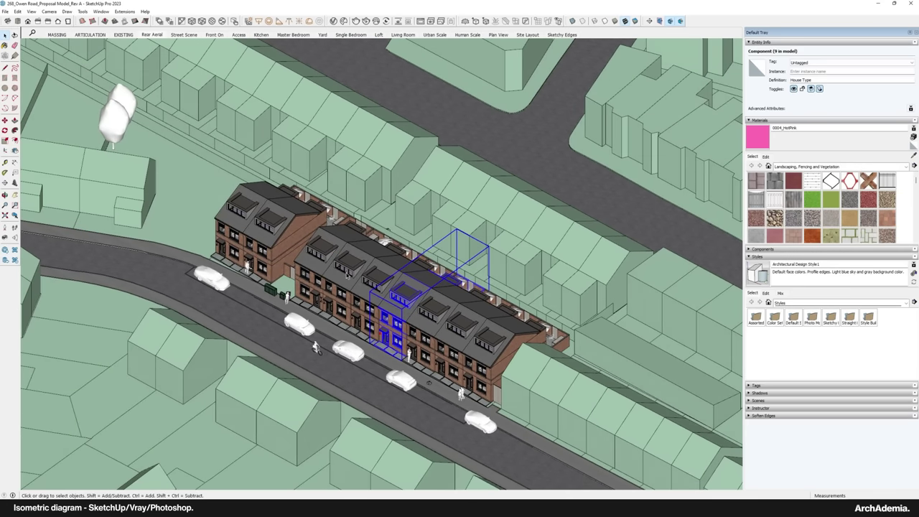
# Inspect how the context buildings around the terrace are grouped across the wider site model
pyautogui.scroll(-1, 347, 275)
pyautogui.scroll(1, 381, 255)
pyautogui.click(448, 217)
pyautogui.scroll(-3, 447, 217)
pyautogui.click(394, 190)
pyautogui.scroll(-2, 387, 208)
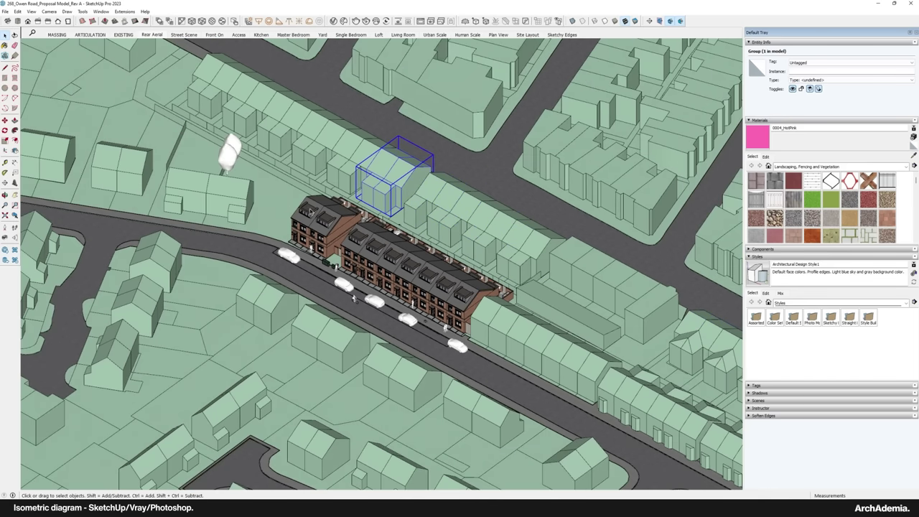
pyautogui.click(322, 270)
pyautogui.click(224, 195)
pyautogui.scroll(-3, 344, 212)
pyautogui.moveTo(343, 212); pyautogui.dragTo(341, 232, button='middle')
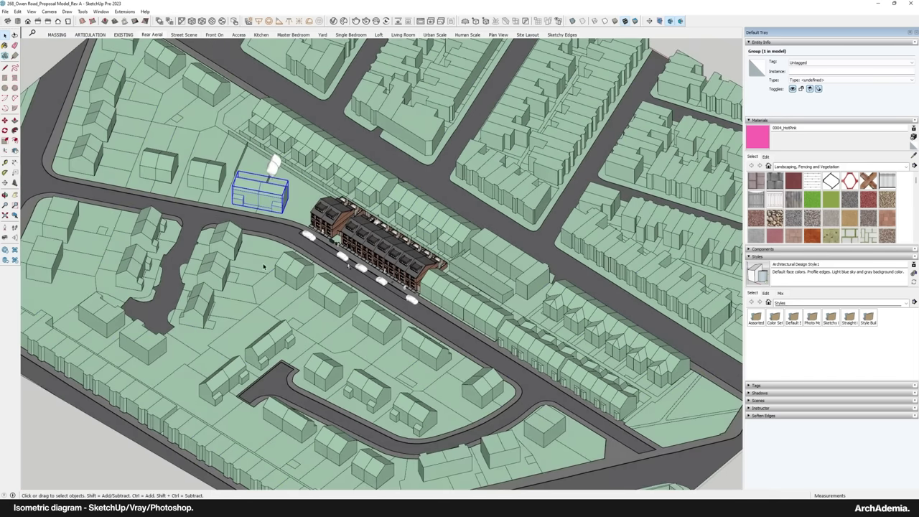
pyautogui.click(264, 266)
pyautogui.scroll(2, 290, 209)
pyautogui.click(182, 290)
pyautogui.scroll(-3, 235, 276)
pyautogui.moveTo(275, 276); pyautogui.dragTo(277, 285, button='middle')
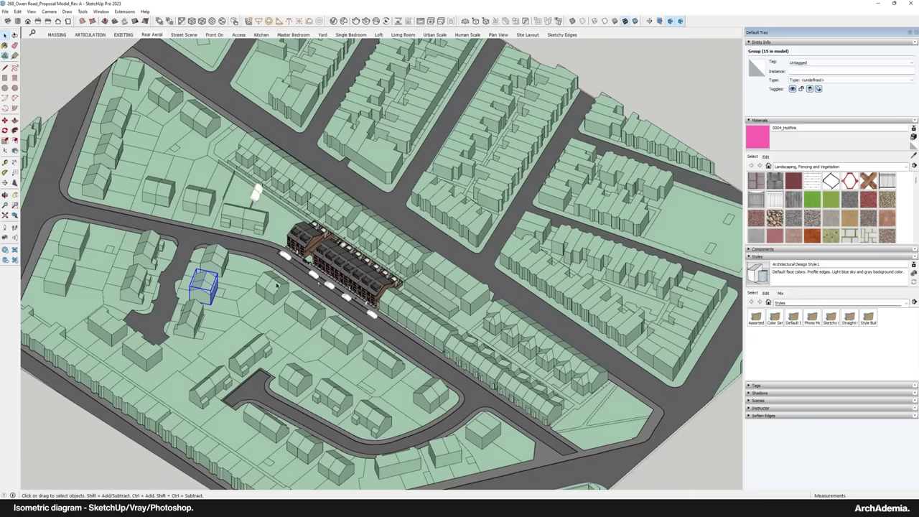
# Select the road and ground group along with the corner house and two detached buildings west of the terrace
pyautogui.scroll(5, 277, 286)
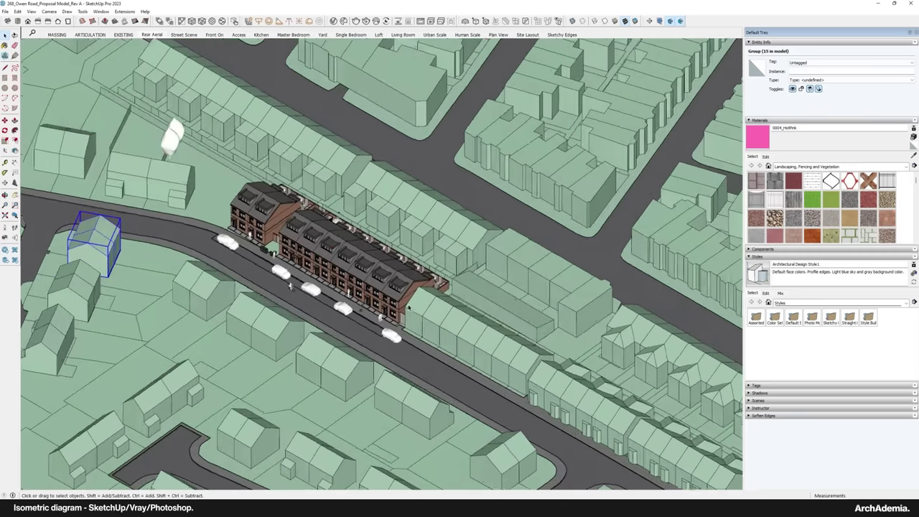
pyautogui.moveTo(317, 252); pyautogui.dragTo(333, 250, button='middle')
pyautogui.click(202, 234)
pyautogui.moveTo(202, 234); pyautogui.dragTo(142, 242, button='middle')
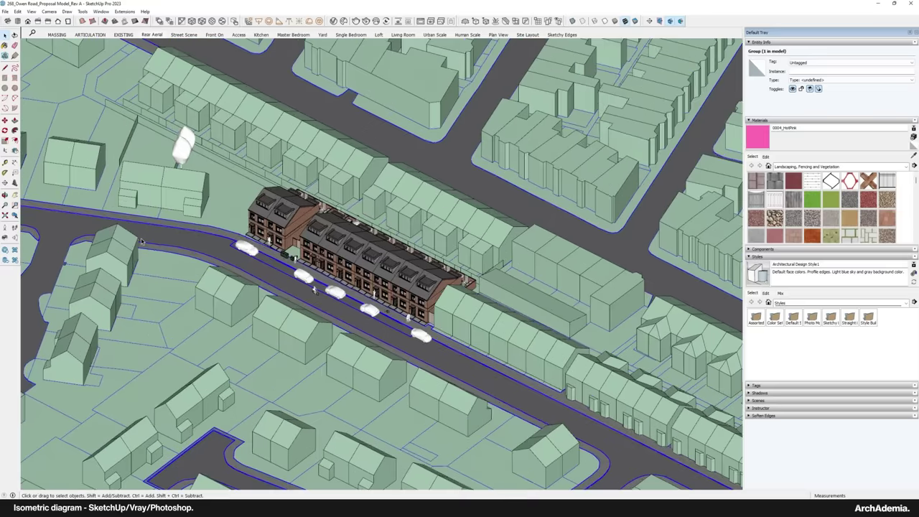
pyautogui.keyDown('shift'); pyautogui.click(121, 256); pyautogui.keyUp('shift')
pyautogui.keyDown('shift'); pyautogui.click(164, 186); pyautogui.keyUp('shift')
pyautogui.keyDown('shift'); pyautogui.click(75, 158); pyautogui.keyUp('shift')
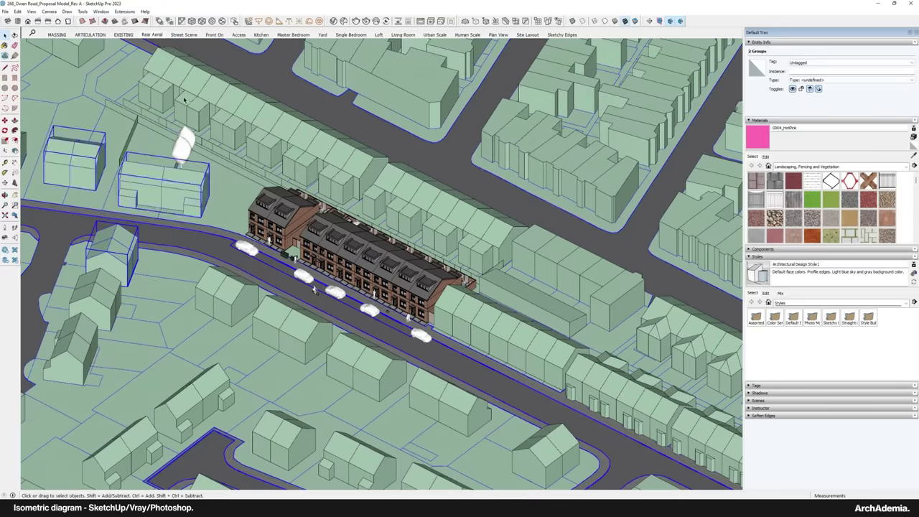
# Add the first row of context houses behind the terrace to the selection, one group at a time
pyautogui.keyDown('shift'); pyautogui.click(173, 83); pyautogui.keyUp('shift')
pyautogui.keyDown('shift'); pyautogui.click(212, 102); pyautogui.keyUp('shift')
pyautogui.keyDown('shift'); pyautogui.click(248, 115); pyautogui.keyUp('shift')
pyautogui.keyDown('shift'); pyautogui.click(282, 130); pyautogui.keyUp('shift')
pyautogui.keyDown('shift'); pyautogui.click(316, 148); pyautogui.keyUp('shift')
pyautogui.keyDown('shift'); pyautogui.click(354, 164); pyautogui.keyUp('shift')
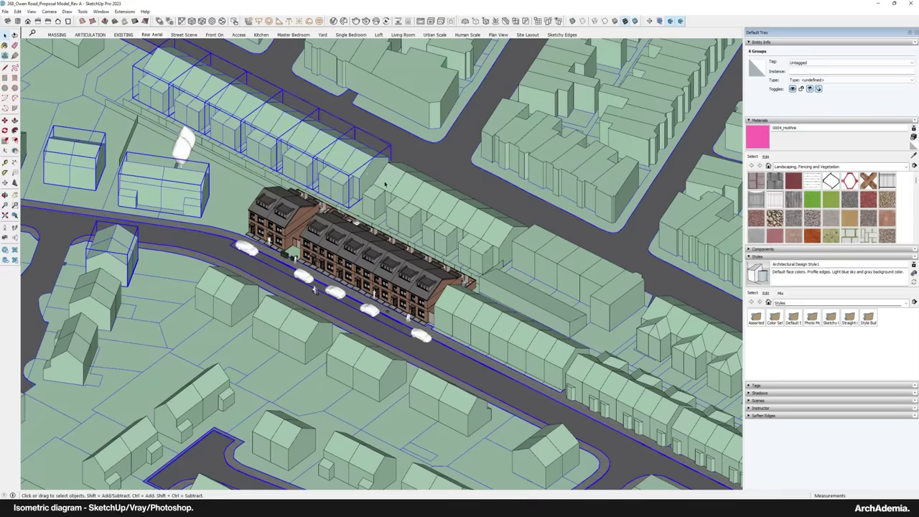
# Add the second rear row, the long block beside it and the low building in front of it to the selection
pyautogui.keyDown('shift'); pyautogui.click(441, 210); pyautogui.keyUp('shift')
pyautogui.keyDown('shift'); pyautogui.click(548, 259); pyautogui.keyUp('shift')
pyautogui.scroll(2, 531, 298)
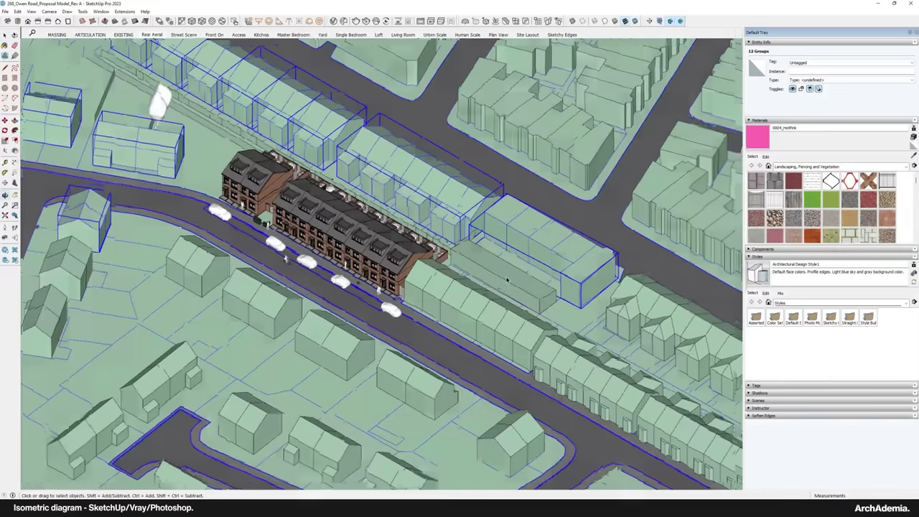
pyautogui.keyDown('shift'); pyautogui.click(505, 283); pyautogui.keyUp('shift')
# Launch a second SketchUp window and return to the site model
pyautogui.rightClick(468, 504)
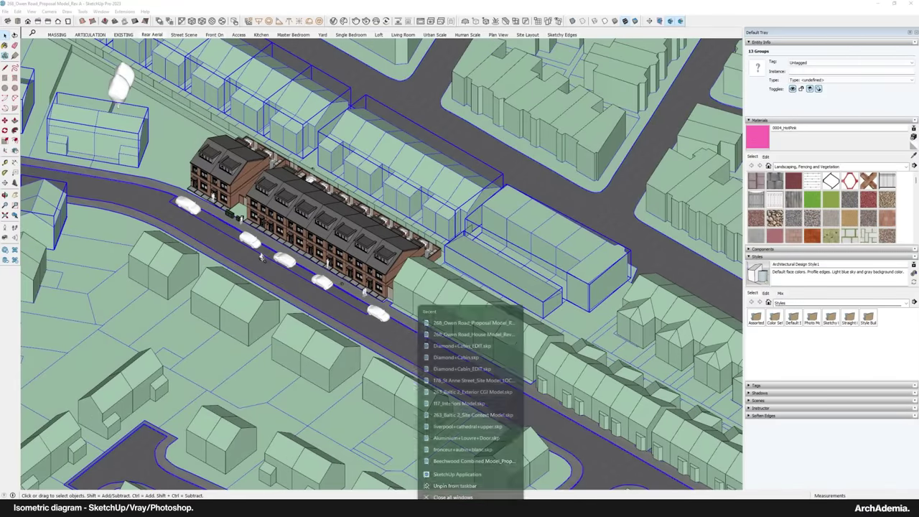
pyautogui.click(456, 468)
pyautogui.click(388, 3)
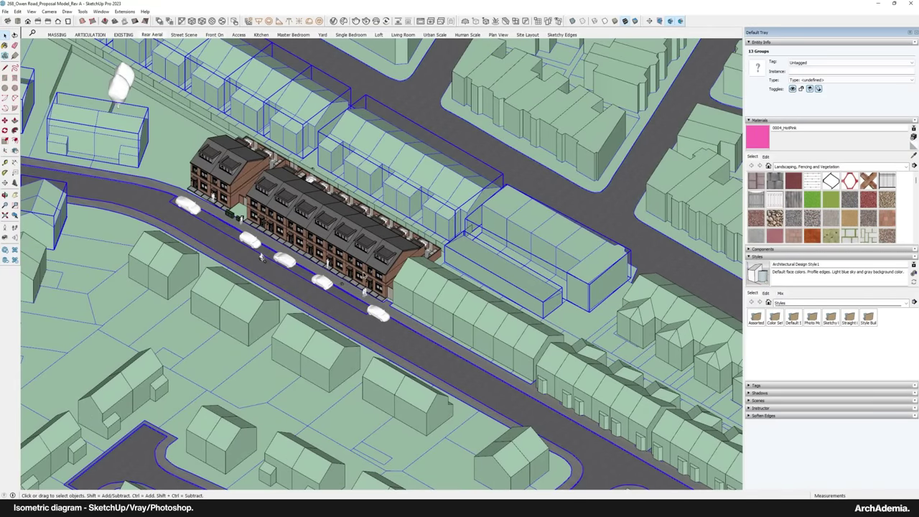
# Add the three nearest houses across the road from the terrace to the selection
pyautogui.scroll(-2, 329, 250)
pyautogui.scroll(2, 261, 292)
pyautogui.keyDown('shift'); pyautogui.click(180, 265); pyautogui.keyUp('shift')
pyautogui.keyDown('shift'); pyautogui.click(252, 311); pyautogui.keyUp('shift')
pyautogui.keyDown('shift'); pyautogui.click(309, 346); pyautogui.keyUp('shift')
pyautogui.scroll(-2, 309, 363)
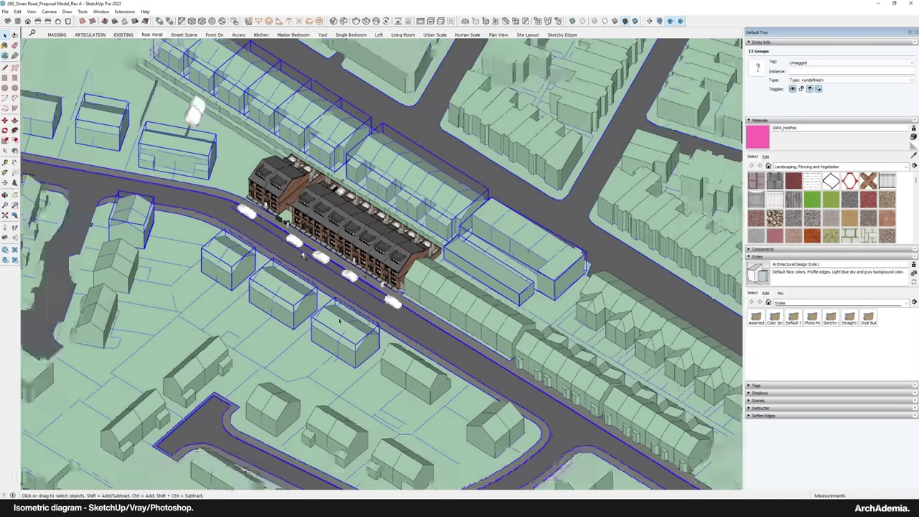
# Add the four houses around the cul-de-sac and the fourth roadside house to the selection
pyautogui.scroll(2, 261, 402)
pyautogui.keyDown('shift'); pyautogui.click(171, 358); pyautogui.keyUp('shift')
pyautogui.keyDown('shift'); pyautogui.click(89, 423); pyautogui.keyUp('shift')
pyautogui.keyDown('shift'); pyautogui.click(288, 401); pyautogui.keyUp('shift')
pyautogui.keyDown('shift'); pyautogui.click(358, 426); pyautogui.keyUp('shift')
pyautogui.keyDown('shift'); pyautogui.click(440, 322); pyautogui.keyUp('shift')
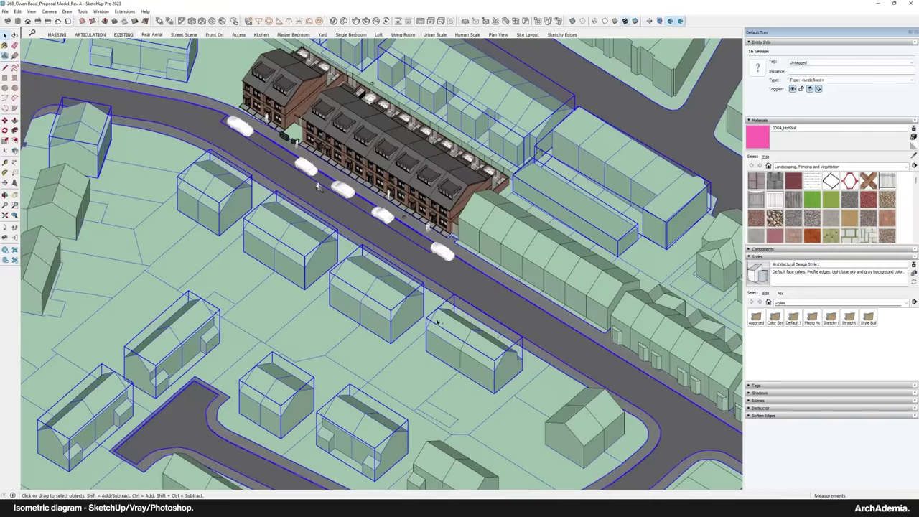
# Add the row of houses adjoining the east end of the brick terrace to the selection
pyautogui.scroll(-3, 441, 322)
pyautogui.scroll(2, 564, 342)
pyautogui.keyDown('shift'); pyautogui.click(535, 290); pyautogui.keyUp('shift')
pyautogui.keyDown('shift'); pyautogui.click(564, 316); pyautogui.keyUp('shift')
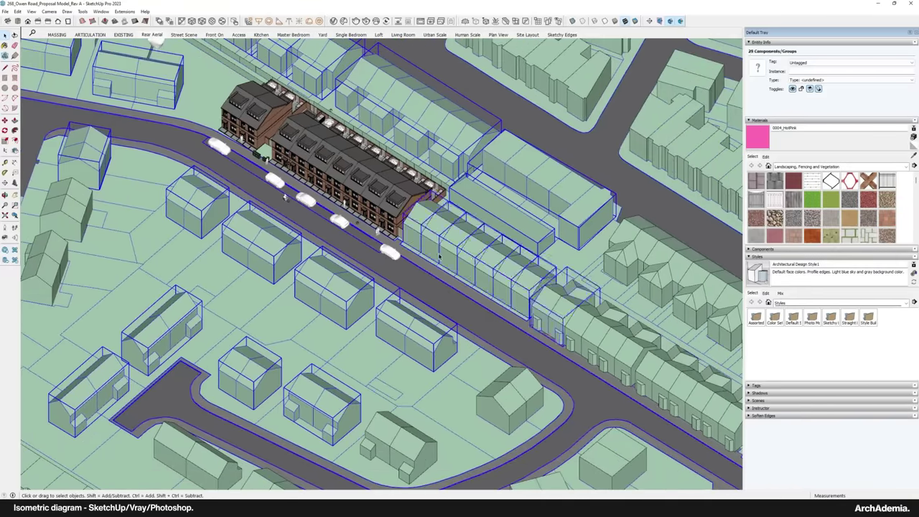
# Add the remaining houses with rear extensions at the far end of the terrace's street row to the selection
pyautogui.keyDown('shift'); pyautogui.moveTo(440, 257); pyautogui.dragTo(421, 269, button='middle'); pyautogui.keyUp('shift')
pyautogui.moveTo(421, 269); pyautogui.dragTo(421, 251, button='middle')
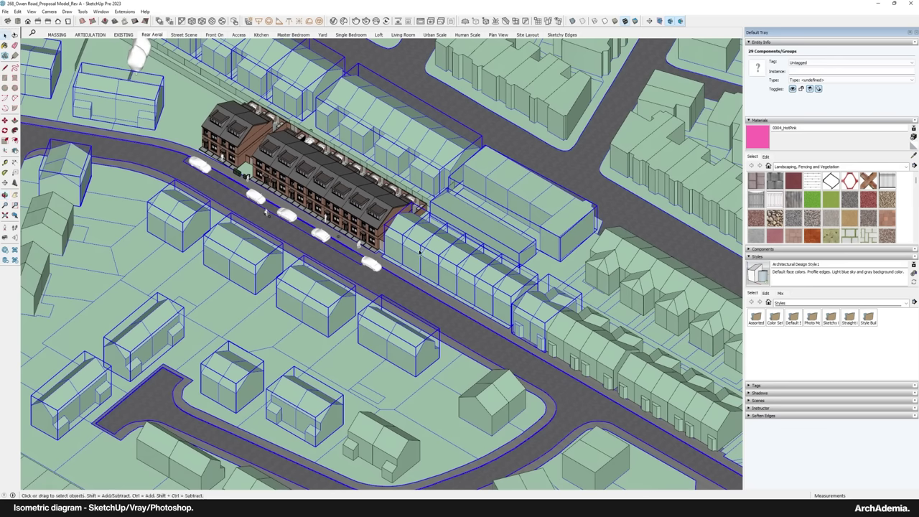
pyautogui.scroll(3, 491, 290)
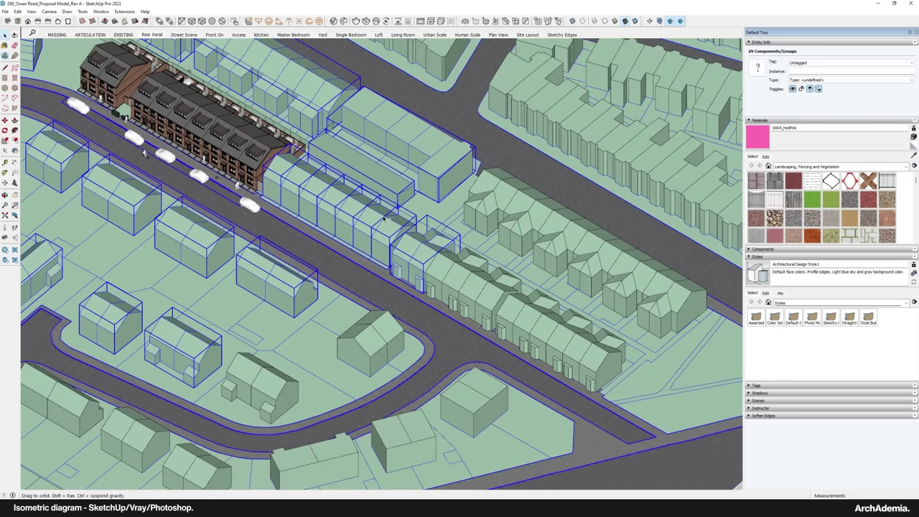
pyautogui.keyDown('shift'); pyautogui.click(579, 344); pyautogui.keyUp('shift')
pyautogui.keyDown('shift'); pyautogui.click(537, 318); pyautogui.keyUp('shift')
pyautogui.keyDown('shift'); pyautogui.click(507, 306); pyautogui.keyUp('shift')
pyautogui.keyDown('shift'); pyautogui.click(474, 291); pyautogui.keyUp('shift')
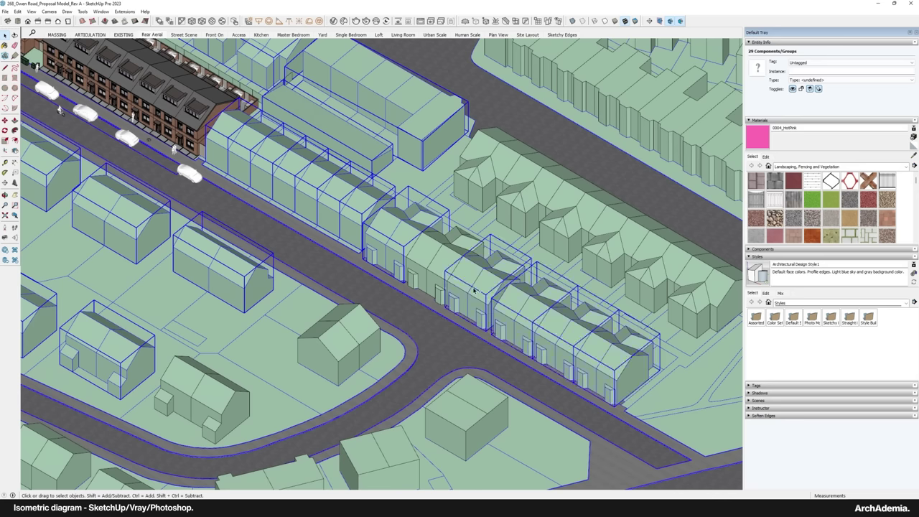
# Add the whole row of houses with hipped-roof projections behind the street row to the selection
pyautogui.keyDown('shift'); pyautogui.moveTo(429, 254); pyautogui.dragTo(376, 293, button='middle'); pyautogui.keyUp('shift')
pyautogui.keyDown('shift'); pyautogui.click(481, 222); pyautogui.keyUp('shift')
pyautogui.keyDown('shift'); pyautogui.click(513, 251); pyautogui.keyUp('shift')
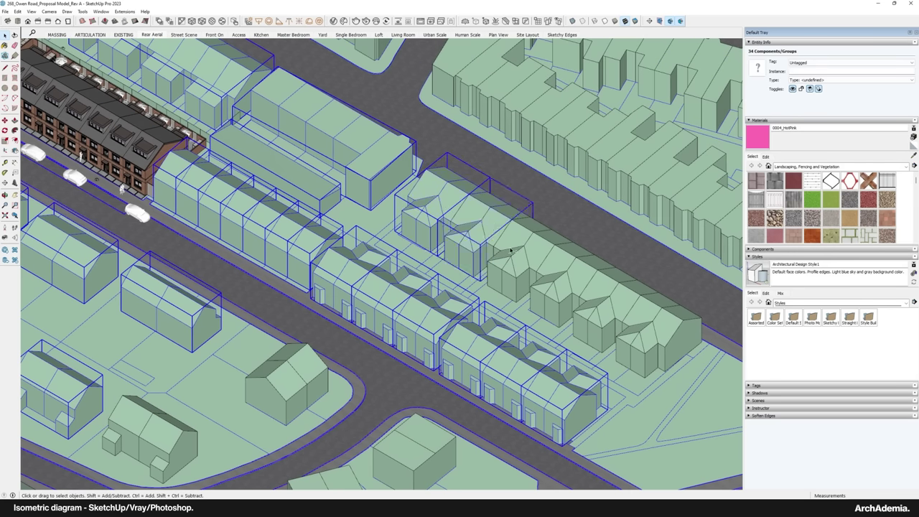
pyautogui.keyDown('shift'); pyautogui.click(552, 274); pyautogui.keyUp('shift')
pyautogui.keyDown('shift'); pyautogui.click(591, 298); pyautogui.keyUp('shift')
pyautogui.keyDown('shift'); pyautogui.click(596, 300); pyautogui.keyUp('shift')
pyautogui.keyDown('shift'); pyautogui.click(630, 316); pyautogui.keyUp('shift')
pyautogui.scroll(-3, 632, 334)
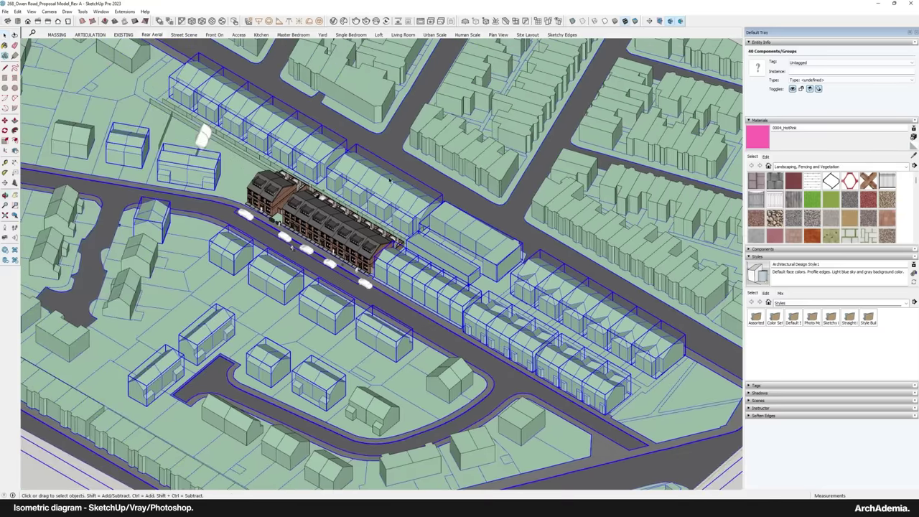
# Add the large terraced blocks on the far side of the rear road to the selection
pyautogui.scroll(2, 471, 153)
pyautogui.keyDown('shift'); pyautogui.click(473, 152); pyautogui.keyUp('shift')
pyautogui.keyDown('shift'); pyautogui.click(338, 78); pyautogui.keyUp('shift')
pyautogui.scroll(-5, 338, 79)
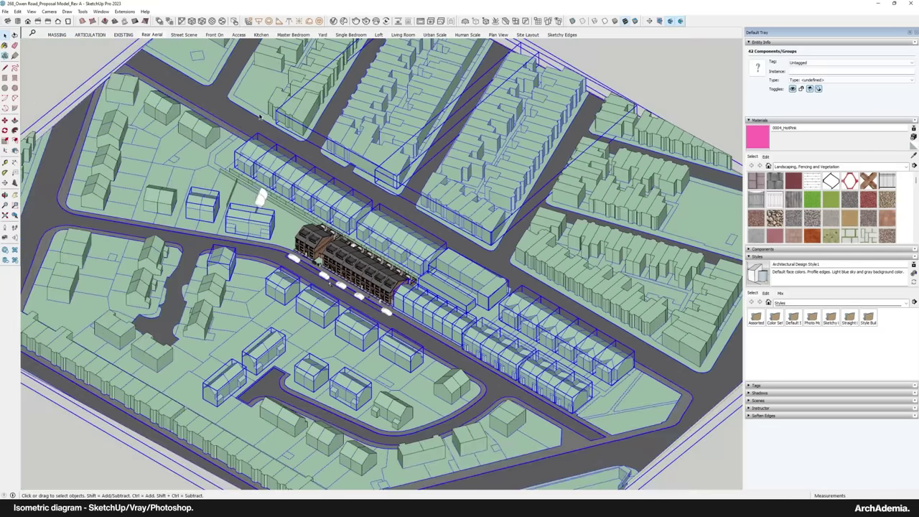
pyautogui.scroll(5, 296, 116)
pyautogui.keyDown('shift'); pyautogui.click(295, 117); pyautogui.keyUp('shift')
# Add the houses along the western side street and the next detached house beyond it to the selection
pyautogui.keyDown('shift'); pyautogui.moveTo(395, 334); pyautogui.dragTo(385, 301, button='middle'); pyautogui.keyUp('shift')
pyautogui.scroll(1, 168, 333)
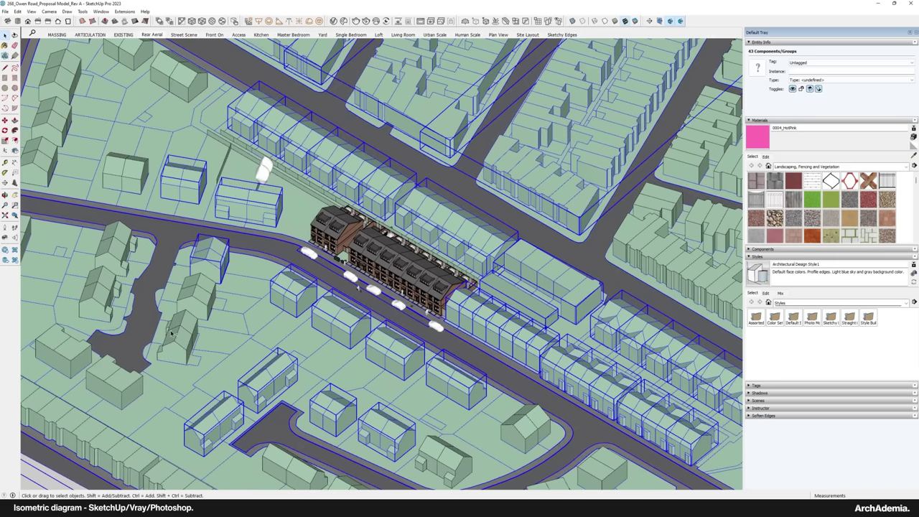
pyautogui.keyDown('shift'); pyautogui.click(169, 333); pyautogui.keyUp('shift')
pyautogui.keyDown('shift'); pyautogui.click(182, 295); pyautogui.keyUp('shift')
pyautogui.keyDown('shift'); pyautogui.click(114, 294); pyautogui.keyUp('shift')
pyautogui.keyDown('shift'); pyautogui.click(114, 232); pyautogui.keyUp('shift')
pyautogui.keyDown('shift'); pyautogui.click(116, 189); pyautogui.keyUp('shift')
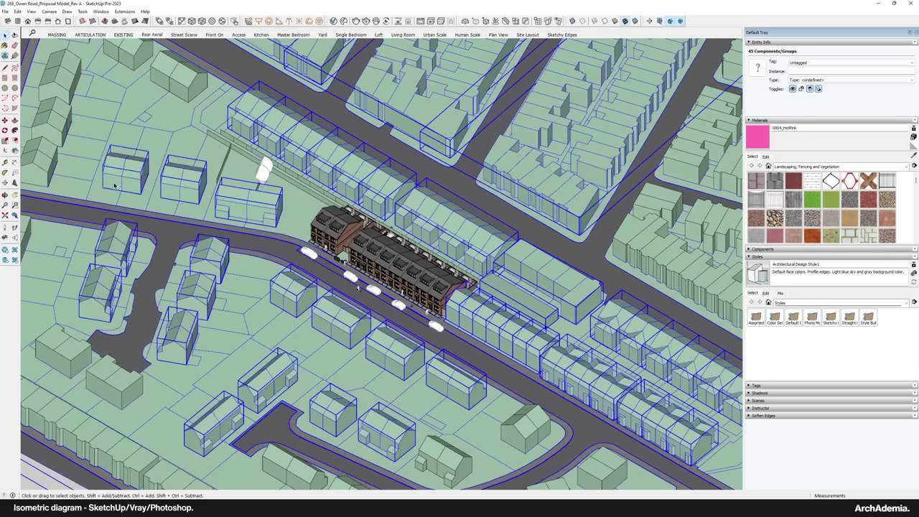
pyautogui.scroll(4, 436, 280)
pyautogui.scroll(-5, 294, 303)
pyautogui.scroll(4, 316, 294)
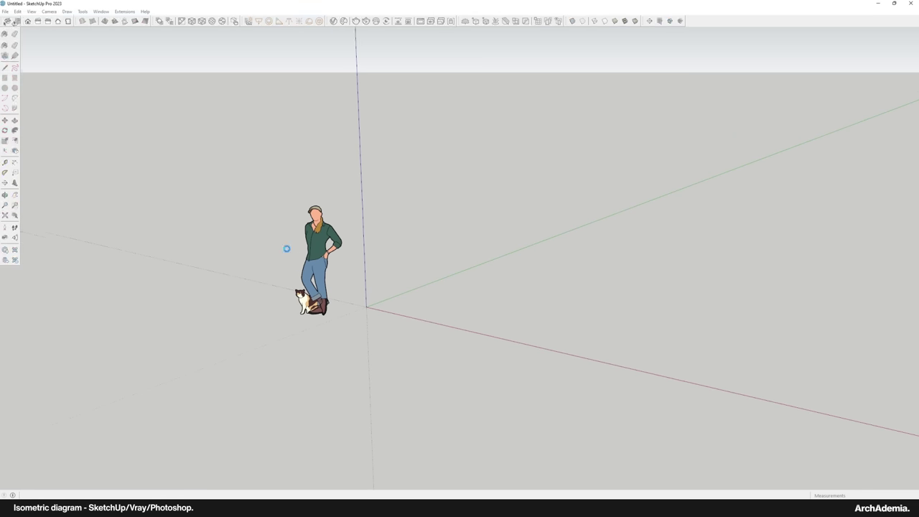
# Delete the default human figure from the blank SketchUp model and paste the copied site context in place
pyautogui.click(230, 253)
pyautogui.press('Delete')
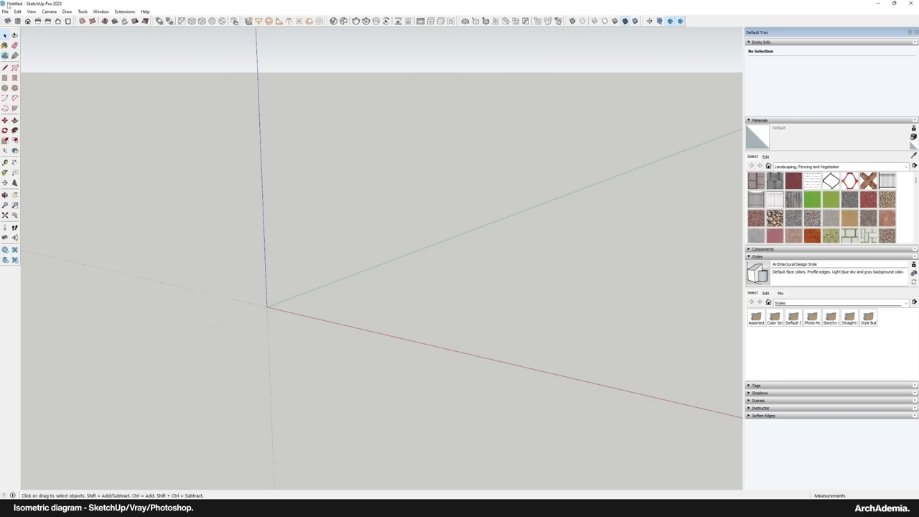
pyautogui.click(18, 12)
pyautogui.click(59, 63)
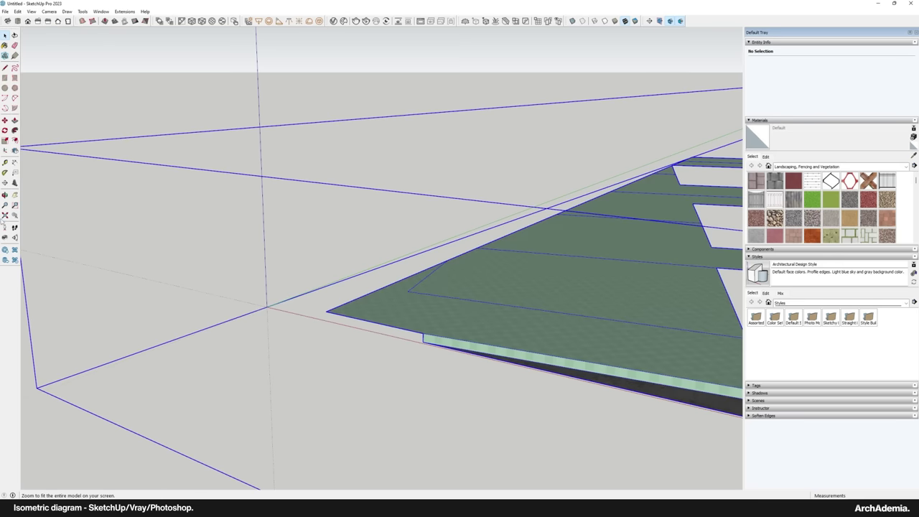
# Examine the pasted site context around the empty plot between the road and the rear row of houses
pyautogui.scroll(-5, 536, 310)
pyautogui.moveTo(536, 310)
pyautogui.keyDown('shift'); pyautogui.mouseDown(button='middle')
pyautogui.moveTo(359, 287)
pyautogui.moveTo(600, 309)
pyautogui.moveTo(460, 323)
pyautogui.moveTo(402, 316)
pyautogui.mouseUp(button='middle'); pyautogui.keyUp('shift')
pyautogui.scroll(-4, 402, 316)
pyautogui.moveTo(459, 215)
pyautogui.mouseDown(button='middle')
pyautogui.moveTo(388, 244)
pyautogui.moveTo(589, 94)
pyautogui.moveTo(690, 143)
pyautogui.moveTo(733, 137)
pyautogui.mouseUp(button='middle')
pyautogui.moveTo(310, 248); pyautogui.dragTo(288, 259, button='middle')
pyautogui.click(92, 407)
pyautogui.scroll(6, 352, 231)
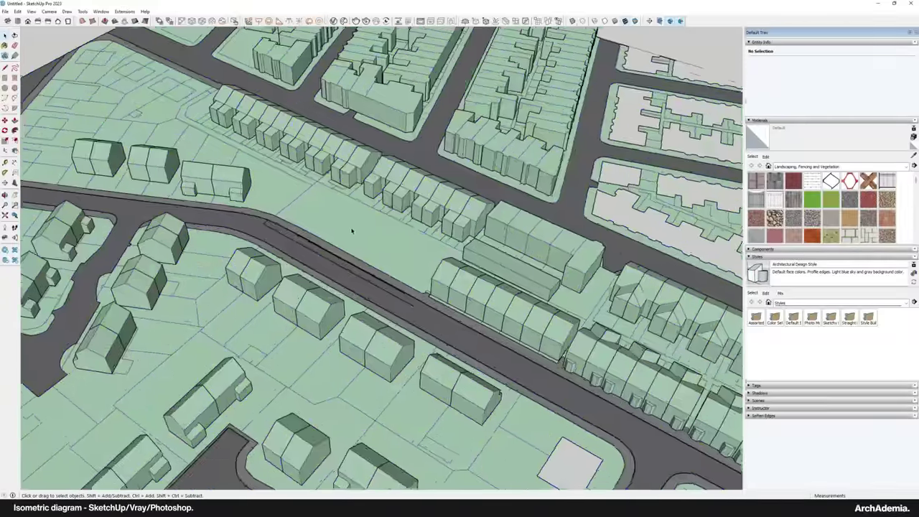
pyautogui.moveTo(355, 268); pyautogui.dragTo(368, 279, button='middle')
pyautogui.scroll(3, 357, 275)
# Switch to the Owen Road proposal model and copy three House Type components: the detached pair's outer house and both end houses of the long terrace
pyautogui.click(471, 508)
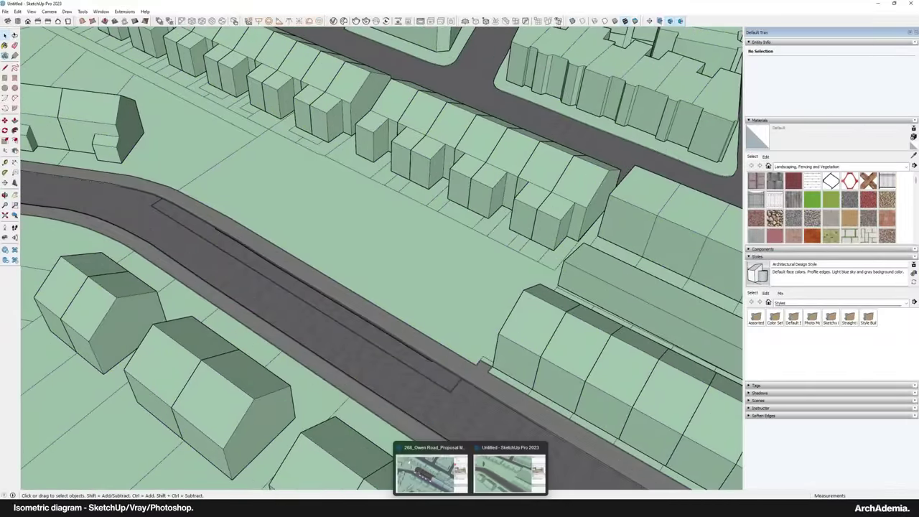
pyautogui.click(431, 471)
pyautogui.click(269, 191)
pyautogui.click(266, 192)
pyautogui.scroll(5, 266, 193)
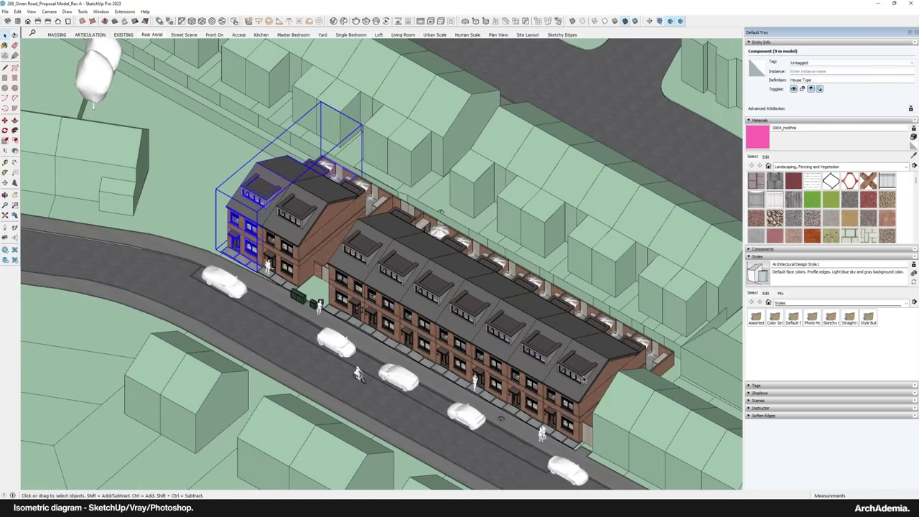
pyautogui.click(583, 380)
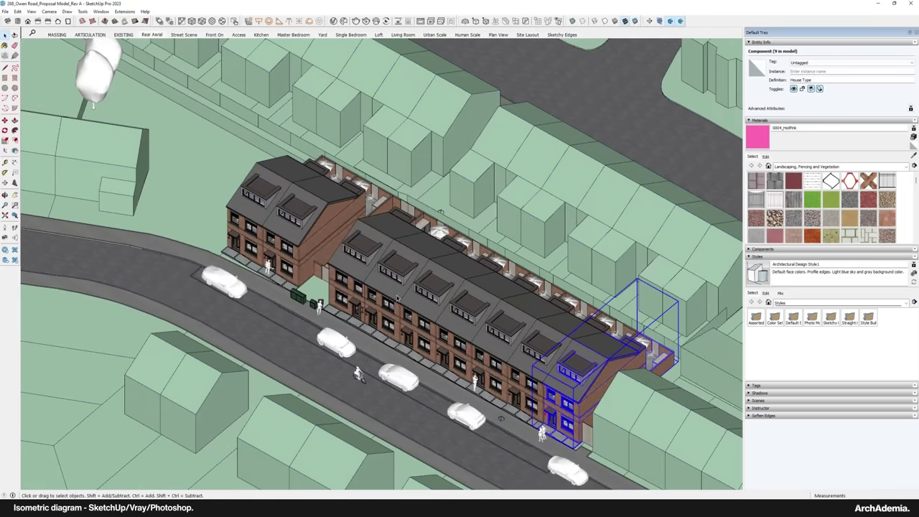
pyautogui.keyDown('shift'); pyautogui.click(262, 203); pyautogui.keyUp('shift')
pyautogui.click(270, 219)
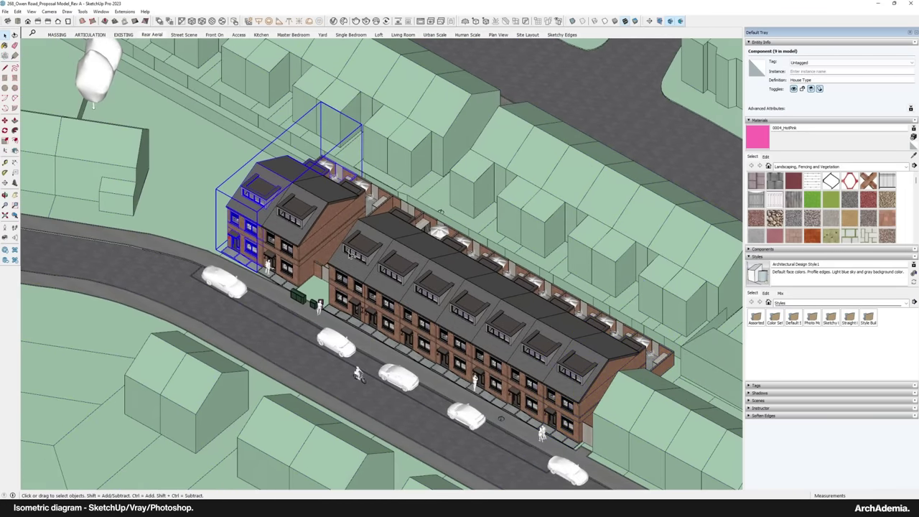
pyautogui.keyDown('shift'); pyautogui.click(350, 255); pyautogui.keyUp('shift')
pyautogui.keyDown('shift'); pyautogui.click(569, 388); pyautogui.keyUp('shift')
pyautogui.scroll(3, 575, 428)
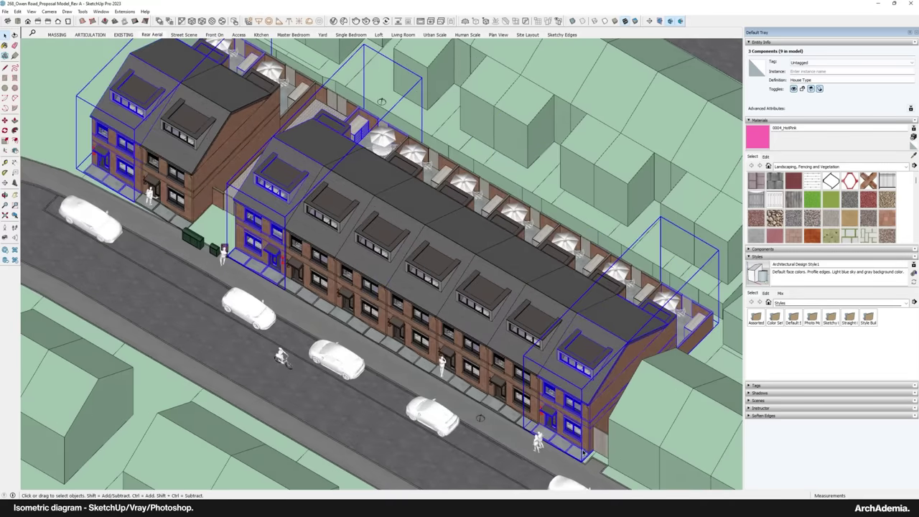
pyautogui.scroll(-3, 470, 328)
pyautogui.moveTo(414, 172); pyautogui.dragTo(418, 181, button='middle')
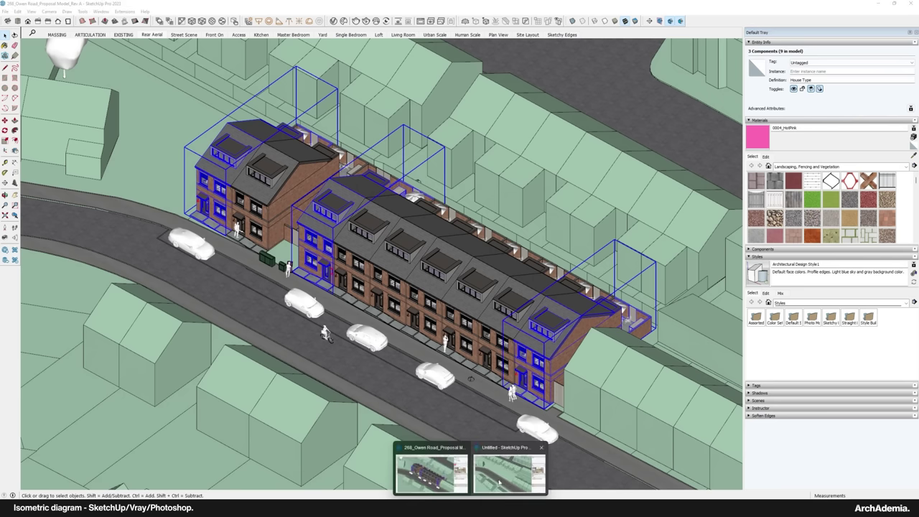
# Switch to the untitled context model and paste the copied houses in place on the empty plot
pyautogui.click(506, 470)
pyautogui.click(18, 12)
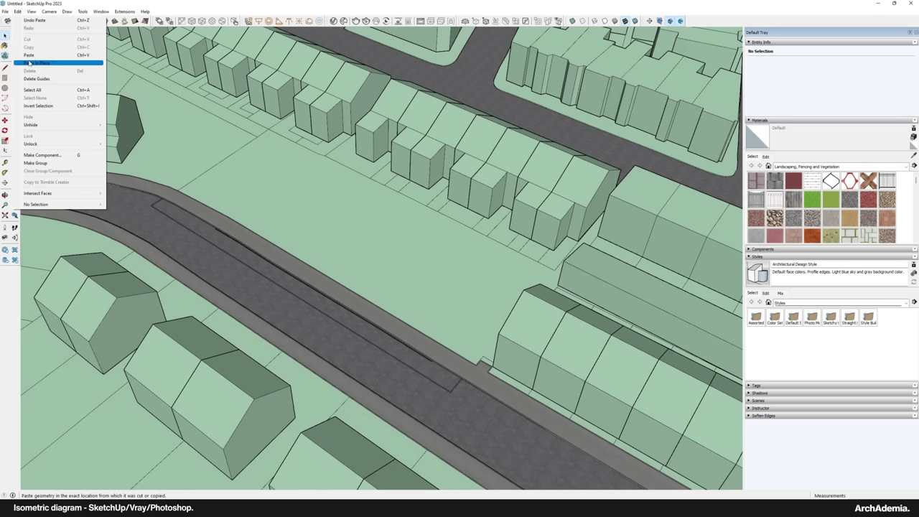
pyautogui.click(44, 58)
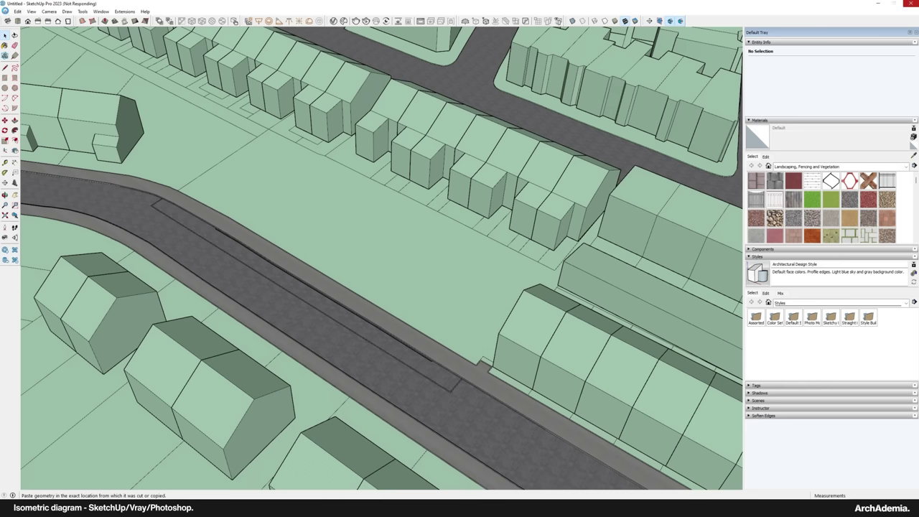
# Save the new model to the Desktop as "vray axo model"
pyautogui.click(5, 11)
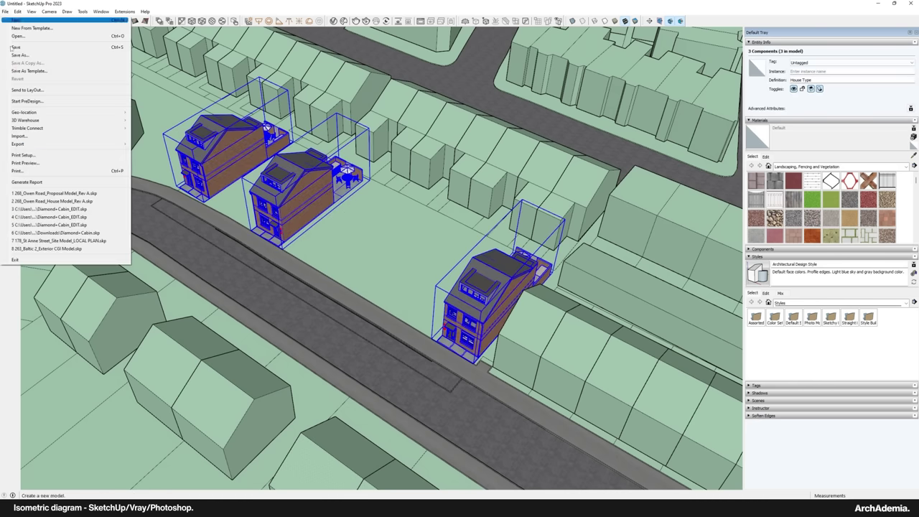
pyautogui.click(28, 41)
pyautogui.moveTo(381, 101); pyautogui.dragTo(313, 92)
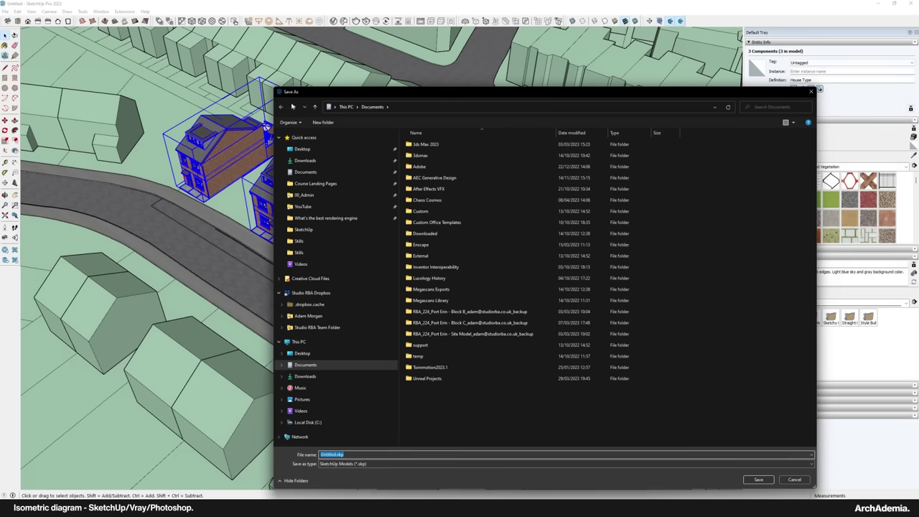
pyautogui.click(304, 150)
pyautogui.click(392, 454)
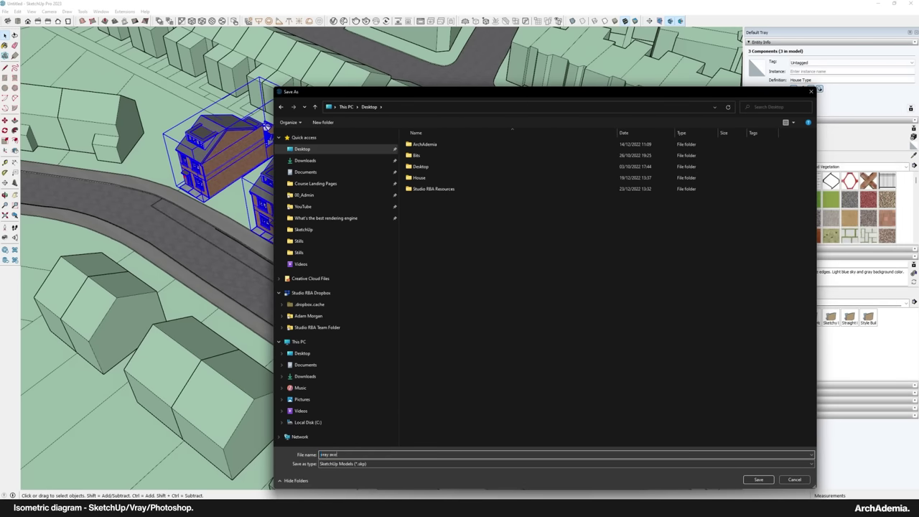
pyautogui.write('vray exo model')
pyautogui.press('Return')
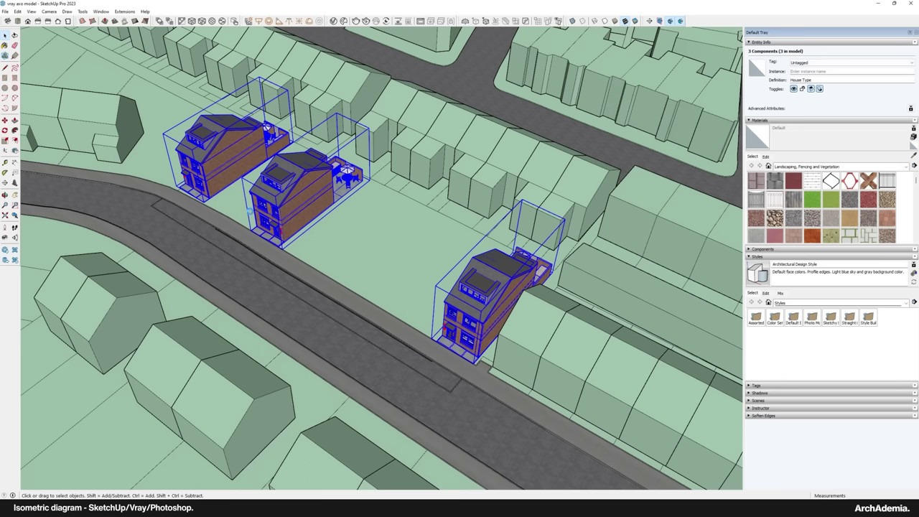
# Turn off Profiles and Dashes in the style's edge settings, leaving only Edges enabled
pyautogui.moveTo(340, 218); pyautogui.dragTo(243, 213, button='middle')
pyautogui.click(243, 213)
pyautogui.scroll(3, 243, 213)
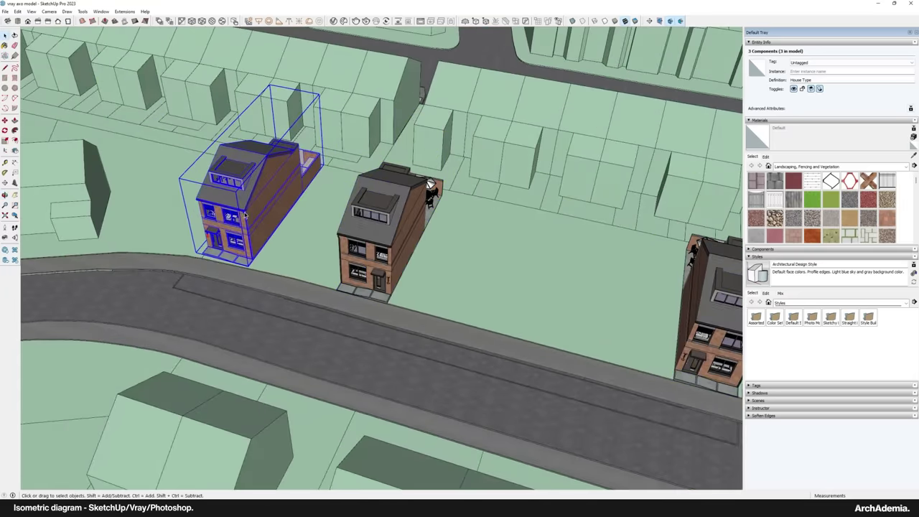
pyautogui.scroll(2, 237, 208)
pyautogui.scroll(2, 229, 204)
pyautogui.scroll(-3, 228, 204)
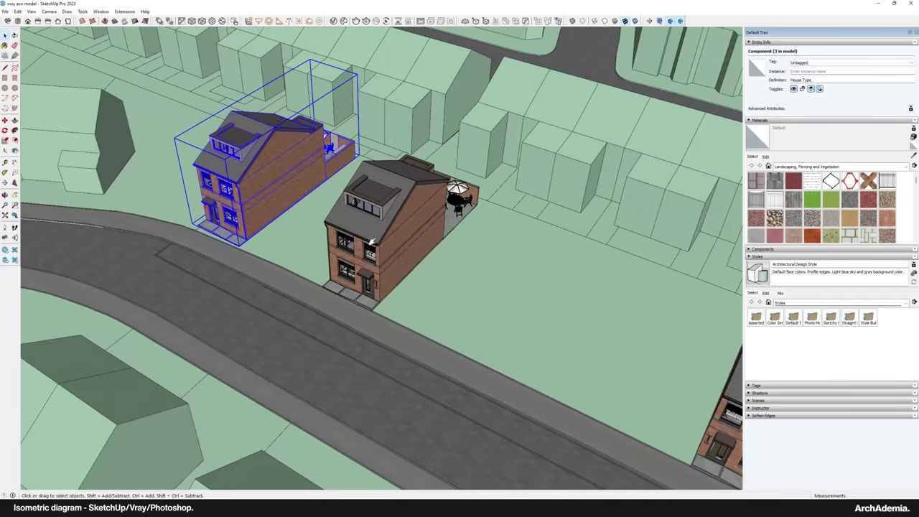
pyautogui.moveTo(371, 241); pyautogui.dragTo(453, 257, button='middle')
pyautogui.scroll(-2, 316, 232)
pyautogui.scroll(-1, 310, 229)
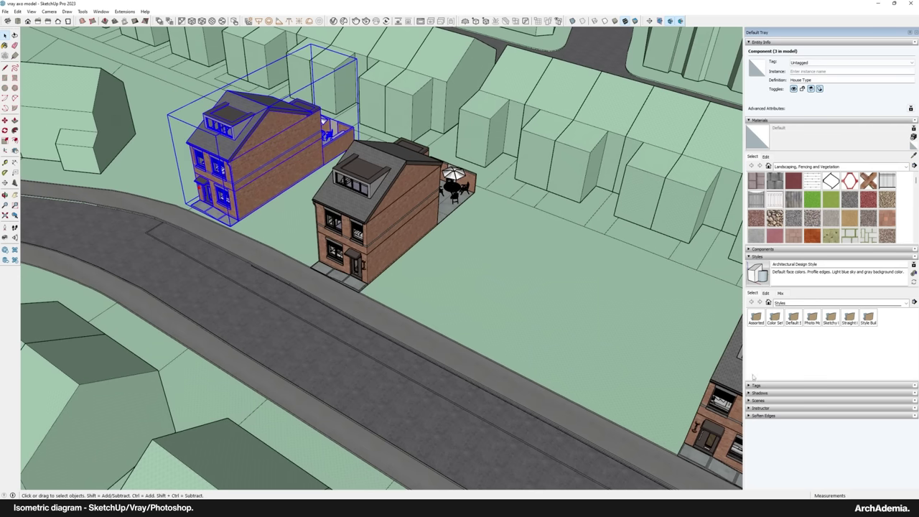
pyautogui.click(766, 293)
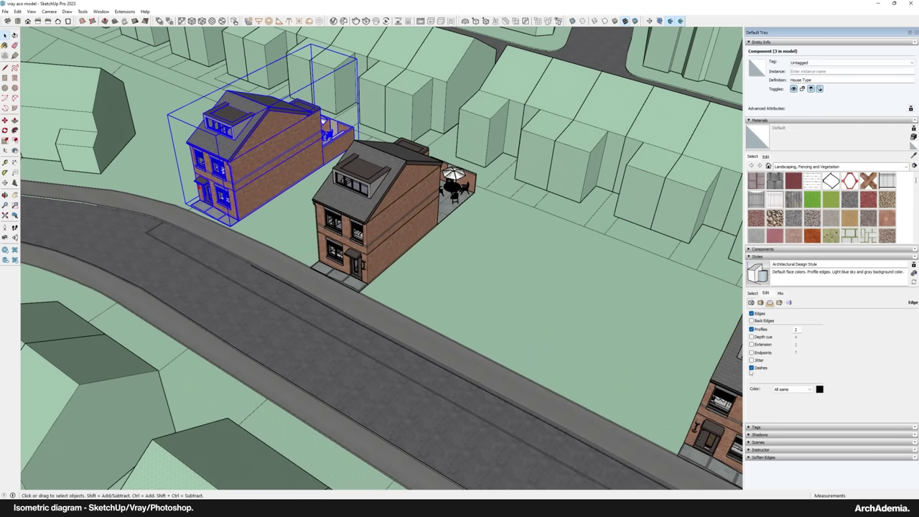
pyautogui.click(751, 368)
# Draw a rectangle over the outer gable wall of the selected end house, between the rear eaves and the front ground corner
pyautogui.moveTo(282, 213)
pyautogui.mouseDown(button='middle')
pyautogui.moveTo(296, 224)
pyautogui.moveTo(359, 219)
pyautogui.mouseUp(button='middle')
pyautogui.scroll(1, 290, 214)
pyautogui.scroll(-2, 360, 219)
pyautogui.moveTo(248, 215); pyautogui.dragTo(329, 208, button='middle')
pyautogui.scroll(4, 329, 208)
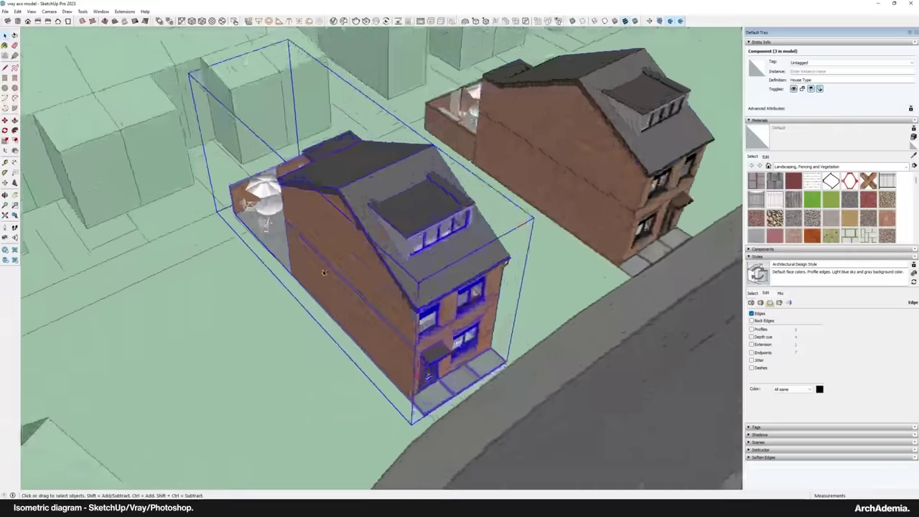
pyautogui.scroll(-1, 350, 222)
pyautogui.press('r')
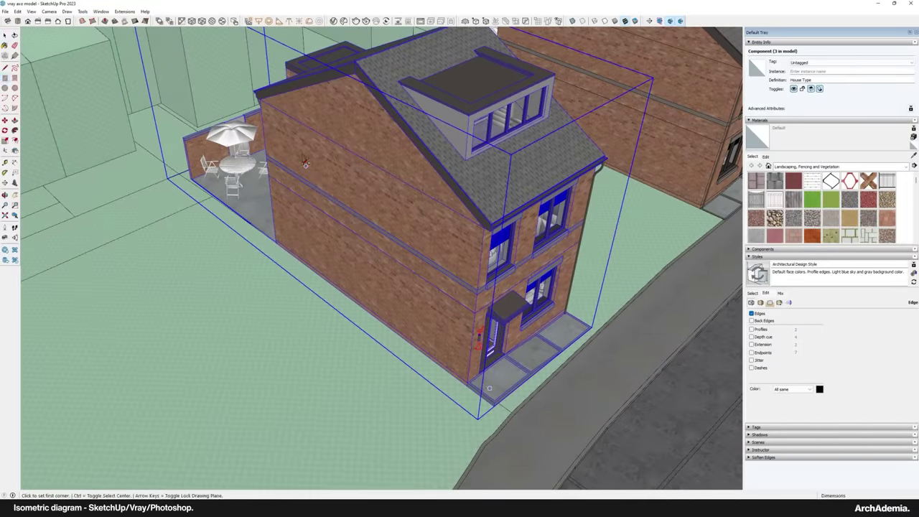
pyautogui.scroll(3, 279, 118)
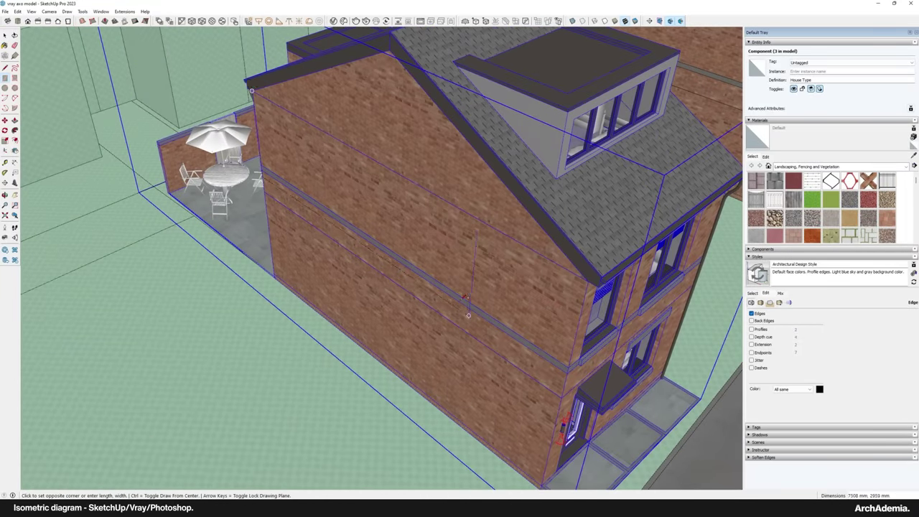
pyautogui.scroll(3, 408, 445)
pyautogui.scroll(-5, 434, 318)
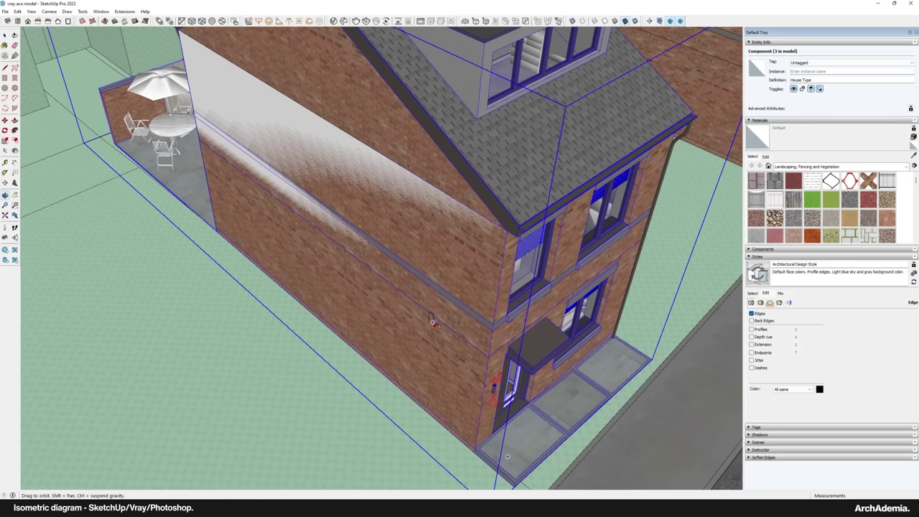
pyautogui.click(185, 31)
pyautogui.click(493, 467)
# Extrude the gable wall rectangle outward about 3130 mm with Push/Pull to form a box beside the end house
pyautogui.press('p')
pyautogui.click(384, 267)
pyautogui.scroll(3, 223, 288)
pyautogui.click(223, 287)
pyautogui.scroll(-3, 314, 213)
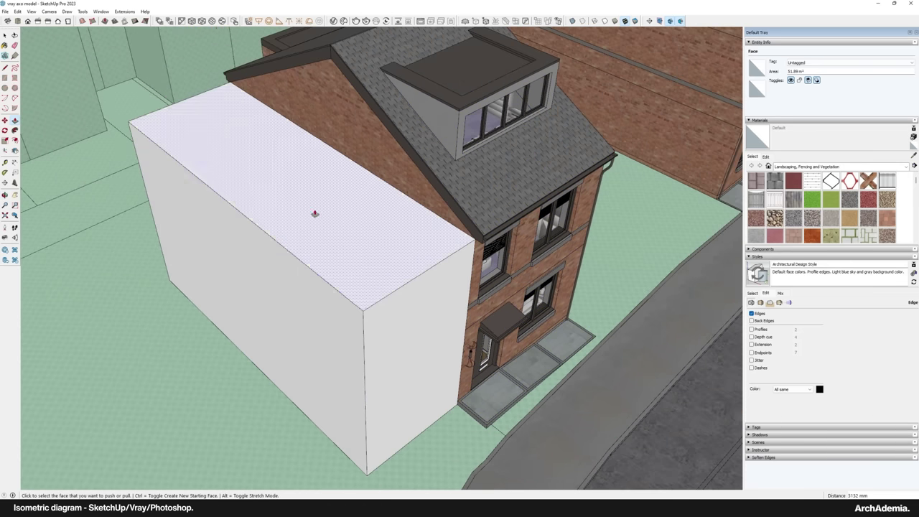
# Align the drawing axes to the box's upper front corner and edges, and group the whole box
pyautogui.click(5, 182)
pyautogui.click(364, 310)
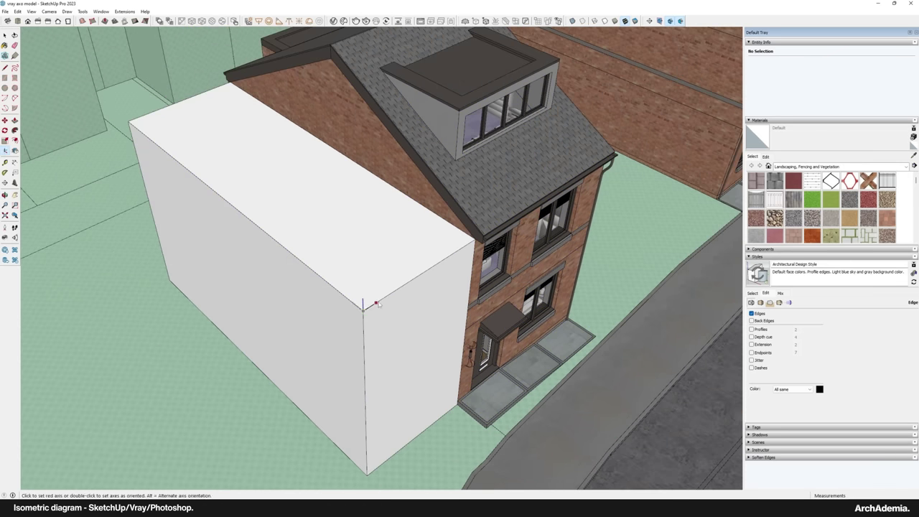
pyautogui.click(377, 302)
pyautogui.click(328, 282)
pyautogui.click(5, 35)
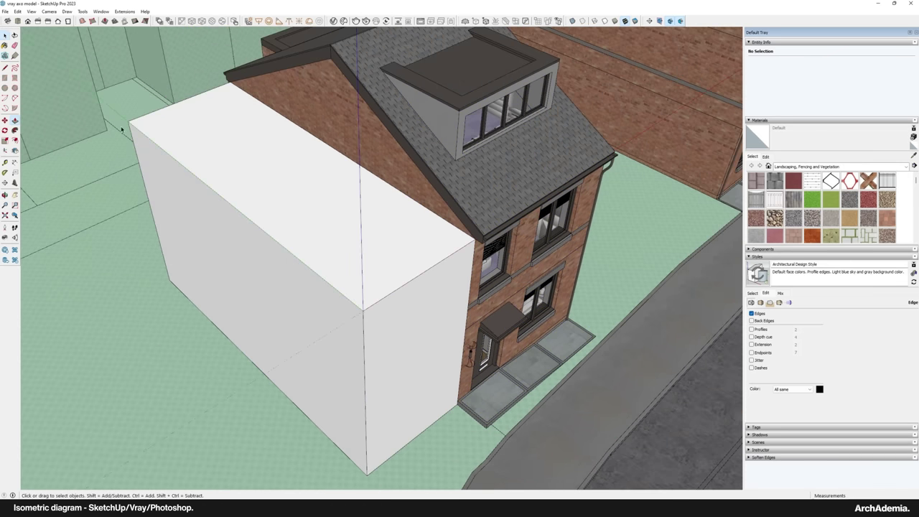
pyautogui.tripleClick(296, 179)
pyautogui.rightClick(295, 179)
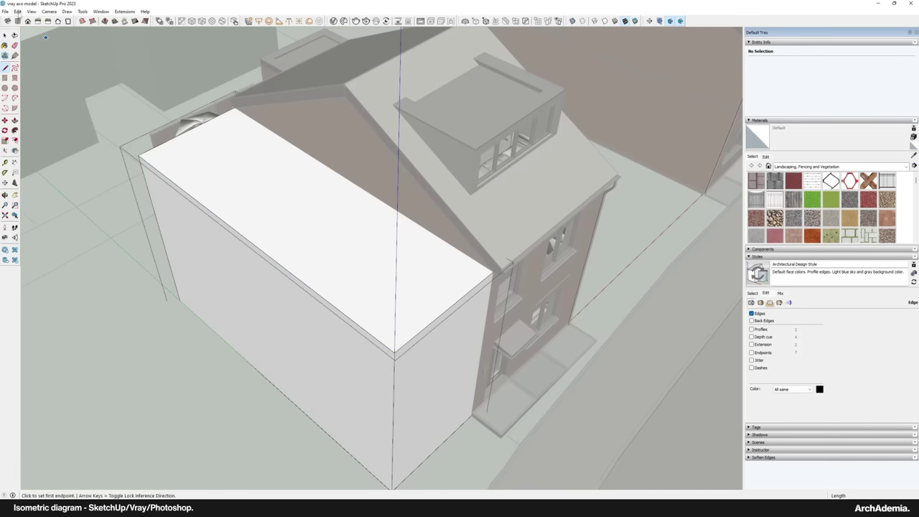
# Hide the rest of the model and draw a line across the box's top face between the midpoints of its long edges
pyautogui.click(30, 11)
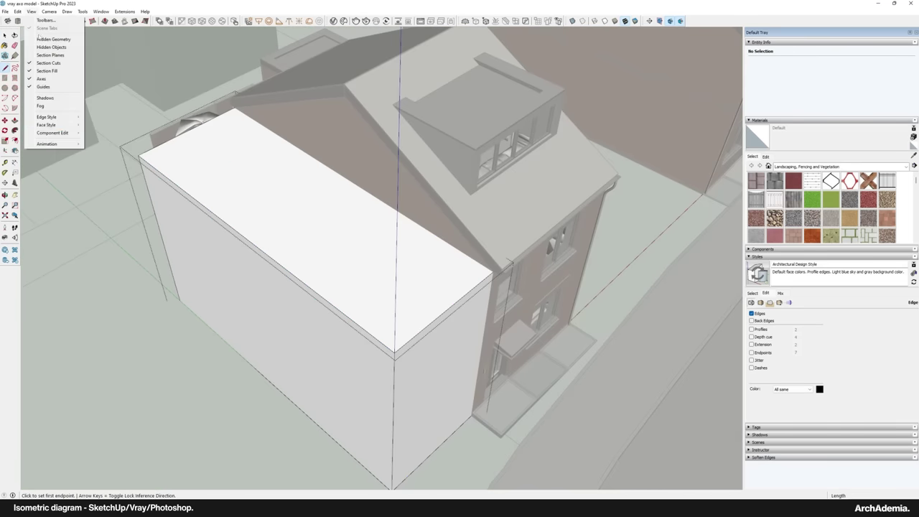
pyautogui.moveTo(66, 133)
pyautogui.click(107, 133)
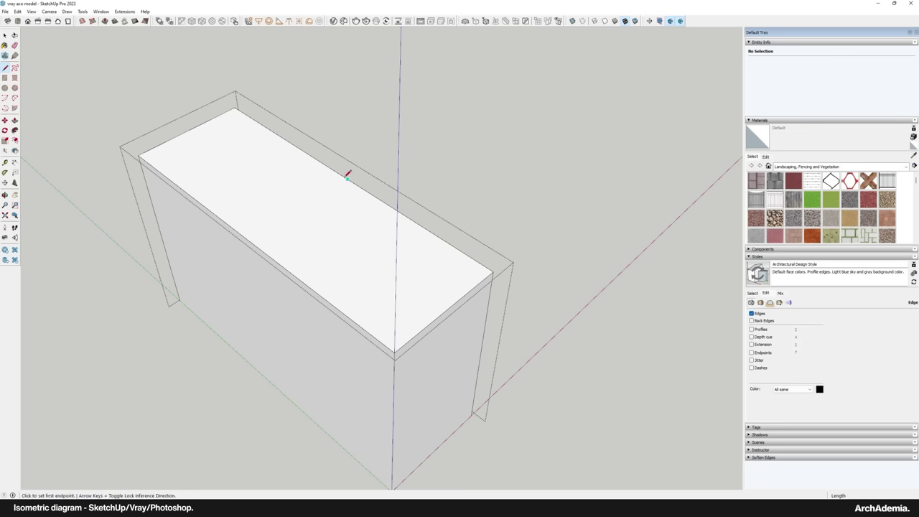
pyautogui.moveTo(301, 238); pyautogui.dragTo(300, 195, button='middle')
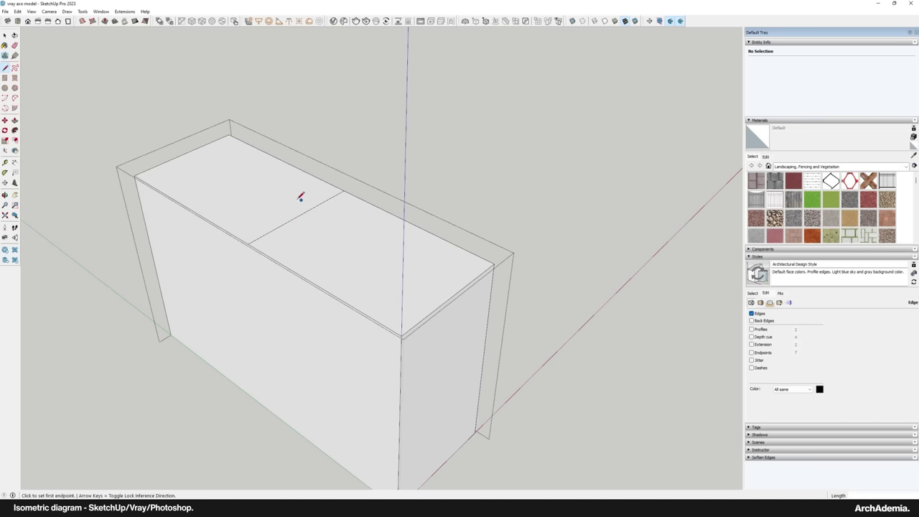
# Show the rest of the model and raise the box's middle line about 2460 mm to form a pitched roof ridge
pyautogui.press('m')
pyautogui.click(31, 12)
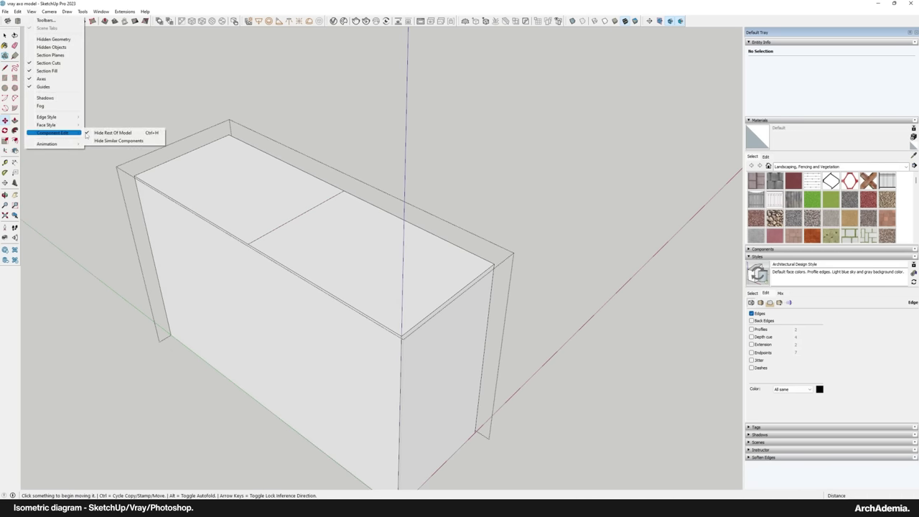
pyautogui.click(112, 133)
pyautogui.click(298, 214)
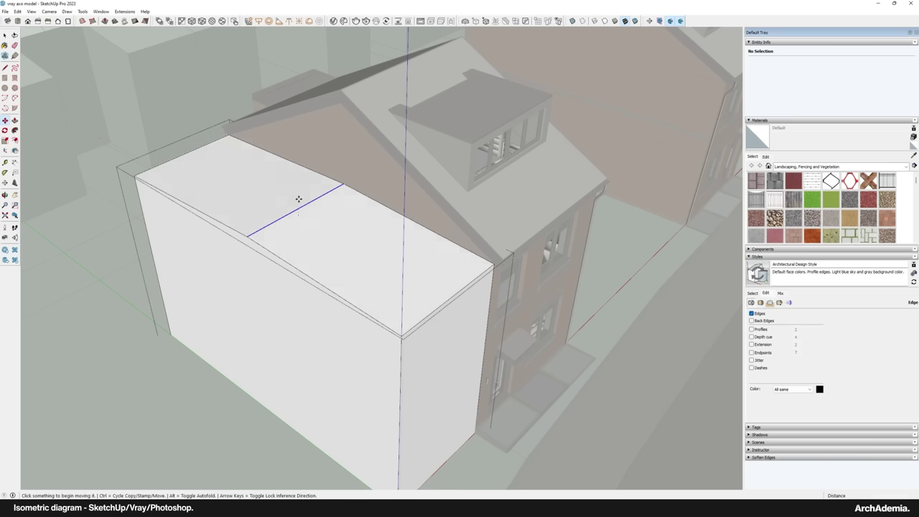
pyautogui.scroll(1, 318, 124)
pyautogui.click(318, 120)
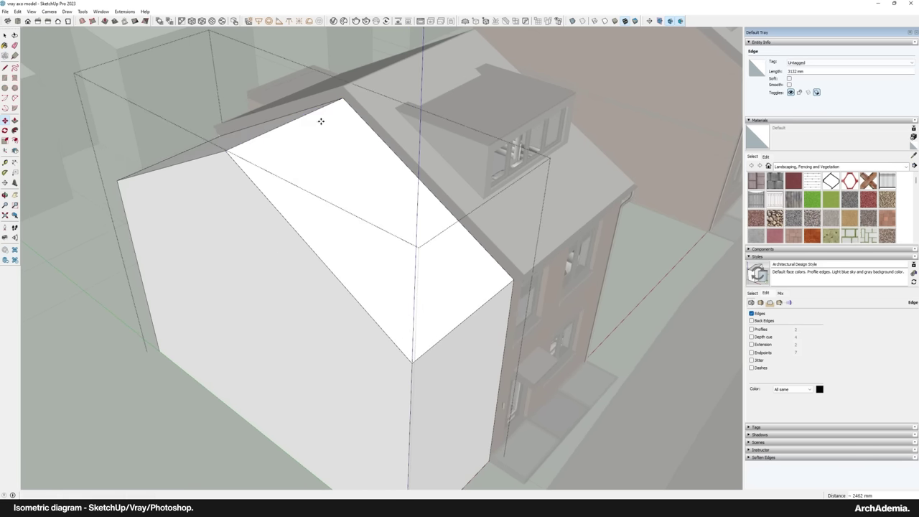
# Select both sloping roof faces of the box and move them slightly upward to line up with the house roof
pyautogui.moveTo(319, 119); pyautogui.dragTo(196, 122, button='middle')
pyautogui.press('space')
pyautogui.moveTo(219, 162); pyautogui.dragTo(233, 197, button='middle')
pyautogui.scroll(1, 232, 194)
pyautogui.click(251, 177)
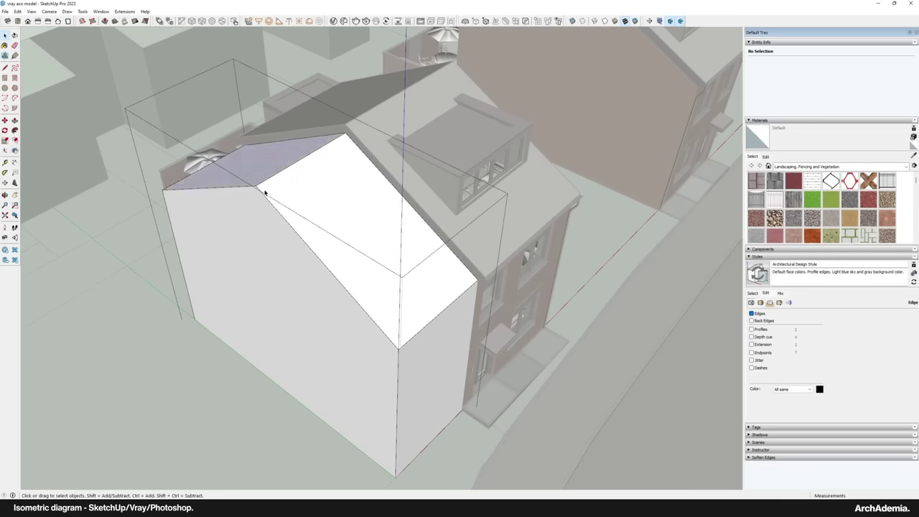
pyautogui.keyDown('shift'); pyautogui.click(337, 219); pyautogui.keyUp('shift')
pyautogui.moveTo(342, 224); pyautogui.dragTo(349, 177, button='middle')
pyautogui.scroll(1, 365, 211)
pyautogui.scroll(2, 365, 211)
pyautogui.press('m')
pyautogui.click(364, 204)
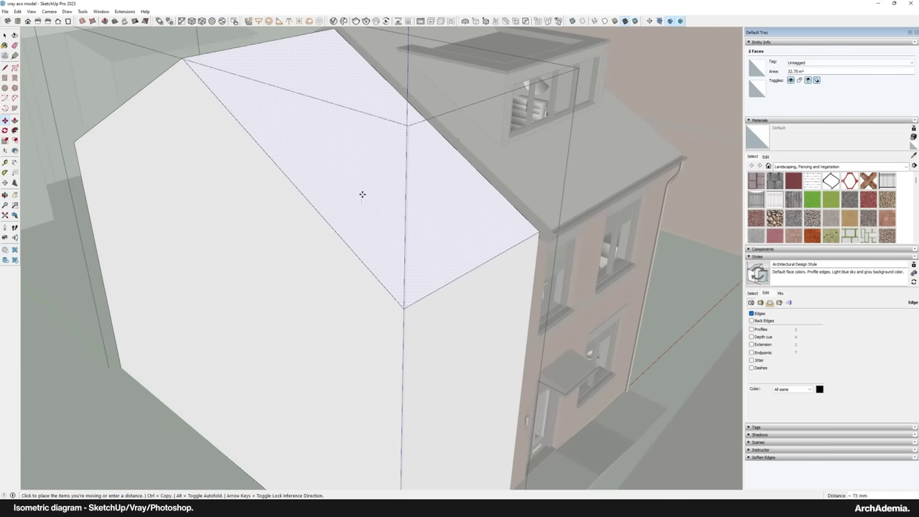
pyautogui.click(362, 191)
pyautogui.scroll(-3, 364, 224)
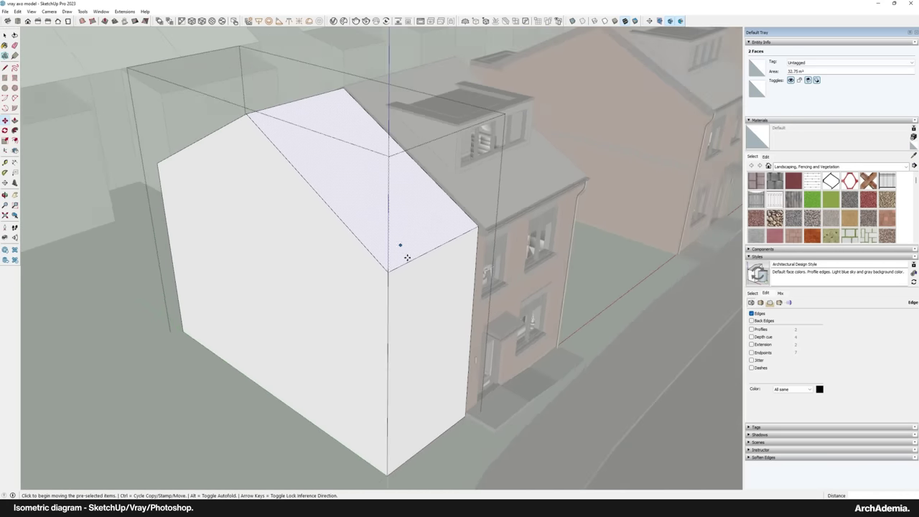
# Select the eave edges on both sides of the box, adjust them to line up with the house's eaves, and close the group
pyautogui.scroll(3, 436, 281)
pyautogui.press('Escape')
pyautogui.scroll(3, 439, 227)
pyautogui.scroll(-2, 432, 234)
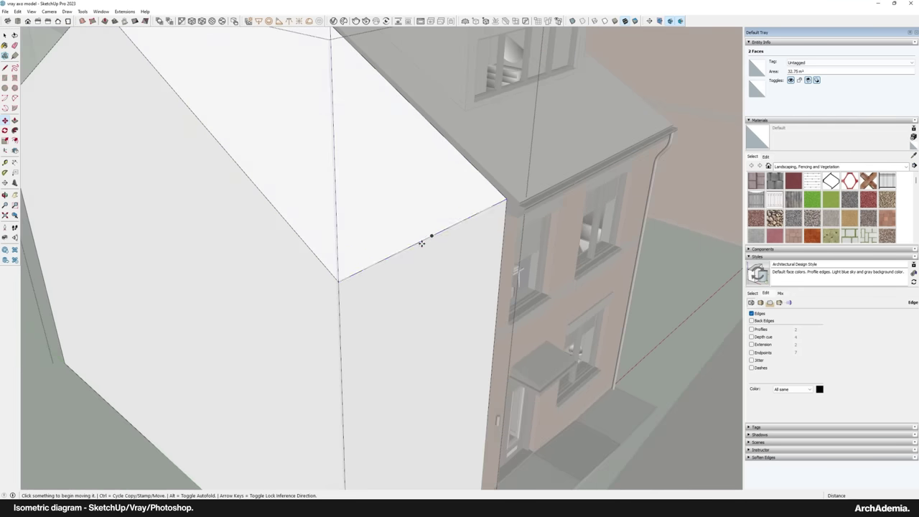
pyautogui.click(5, 35)
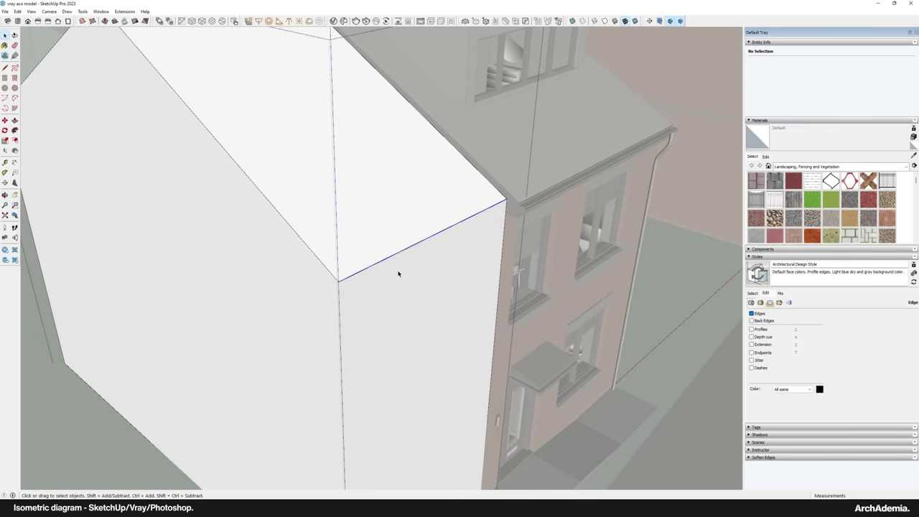
pyautogui.scroll(-4, 399, 273)
pyautogui.moveTo(305, 279); pyautogui.dragTo(459, 288, button='middle')
pyautogui.scroll(4, 360, 271)
pyautogui.keyDown('ctrl'); pyautogui.click(352, 263); pyautogui.keyUp('ctrl')
pyautogui.scroll(5, 351, 261)
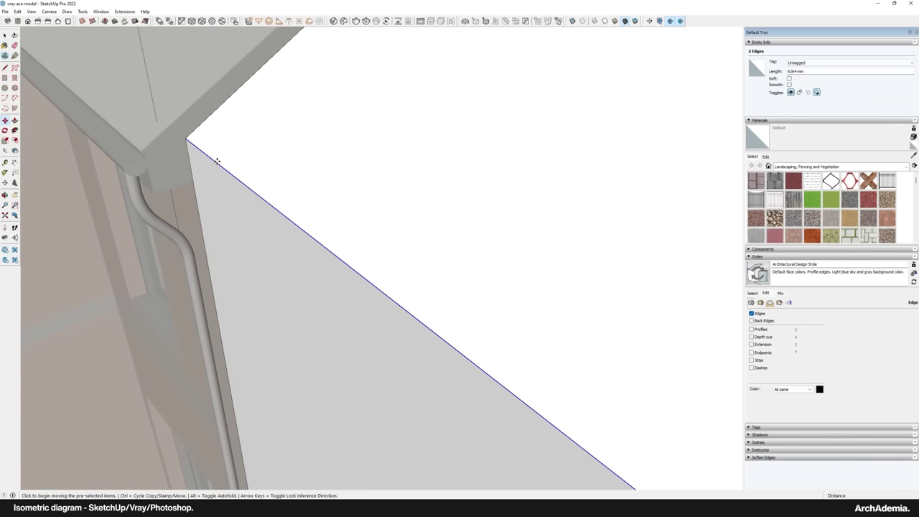
pyautogui.scroll(-5, 263, 230)
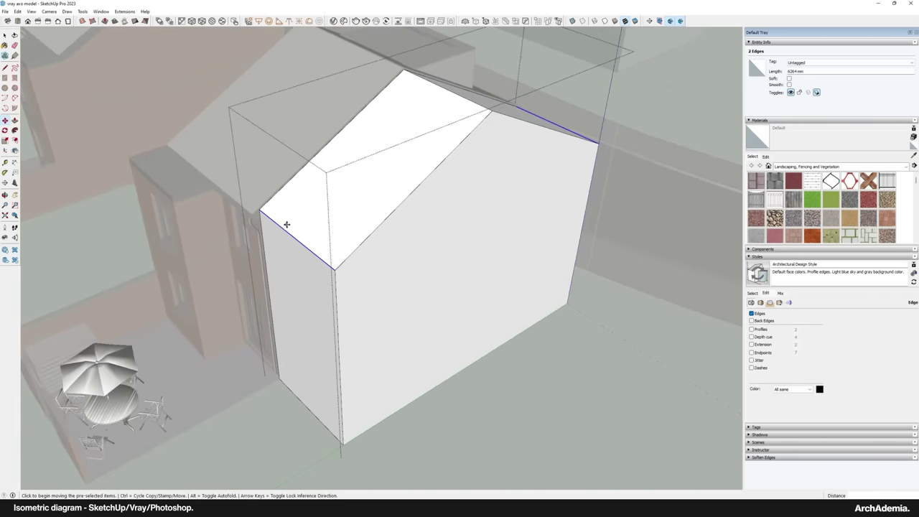
pyautogui.moveTo(480, 202); pyautogui.dragTo(54, 206, button='middle')
pyautogui.click(6, 35)
pyautogui.click(122, 118)
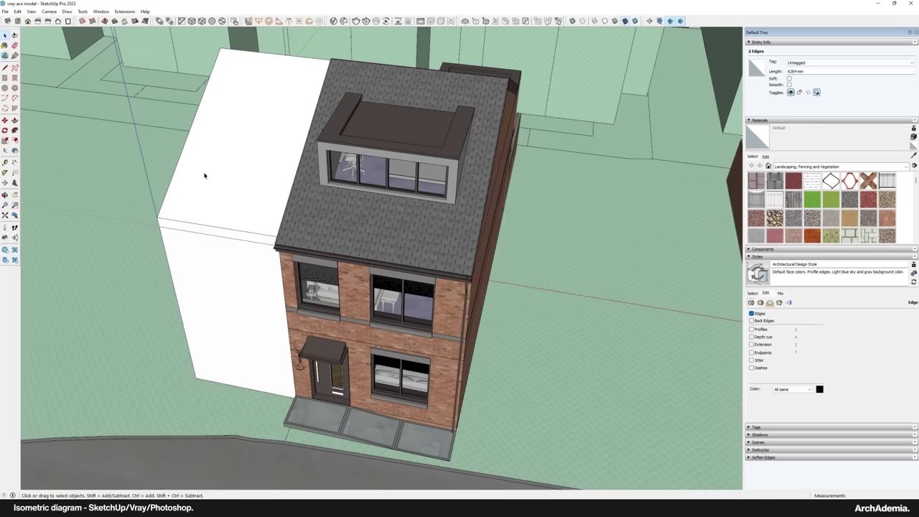
# Move the pitched-roof box group about 3132 mm sideways onto the adjacent house, matching its ridge corner to the house's ridge end
pyautogui.click(222, 195)
pyautogui.moveTo(204, 176); pyautogui.dragTo(314, 220, button='middle')
pyautogui.scroll(-2, 302, 213)
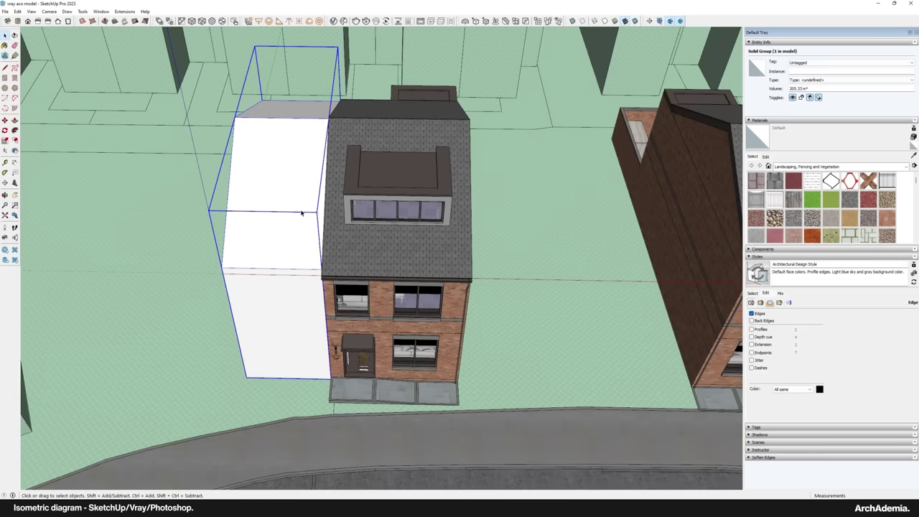
pyautogui.press('m')
pyautogui.scroll(1, 236, 120)
pyautogui.click(236, 120)
pyautogui.click(346, 121)
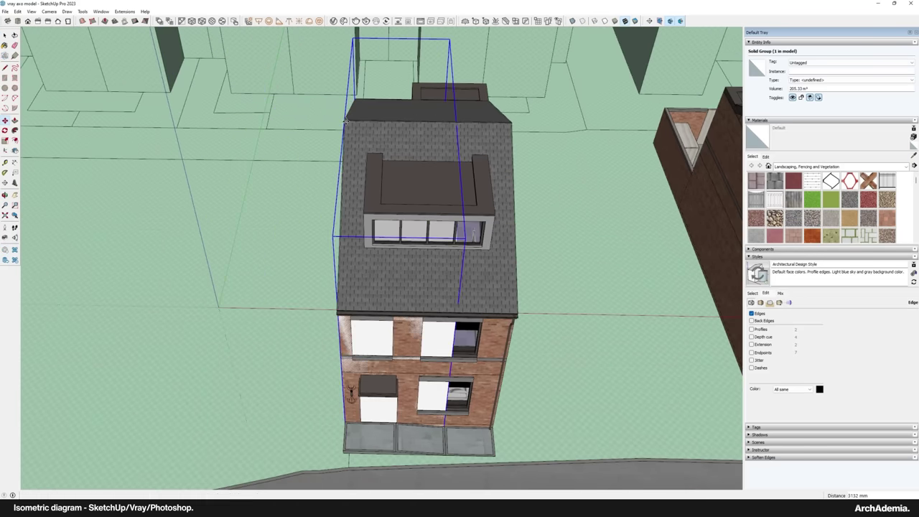
# Scale the box group sideways to the house's full width, snapping it to the far end of the house's roof ridge
pyautogui.moveTo(345, 121); pyautogui.dragTo(410, 216, button='middle')
pyautogui.press('s')
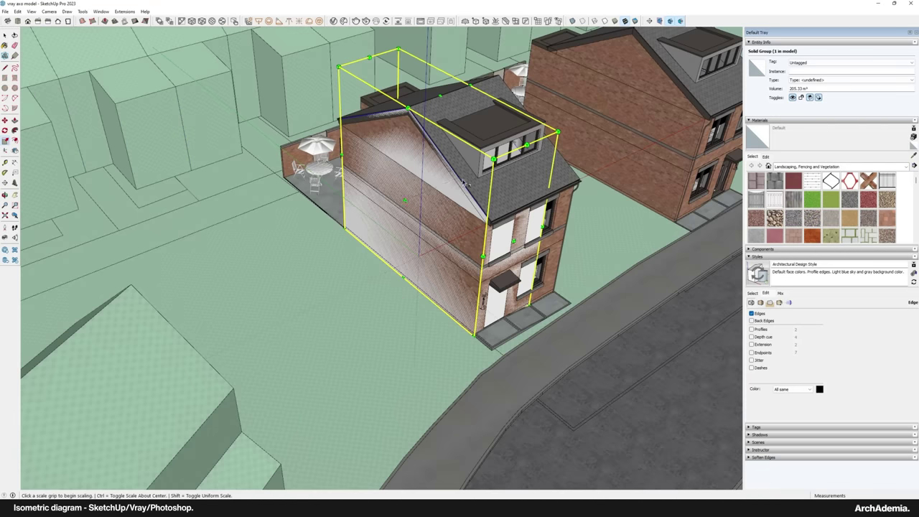
pyautogui.click(467, 176)
pyautogui.moveTo(521, 159); pyautogui.dragTo(169, 208, button='middle')
pyautogui.scroll(3, 399, 133)
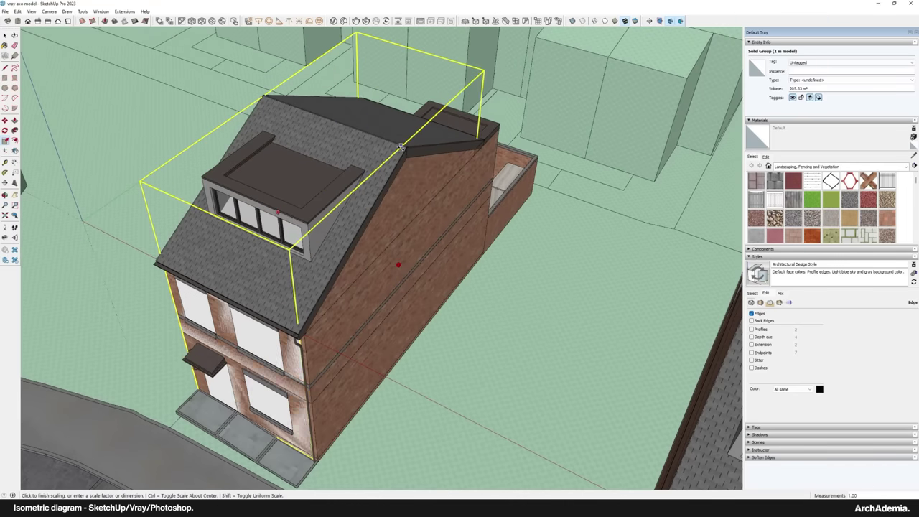
pyautogui.click(407, 148)
pyautogui.scroll(-3, 366, 156)
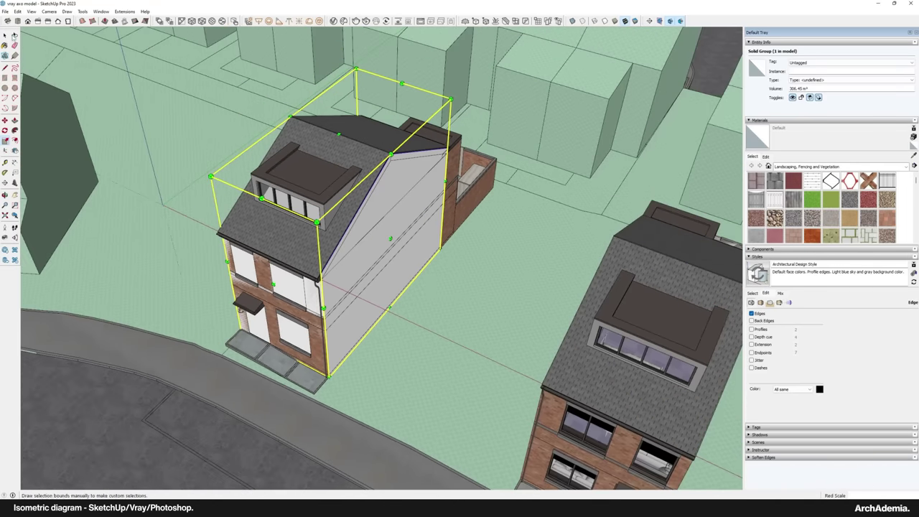
# Move the scaled box about 8315 mm sideways clear of the house and make it a component named "diagram house"
pyautogui.click(14, 37)
pyautogui.moveTo(108, 273); pyautogui.dragTo(289, 352, button='middle')
pyautogui.press('m')
pyautogui.click(294, 358)
pyautogui.click(108, 372)
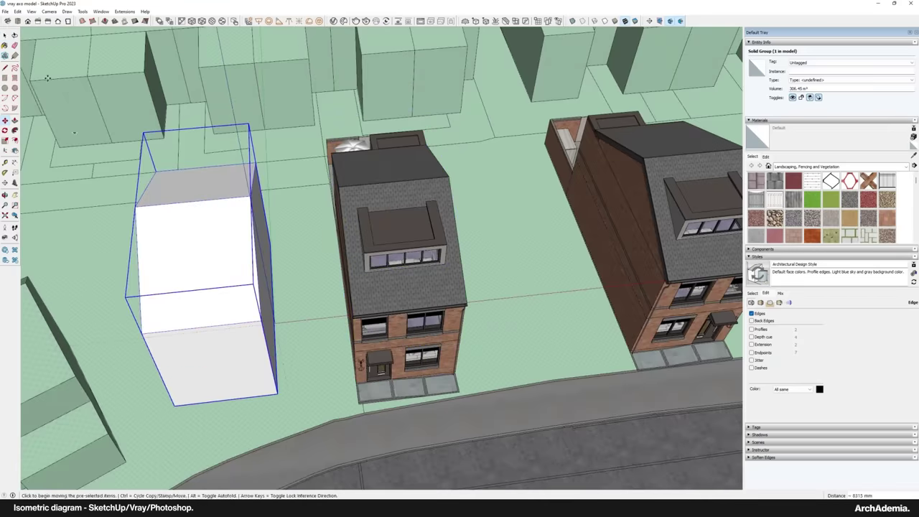
pyautogui.click(5, 35)
pyautogui.rightClick(184, 249)
pyautogui.click(204, 301)
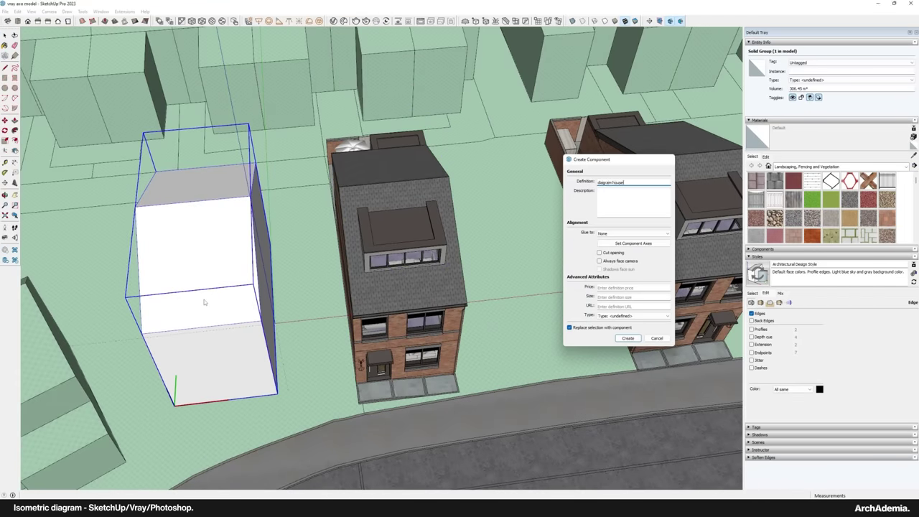
pyautogui.press('Return')
# Move the diagram house component about 8315 mm back onto the detailed house's position and remove that detailed house
pyautogui.press('m')
pyautogui.moveTo(205, 302); pyautogui.dragTo(278, 252, button='middle')
pyautogui.scroll(3, 227, 246)
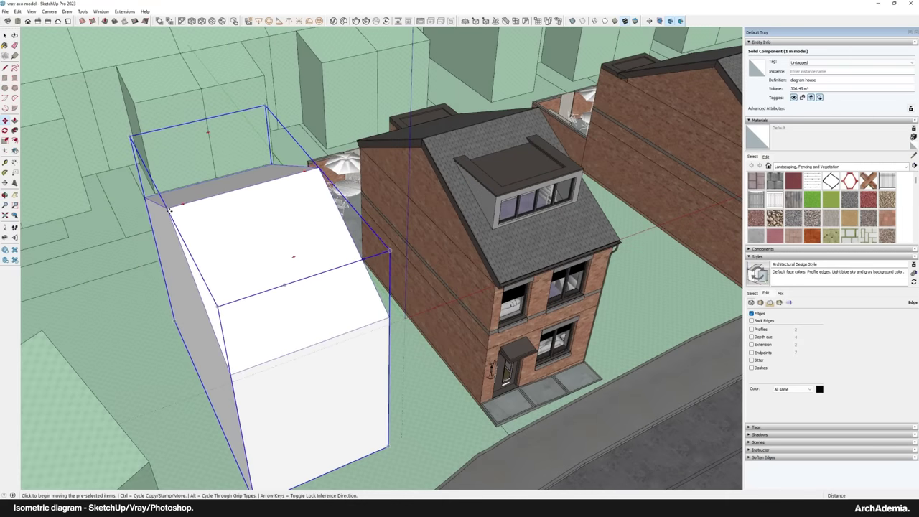
pyautogui.click(169, 210)
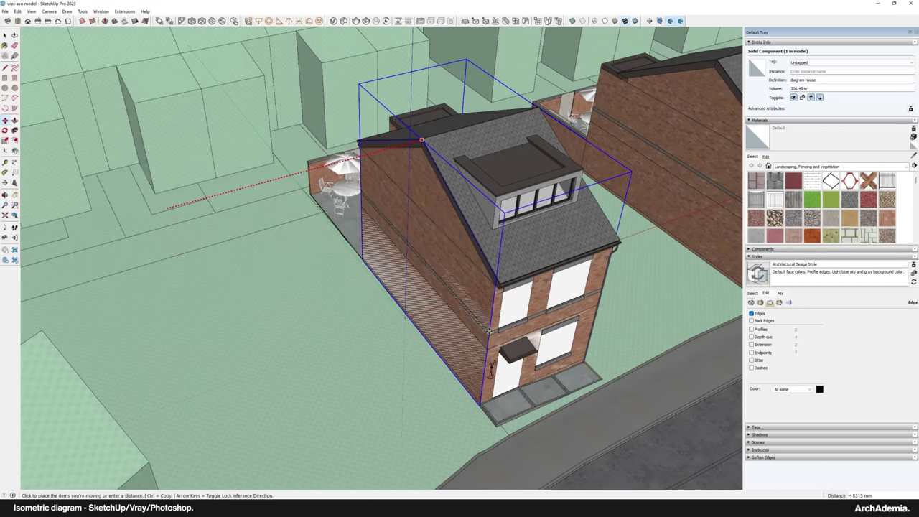
pyautogui.moveTo(516, 305); pyautogui.dragTo(385, 305, button='middle')
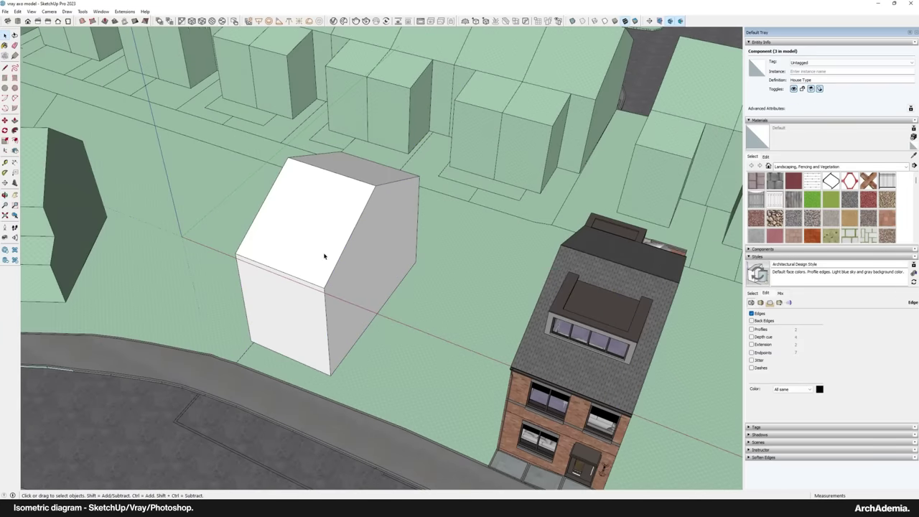
# Copy the diagram house component sideways so the copy adjoins it as a matching pair
pyautogui.click(324, 256)
pyautogui.moveTo(323, 283); pyautogui.dragTo(270, 268, button='middle')
pyautogui.press('ctrl')
pyautogui.click(236, 250)
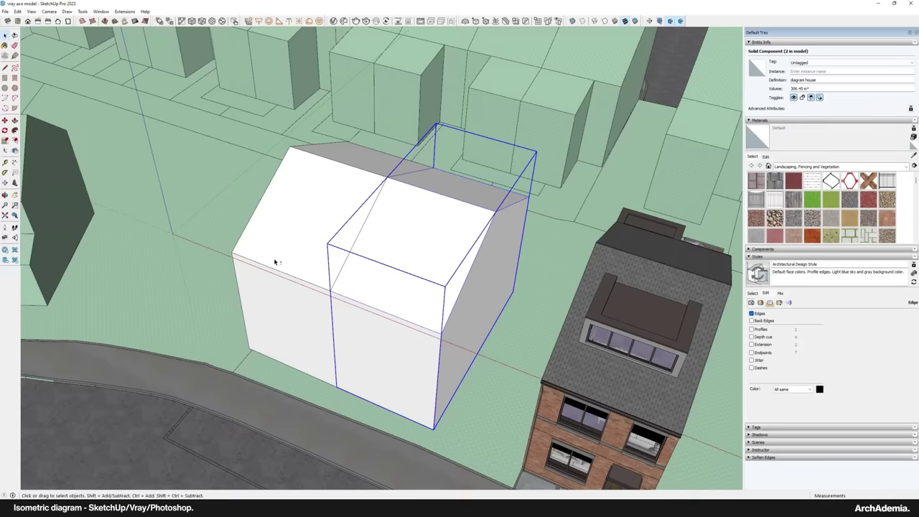
# Select both diagram houses and copy the pair about 13663 mm along the street, snapping to the next detailed house's ridge end
pyautogui.moveTo(274, 261); pyautogui.dragTo(357, 252, button='middle')
pyautogui.moveTo(297, 270); pyautogui.dragTo(243, 244, button='middle')
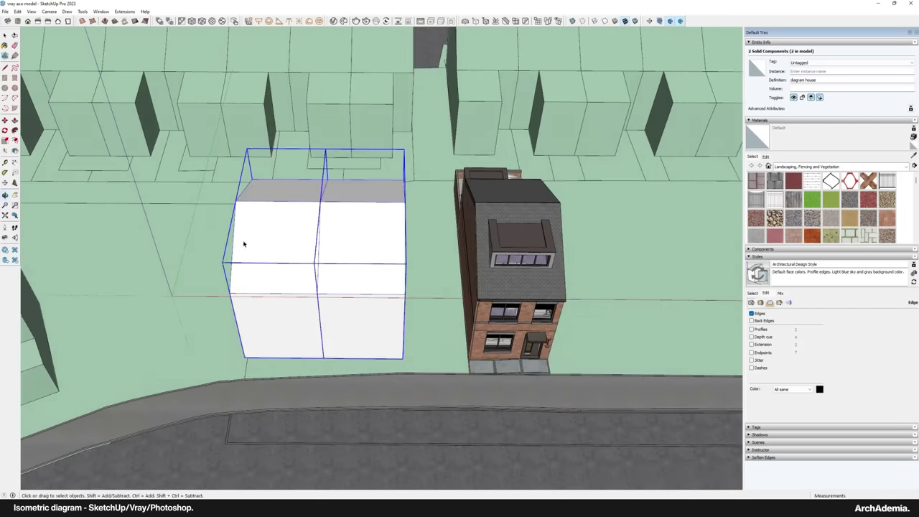
pyautogui.click(238, 202)
pyautogui.scroll(4, 457, 199)
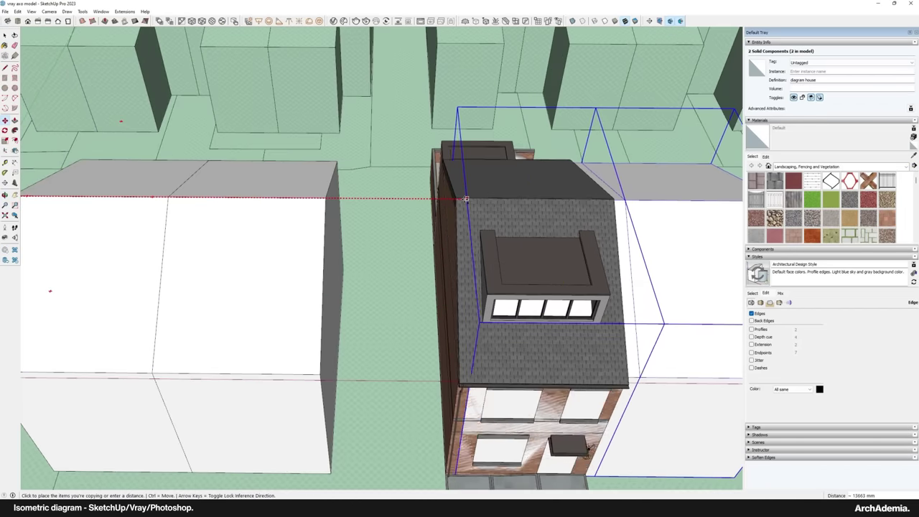
pyautogui.click(457, 199)
# Delete the detailed house that overlaps the copied pair of diagram houses
pyautogui.scroll(-8, 454, 320)
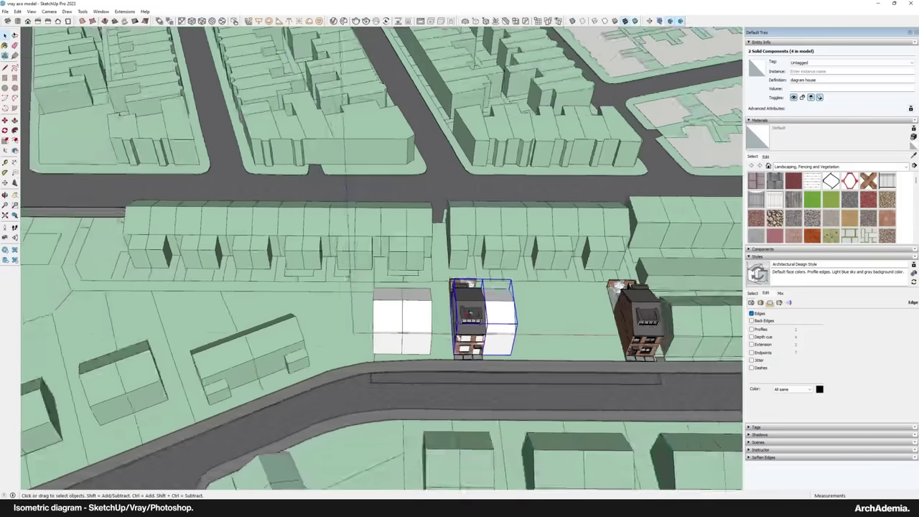
pyautogui.moveTo(454, 320); pyautogui.dragTo(341, 263, button='middle')
pyautogui.click(342, 264)
pyautogui.press('Delete')
# Copy the end diagram house of the second pair about 4675 mm along the row and array the copy 5x
pyautogui.scroll(2, 354, 272)
pyautogui.scroll(2, 378, 294)
pyautogui.click(371, 267)
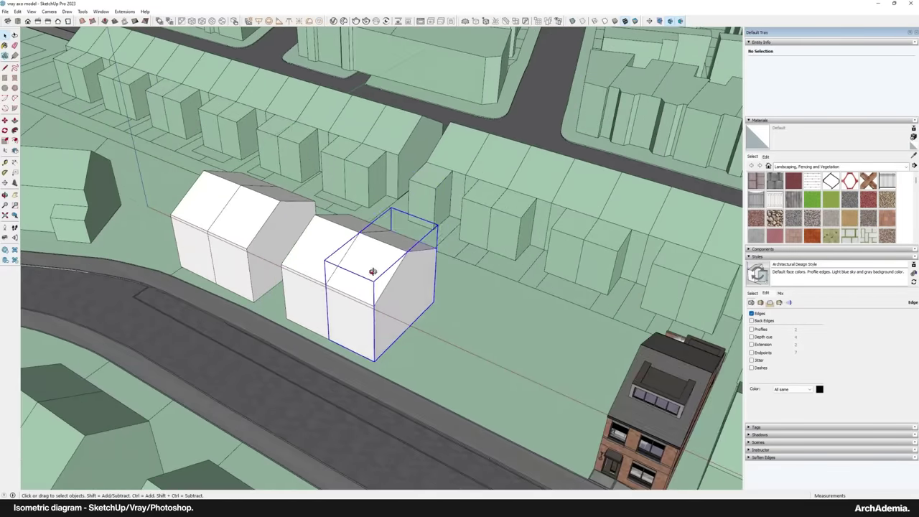
pyautogui.scroll(3, 371, 266)
pyautogui.click(361, 237)
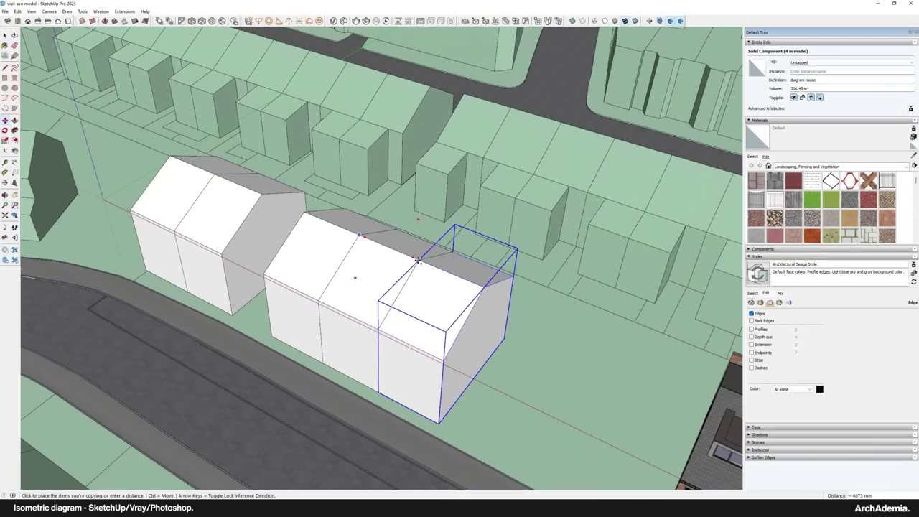
pyautogui.press('Escape')
pyautogui.scroll(-2, 535, 346)
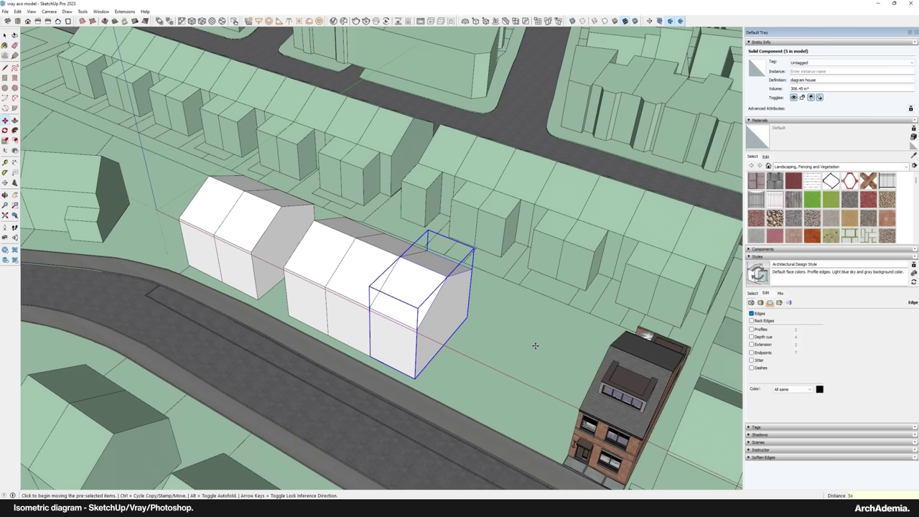
pyautogui.press('Return')
# Delete the last detailed house overlapping the far end of the diagram house row
pyautogui.press('space')
pyautogui.keyDown('shift'); pyautogui.moveTo(455, 291); pyautogui.dragTo(394, 238, button='middle'); pyautogui.keyUp('shift')
pyautogui.click(561, 317)
pyautogui.press('Delete')
pyautogui.scroll(-3, 544, 320)
pyautogui.moveTo(449, 316); pyautogui.dragTo(535, 316, button='middle')
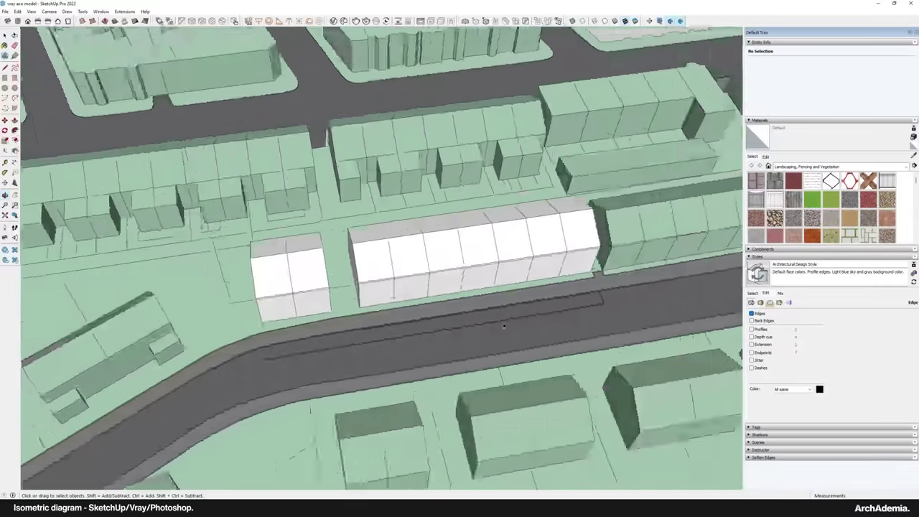
# Align the drawing axes to the lower front corner of the longer house row, beside the gap between the two blocks
pyautogui.scroll(4, 333, 273)
pyautogui.moveTo(333, 272); pyautogui.dragTo(341, 301, button='middle')
pyautogui.scroll(5, 341, 300)
pyautogui.press('b')
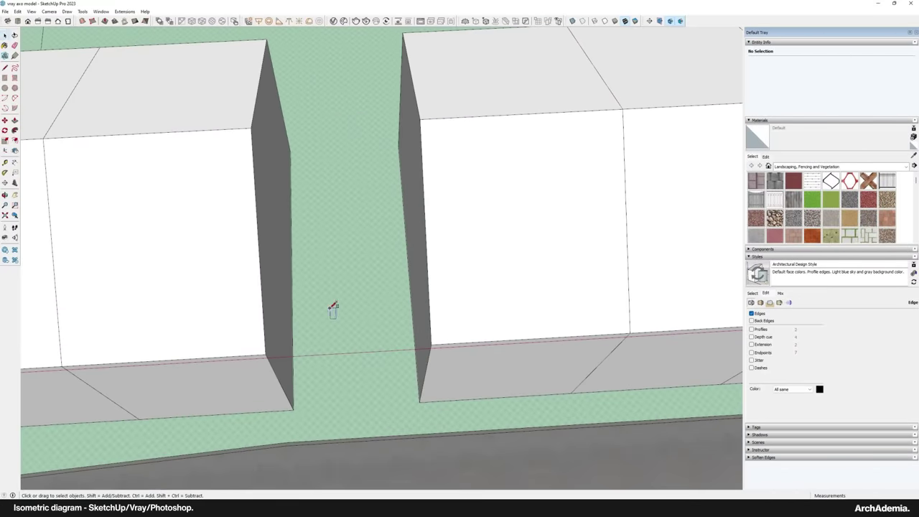
pyautogui.click(295, 288)
pyautogui.scroll(3, 382, 294)
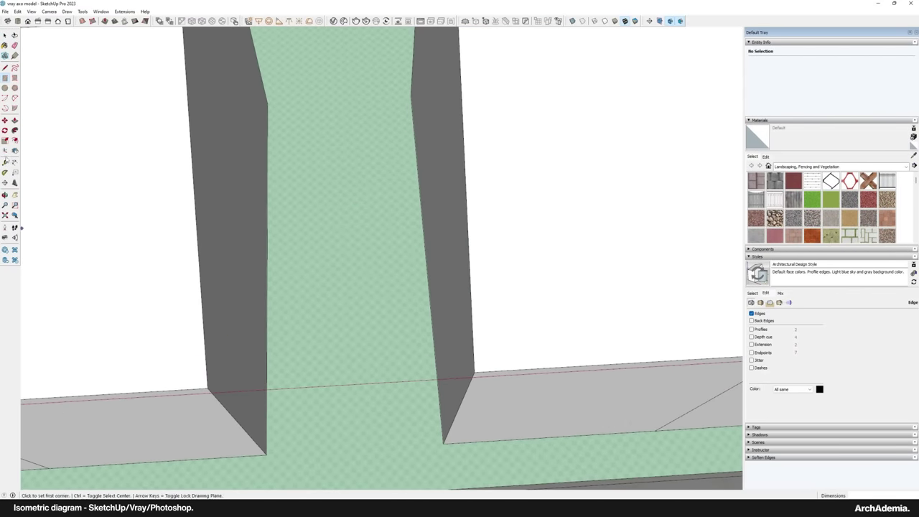
pyautogui.click(6, 152)
pyautogui.scroll(-2, 460, 352)
pyautogui.scroll(4, 454, 402)
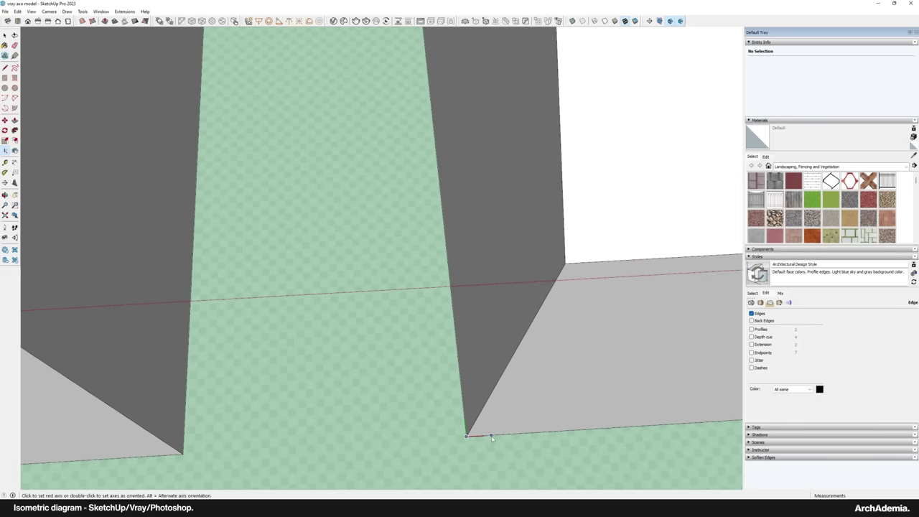
pyautogui.click(464, 390)
pyautogui.scroll(-3, 462, 388)
# Draw a thin rectangle about 3228 by 216 mm on the ground across the gap between the two house blocks
pyautogui.scroll(2, 355, 271)
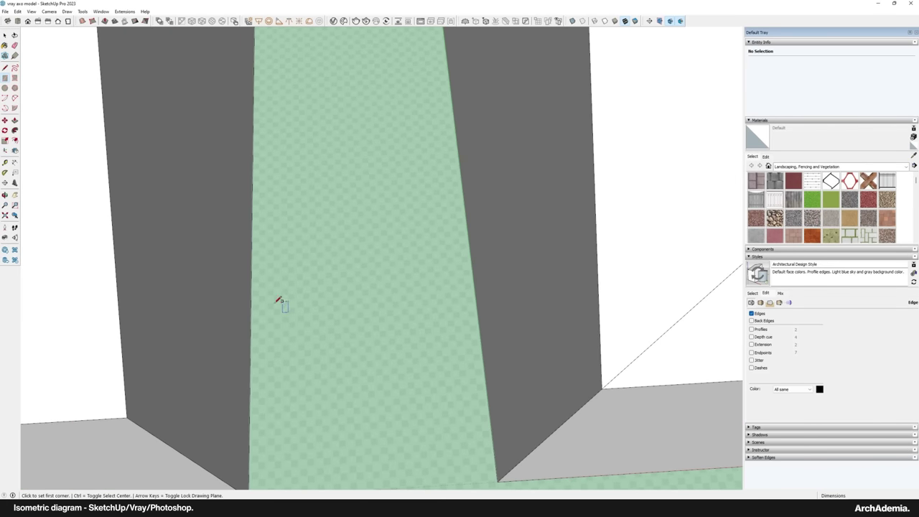
pyautogui.click(253, 302)
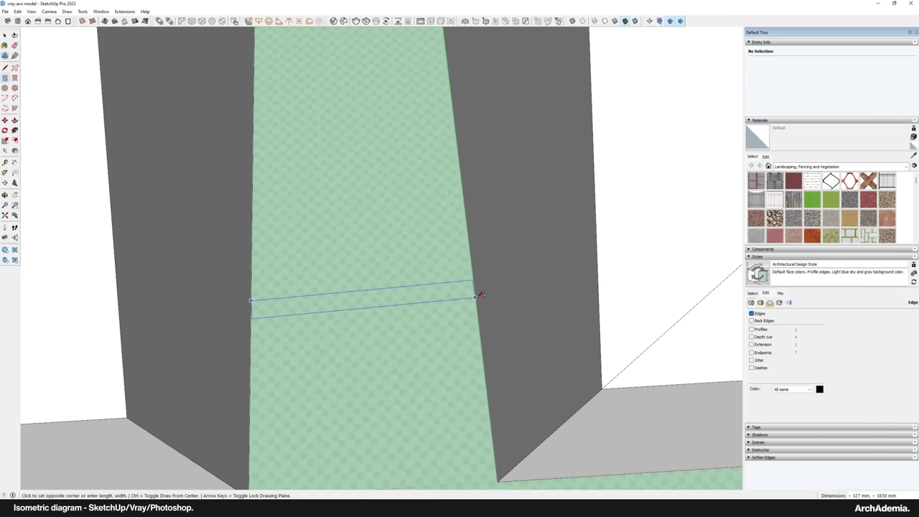
pyautogui.scroll(-6, 477, 294)
pyautogui.moveTo(410, 264); pyautogui.dragTo(365, 66, button='middle')
pyautogui.scroll(8, 399, 259)
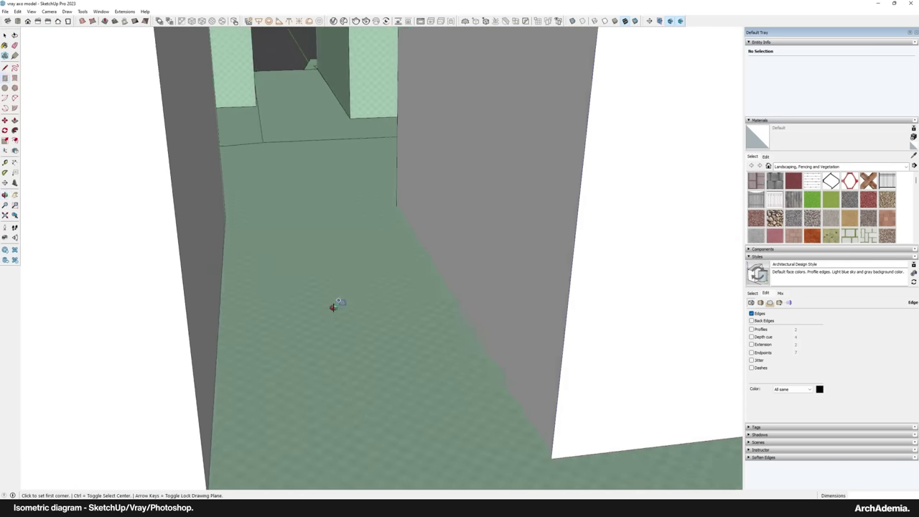
pyautogui.click(437, 320)
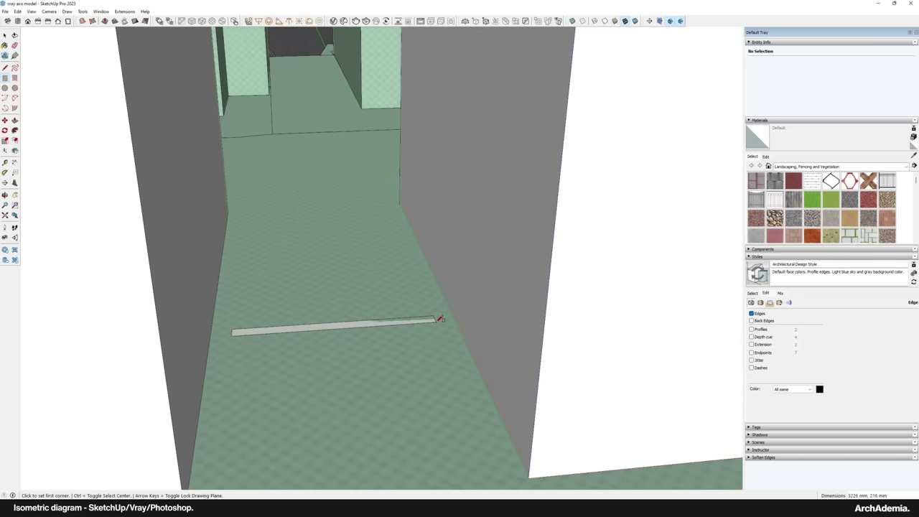
# Extrude the thin ground rectangle upward about 1889 mm into a wall and group the whole wall
pyautogui.click(419, 321)
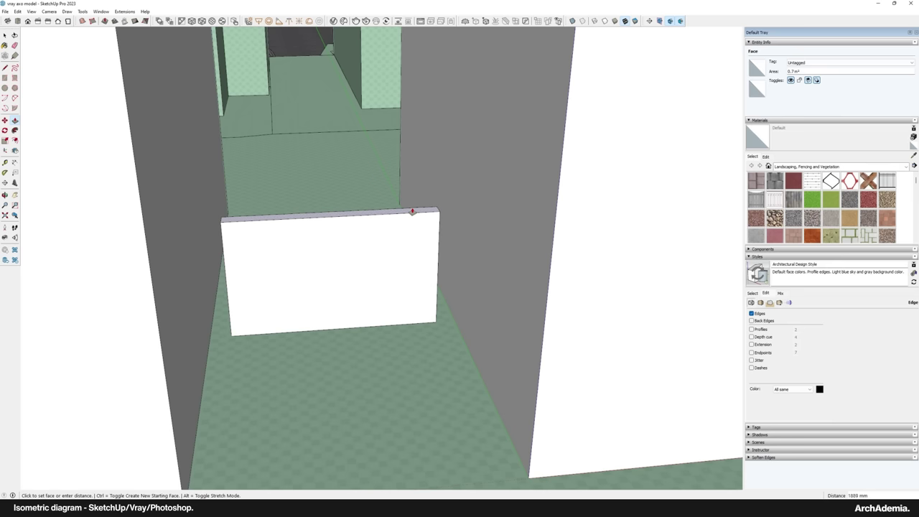
pyautogui.scroll(-3, 242, 253)
pyautogui.tripleClick(244, 250)
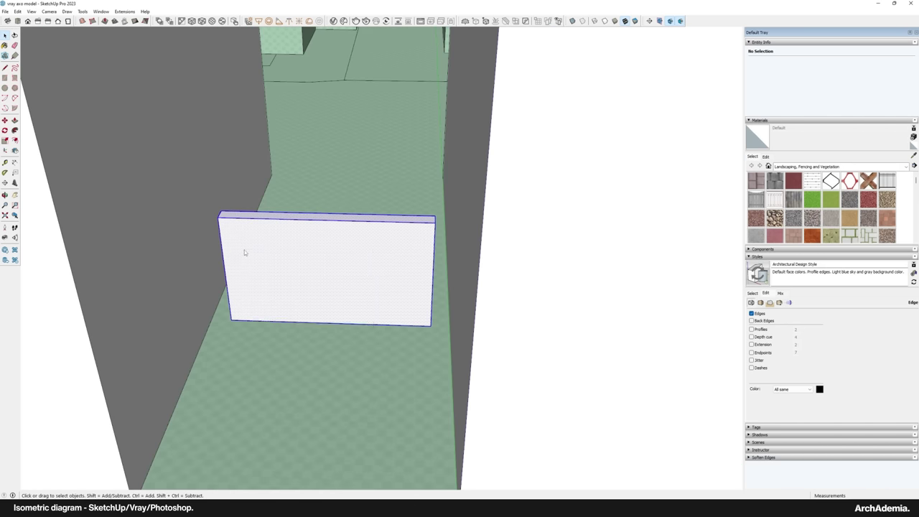
pyautogui.rightClick(244, 250)
pyautogui.moveTo(244, 250); pyautogui.dragTo(327, 308, button='middle')
pyautogui.press('g')
# Scale the wall's length in both directions so it spans the gap and meets the side faces of both house blocks
pyautogui.press('s')
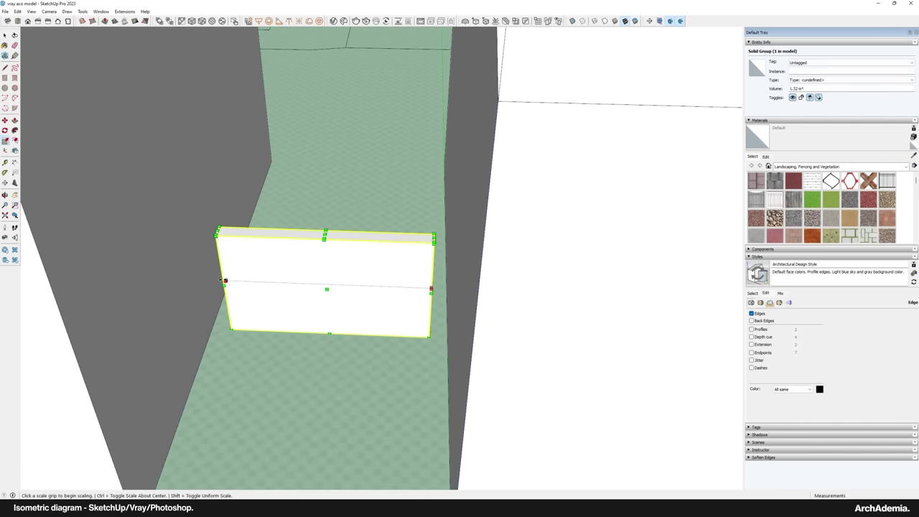
pyautogui.click(225, 281)
pyautogui.scroll(-2, 251, 314)
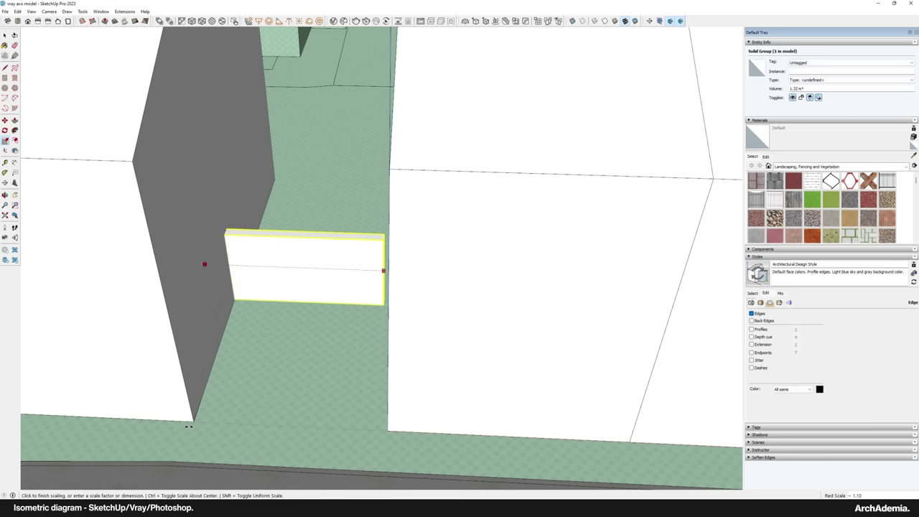
pyautogui.moveTo(250, 369); pyautogui.dragTo(397, 274, button='middle')
pyautogui.click(410, 256)
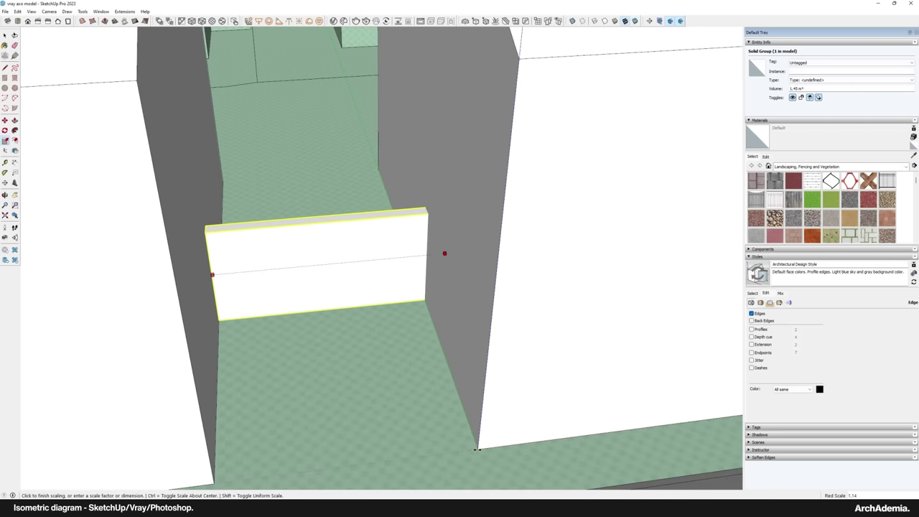
# Scale down the thickness of the wall across the gap to make it much thinner
pyautogui.moveTo(288, 227); pyautogui.dragTo(319, 277, button='middle')
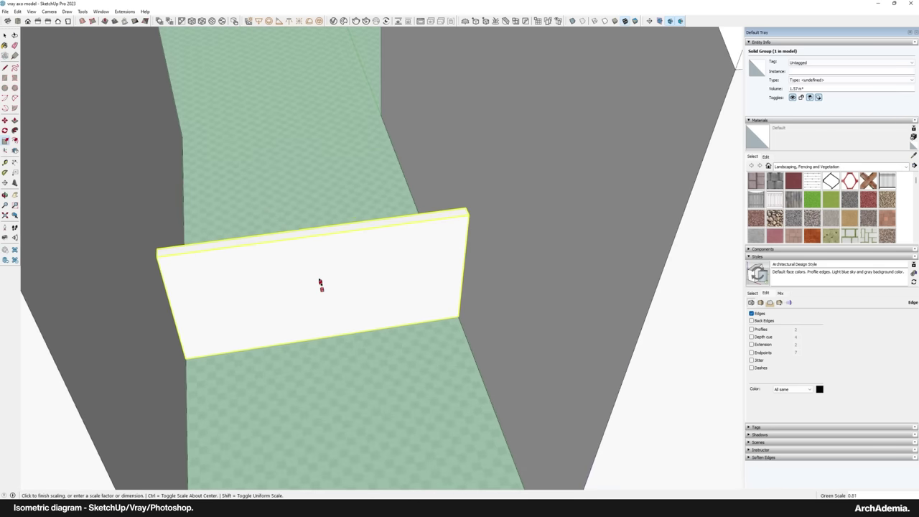
pyautogui.click(321, 287)
pyautogui.scroll(-5, 323, 289)
pyautogui.moveTo(411, 297); pyautogui.dragTo(313, 300, button='middle')
# Copy the thin gap wall to the rear garden boundary behind the shorter house block
pyautogui.press('m')
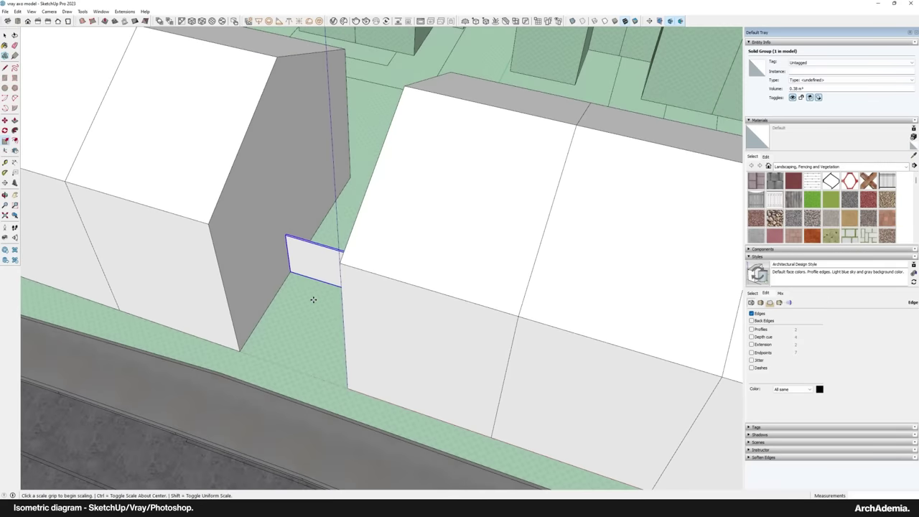
pyautogui.click(316, 298)
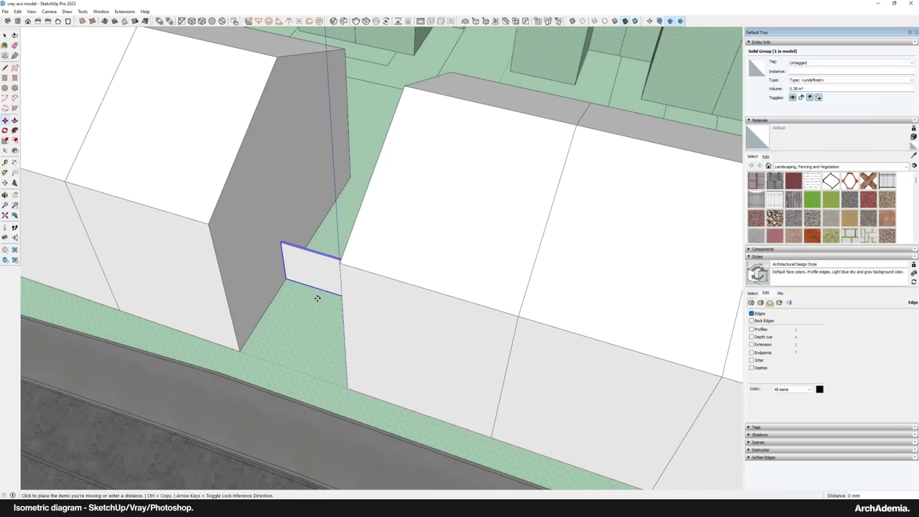
pyautogui.click(271, 304)
pyautogui.scroll(-4, 287, 298)
pyautogui.moveTo(293, 298); pyautogui.dragTo(359, 374, button='middle')
pyautogui.scroll(5, 309, 266)
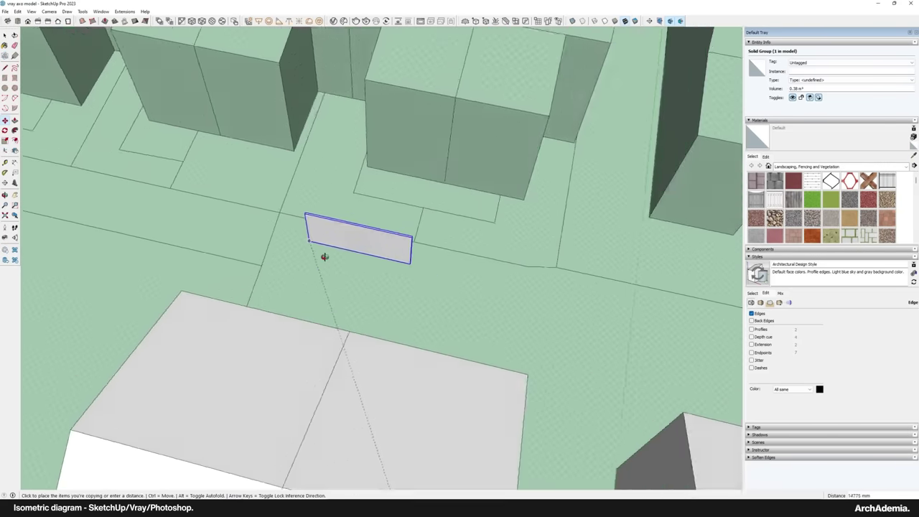
pyautogui.moveTo(324, 256); pyautogui.dragTo(368, 281, button='middle')
pyautogui.moveTo(250, 239); pyautogui.dragTo(320, 256, button='middle')
# Stretch the copied wall along the rear garden boundary until it meets the building beyond the far end of the longer row
pyautogui.press('s')
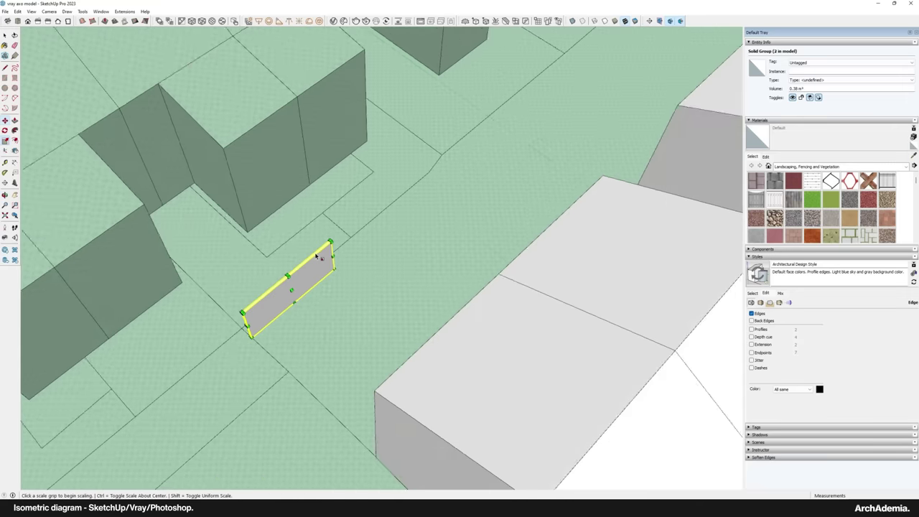
pyautogui.scroll(3, 321, 257)
pyautogui.scroll(3, 342, 257)
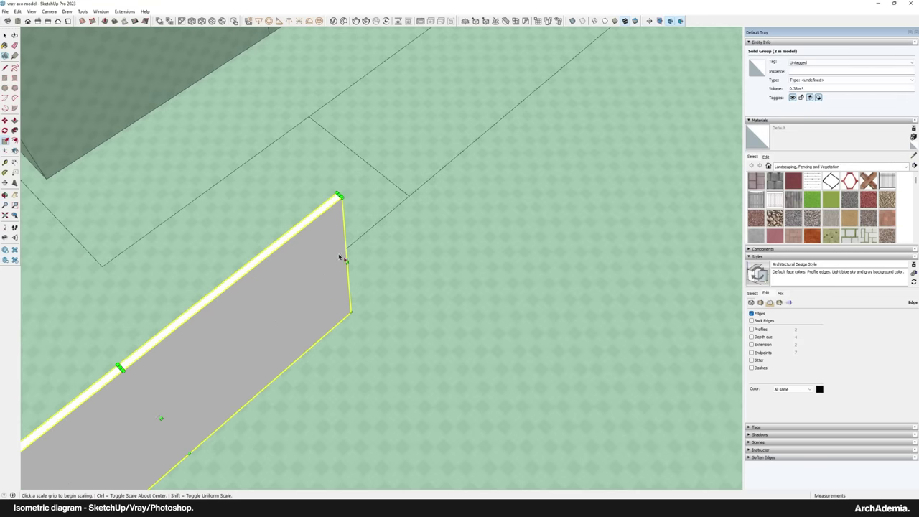
pyautogui.click(342, 257)
pyautogui.scroll(-6, 316, 280)
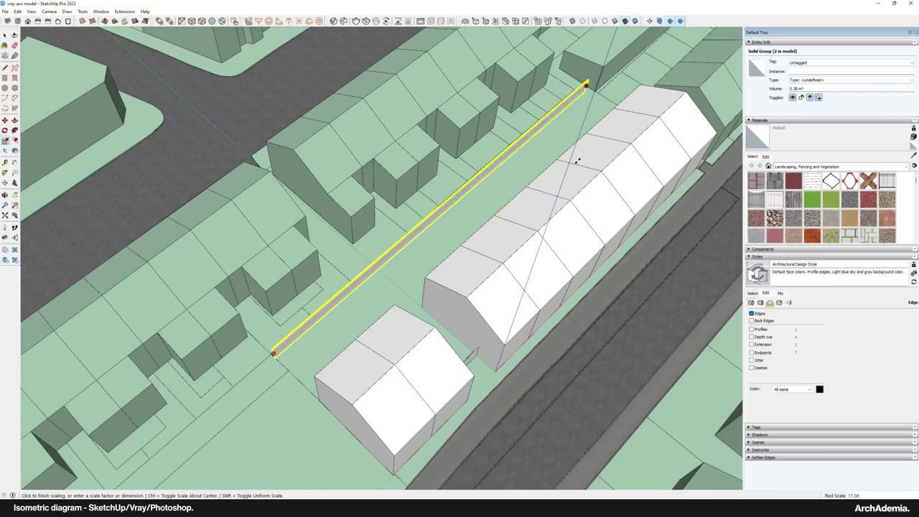
pyautogui.scroll(8, 488, 191)
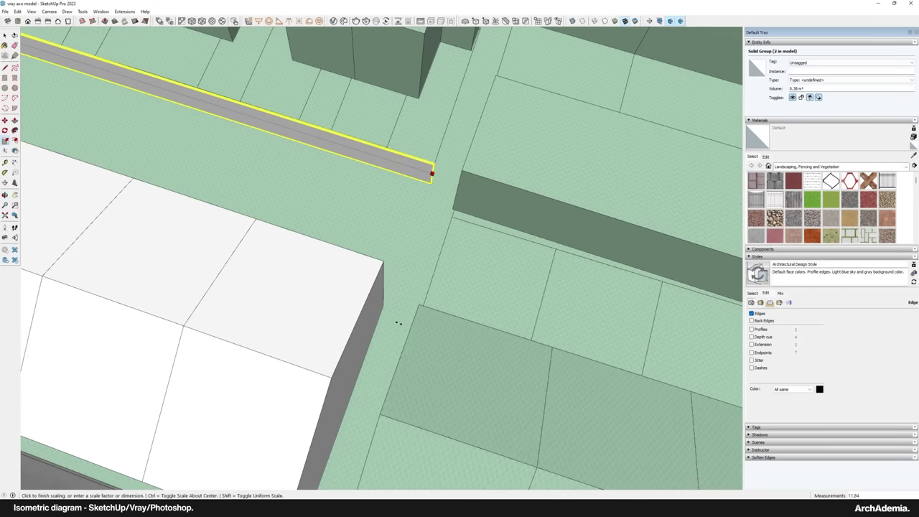
pyautogui.scroll(2, 451, 217)
pyautogui.click(442, 209)
pyautogui.scroll(-10, 442, 209)
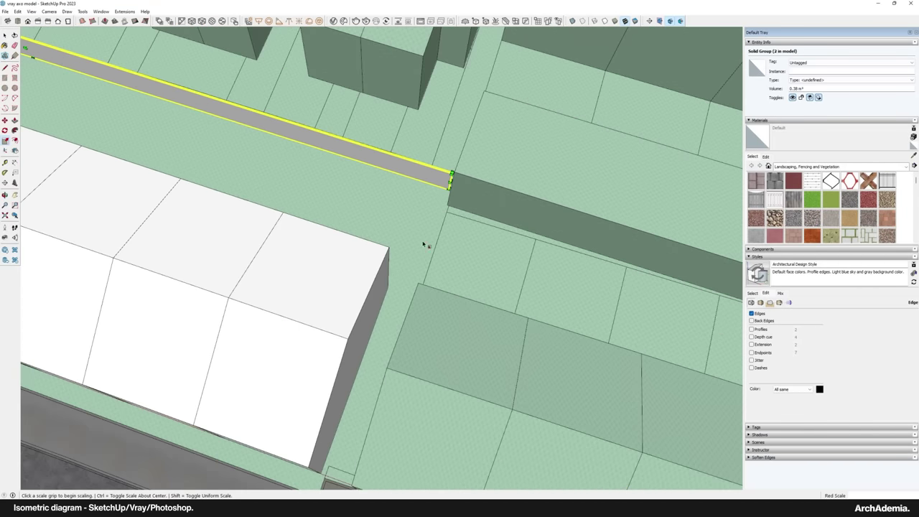
# Copy the gap wall about 36570 mm along the row to the narrow gap at the longer block's far end
pyautogui.press('m')
pyautogui.scroll(10, 206, 323)
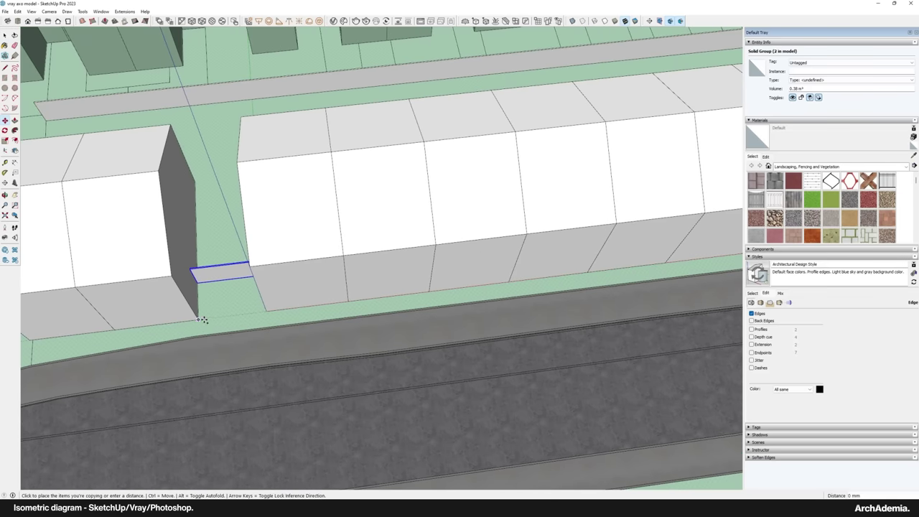
pyautogui.keyDown('shift'); pyautogui.moveTo(388, 290); pyautogui.dragTo(6, 330, button='middle'); pyautogui.keyUp('shift')
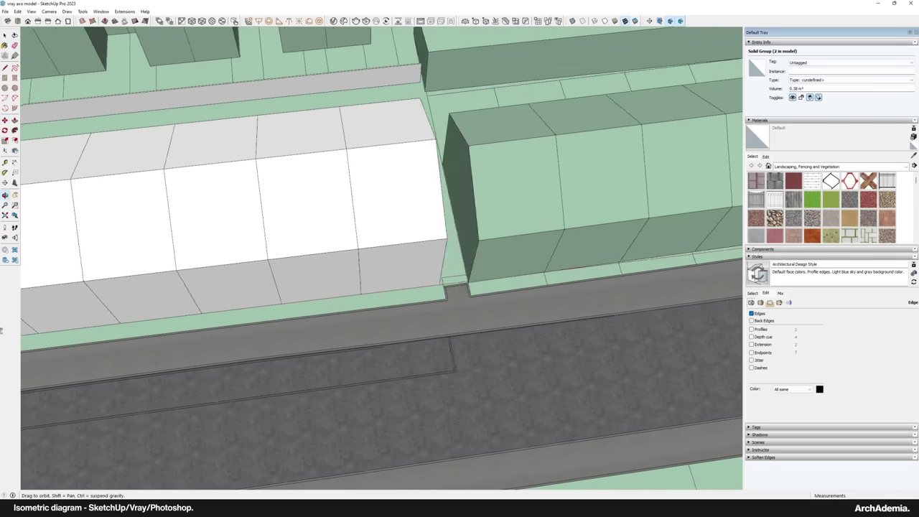
pyautogui.keyDown('shift'); pyautogui.moveTo(340, 297); pyautogui.dragTo(122, 313, button='middle'); pyautogui.keyUp('shift')
pyautogui.scroll(5, 216, 309)
pyautogui.click(265, 325)
pyautogui.scroll(-8, 264, 325)
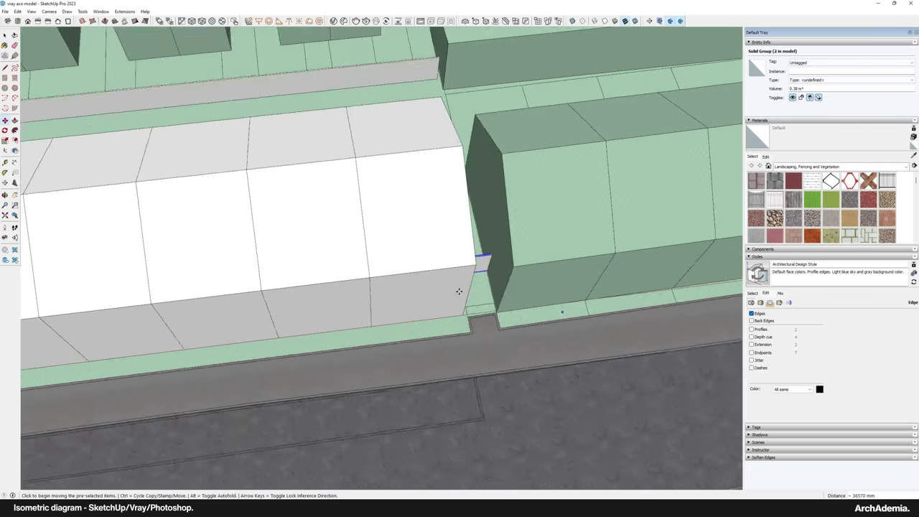
# Scale the copied wall to about 0.45 of its length to fit the narrow gap between the buildings
pyautogui.scroll(10, 337, 257)
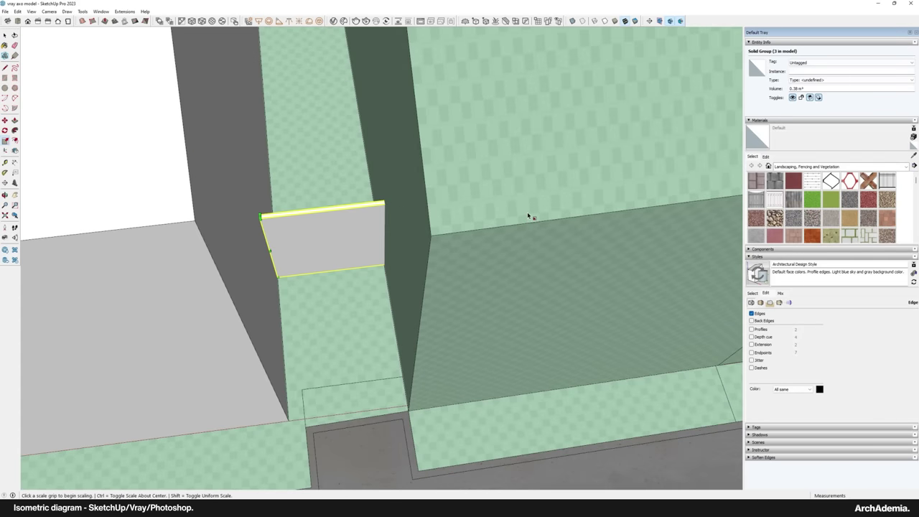
pyautogui.click(528, 217)
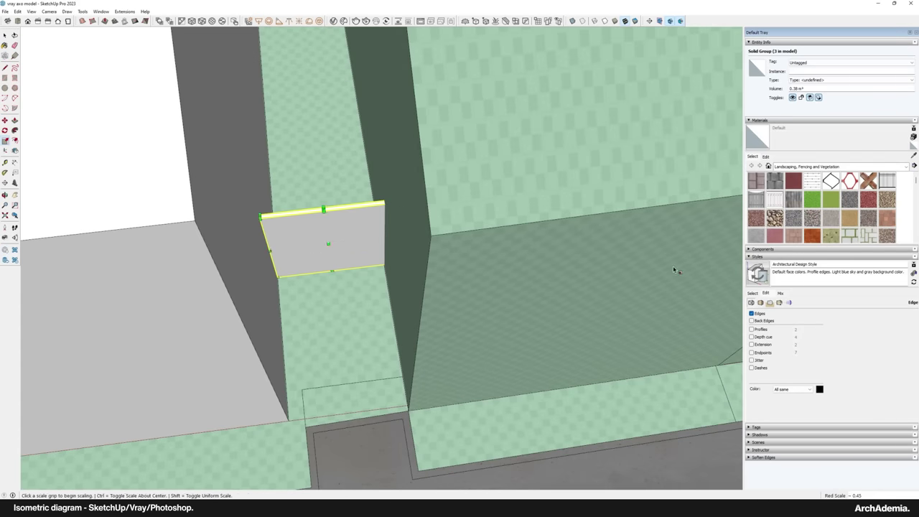
pyautogui.scroll(-10, 675, 270)
# Copy the rear boundary wall and paste it in place inside the diagram house component at the end of the shorter block
pyautogui.scroll(6, 293, 252)
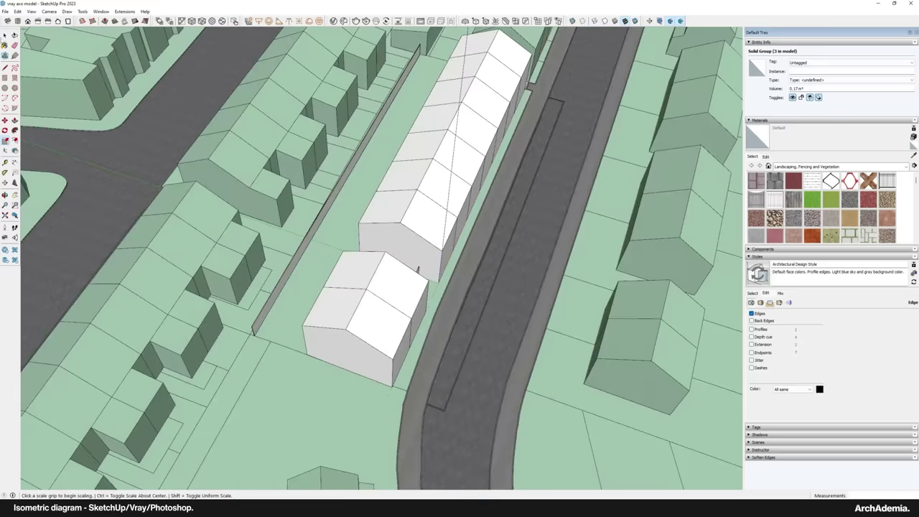
pyautogui.scroll(4, 331, 359)
pyautogui.click(312, 323)
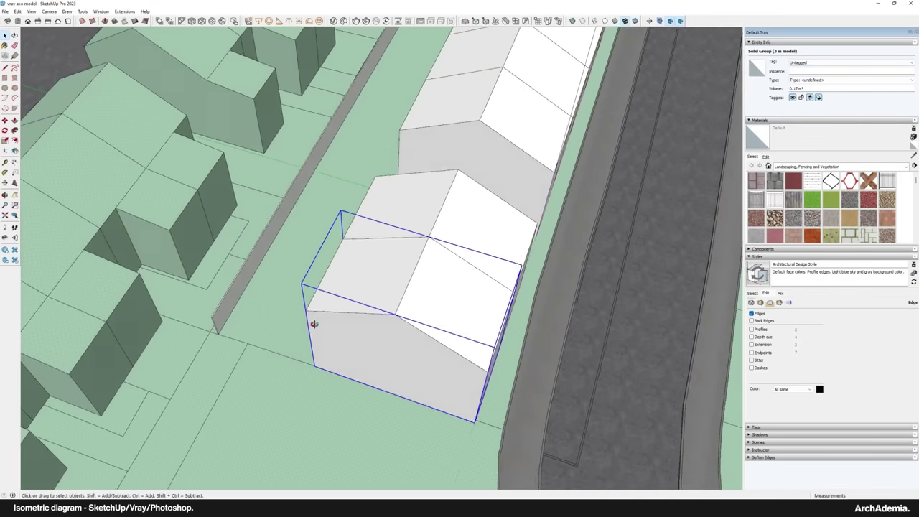
pyautogui.moveTo(312, 322); pyautogui.dragTo(263, 353, button='middle')
pyautogui.scroll(3, 263, 354)
pyautogui.click(235, 340)
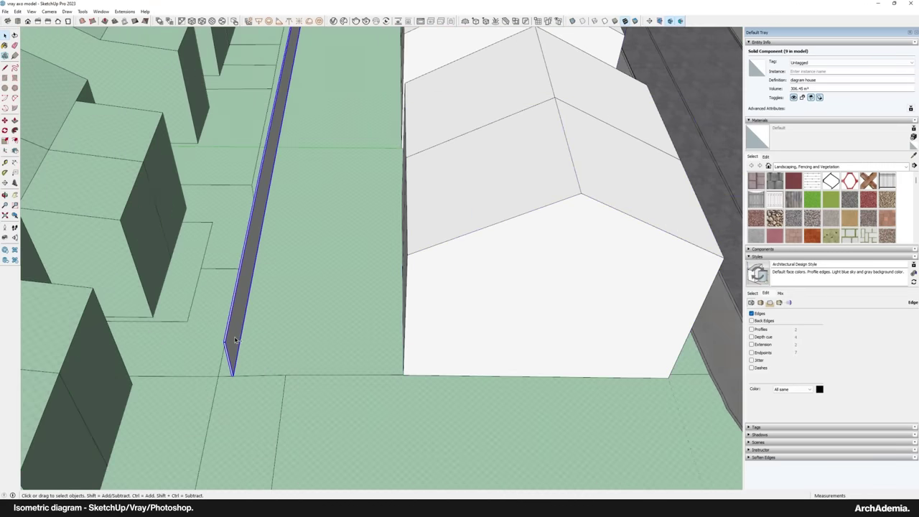
pyautogui.doubleClick(460, 322)
pyautogui.moveTo(461, 321); pyautogui.dragTo(375, 306, button='middle')
pyautogui.click(16, 11)
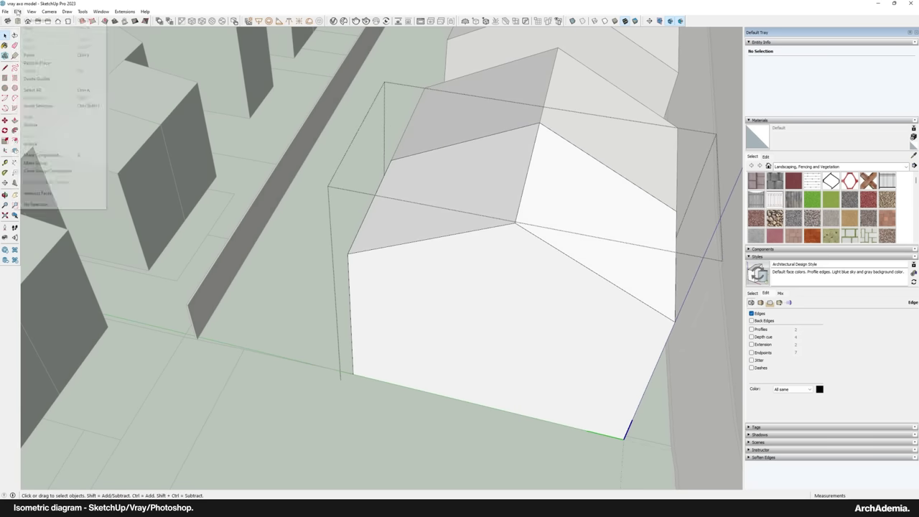
pyautogui.click(38, 63)
# Rotate the pasted wall on the ground plane until it runs perpendicular to the rear boundary
pyautogui.press('q')
pyautogui.click(230, 317)
pyautogui.click(259, 285)
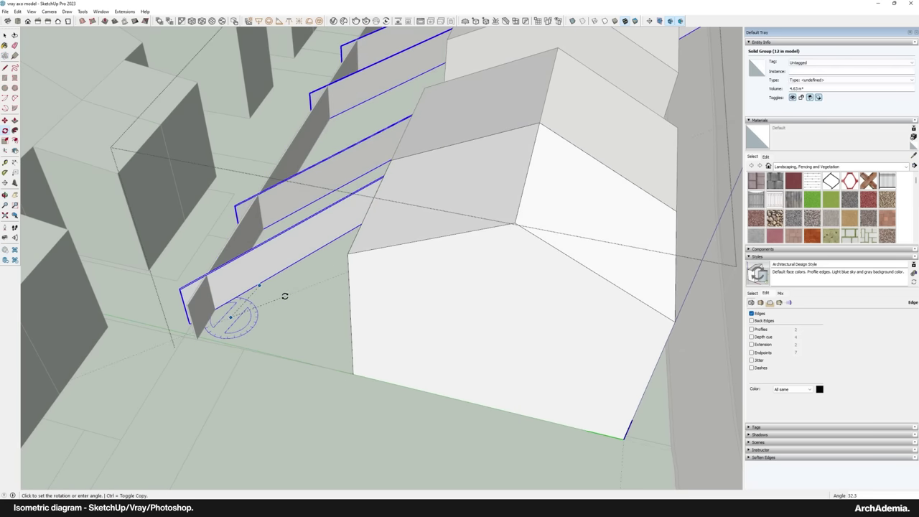
# Move the rotated wall so its end meets the rear corner of the end house at ground level
pyautogui.press('m')
pyautogui.scroll(-8, 283, 294)
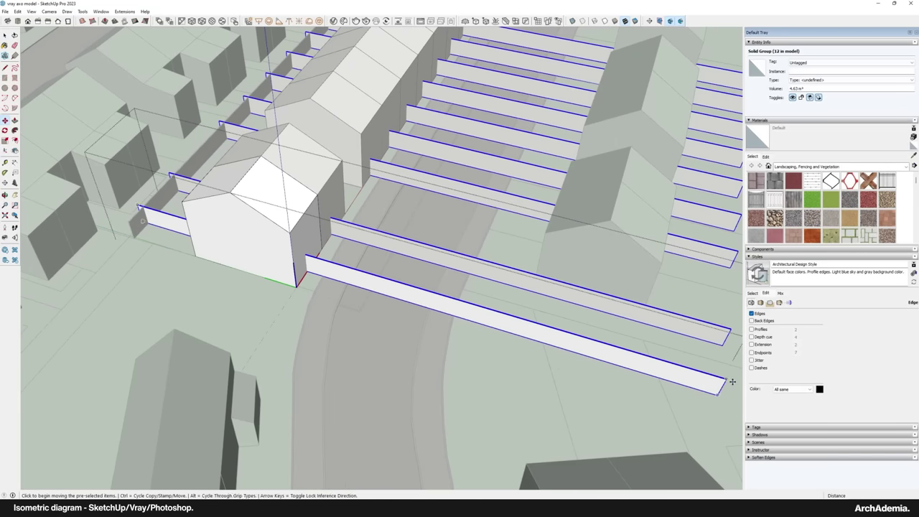
pyautogui.click(729, 381)
pyautogui.scroll(10, 191, 240)
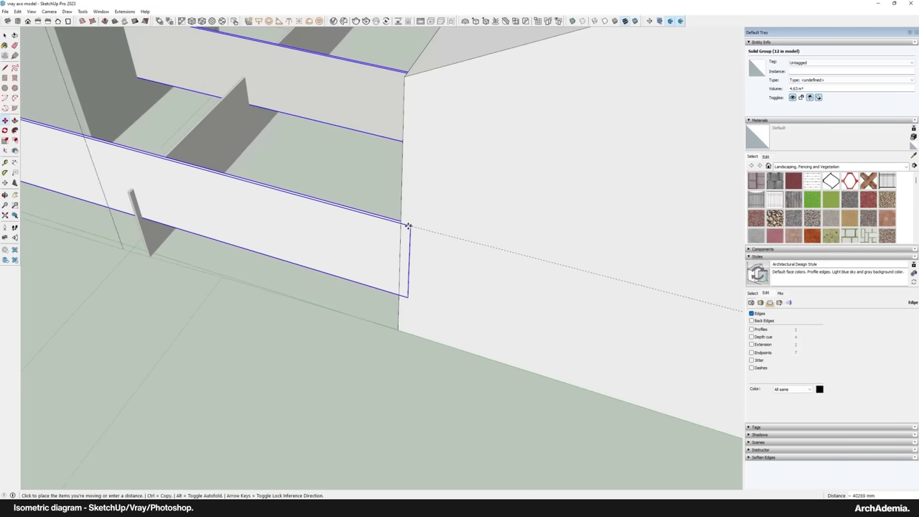
pyautogui.scroll(-10, 396, 294)
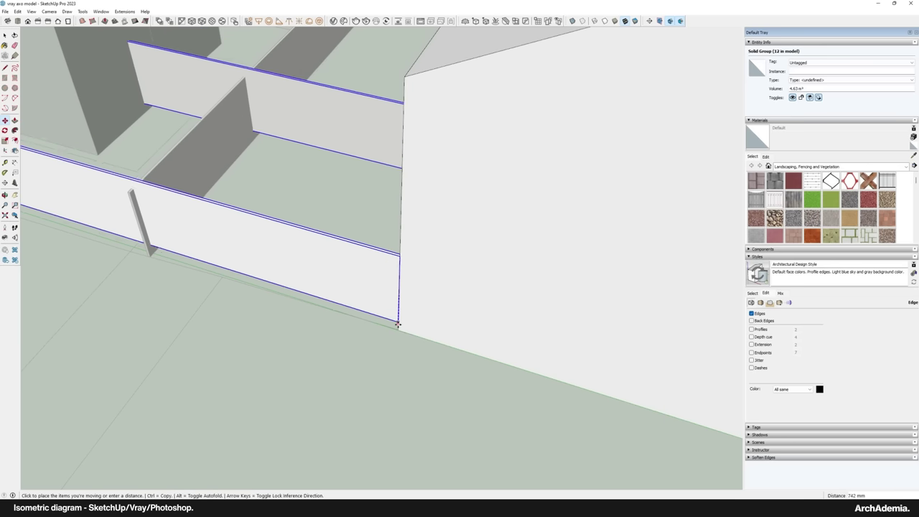
# Shorten the garden dividing wall to end at the rear boundary wall, using X-ray view, and leave the component
pyautogui.press('s')
pyautogui.scroll(-4, 268, 266)
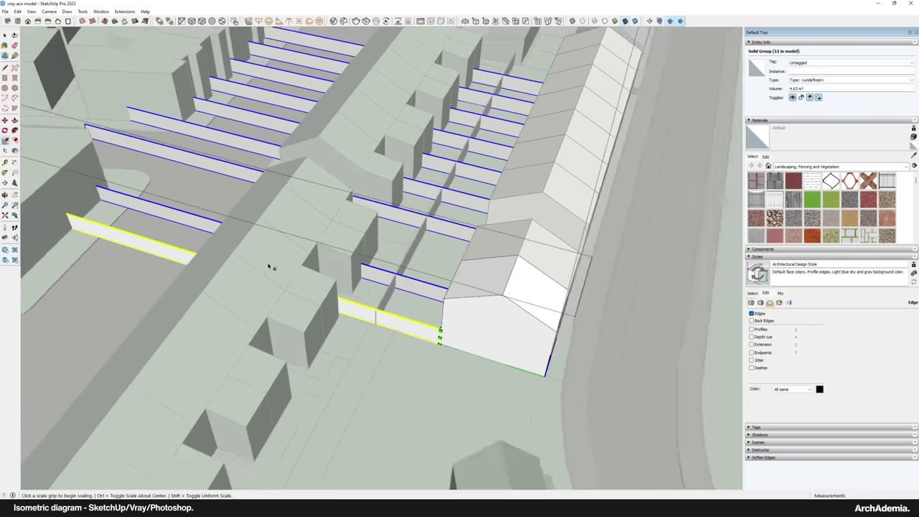
pyautogui.moveTo(269, 265); pyautogui.dragTo(244, 43, button='middle')
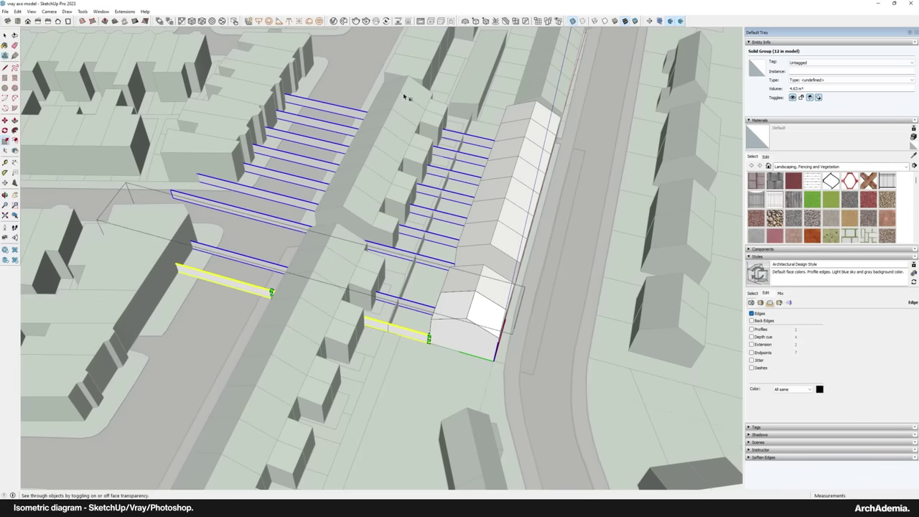
pyautogui.scroll(10, 173, 265)
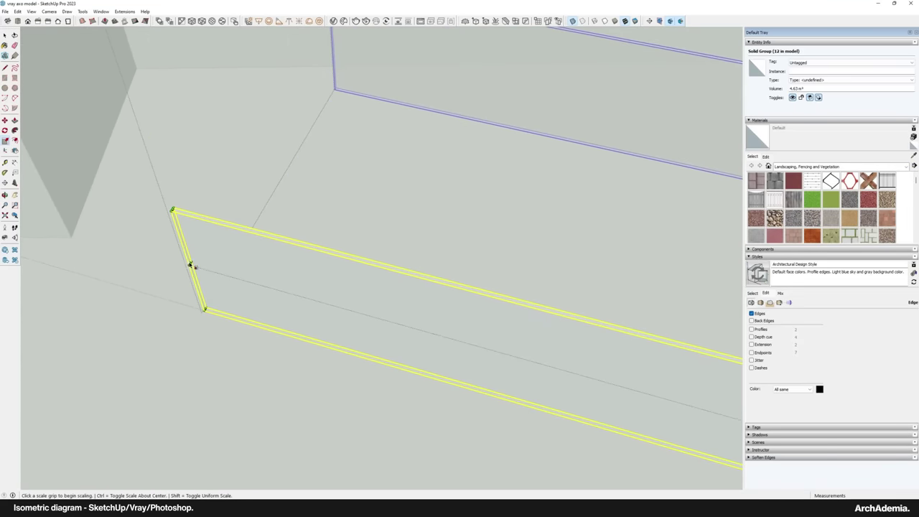
pyautogui.click(189, 262)
pyautogui.scroll(-10, 191, 260)
pyautogui.scroll(8, 542, 309)
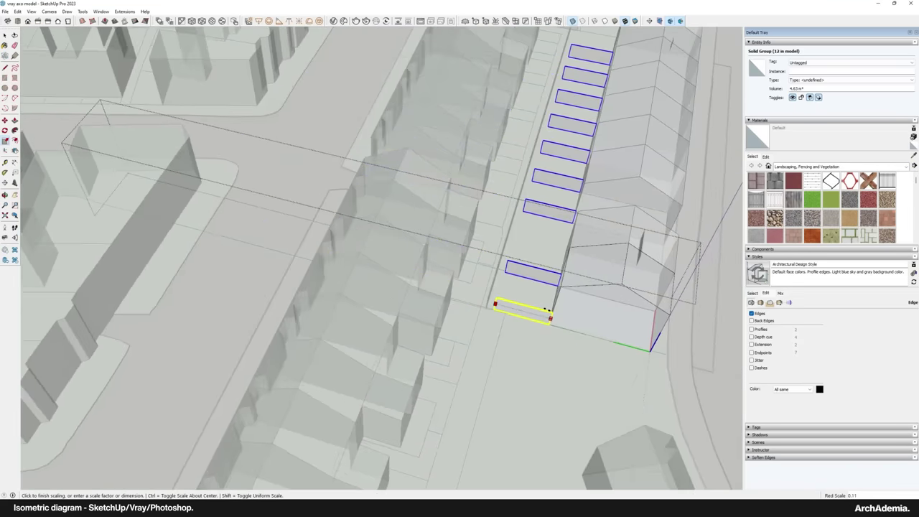
pyautogui.moveTo(350, 278); pyautogui.dragTo(404, 265, button='middle')
pyautogui.click(400, 264)
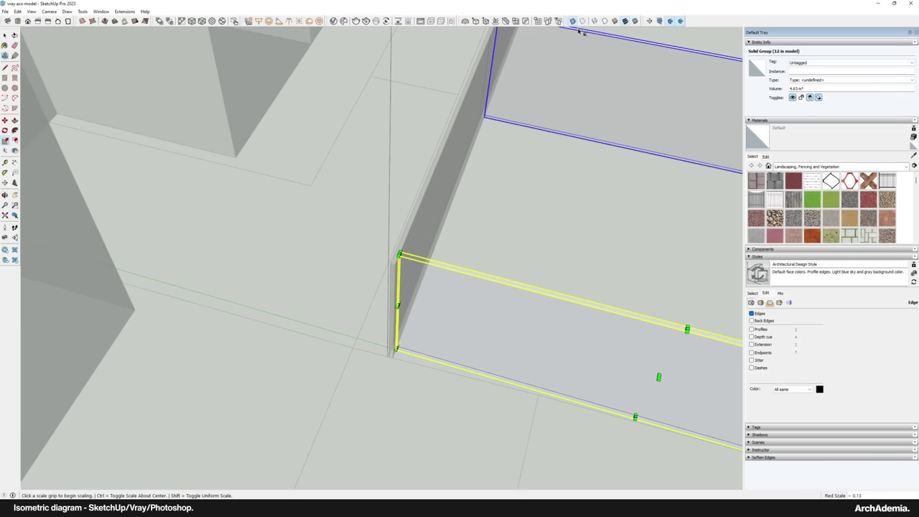
pyautogui.click(573, 21)
pyautogui.press('space')
pyautogui.click(244, 325)
# Scale the end of the rear boundary wall so it finishes flush with the outermost garden dividing wall
pyautogui.scroll(-5, 245, 324)
pyautogui.scroll(5, 255, 327)
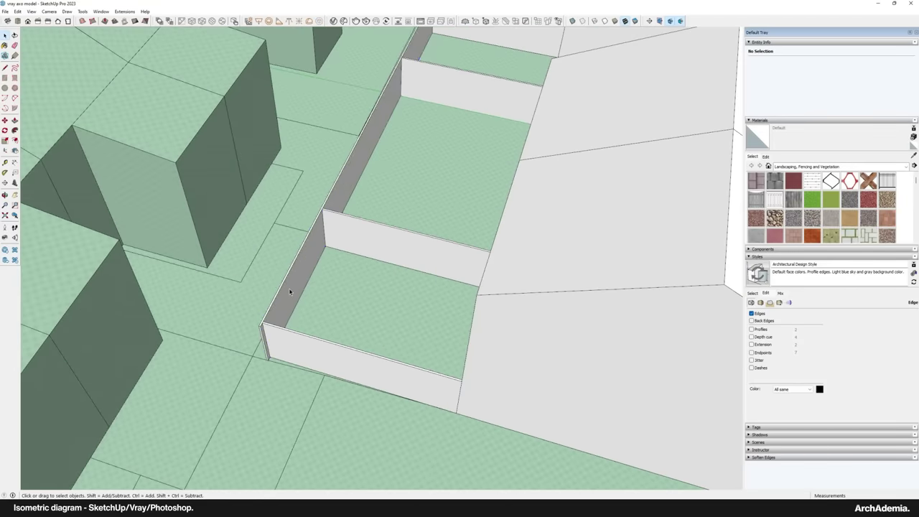
pyautogui.click(264, 349)
pyautogui.press('s')
pyautogui.click(257, 348)
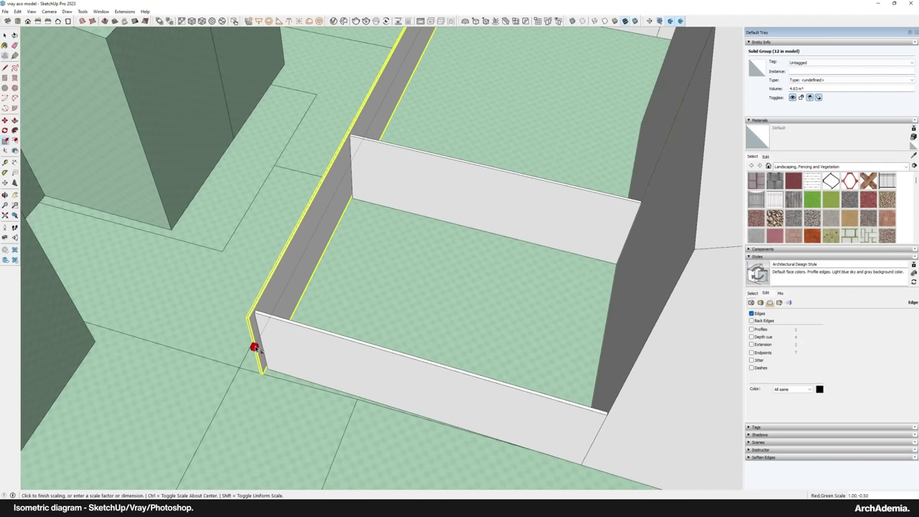
pyautogui.scroll(4, 257, 348)
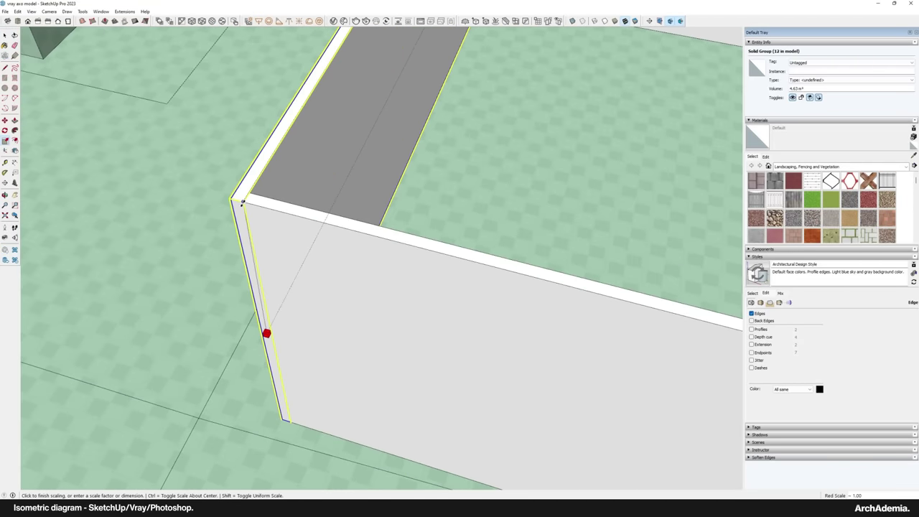
pyautogui.click(274, 260)
pyautogui.scroll(-5, 230, 324)
pyautogui.click(5, 36)
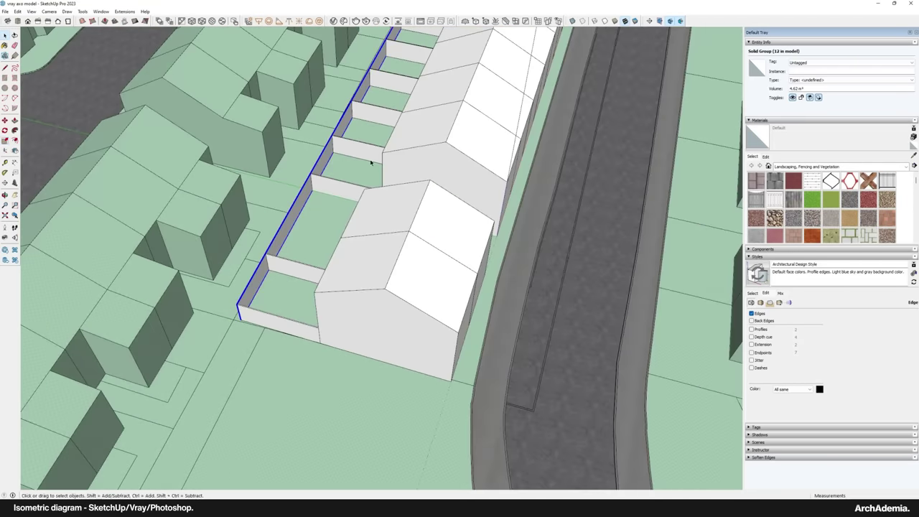
# Copy the garden dividing wall out of the end house component and paste it in place outside the component
pyautogui.moveTo(371, 162); pyautogui.dragTo(323, 271, button='middle')
pyautogui.click(328, 270)
pyautogui.scroll(2, 472, 270)
pyautogui.moveTo(472, 270); pyautogui.dragTo(554, 278, button='middle')
pyautogui.moveTo(355, 251); pyautogui.dragTo(409, 267, button='middle')
pyautogui.scroll(3, 350, 283)
pyautogui.doubleClick(488, 242)
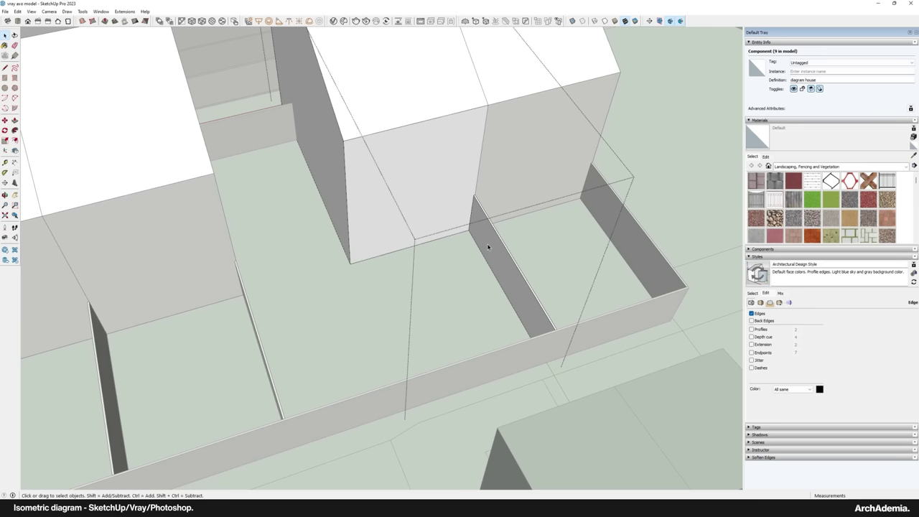
pyautogui.click(494, 259)
pyautogui.scroll(-2, 349, 277)
pyautogui.moveTo(402, 252); pyautogui.dragTo(370, 258, button='middle')
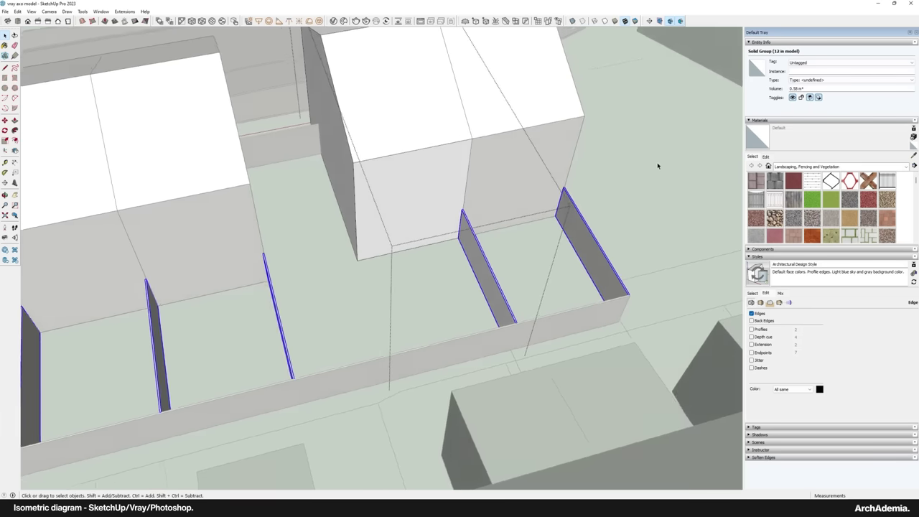
pyautogui.click(659, 166)
pyautogui.click(18, 13)
pyautogui.click(33, 62)
# Move the pasted dividing wall sideways to the rear outer corner of the neighbouring house beside the gap
pyautogui.scroll(3, 363, 228)
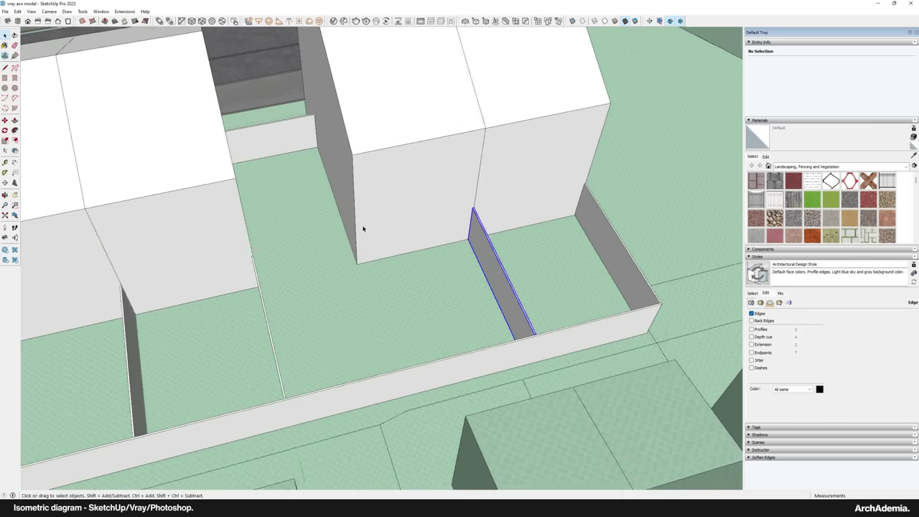
pyautogui.press('m')
pyautogui.click(512, 203)
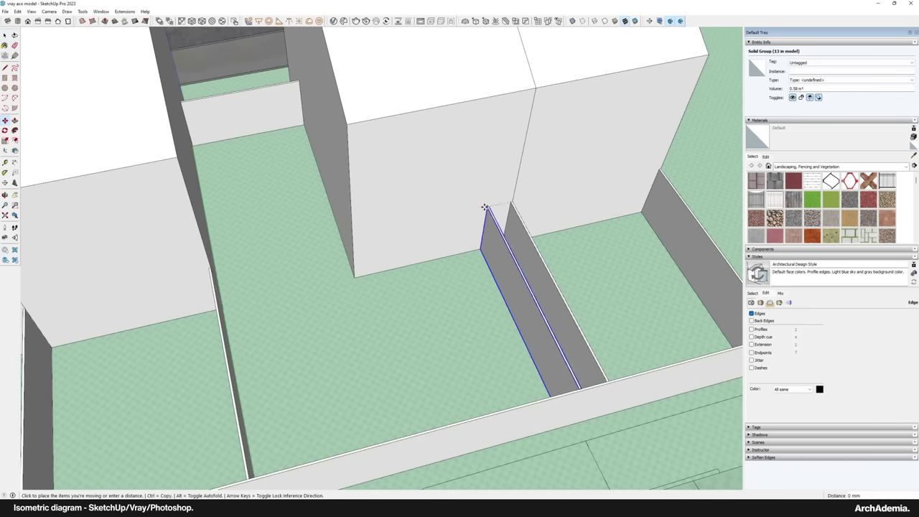
pyautogui.click(348, 124)
# Copy the dividing wall along the terrace to the far end of the rear boundary and align it with the boundary's end
pyautogui.scroll(-5, 499, 230)
pyautogui.moveTo(499, 231); pyautogui.dragTo(482, 261, button='middle')
pyautogui.scroll(2, 498, 235)
pyautogui.scroll(-2, 499, 234)
pyautogui.moveTo(358, 255); pyautogui.dragTo(404, 249, button='middle')
pyautogui.scroll(4, 334, 223)
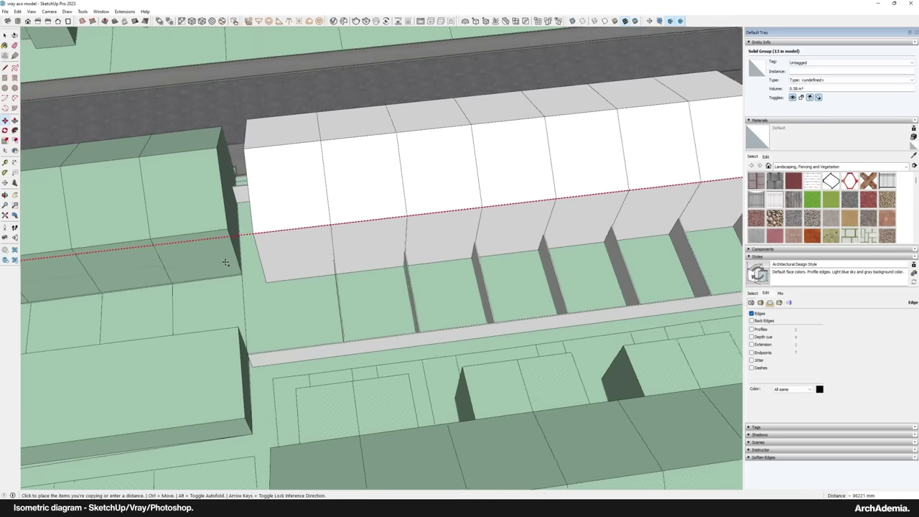
pyautogui.scroll(6, 274, 370)
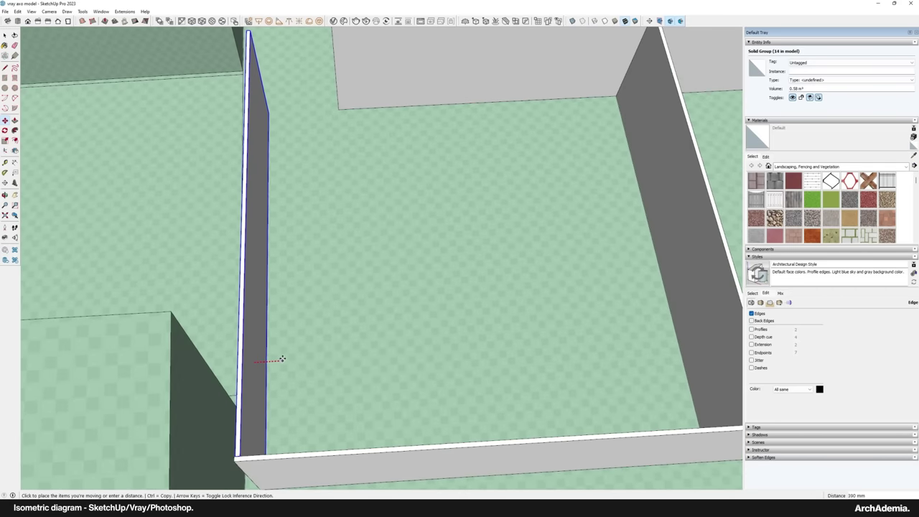
pyautogui.click(281, 358)
# Scale the copied end wall lengthwise until it reaches the short front boundary wall beside the last house
pyautogui.scroll(-4, 281, 358)
pyautogui.press('s')
pyautogui.scroll(5, 270, 203)
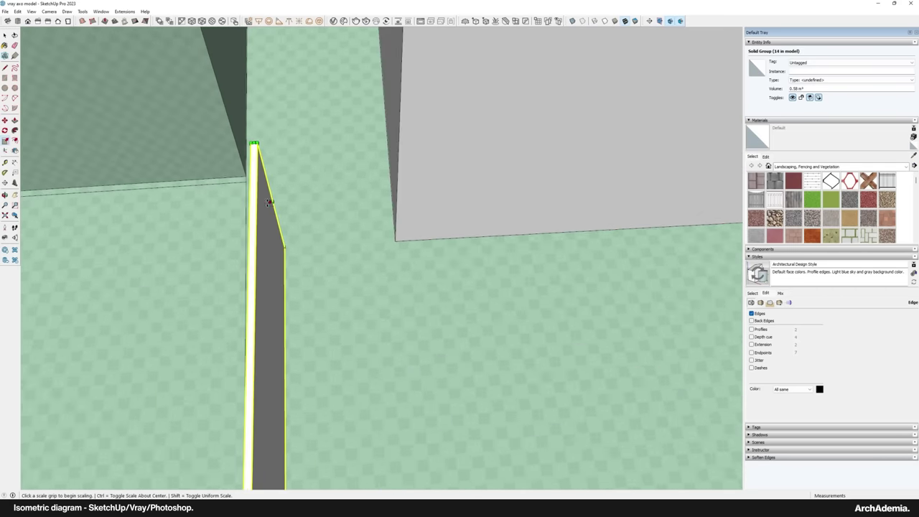
pyautogui.click(268, 201)
pyautogui.scroll(-4, 280, 172)
pyautogui.scroll(5, 298, 204)
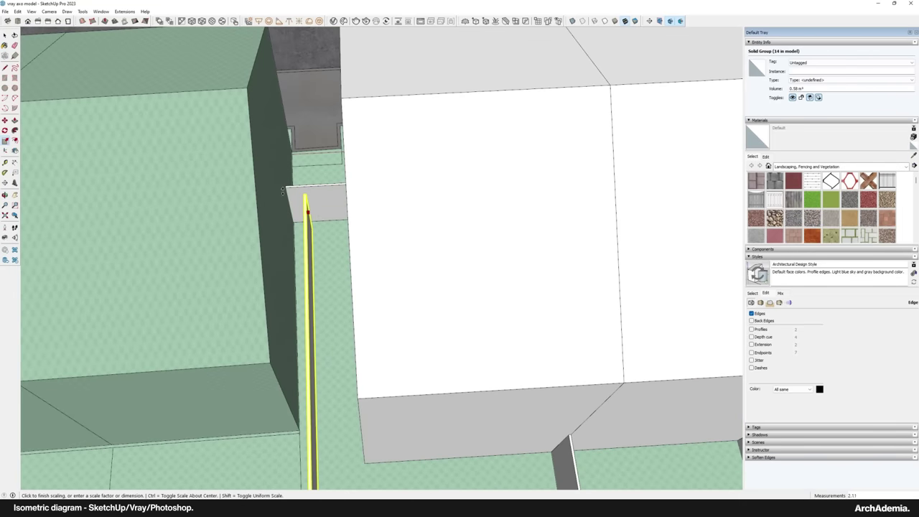
pyautogui.click(285, 188)
pyautogui.scroll(-6, 303, 266)
pyautogui.moveTo(309, 265); pyautogui.dragTo(266, 215, button='middle')
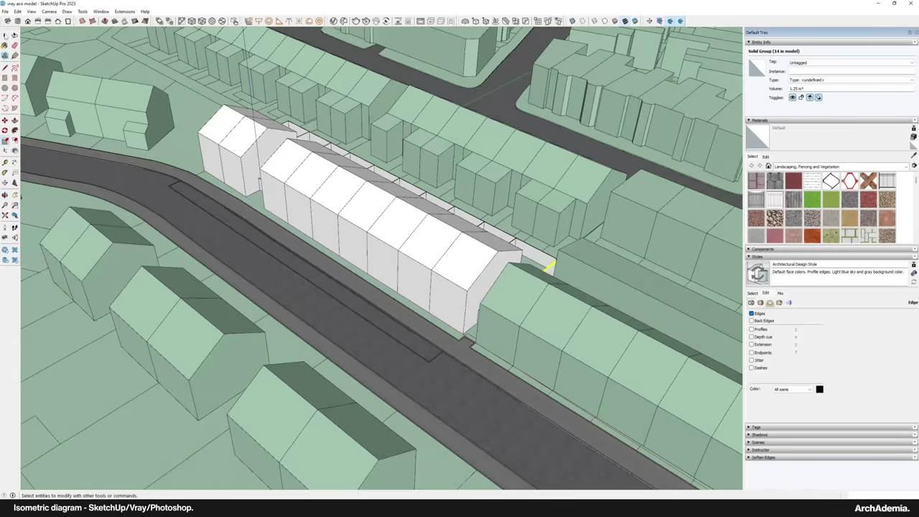
pyautogui.click(6, 36)
# Open the house component at the start of the row for editing and hide the rest of the model
pyautogui.moveTo(183, 232)
pyautogui.mouseDown(button='middle')
pyautogui.moveTo(593, 150)
pyautogui.moveTo(179, 236)
pyautogui.mouseUp(button='middle')
pyautogui.scroll(3, 217, 187)
pyautogui.moveTo(217, 187); pyautogui.dragTo(256, 206, button='middle')
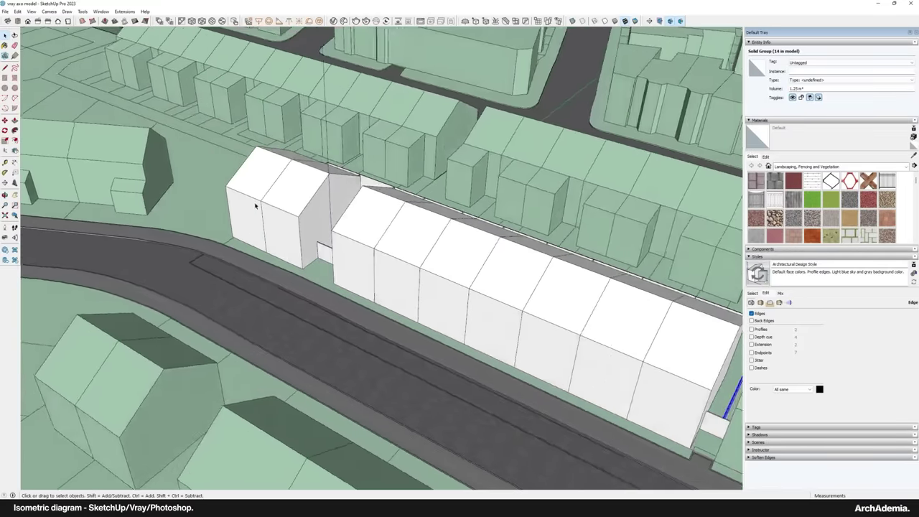
pyautogui.scroll(5, 255, 198)
pyautogui.doubleClick(280, 164)
pyautogui.click(285, 161)
pyautogui.moveTo(285, 161); pyautogui.dragTo(303, 176, button='middle')
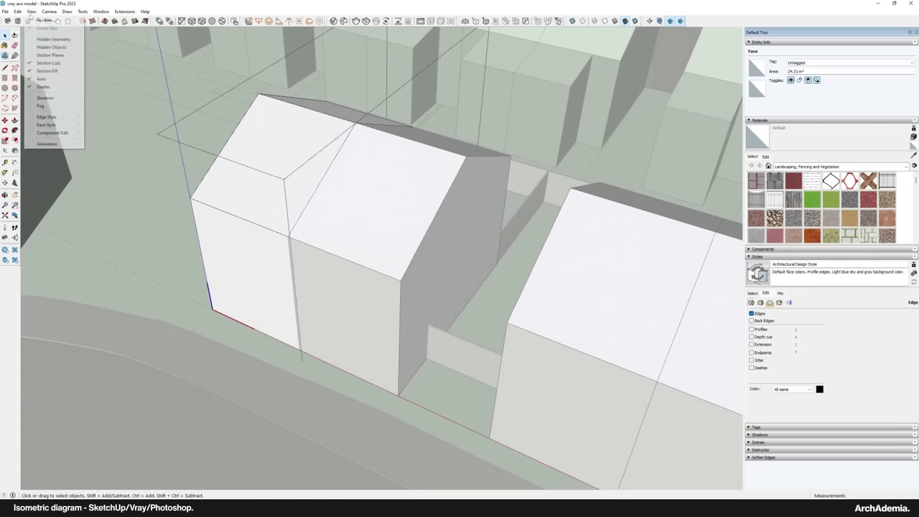
pyautogui.click(113, 133)
pyautogui.moveTo(378, 241); pyautogui.dragTo(376, 258, button='middle')
pyautogui.scroll(-3, 374, 260)
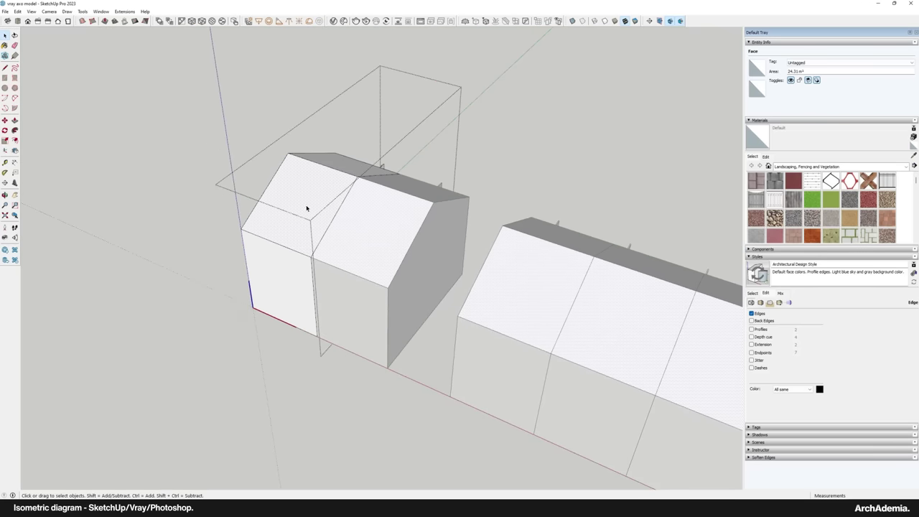
# Select the house geometry inside the component and make it a group
pyautogui.moveTo(308, 210); pyautogui.dragTo(280, 177, button='middle')
pyautogui.scroll(-3, 281, 177)
pyautogui.moveTo(174, 117); pyautogui.dragTo(429, 386)
pyautogui.scroll(3, 311, 254)
pyautogui.rightClick(335, 241)
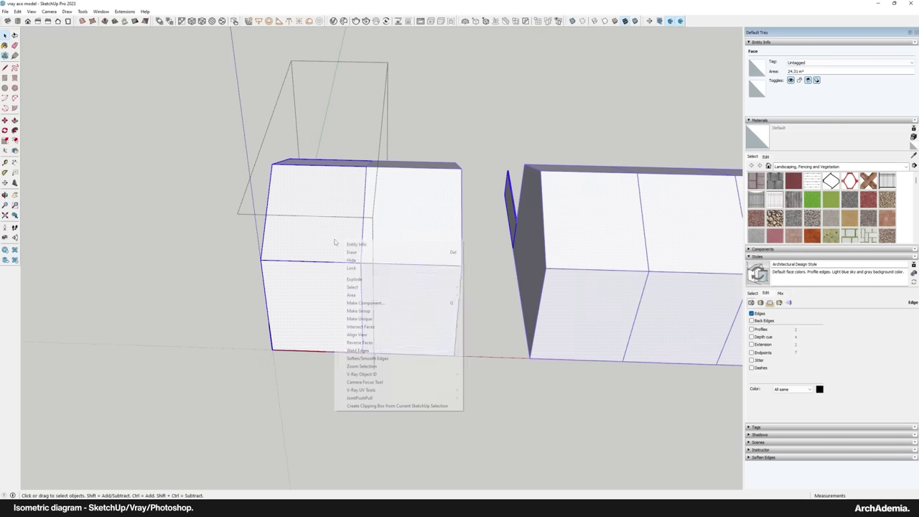
pyautogui.click(349, 312)
pyautogui.moveTo(356, 234); pyautogui.dragTo(308, 267, button='middle')
pyautogui.scroll(3, 323, 215)
pyautogui.moveTo(340, 201); pyautogui.dragTo(269, 197, button='middle')
pyautogui.scroll(-3, 271, 216)
# Draw a rectangle of about 10 m² on the ground in front of the house and extrude it into a box
pyautogui.press('r')
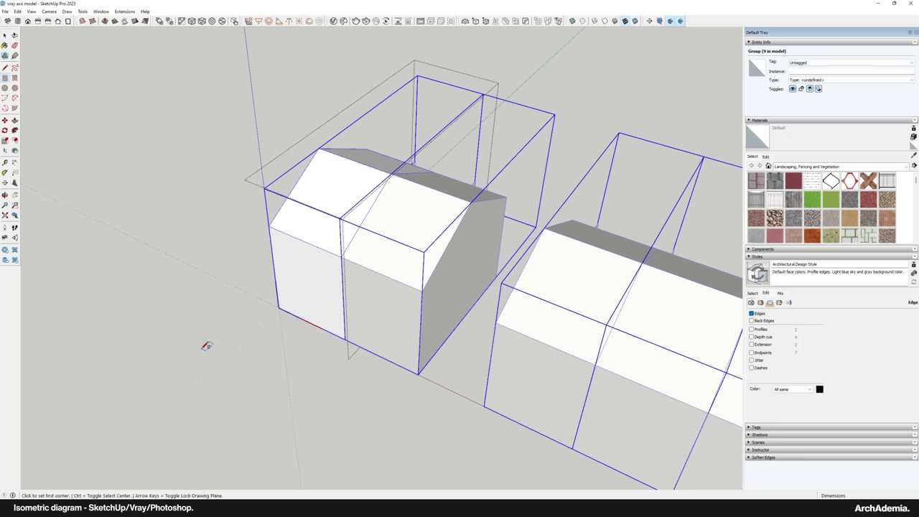
pyautogui.click(201, 348)
pyautogui.click(285, 343)
pyautogui.press('p')
pyautogui.click(250, 346)
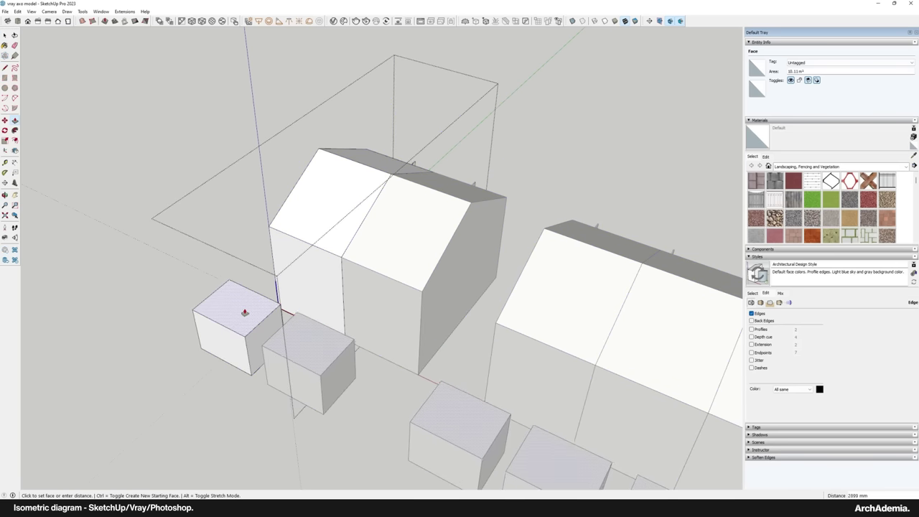
pyautogui.click(244, 319)
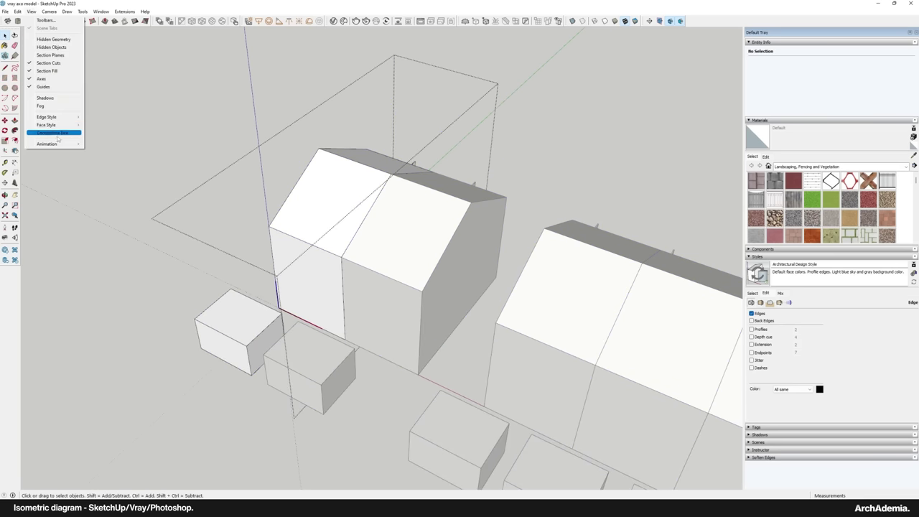
# Hide the similar components and make the new box a group
pyautogui.moveTo(60, 136)
pyautogui.click(98, 142)
pyautogui.scroll(3, 306, 364)
pyautogui.tripleClick(191, 316)
pyautogui.rightClick(191, 316)
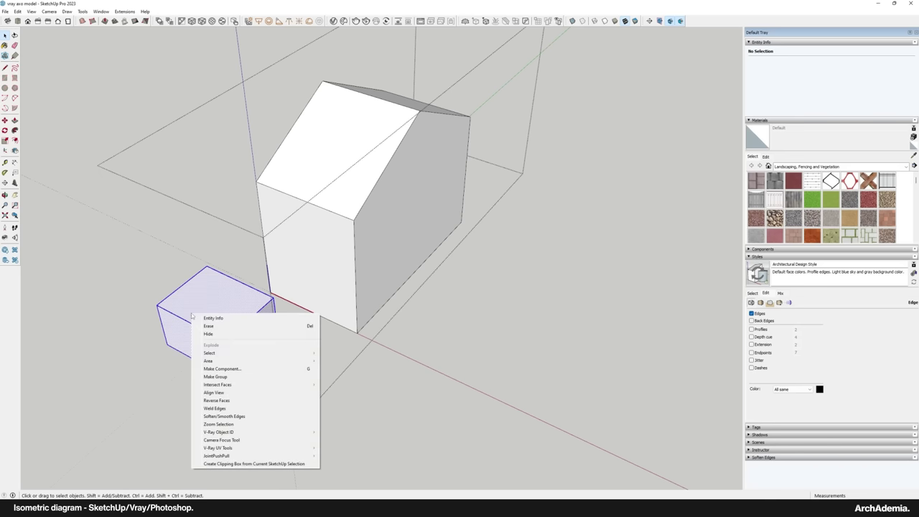
pyautogui.click(216, 376)
# Move the box group onto the front roof slope as a dormer and lower it by about 254 mm
pyautogui.press('m')
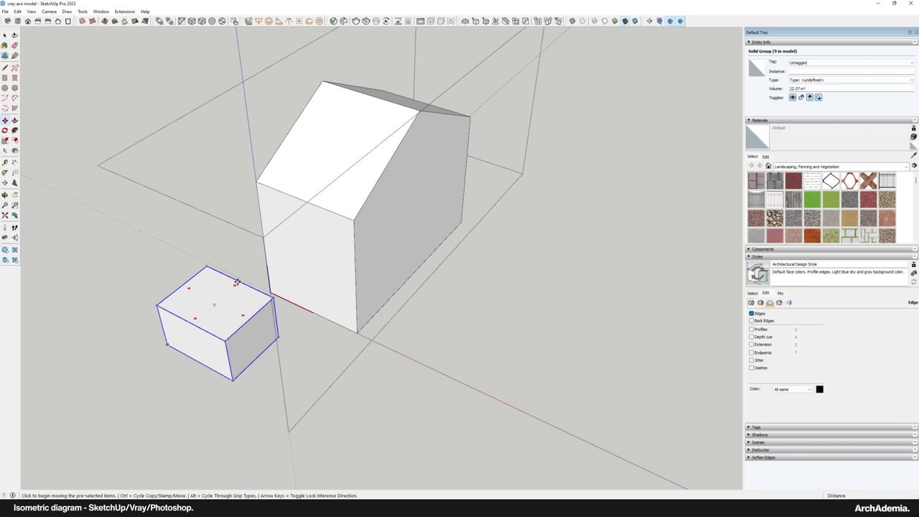
pyautogui.click(234, 278)
pyautogui.click(386, 97)
pyautogui.scroll(6, 365, 117)
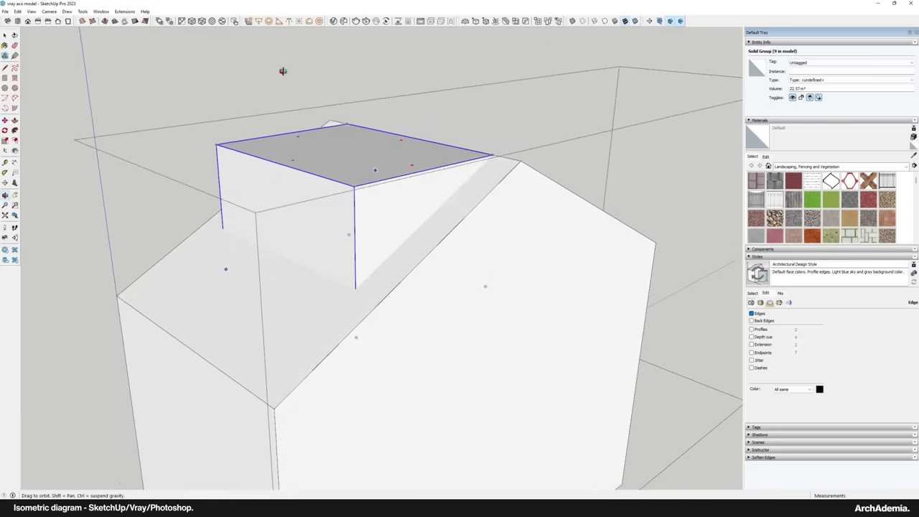
pyautogui.click(354, 176)
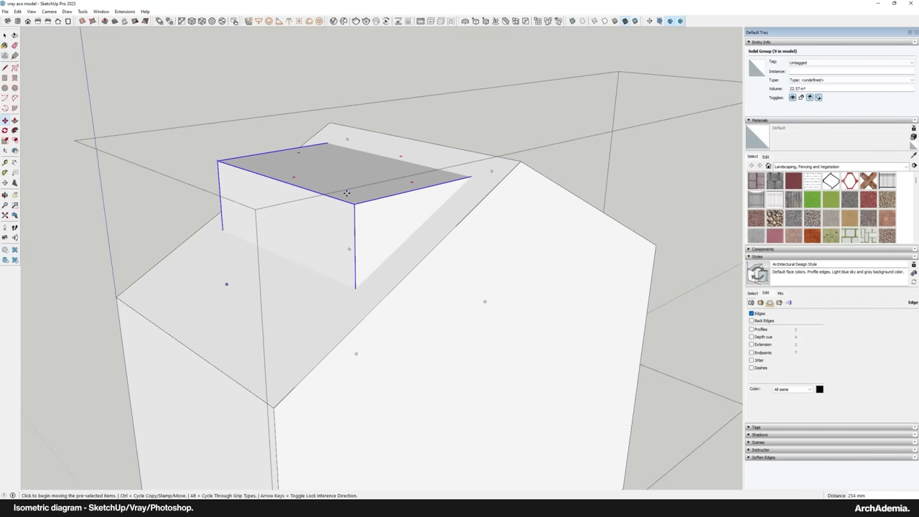
# Scale the dormer box's front face slightly outward towards the eaves
pyautogui.moveTo(347, 193); pyautogui.dragTo(366, 254, button='middle')
pyautogui.press('s')
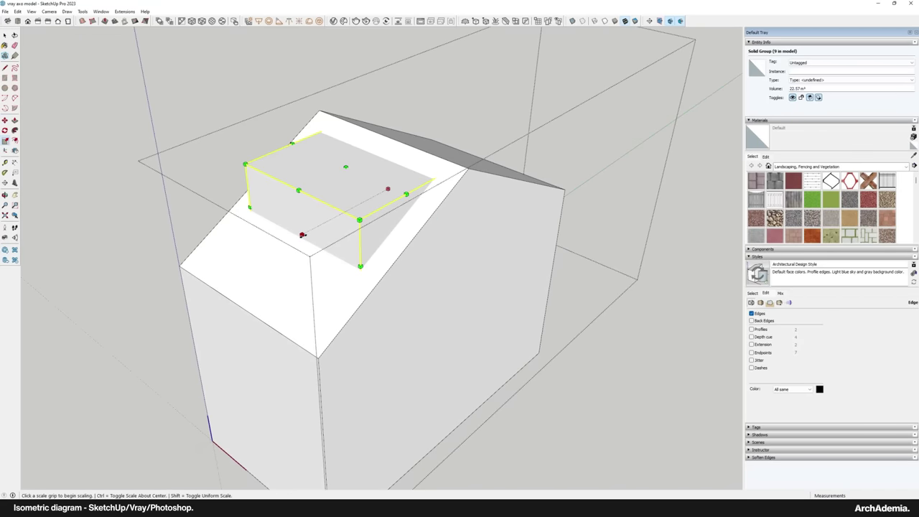
pyautogui.click(302, 235)
pyautogui.click(5, 36)
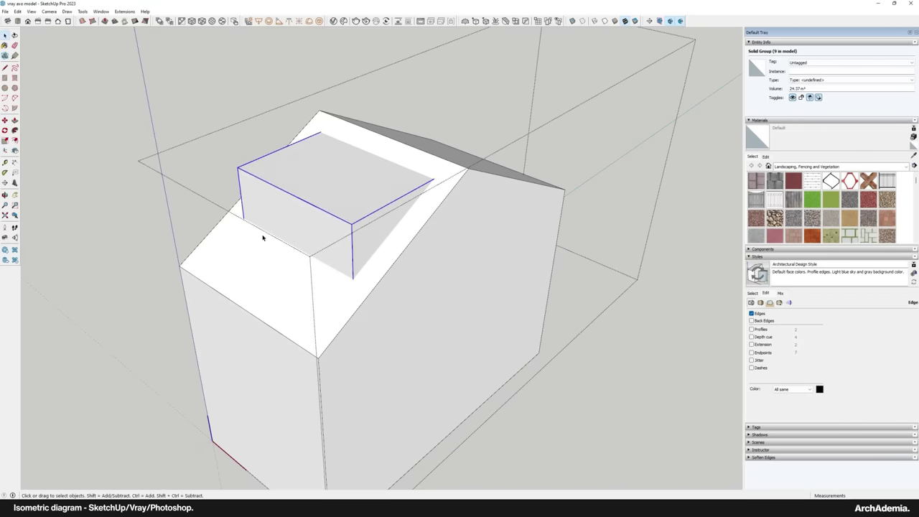
pyautogui.moveTo(263, 238); pyautogui.dragTo(332, 110, button='middle')
pyautogui.scroll(-3, 314, 230)
pyautogui.scroll(4, 340, 207)
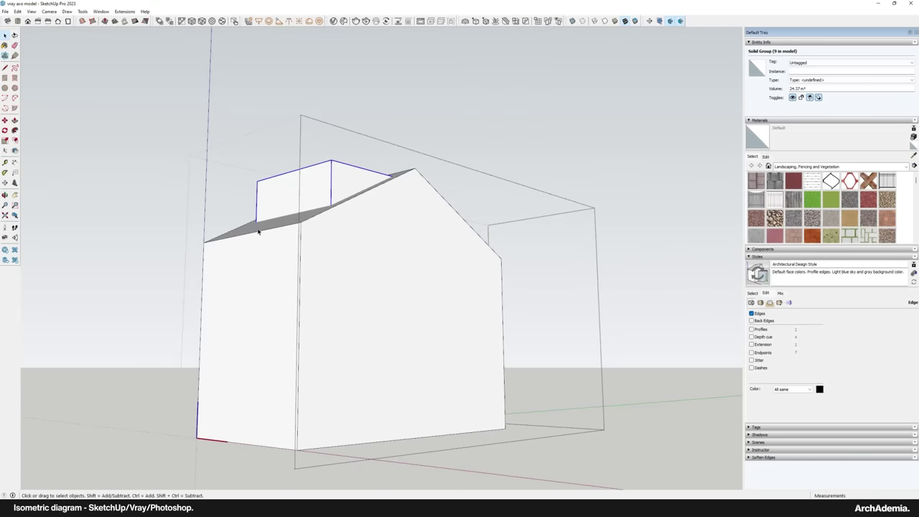
# Explode the house group and the dormer box group into loose geometry
pyautogui.moveTo(301, 224); pyautogui.dragTo(333, 208, button='middle')
pyautogui.click(359, 247)
pyautogui.click(341, 197)
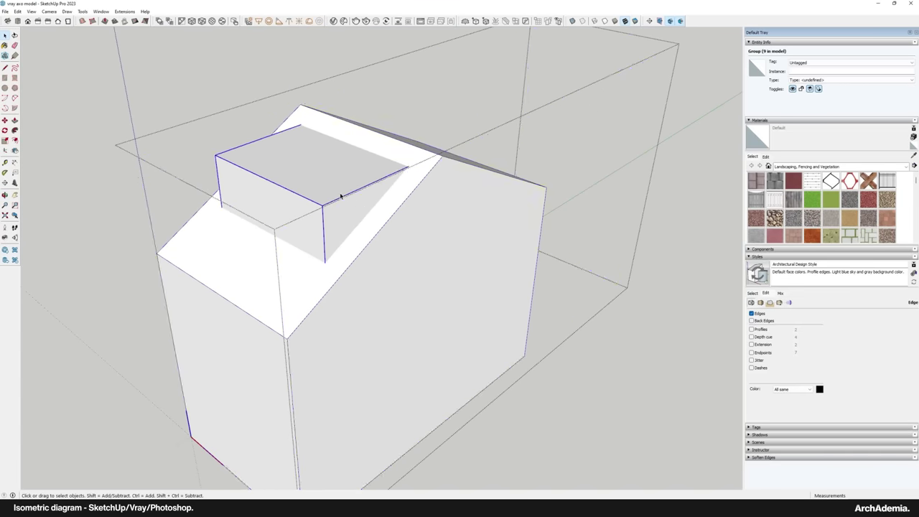
pyautogui.scroll(-3, 342, 198)
pyautogui.scroll(3, 383, 224)
pyautogui.rightClick(383, 225)
pyautogui.click(376, 257)
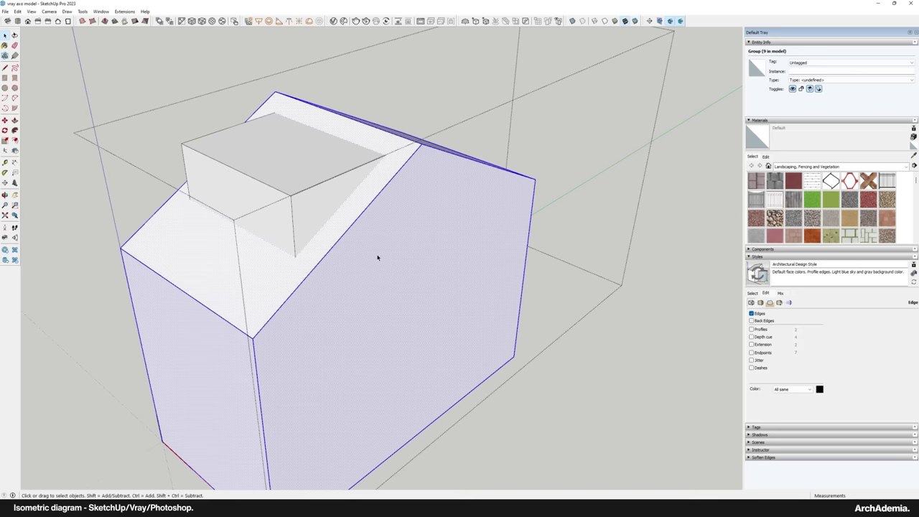
pyautogui.rightClick(293, 186)
pyautogui.click(316, 234)
# Select the house and dormer geometry together and intersect their faces
pyautogui.moveTo(371, 218); pyautogui.dragTo(347, 246, button='middle')
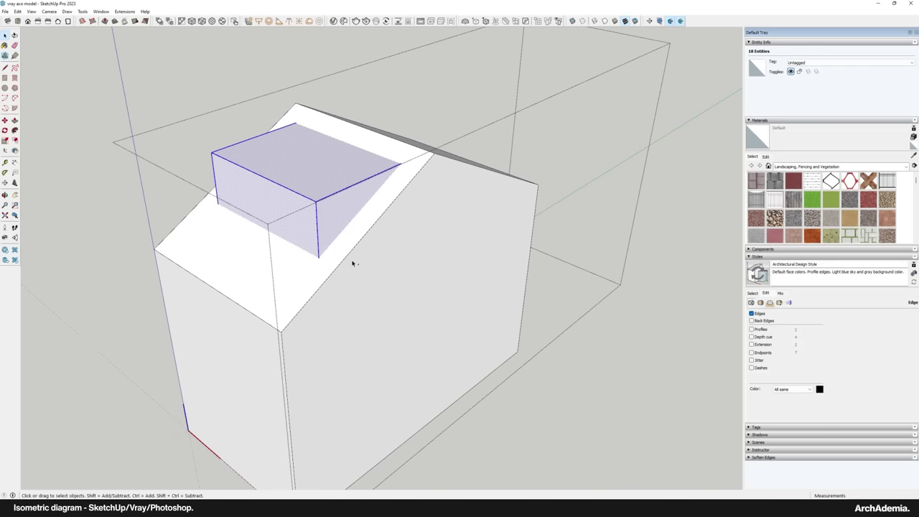
pyautogui.tripleClick(342, 261)
pyautogui.rightClick(343, 259)
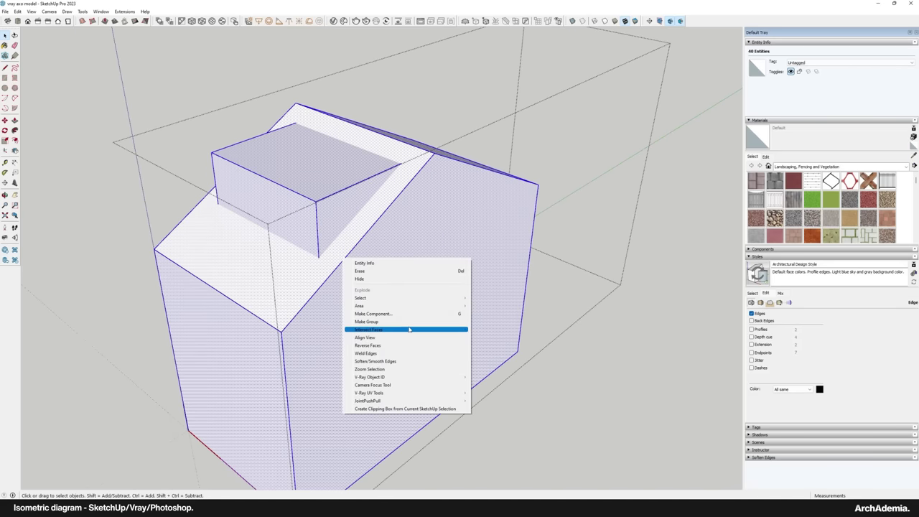
pyautogui.click(484, 345)
# Hide the obstructing outer face and delete the leftover dormer faces and edges inside the house
pyautogui.moveTo(328, 232); pyautogui.dragTo(367, 233, button='middle')
pyautogui.rightClick(367, 234)
pyautogui.click(375, 234)
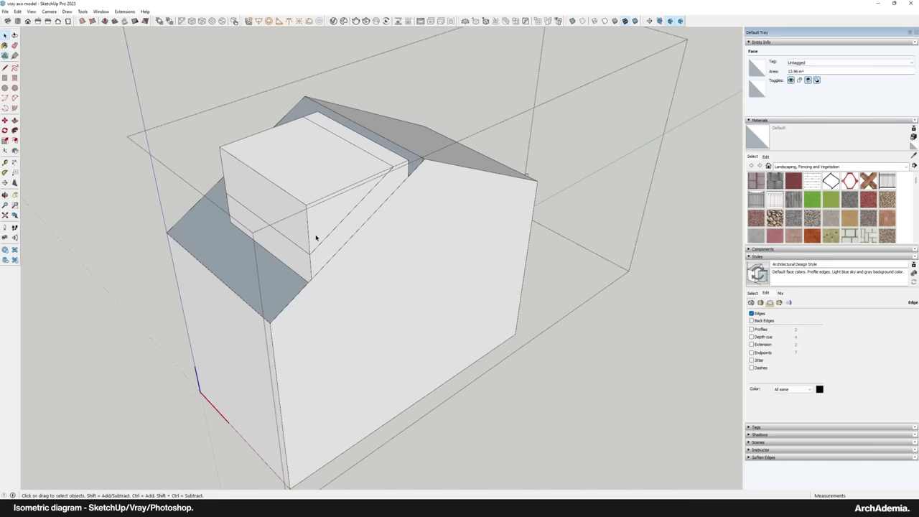
pyautogui.scroll(5, 359, 267)
pyautogui.moveTo(303, 305); pyautogui.dragTo(403, 275, button='middle')
pyautogui.moveTo(309, 279); pyautogui.dragTo(192, 185, button='middle')
pyautogui.click(181, 177)
pyautogui.press('Delete')
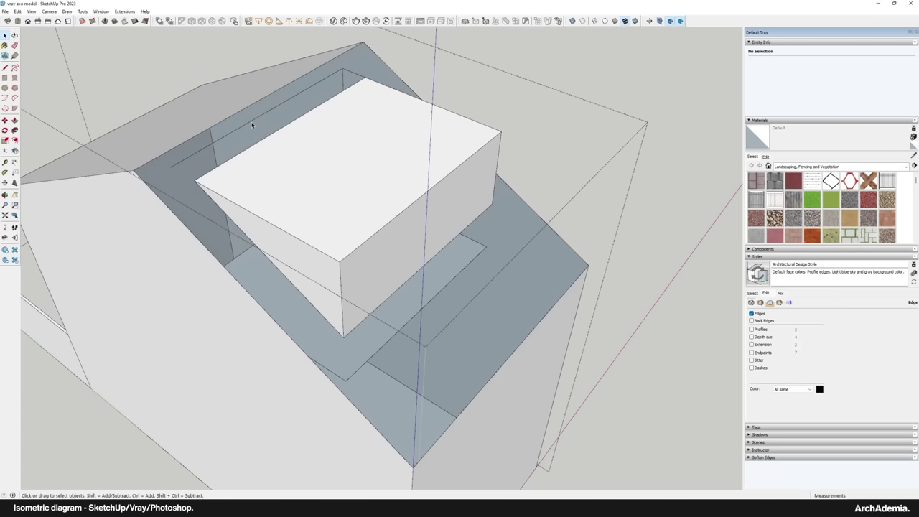
pyautogui.press('Delete')
pyautogui.click(344, 72)
# Unhide the hidden roof face of the house
pyautogui.moveTo(388, 280); pyautogui.dragTo(309, 316, button='middle')
pyautogui.click(18, 11)
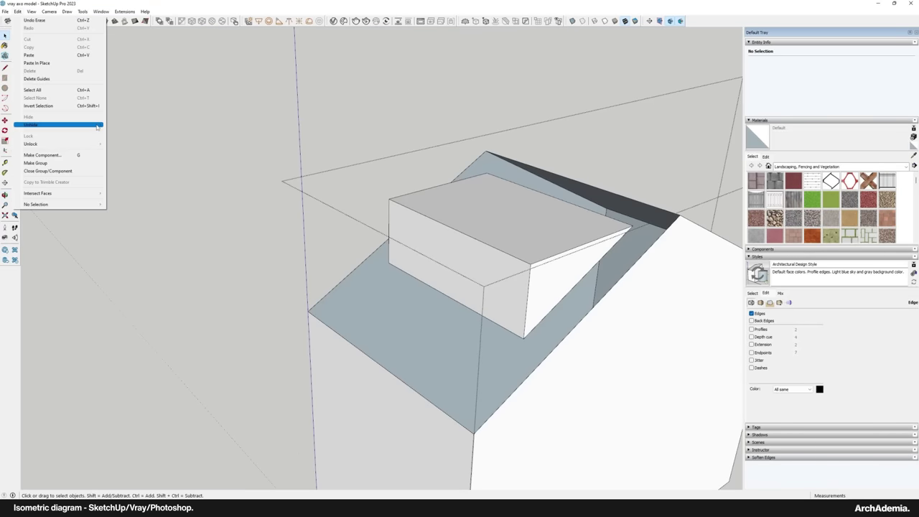
pyautogui.click(116, 133)
pyautogui.moveTo(396, 248); pyautogui.dragTo(352, 236, button='middle')
pyautogui.scroll(2, 326, 220)
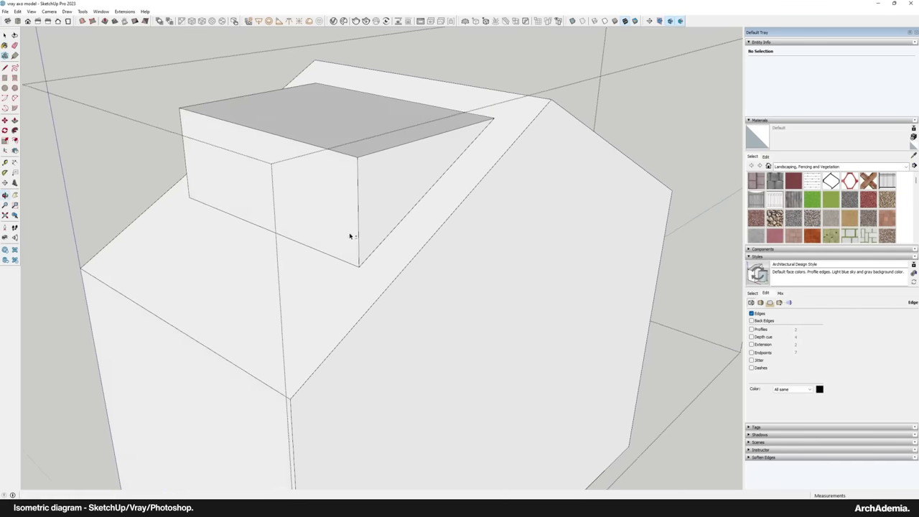
pyautogui.scroll(-1, 371, 248)
# Select the dormer's roof, front and two side faces and make them into a group
pyautogui.click(260, 211)
pyautogui.click(241, 234)
pyautogui.click(270, 212)
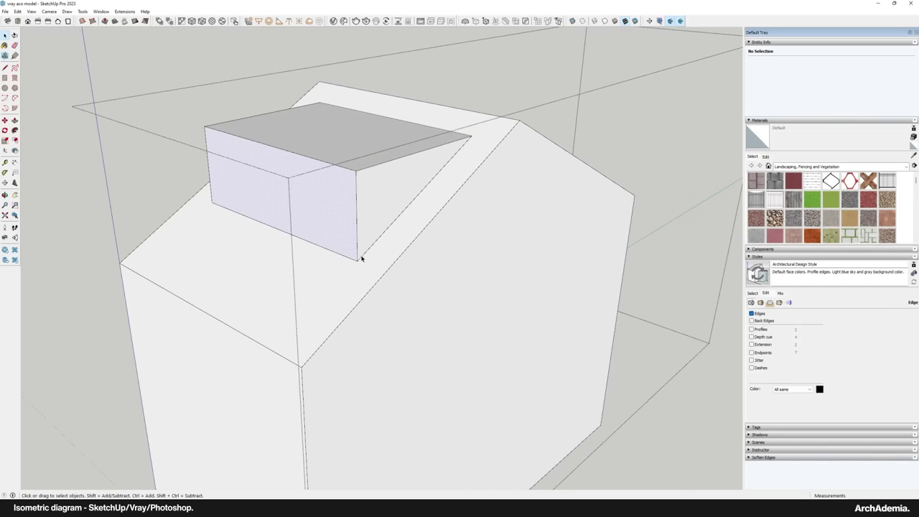
pyautogui.moveTo(449, 166); pyautogui.dragTo(244, 251, button='middle')
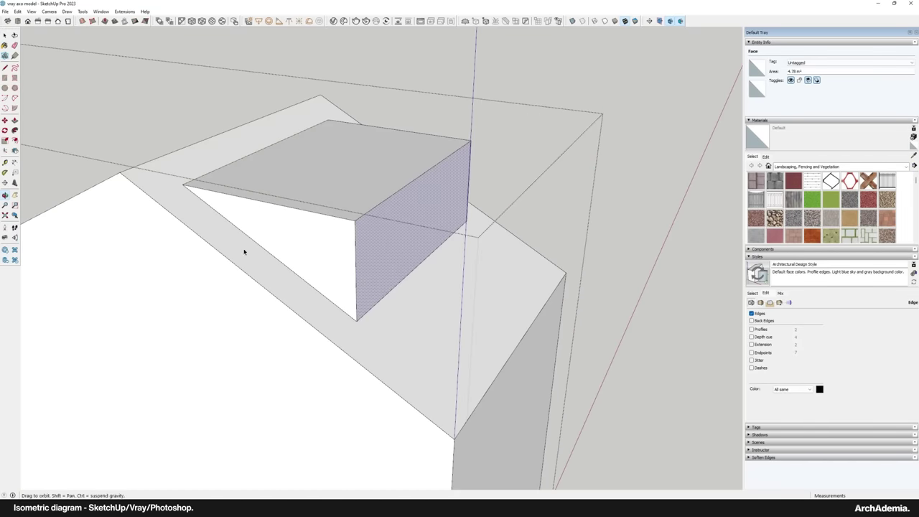
pyautogui.click(302, 248)
pyautogui.tripleClick(312, 237)
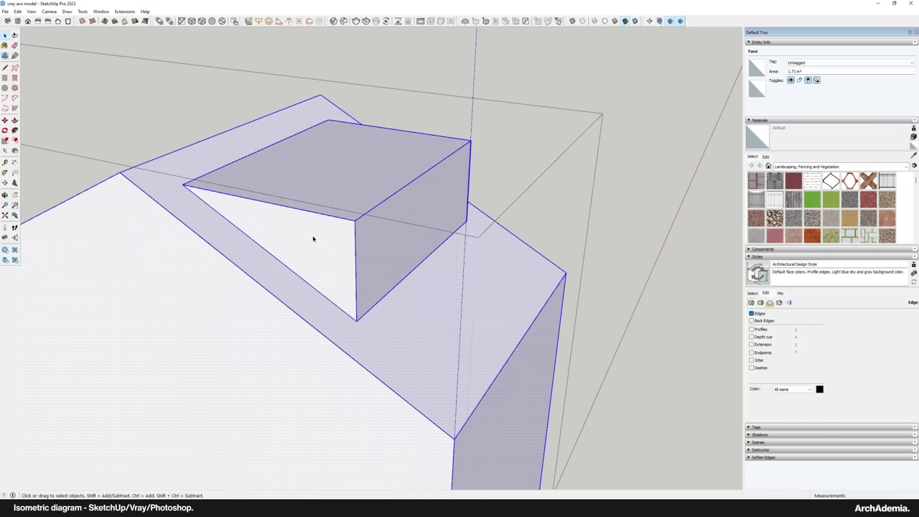
pyautogui.moveTo(311, 237); pyautogui.dragTo(363, 215, button='middle')
pyautogui.scroll(1, 364, 215)
pyautogui.keyDown('shift'); pyautogui.click(316, 253); pyautogui.keyUp('shift')
pyautogui.keyDown('shift'); pyautogui.click(370, 248); pyautogui.keyUp('shift')
pyautogui.scroll(-1, 373, 244)
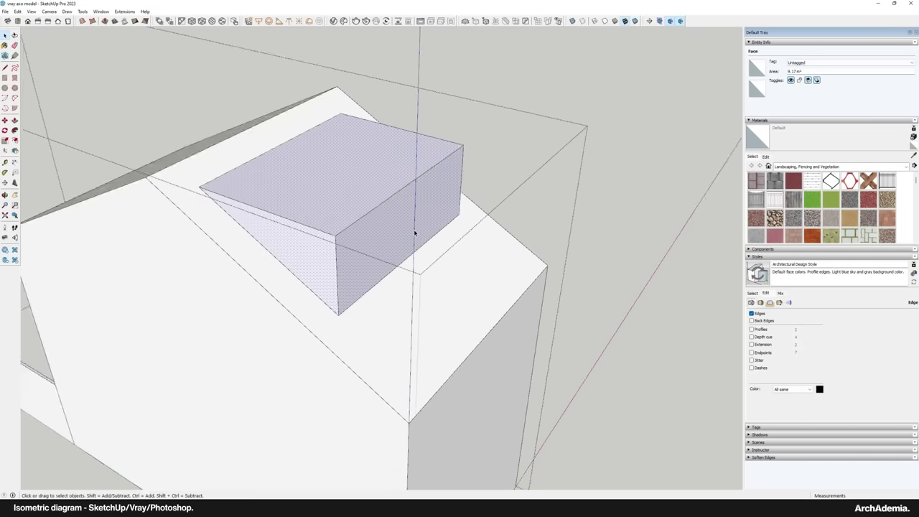
pyautogui.moveTo(415, 231); pyautogui.dragTo(302, 220, button='middle')
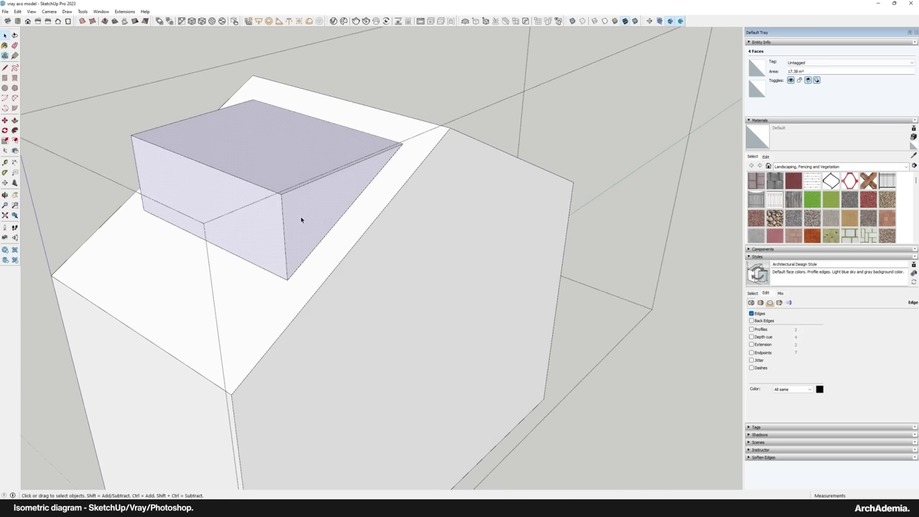
pyautogui.rightClick(302, 215)
pyautogui.click(321, 282)
# Try to scale the grouped dormer on the roof
pyautogui.press('s')
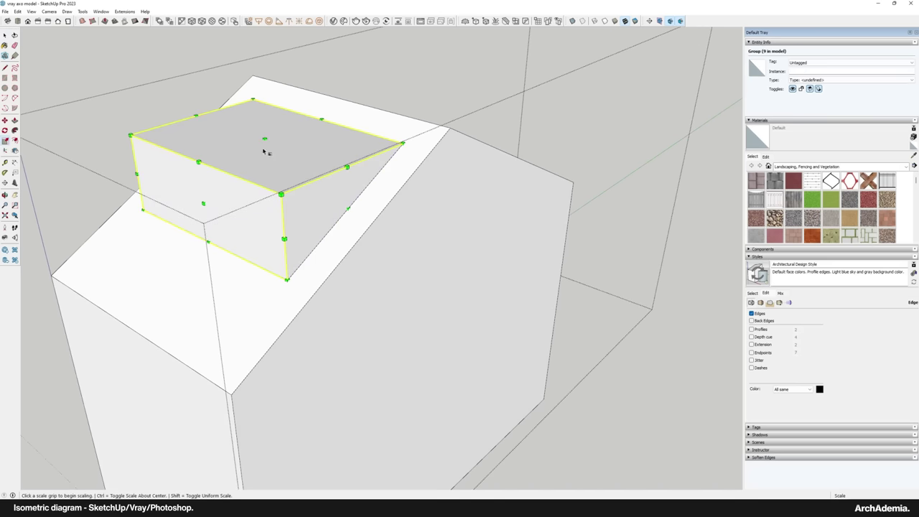
pyautogui.click(270, 214)
pyautogui.click(274, 254)
pyautogui.press('space')
pyautogui.click(254, 202)
pyautogui.scroll(-3, 254, 201)
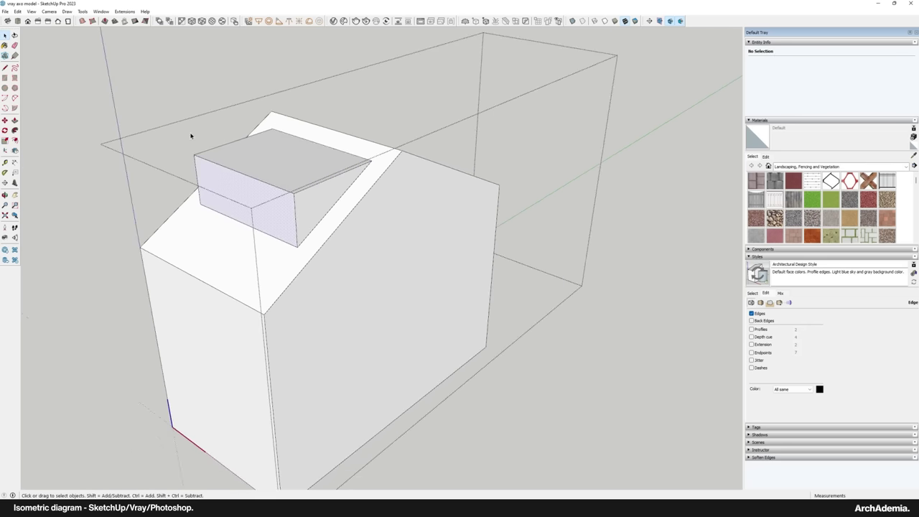
pyautogui.click(191, 136)
# Draw a door rectangle rising from the ground line and a window square about 1231 mm wide beside it on the front facade
pyautogui.moveTo(284, 213); pyautogui.dragTo(323, 238, button='middle')
pyautogui.scroll(-3, 304, 205)
pyautogui.scroll(4, 332, 226)
pyautogui.scroll(-3, 343, 221)
pyautogui.doubleClick(300, 319)
pyautogui.moveTo(300, 318); pyautogui.dragTo(364, 203, button='middle')
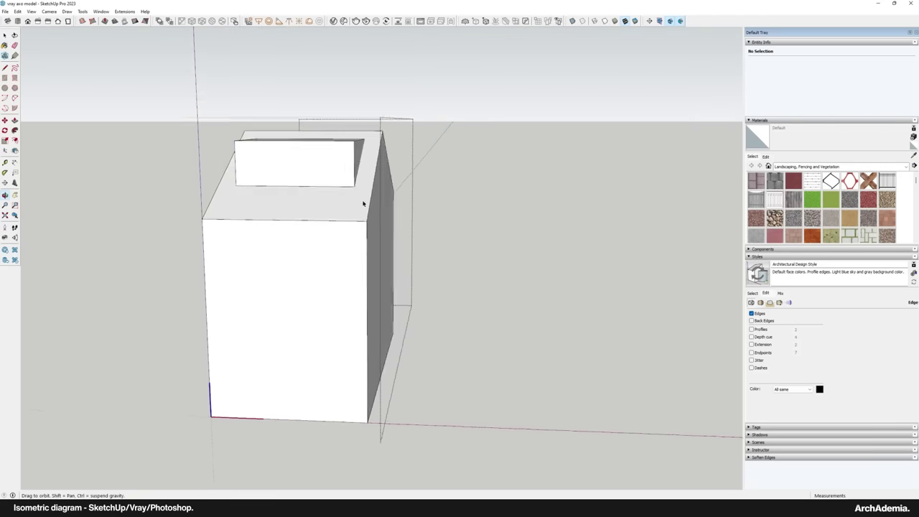
pyautogui.keyDown('shift'); pyautogui.moveTo(297, 302); pyautogui.dragTo(332, 246, button='middle'); pyautogui.keyUp('shift')
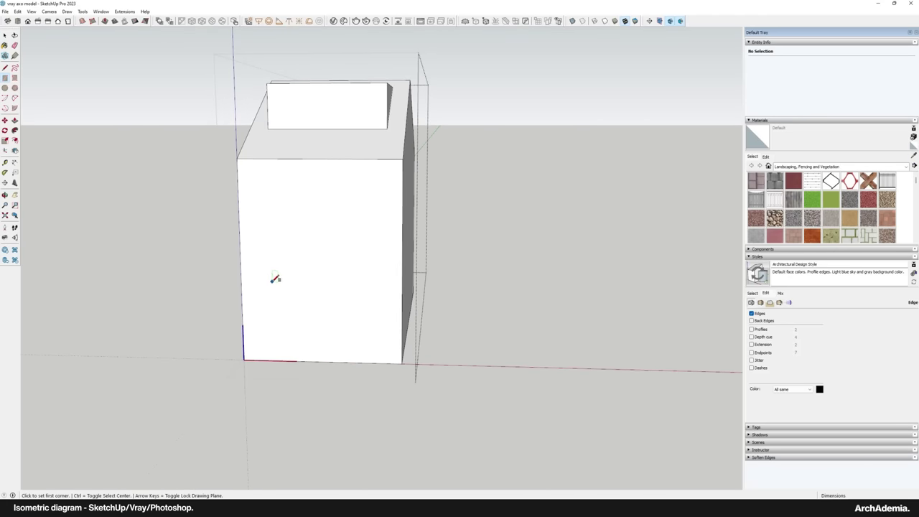
pyautogui.click(311, 359)
pyautogui.moveTo(312, 359); pyautogui.dragTo(325, 274, button='middle')
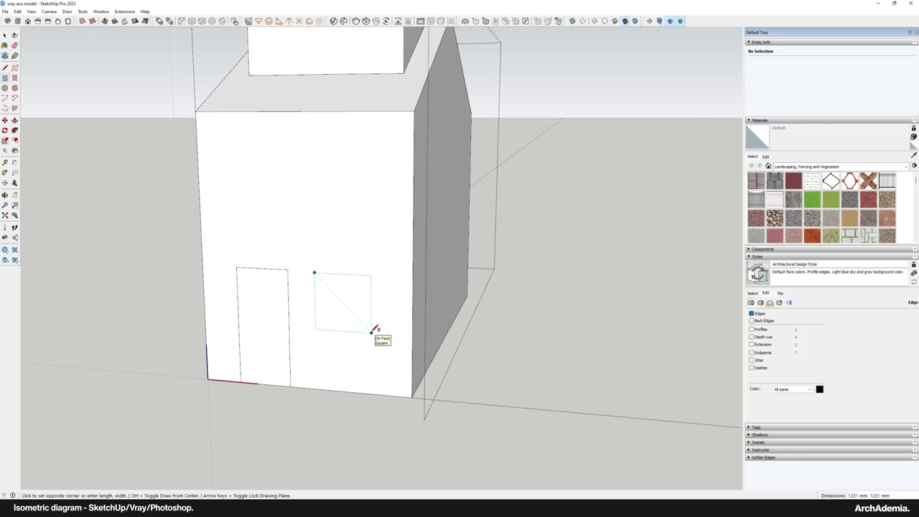
pyautogui.scroll(3, 322, 302)
# Move the ground-floor window square so its top edge lines up with the top of the door
pyautogui.doubleClick(327, 293)
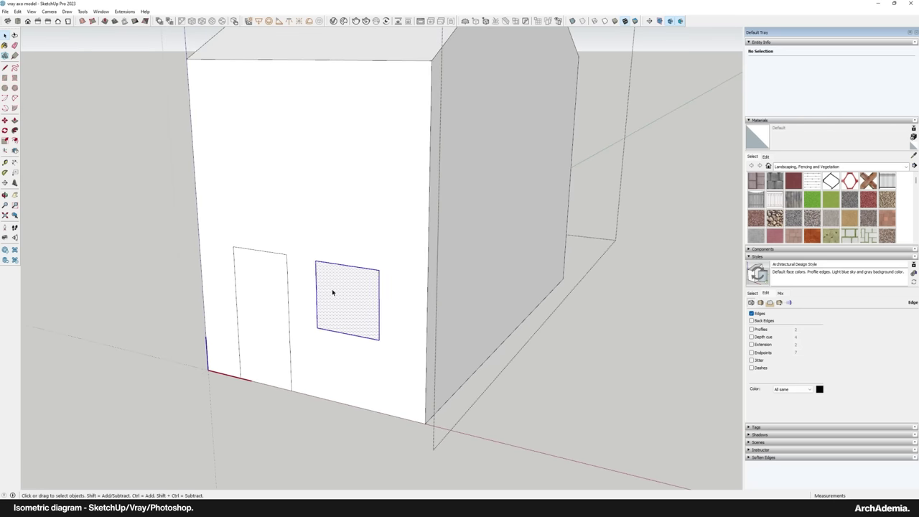
pyautogui.scroll(3, 316, 270)
pyautogui.press('m')
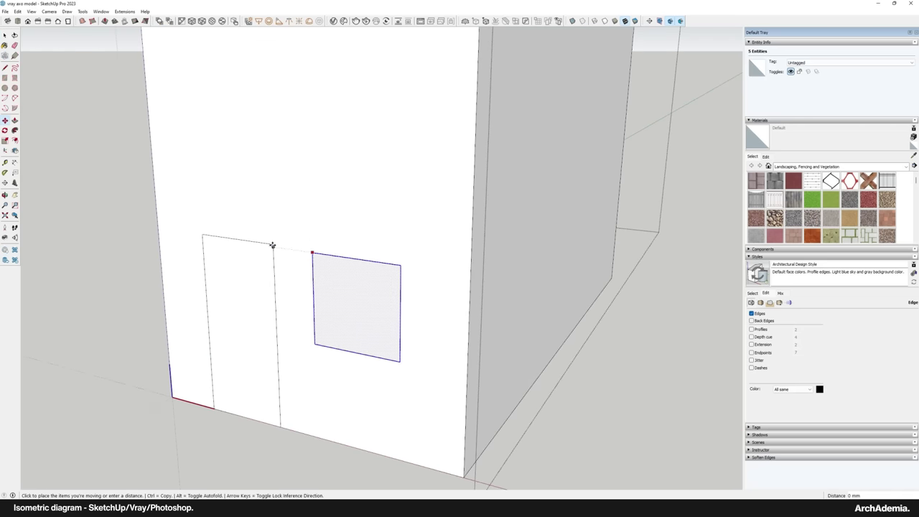
pyautogui.scroll(-5, 374, 284)
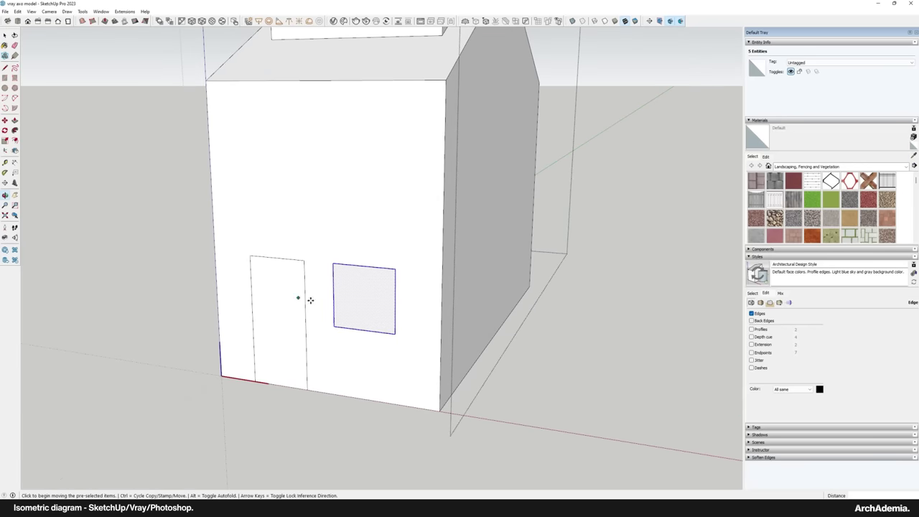
# Copy the window square straight up to the first floor and copy it again sideways above the door
pyautogui.click(399, 332)
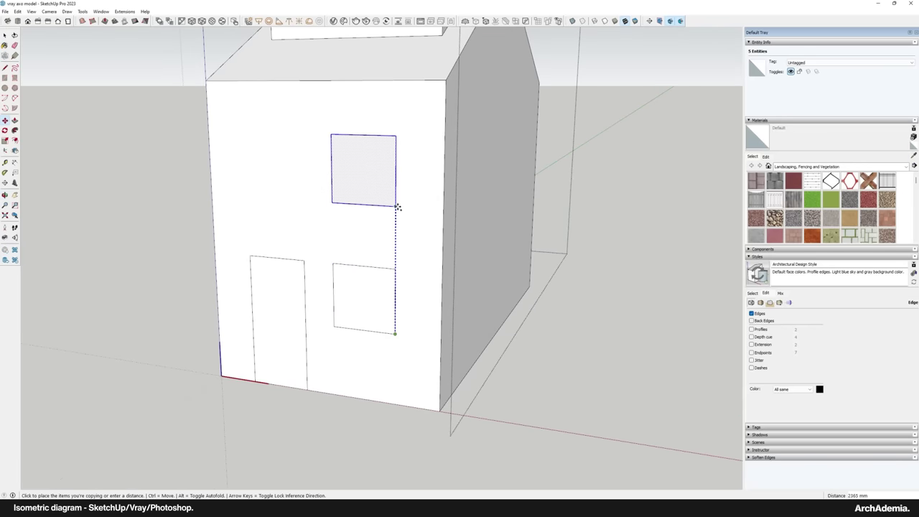
pyautogui.click(334, 206)
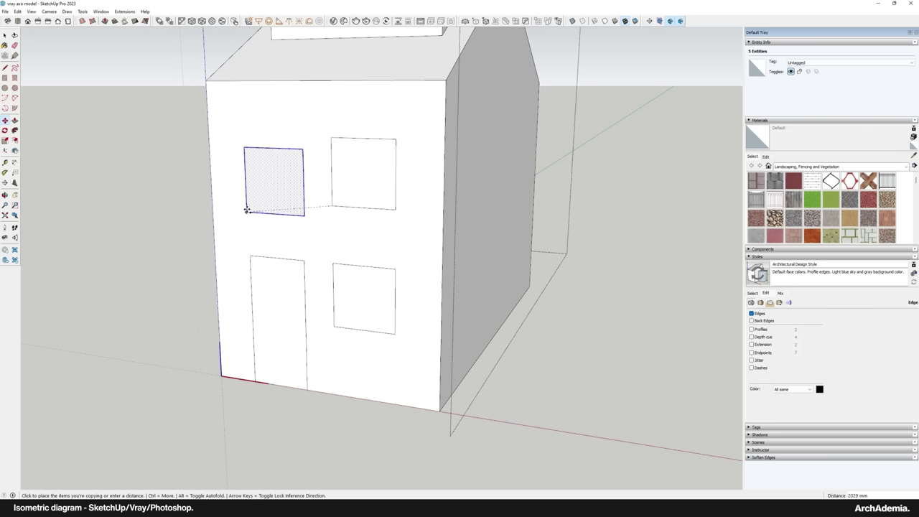
pyautogui.click(250, 255)
pyautogui.moveTo(250, 255); pyautogui.dragTo(301, 292, button='middle')
pyautogui.scroll(-2, 261, 271)
pyautogui.scroll(2, 292, 294)
# Push the door 200 mm into the facade and recess the three windows by the same depth
pyautogui.press('p')
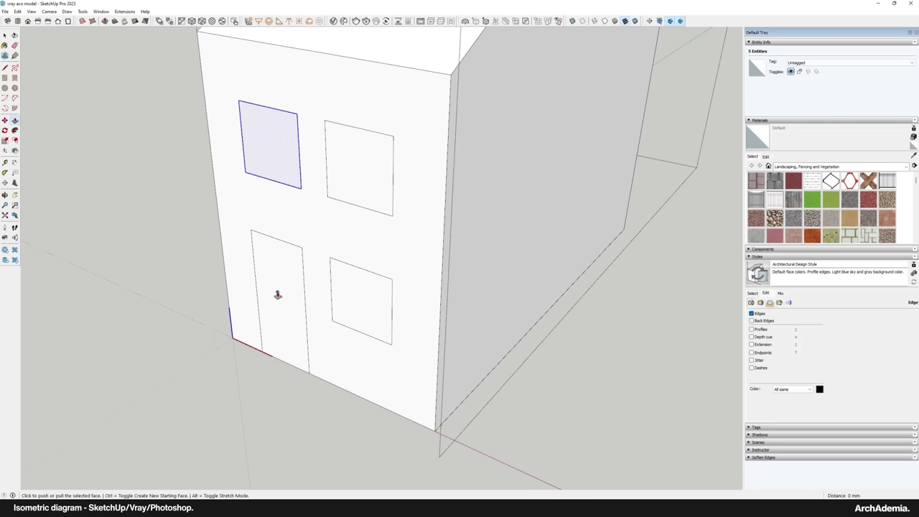
pyautogui.click(274, 293)
pyautogui.press('Return')
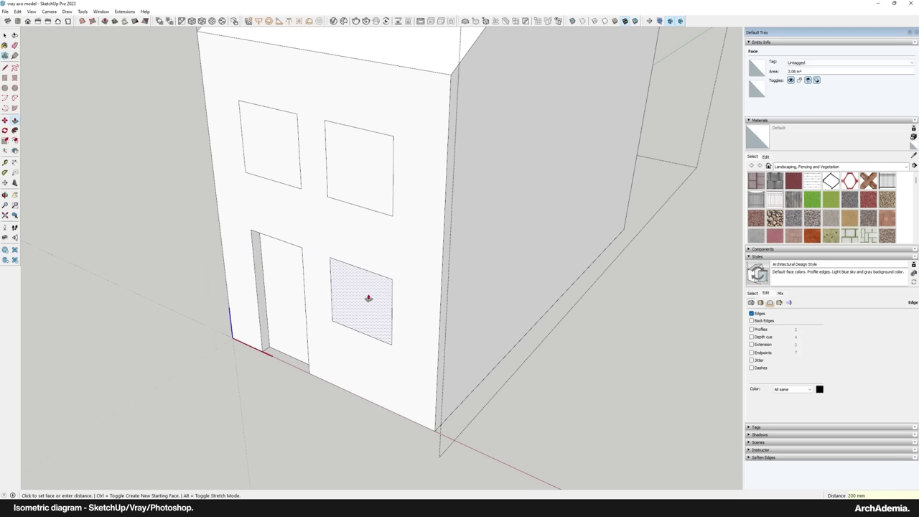
pyautogui.doubleClick(369, 299)
pyautogui.doubleClick(349, 181)
pyautogui.doubleClick(282, 172)
# Measure the height difference between the terrace house's eaves and the neighbouring building's eaves with a temporary line
pyautogui.scroll(-6, 303, 272)
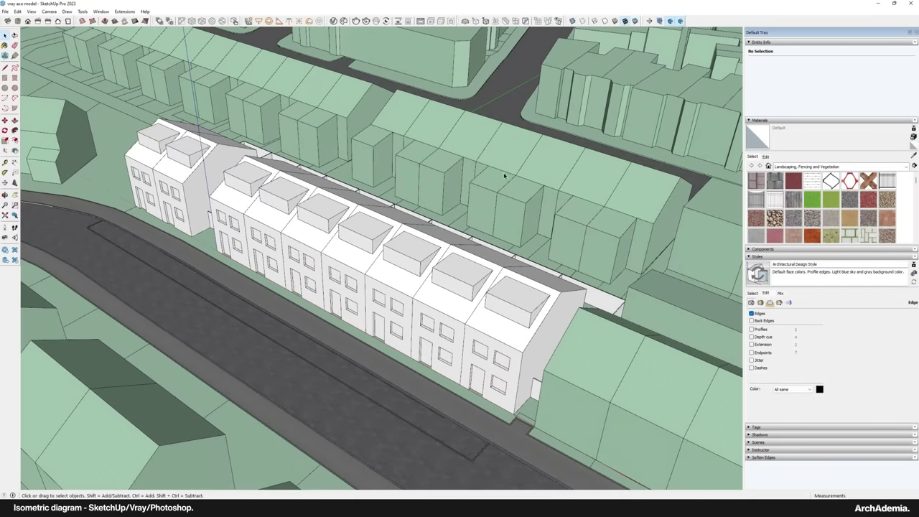
pyautogui.moveTo(505, 175); pyautogui.dragTo(362, 179, button='middle')
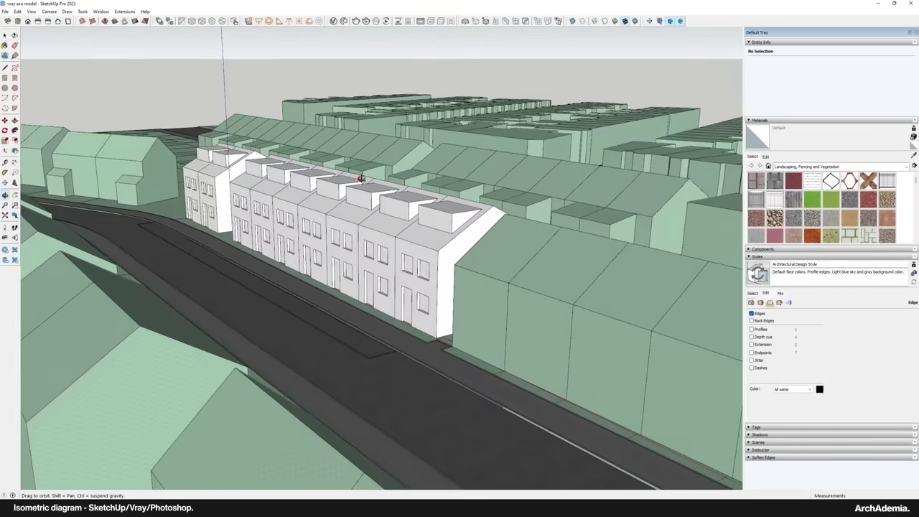
pyautogui.scroll(10, 488, 251)
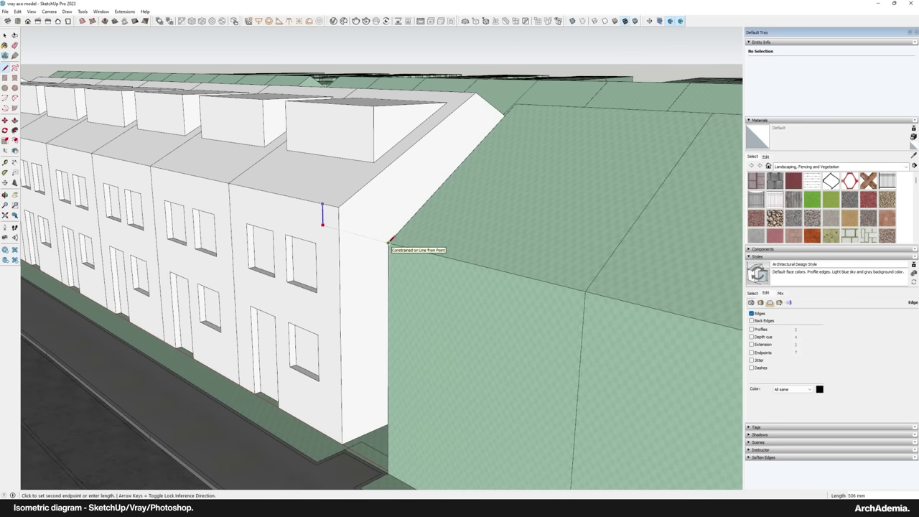
pyautogui.scroll(-1, 391, 240)
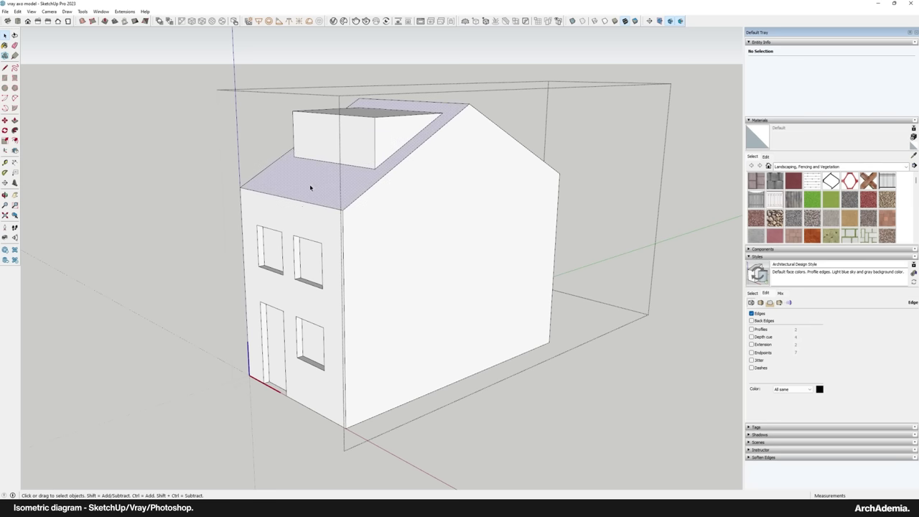
# Select the front and rear eave edges of the house component
pyautogui.click(304, 203)
pyautogui.scroll(-4, 431, 197)
pyautogui.moveTo(431, 197); pyautogui.dragTo(383, 245, button='middle')
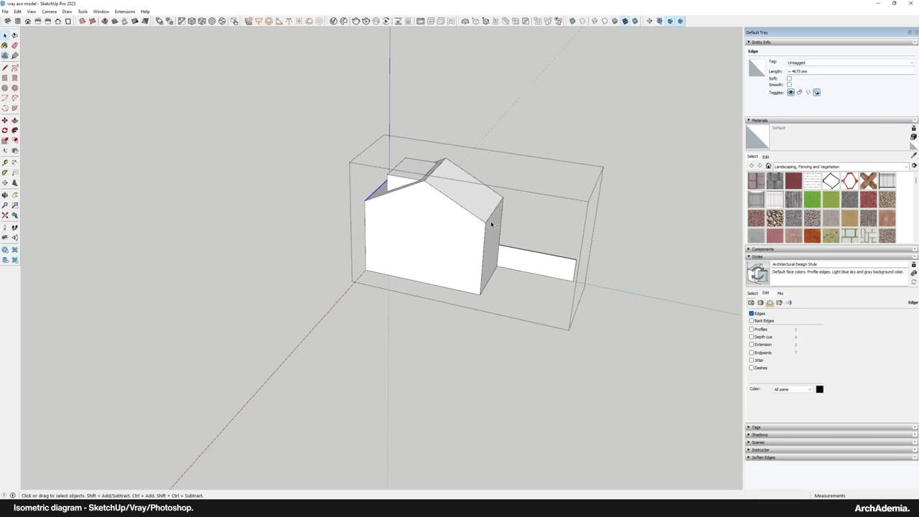
pyautogui.moveTo(471, 225); pyautogui.dragTo(535, 234, button='middle')
pyautogui.scroll(4, 379, 186)
pyautogui.moveTo(362, 207); pyautogui.dragTo(391, 185, button='middle')
# Show the rest of the model while editing the house component
pyautogui.click(29, 12)
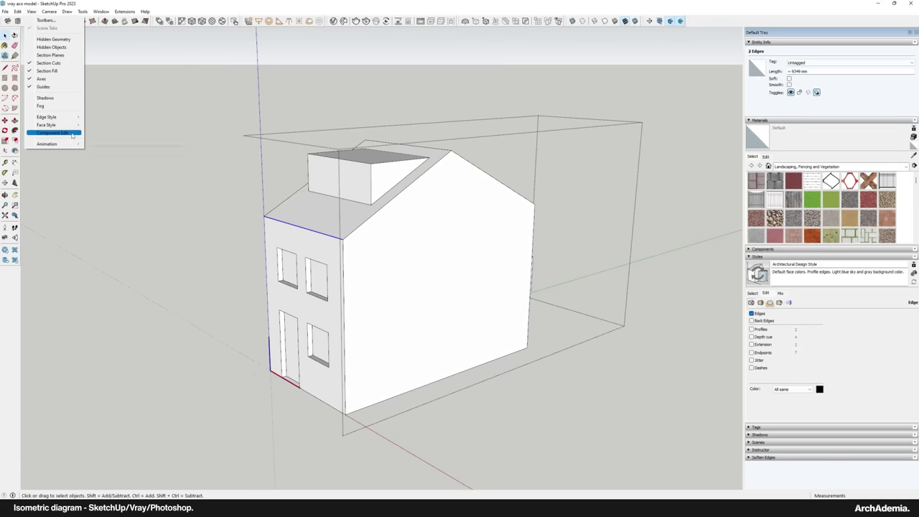
pyautogui.moveTo(73, 135)
pyautogui.click(115, 134)
pyautogui.scroll(2, 335, 250)
pyautogui.moveTo(335, 251); pyautogui.dragTo(308, 219, button='middle')
pyautogui.press('m')
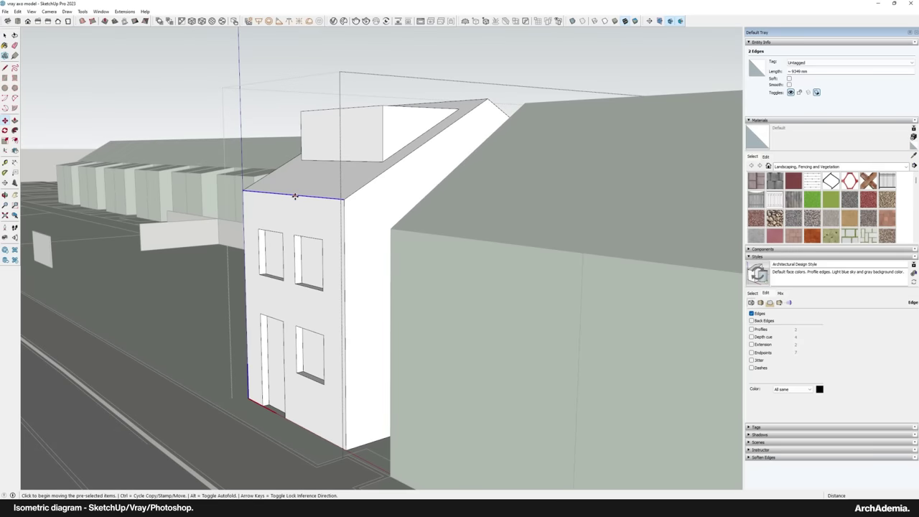
pyautogui.click(294, 196)
pyautogui.press('space')
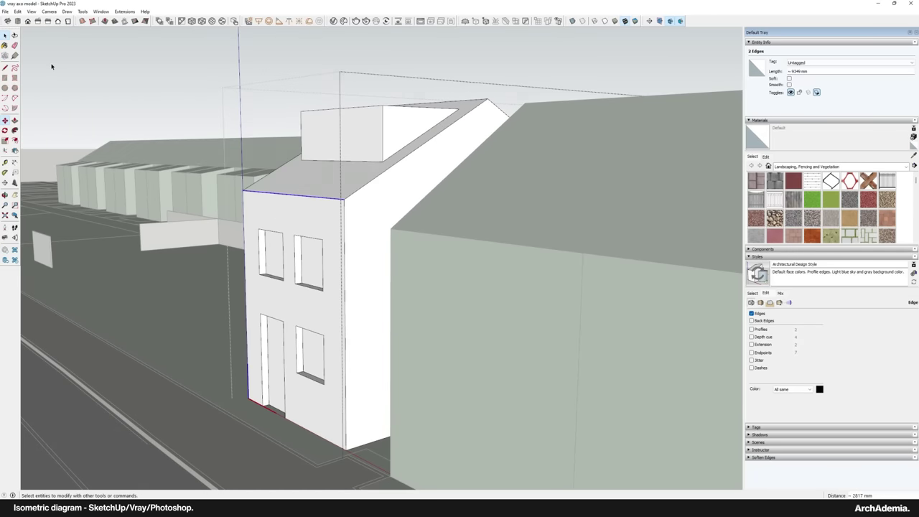
# Group the dormer's four faces and hide the group
pyautogui.moveTo(367, 94); pyautogui.dragTo(393, 182, button='middle')
pyautogui.scroll(2, 329, 186)
pyautogui.click(324, 216)
pyautogui.keyDown('shift'); pyautogui.click(357, 203); pyautogui.keyUp('shift')
pyautogui.keyDown('shift'); pyautogui.click(312, 178); pyautogui.keyUp('shift')
pyautogui.rightClick(381, 171)
pyautogui.click(410, 227)
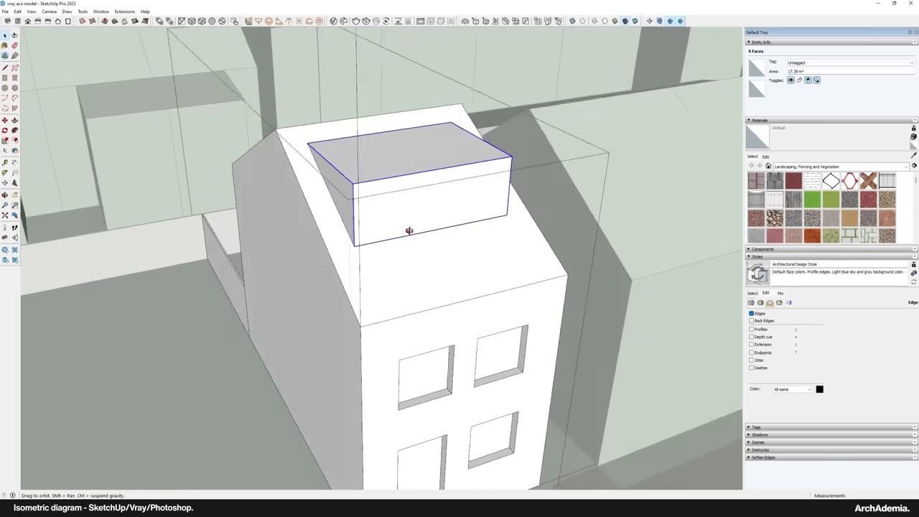
pyautogui.moveTo(410, 228); pyautogui.dragTo(390, 180, button='middle')
pyautogui.rightClick(390, 180)
pyautogui.click(406, 202)
# Retrace an edge of the dormer opening to close the roof and delete the leftover dormer outline
pyautogui.press('l')
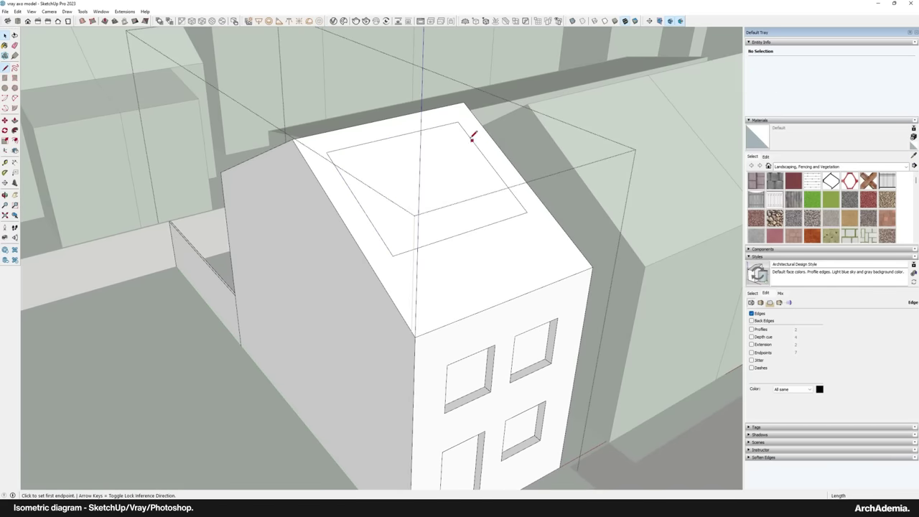
pyautogui.moveTo(467, 143); pyautogui.dragTo(204, 234, button='middle')
pyautogui.click(381, 258)
pyautogui.doubleClick(267, 206)
pyautogui.press('Delete')
# Select the front and rear eave edges and move them down 506 mm to match the neighbouring eaves
pyautogui.moveTo(267, 206); pyautogui.dragTo(267, 246, button='middle')
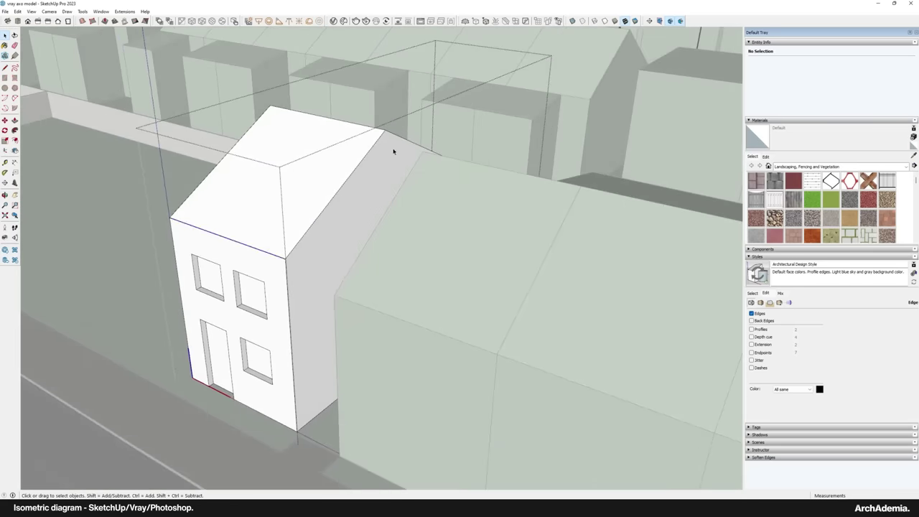
pyautogui.click(428, 164)
pyautogui.moveTo(393, 151); pyautogui.dragTo(307, 132, button='middle')
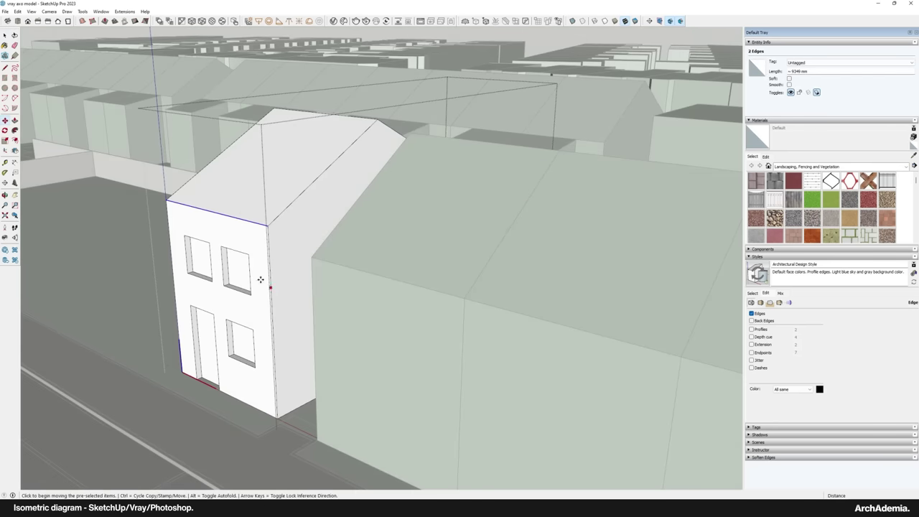
pyautogui.click(240, 220)
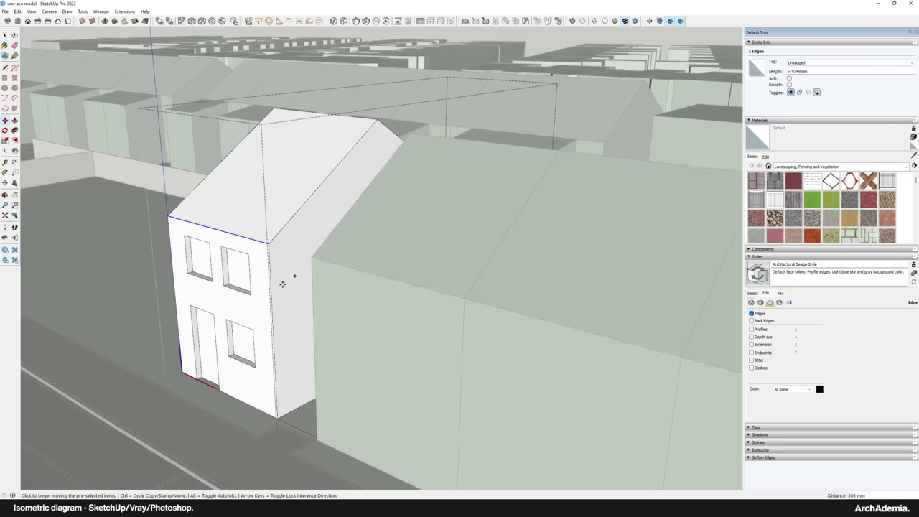
# Select the roof's ridge edge and activate Move on it
pyautogui.moveTo(282, 285); pyautogui.dragTo(365, 225, button='middle')
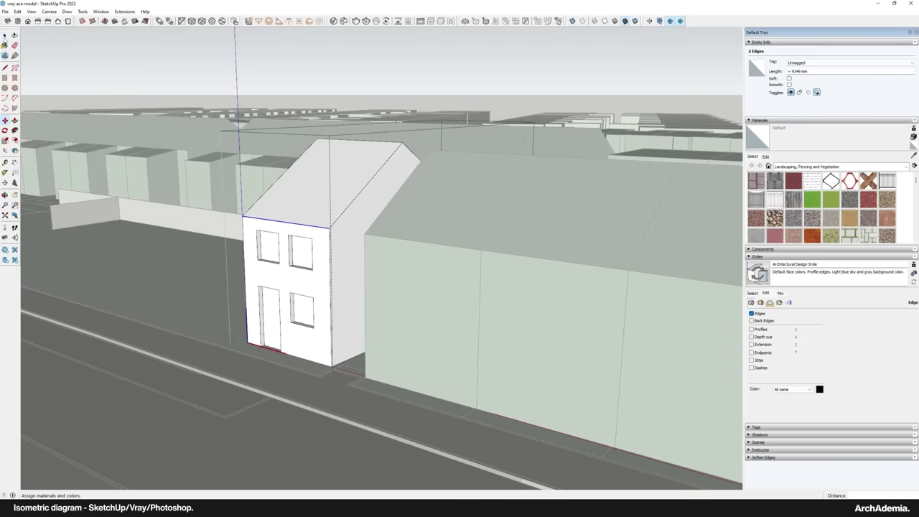
pyautogui.click(4, 35)
pyautogui.scroll(1, 367, 134)
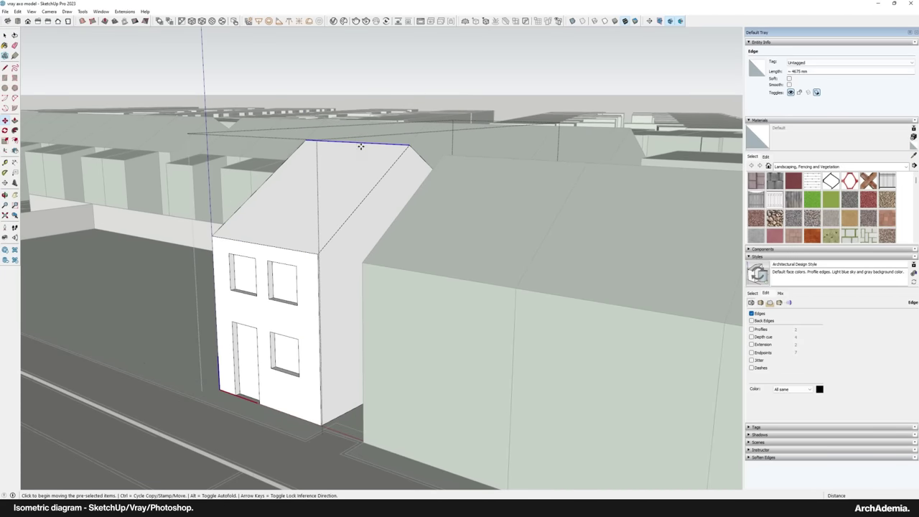
pyautogui.moveTo(360, 146); pyautogui.dragTo(148, 109, button='middle')
pyautogui.press('m')
# Unhide the hidden dormer group on the house roof
pyautogui.click(30, 12)
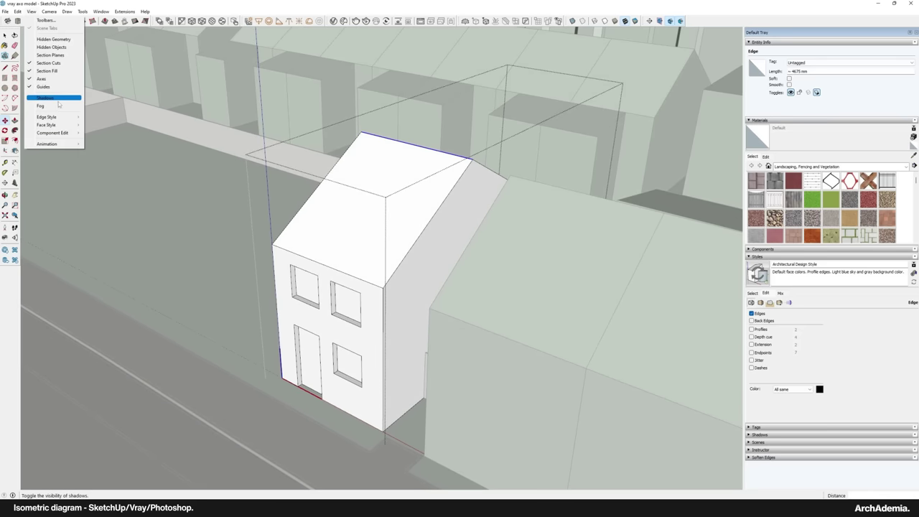
pyautogui.moveTo(17, 12)
pyautogui.click(120, 133)
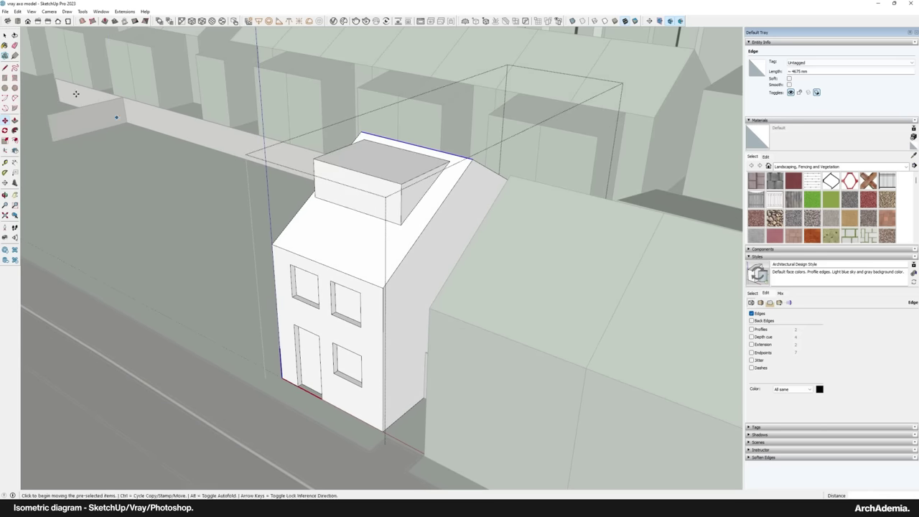
pyautogui.scroll(2, 394, 224)
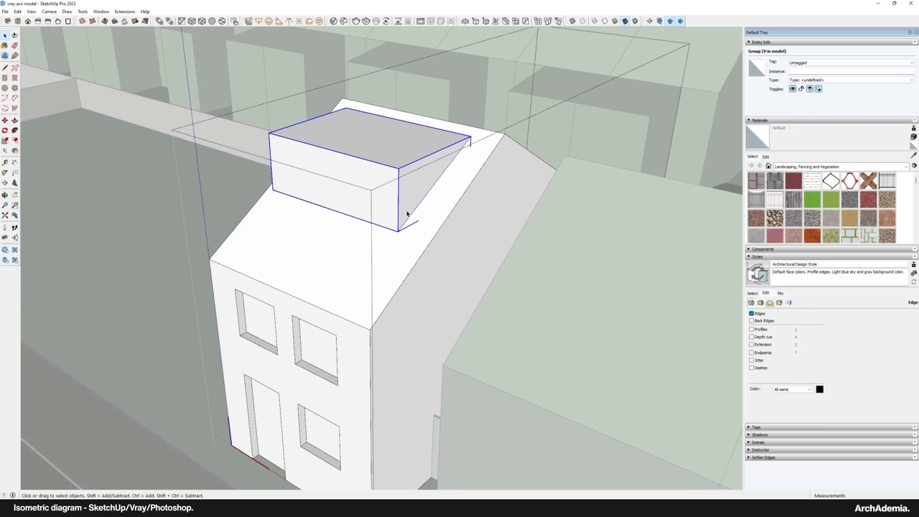
# Lower the dormer group vertically until its base sinks slightly into the front roof slope
pyautogui.click(372, 149)
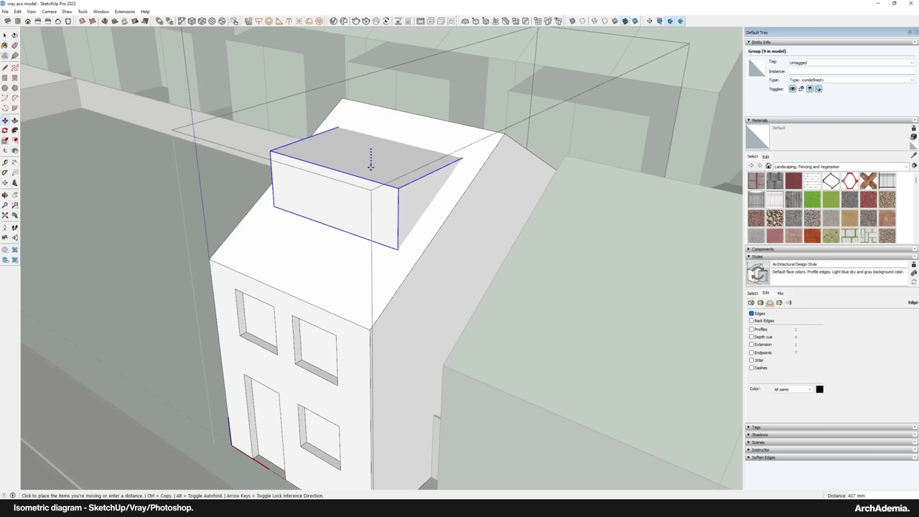
pyautogui.scroll(3, 337, 225)
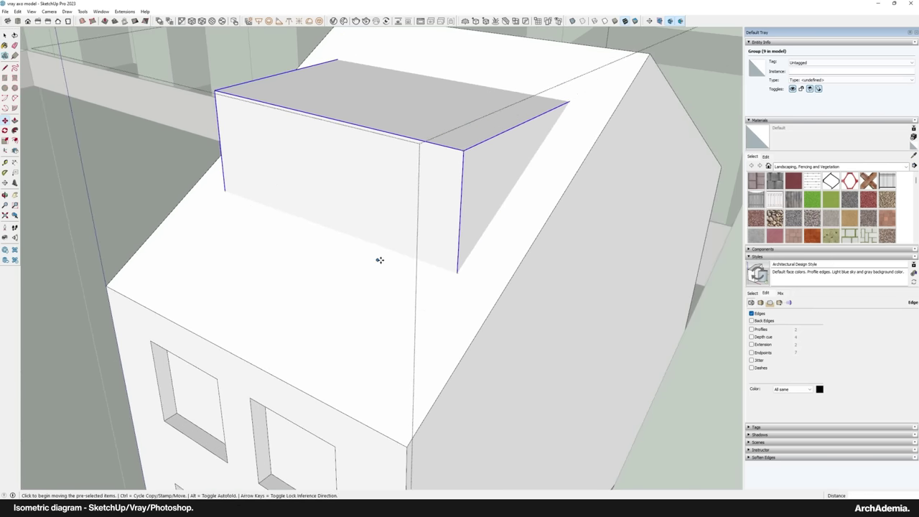
pyautogui.moveTo(380, 260); pyautogui.dragTo(364, 217, button='middle')
pyautogui.click(4, 35)
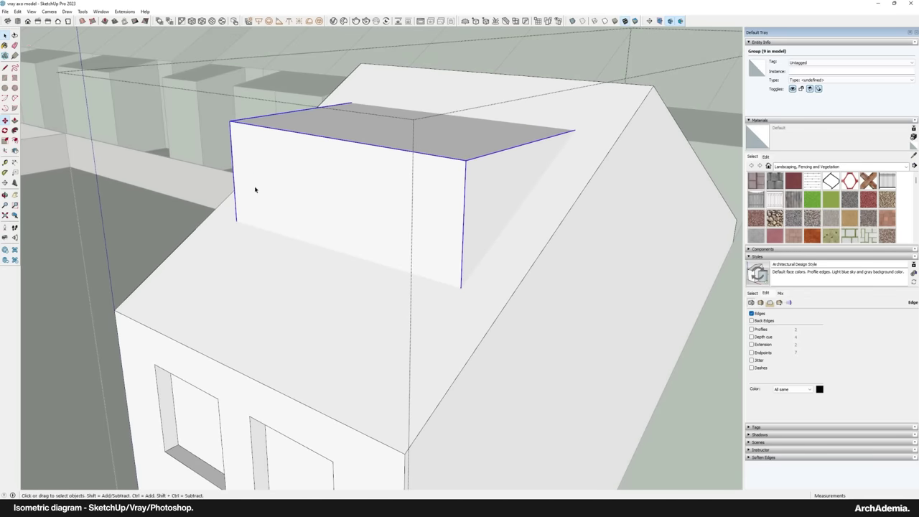
pyautogui.moveTo(257, 188); pyautogui.dragTo(294, 242, button='middle')
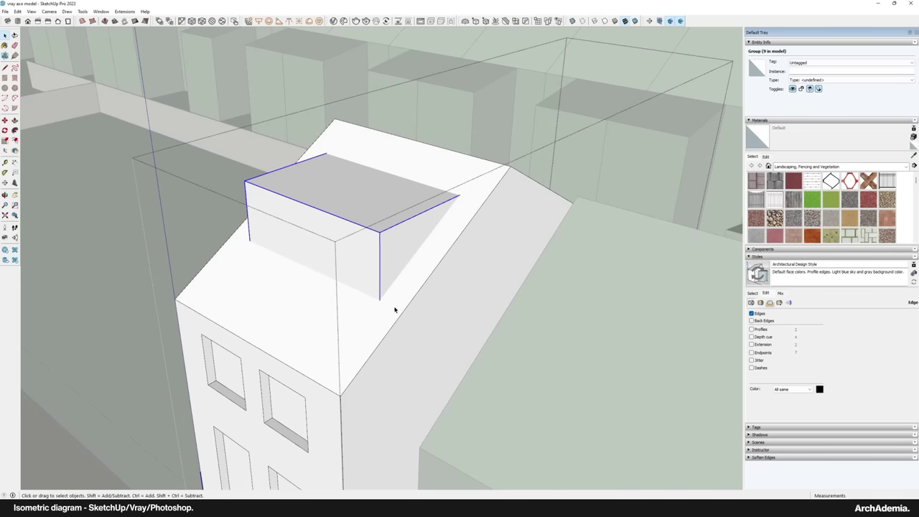
pyautogui.scroll(2, 355, 256)
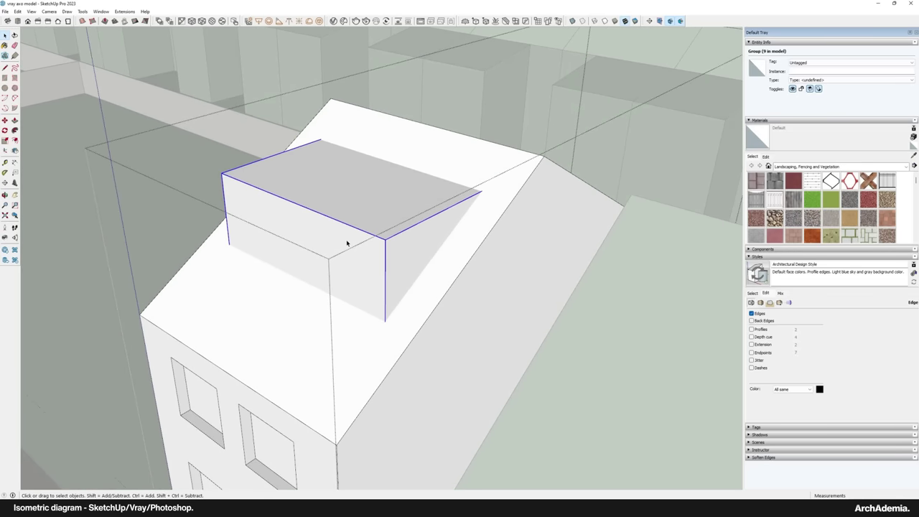
# Explode the dormer group so its geometry becomes loose within the house component
pyautogui.scroll(1, 347, 243)
pyautogui.rightClick(335, 207)
pyautogui.click(347, 253)
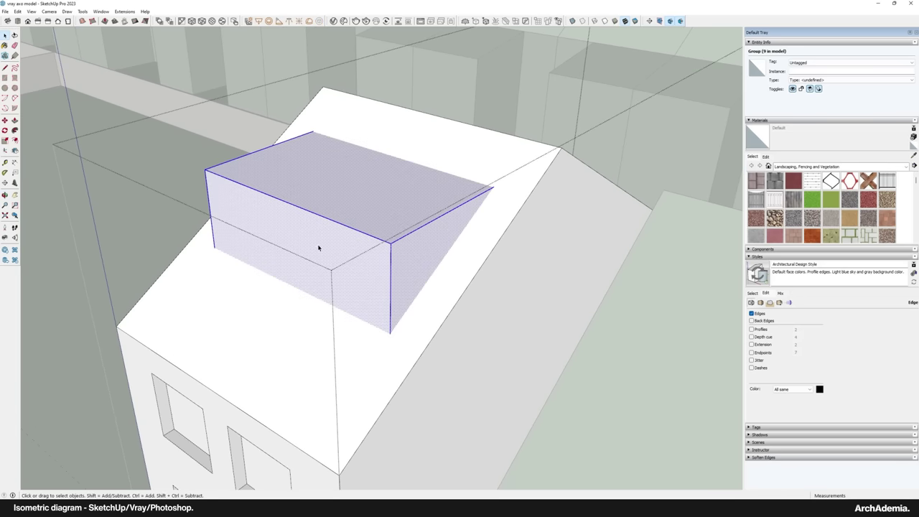
pyautogui.click(266, 259)
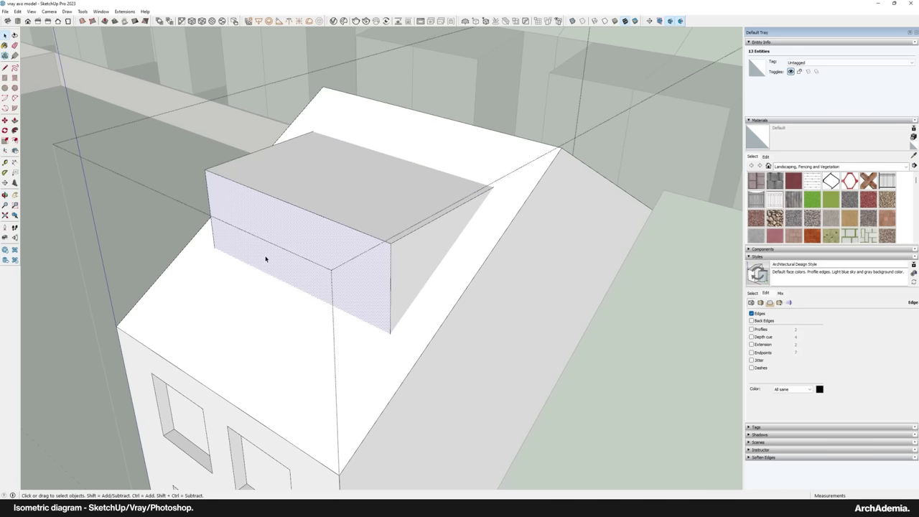
pyautogui.click(214, 249)
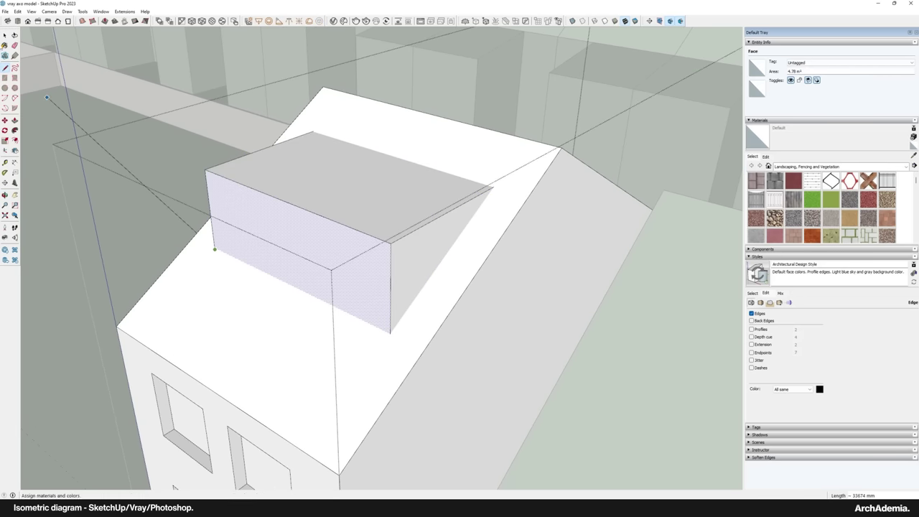
pyautogui.click(8, 41)
# Select all connected geometry of the house and dormer and intersect the faces with the selection
pyautogui.scroll(-3, 305, 220)
pyautogui.tripleClick(283, 298)
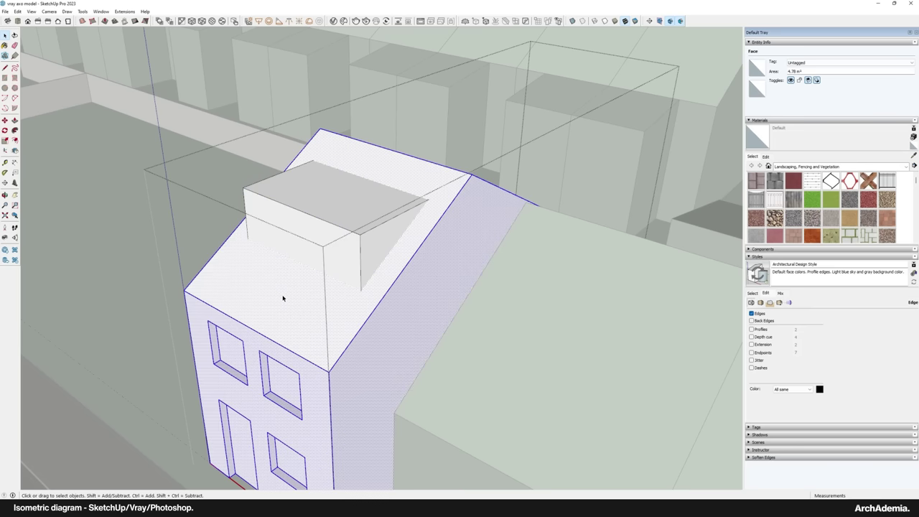
pyautogui.tripleClick(313, 213)
pyautogui.keyDown('shift'); pyautogui.tripleClick(335, 304); pyautogui.keyUp('shift')
pyautogui.rightClick(335, 305)
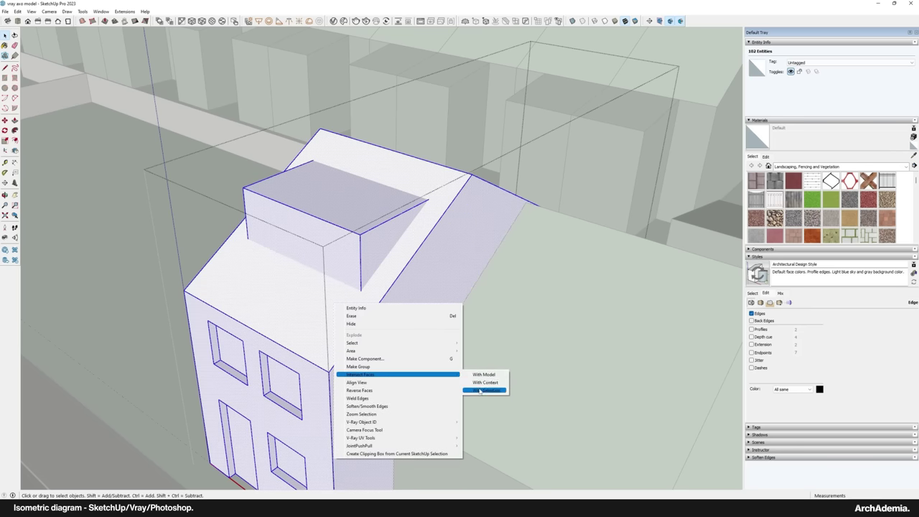
pyautogui.click(480, 391)
# Hide the front roof face around the dormer to expose the geometry beneath it
pyautogui.scroll(2, 374, 301)
pyautogui.rightClick(254, 261)
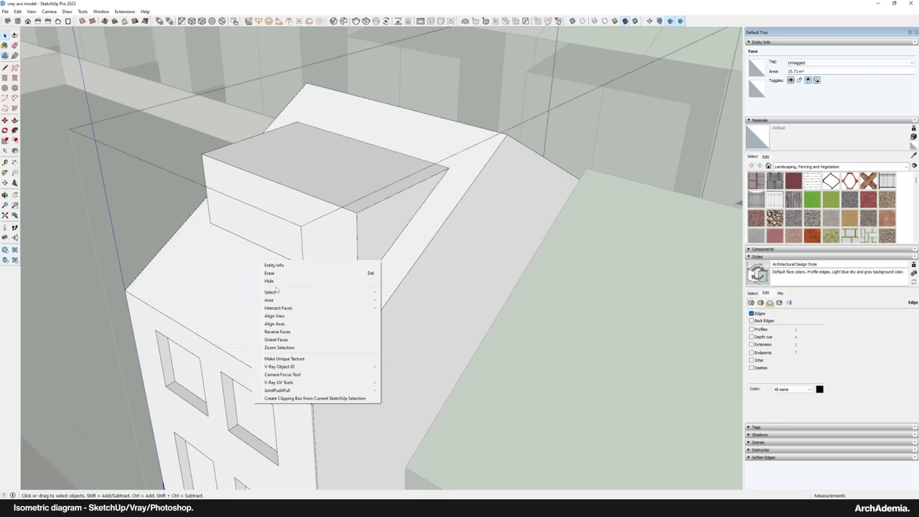
pyautogui.click(279, 281)
# Erase the surplus dormer edges and slivers that protrude below the roof intersection at each corner
pyautogui.scroll(5, 358, 282)
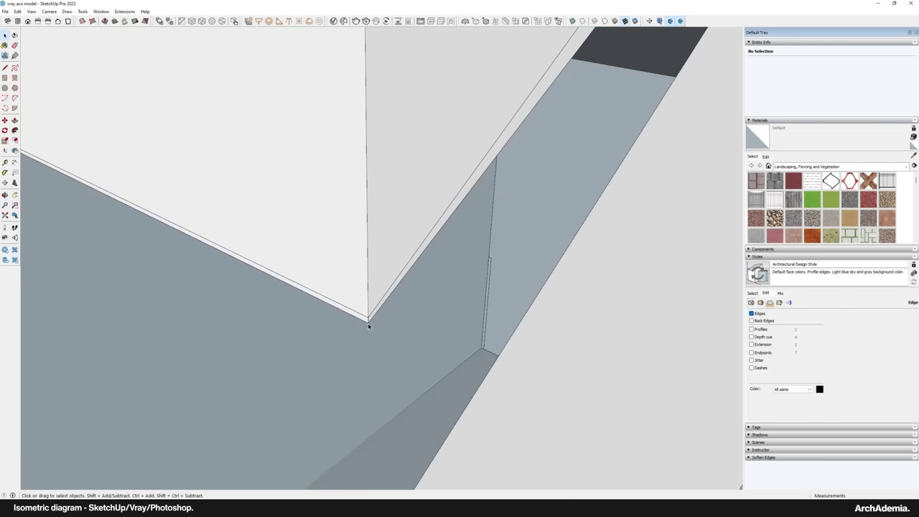
pyautogui.moveTo(372, 320); pyautogui.dragTo(371, 320)
pyautogui.scroll(-4, 371, 320)
pyautogui.moveTo(441, 174); pyautogui.dragTo(460, 211, button='middle')
pyautogui.scroll(4, 458, 210)
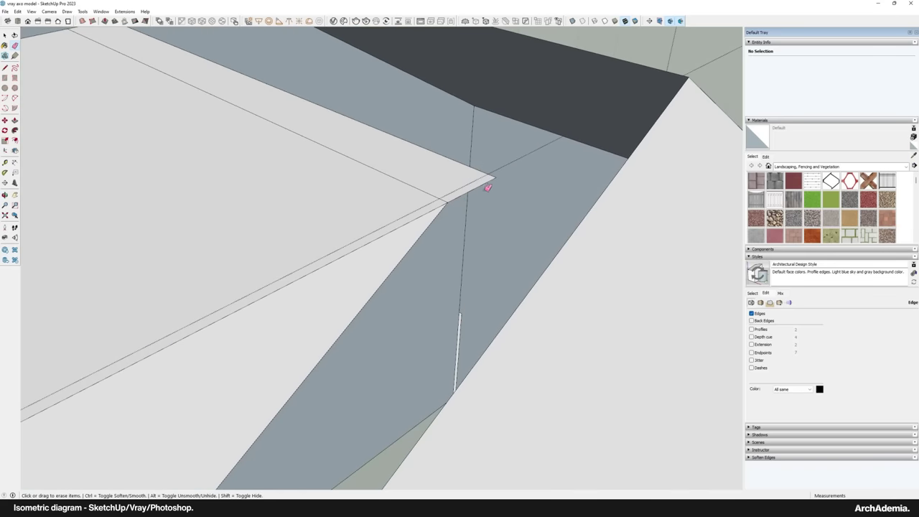
pyautogui.scroll(-5, 500, 171)
pyautogui.moveTo(421, 250)
pyautogui.mouseDown(button='middle')
pyautogui.moveTo(472, 273)
pyautogui.moveTo(505, 205)
pyautogui.moveTo(288, 322)
pyautogui.moveTo(380, 242)
pyautogui.moveTo(386, 249)
pyautogui.mouseUp(button='middle')
pyautogui.scroll(4, 288, 325)
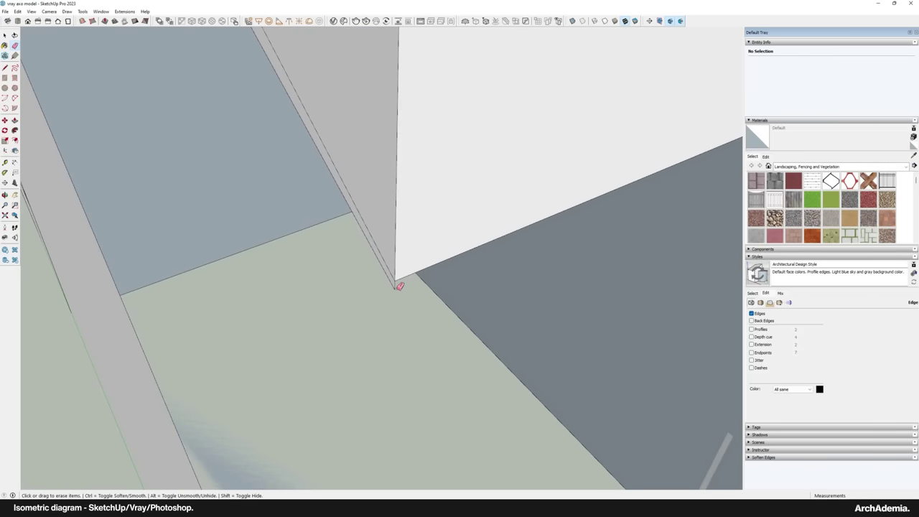
pyautogui.click(395, 283)
pyautogui.scroll(-5, 399, 302)
pyautogui.scroll(-5, 405, 340)
pyautogui.scroll(6, 382, 263)
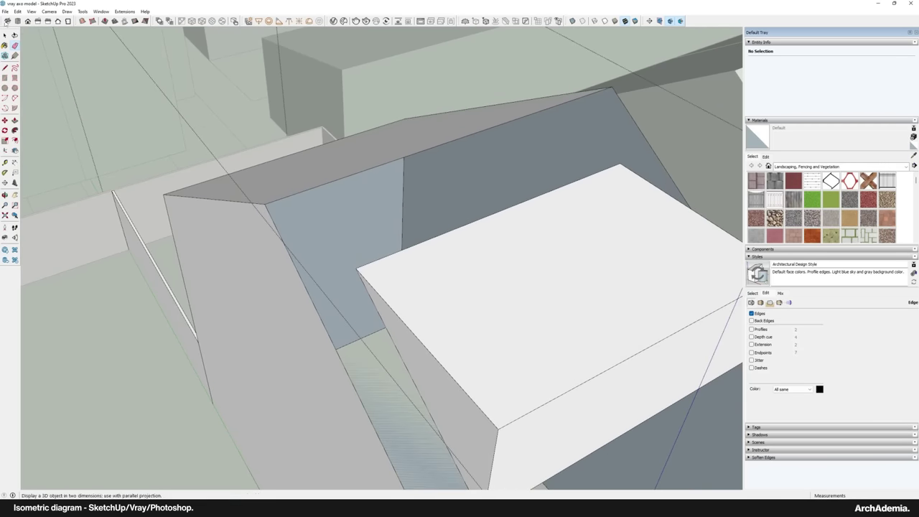
# Unhide the front roof face, leave component editing and check the dormers along the whole terrace
pyautogui.click(17, 12)
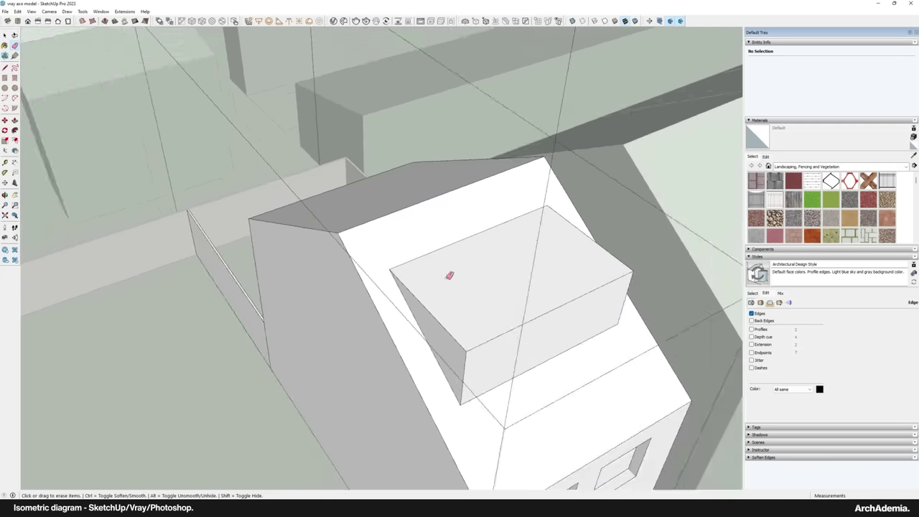
pyautogui.scroll(-4, 449, 276)
pyautogui.moveTo(450, 275)
pyautogui.mouseDown(button='middle')
pyautogui.moveTo(298, 273)
pyautogui.moveTo(391, 260)
pyautogui.mouseUp(button='middle')
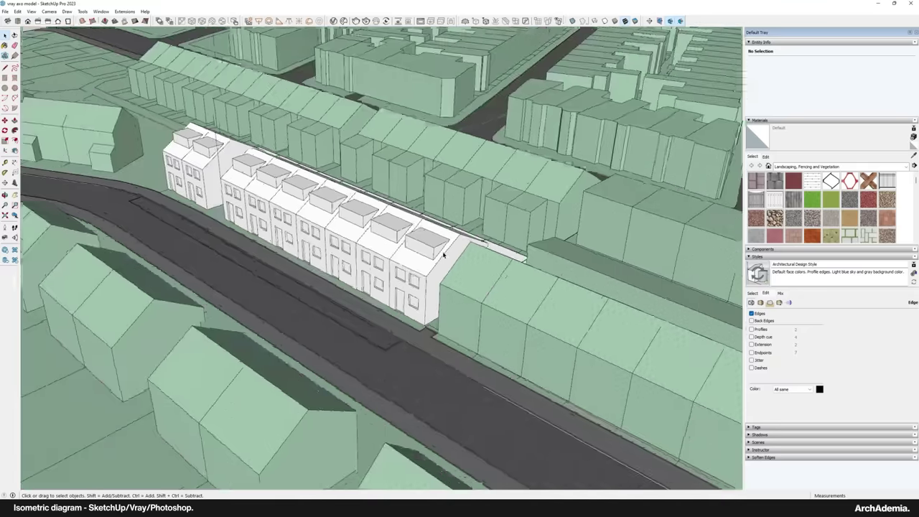
pyautogui.scroll(3, 390, 260)
pyautogui.moveTo(312, 262)
pyautogui.mouseDown(button='middle')
pyautogui.moveTo(333, 292)
pyautogui.moveTo(362, 291)
pyautogui.mouseUp(button='middle')
pyautogui.scroll(3, 333, 292)
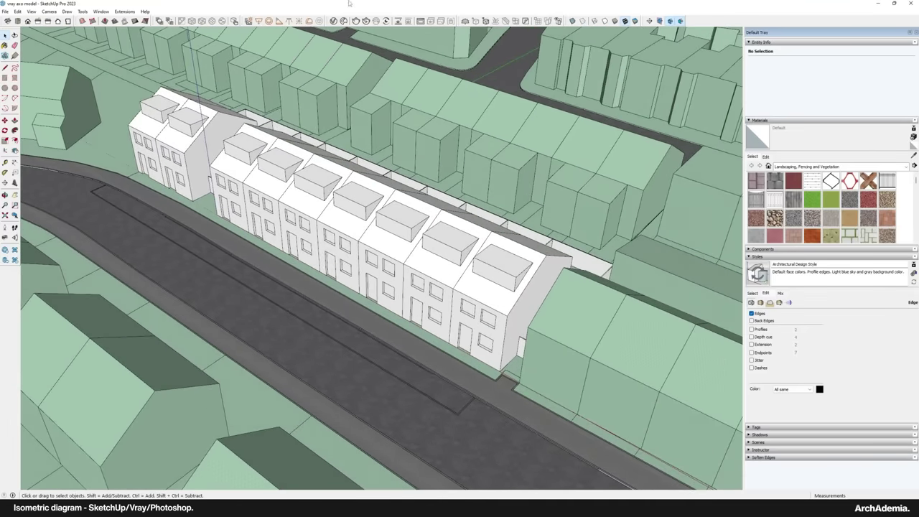
pyautogui.scroll(3, 375, 207)
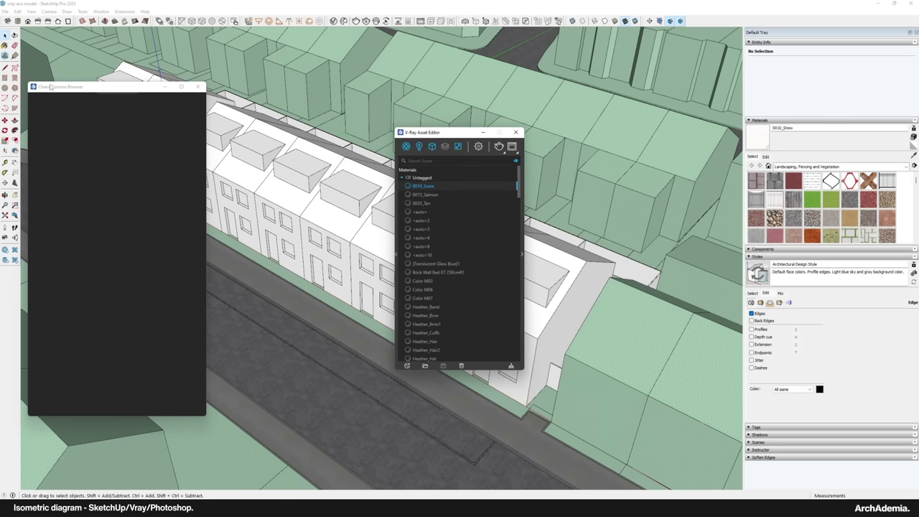
# Move the V-Ray Asset Editor clear of the houses and open its render settings
pyautogui.moveTo(415, 135); pyautogui.dragTo(508, 111)
pyautogui.click(532, 165)
pyautogui.click(550, 118)
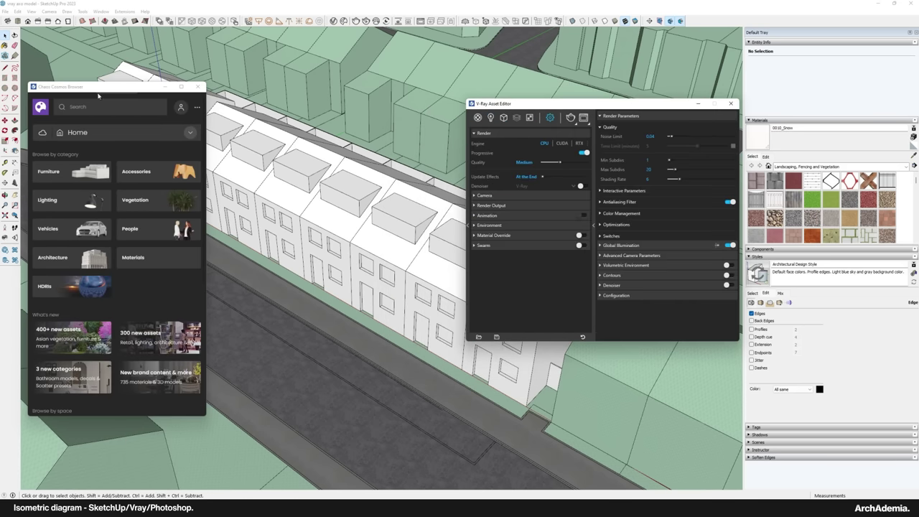
# Bring the Chaos Cosmos Browser beside the model and open the Vehicles category of 3D models
pyautogui.moveTo(83, 87); pyautogui.dragTo(402, 80)
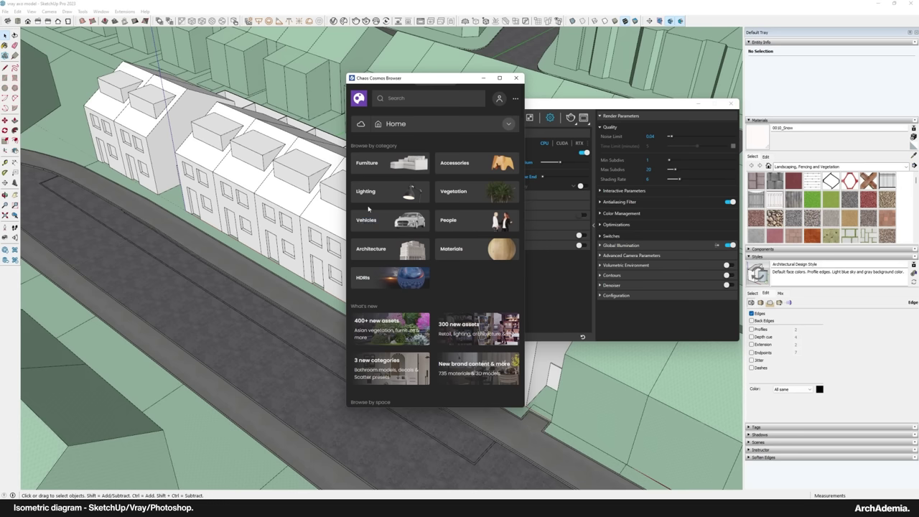
pyautogui.click(395, 223)
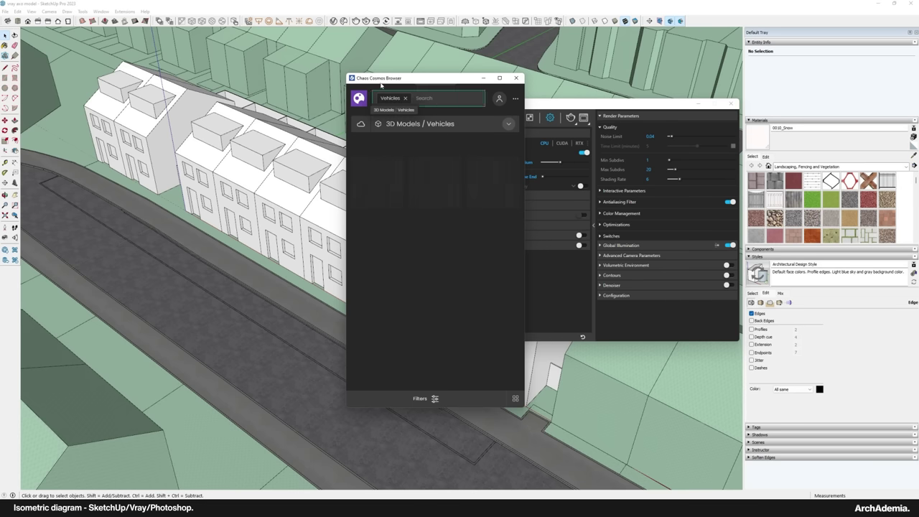
pyautogui.moveTo(379, 80); pyautogui.dragTo(426, 69)
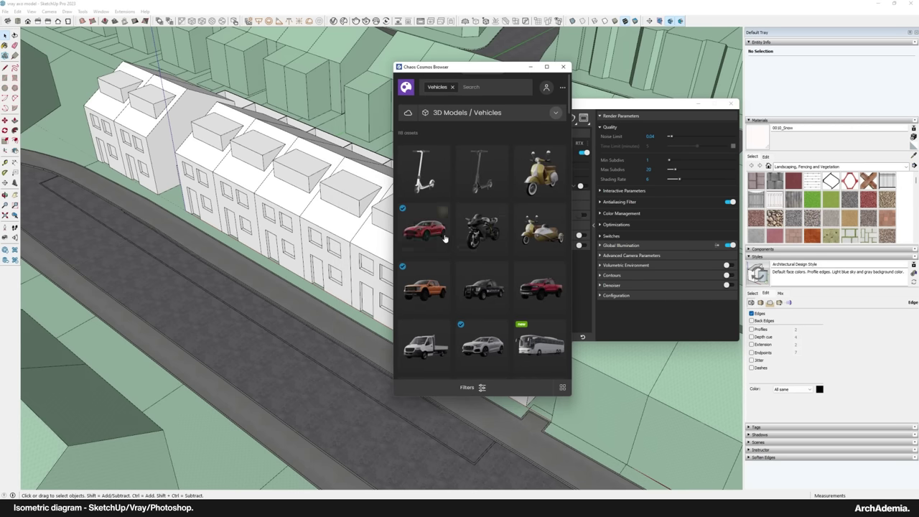
# Import the SUV 013 vehicle, place it on the road before the terrace and rotate it 90 degrees
pyautogui.click(483, 345)
pyautogui.click(165, 251)
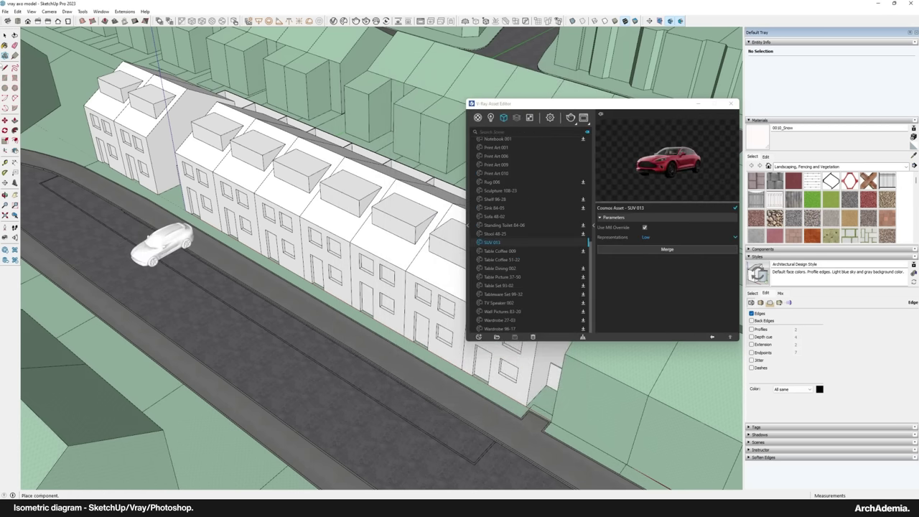
pyautogui.scroll(5, 126, 240)
pyautogui.click(180, 247)
pyautogui.press('q')
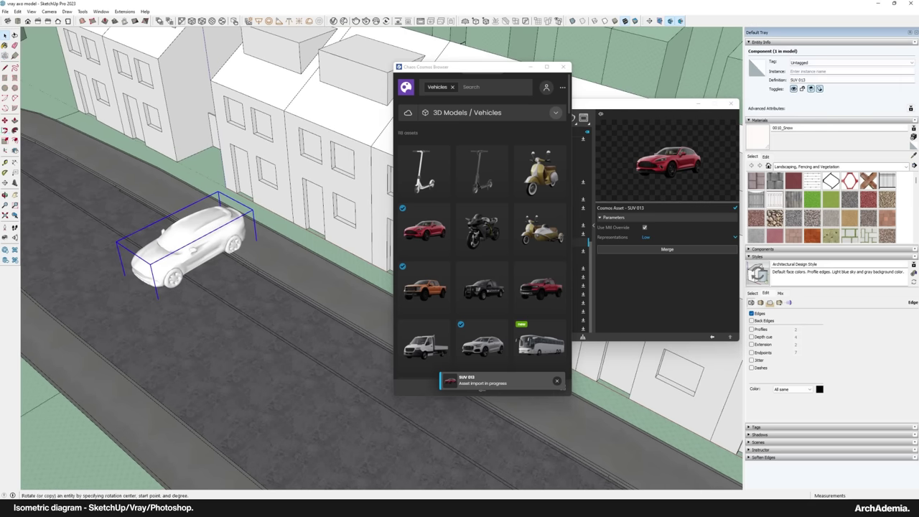
pyautogui.scroll(5, 191, 248)
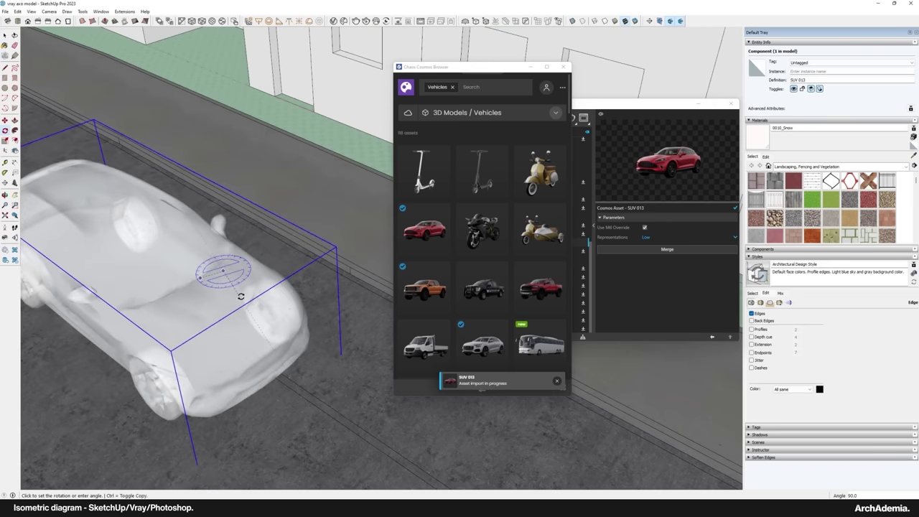
pyautogui.click(240, 295)
# Move the SUV 013 about 1608 mm towards the kerb into the marked parking lane
pyautogui.scroll(-3, 239, 296)
pyautogui.press('m')
pyautogui.click(167, 407)
pyautogui.click(220, 357)
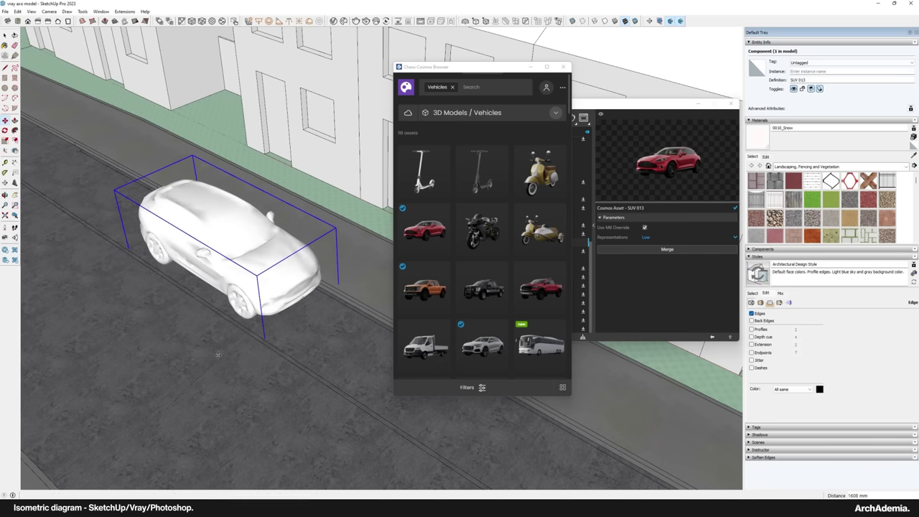
# Import the SUV 014 vehicle and place it further along the road in front of the terrace
pyautogui.scroll(-6, 220, 352)
pyautogui.moveTo(223, 316); pyautogui.dragTo(215, 345, button='middle')
pyautogui.click(480, 348)
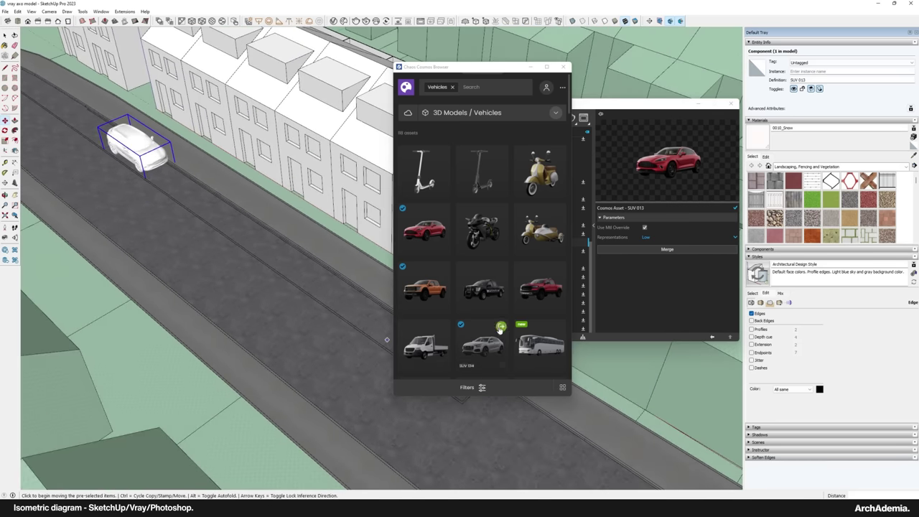
pyautogui.click(338, 302)
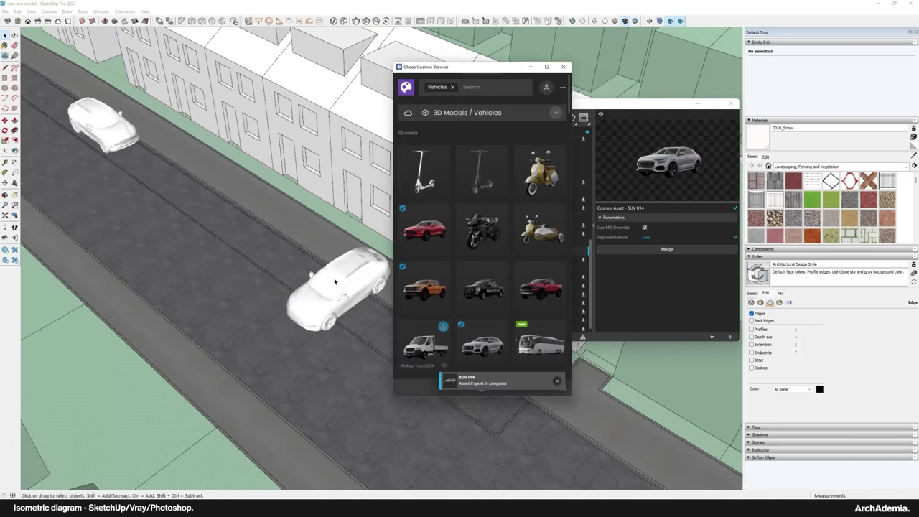
# Rotate the SUV 014 so that it lines up with the direction of the road
pyautogui.click(328, 297)
pyautogui.press('q')
pyautogui.scroll(3, 258, 296)
pyautogui.click(259, 307)
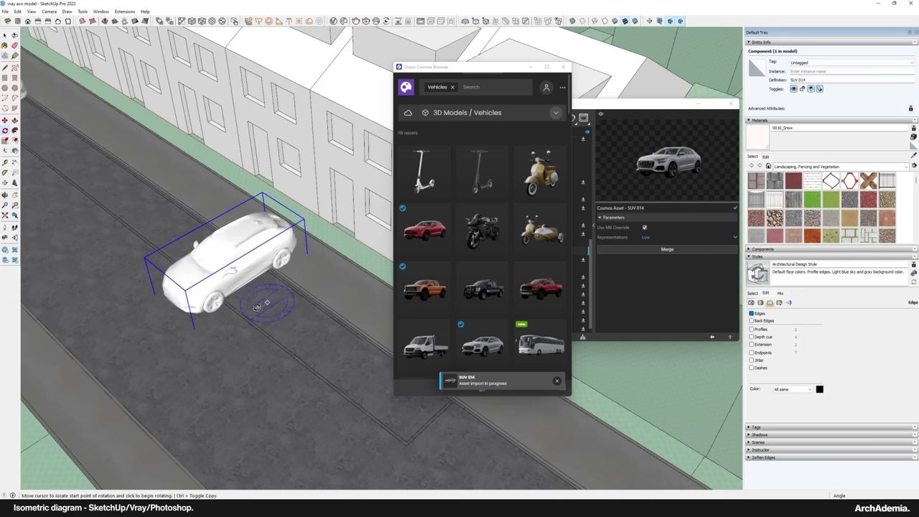
pyautogui.click(268, 302)
pyautogui.click(283, 319)
# Move the SUV 014 sideways into the parking lane beside the terrace's pavement
pyautogui.press('m')
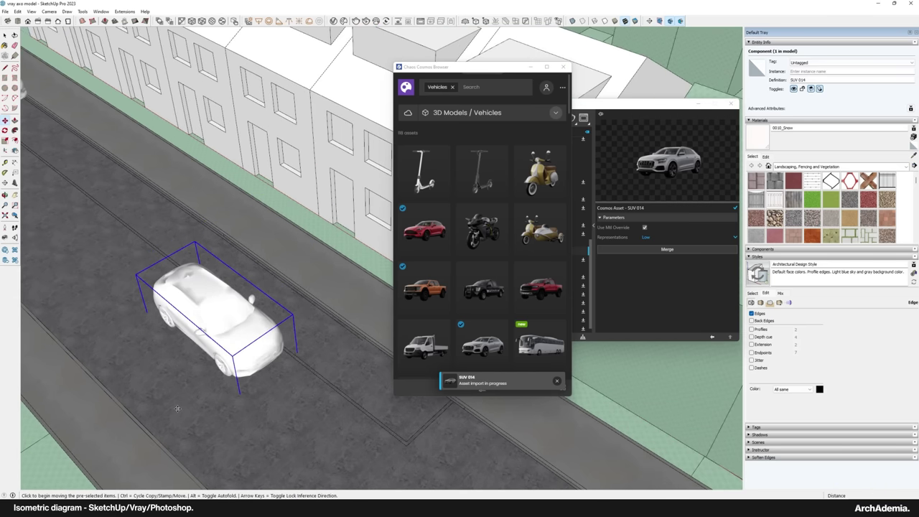
pyautogui.click(180, 407)
pyautogui.click(236, 369)
pyautogui.scroll(-4, 277, 337)
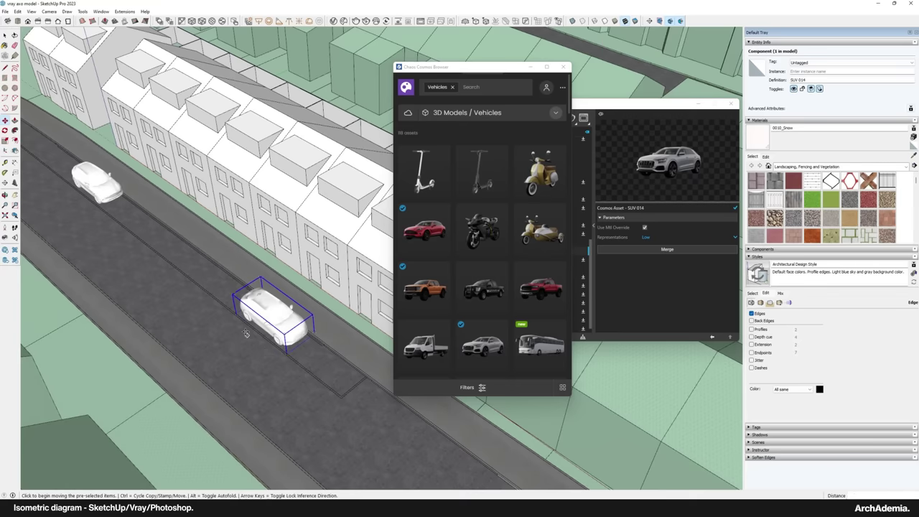
pyautogui.keyDown('shift'); pyautogui.moveTo(311, 308); pyautogui.dragTo(326, 292, button='middle'); pyautogui.keyUp('shift')
# Import the Car 038 vehicle and place it on the road near the far end of the terrace
pyautogui.scroll(-1, 492, 274)
pyautogui.scroll(-3, 494, 288)
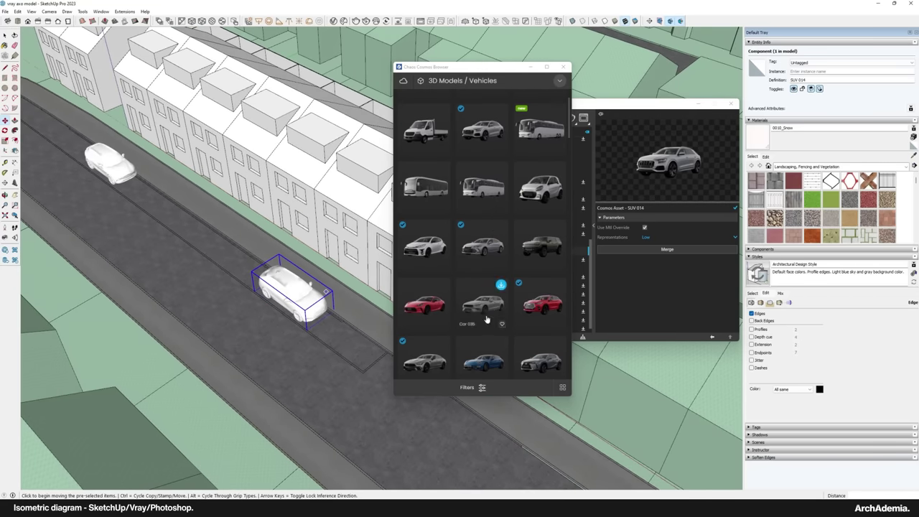
pyautogui.click(442, 345)
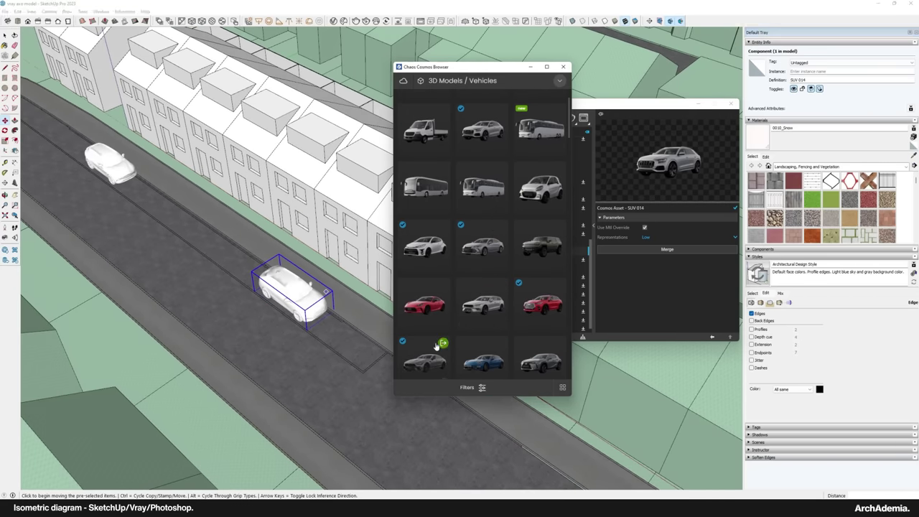
pyautogui.keyDown('shift'); pyautogui.moveTo(171, 231); pyautogui.dragTo(318, 335, button='middle'); pyautogui.keyUp('shift')
pyautogui.scroll(3, 141, 198)
pyautogui.click(141, 197)
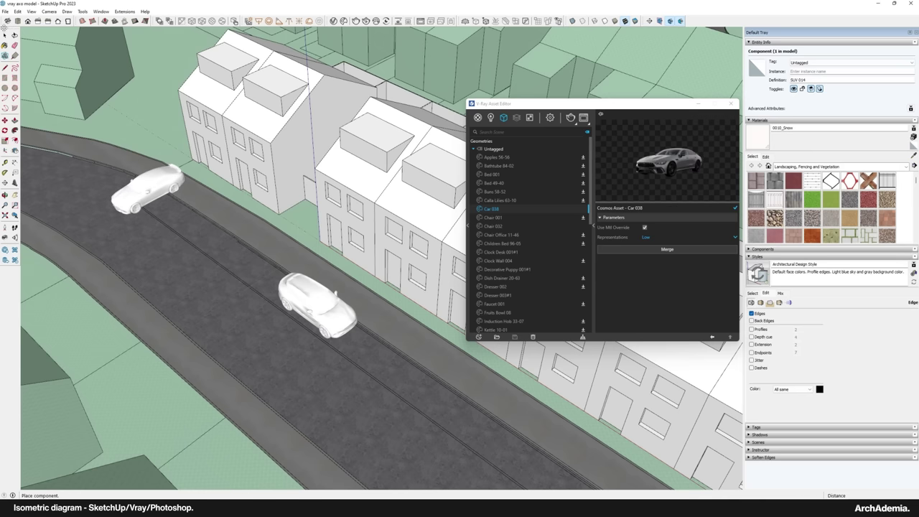
# Rotate the Car 038 so that it lines up with the direction of the road
pyautogui.scroll(5, 108, 169)
pyautogui.click(228, 243)
pyautogui.keyDown('shift'); pyautogui.moveTo(228, 243); pyautogui.dragTo(217, 200, button='middle'); pyautogui.keyUp('shift')
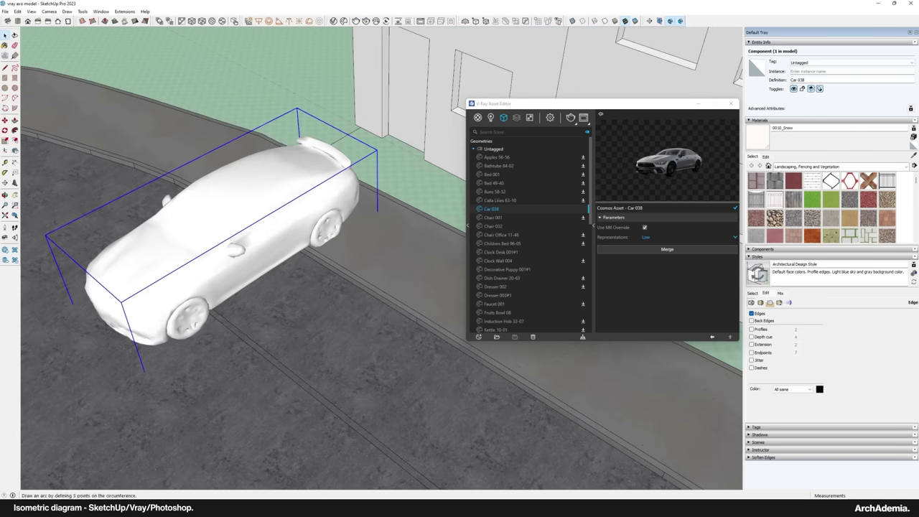
pyautogui.click(5, 131)
pyautogui.click(293, 306)
pyautogui.click(277, 316)
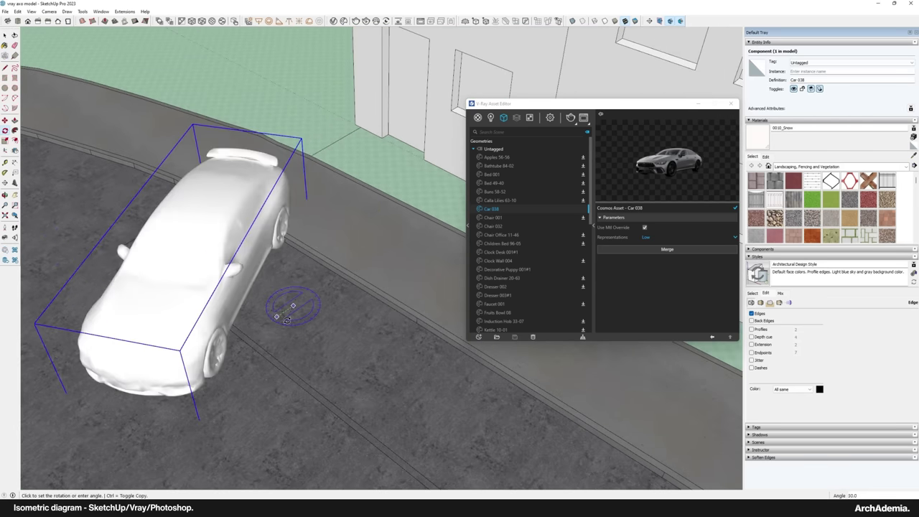
pyautogui.press('Return')
# Move the Car 038 sideways towards the terrace so it sits in the parking lane beside the pavement
pyautogui.scroll(-3, 287, 321)
pyautogui.press('m')
pyautogui.click(204, 434)
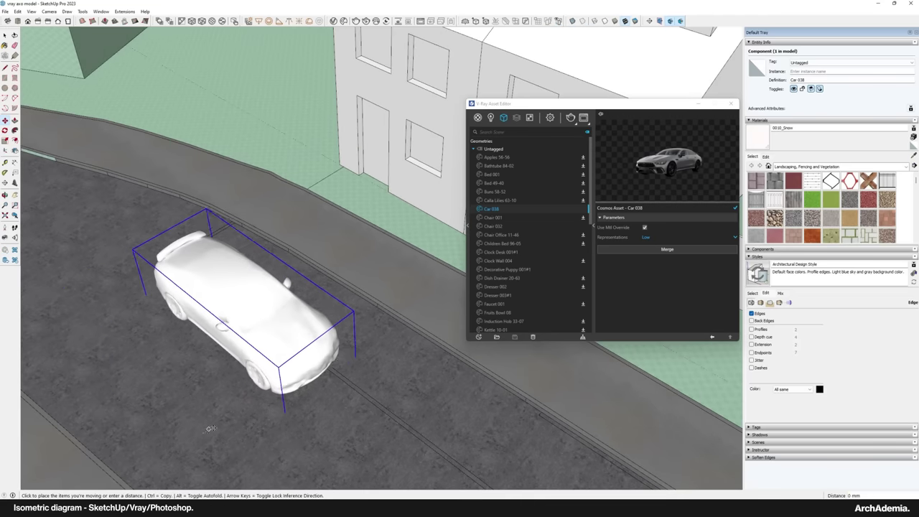
pyautogui.click(287, 402)
pyautogui.press('space')
# Open the Chaos Cosmos vehicle models to pick another vehicle for the road
pyautogui.scroll(-8, 289, 294)
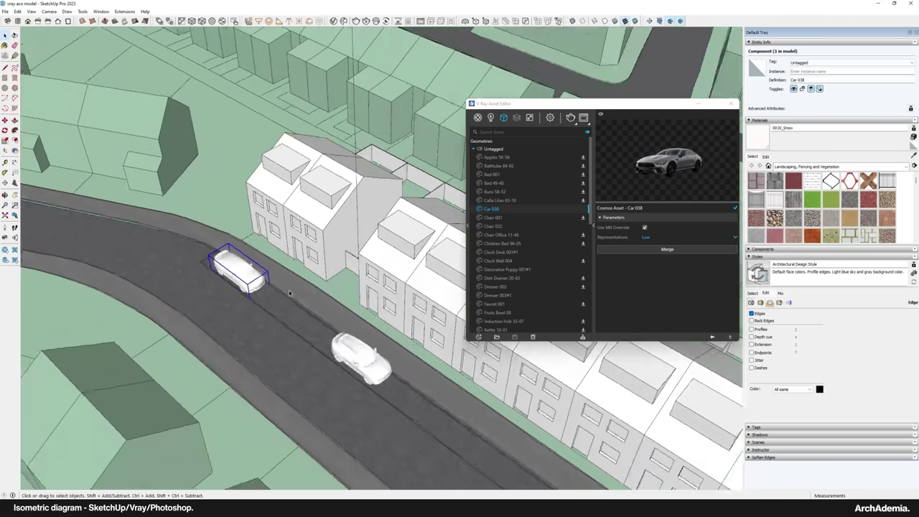
pyautogui.scroll(3, 415, 369)
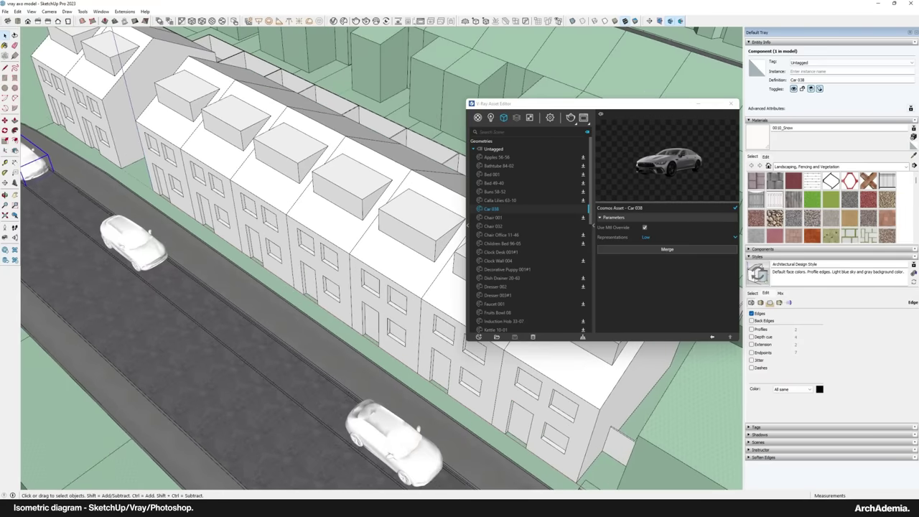
pyautogui.click(355, 22)
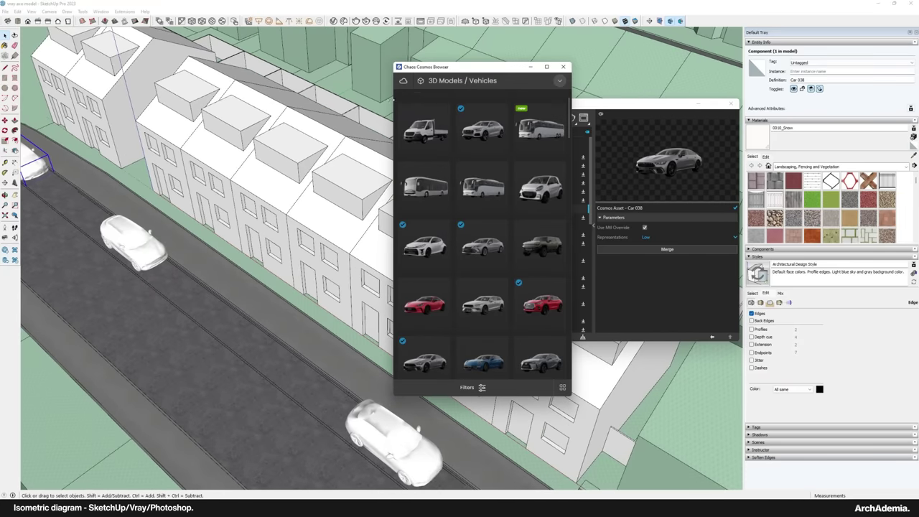
# Widen the Chaos Cosmos browser and show the People category of the 3D models
pyautogui.moveTo(393, 99); pyautogui.dragTo(120, 99)
pyautogui.scroll(-2, 195, 296)
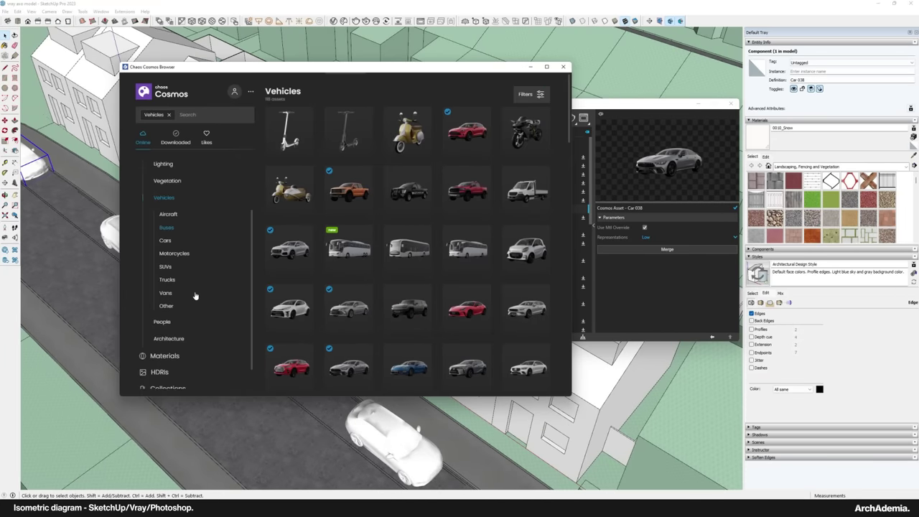
pyautogui.scroll(-2, 195, 295)
pyautogui.click(165, 306)
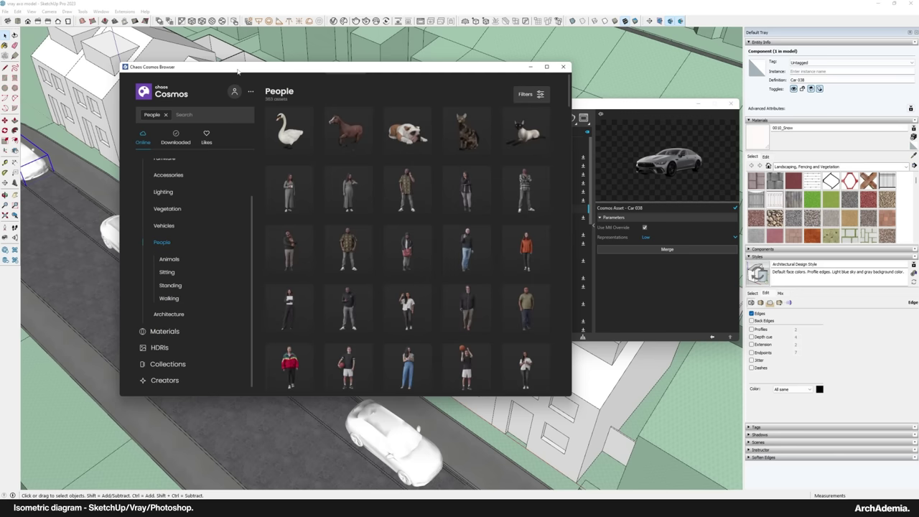
pyautogui.moveTo(238, 72); pyautogui.dragTo(504, 99)
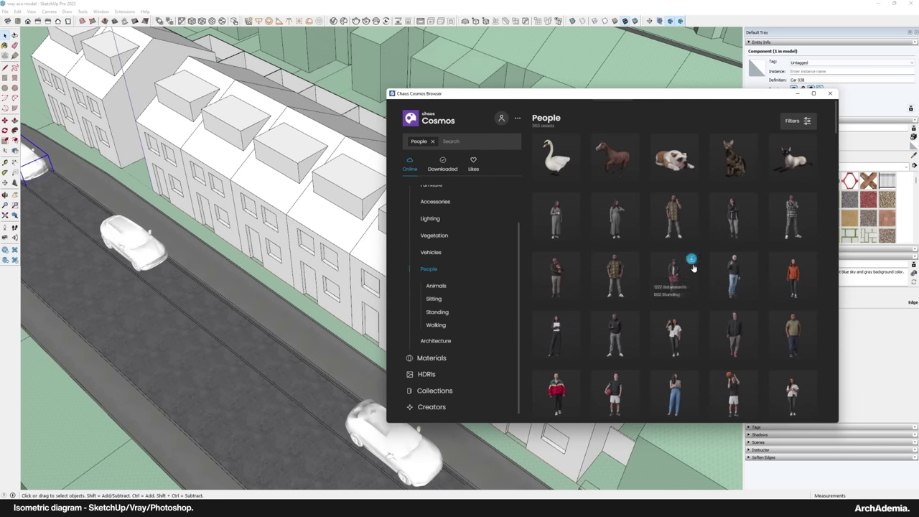
# Download the standing people assets numbered 1222 and 1212 from the Cosmos library
pyautogui.click(691, 260)
pyautogui.scroll(-1, 693, 320)
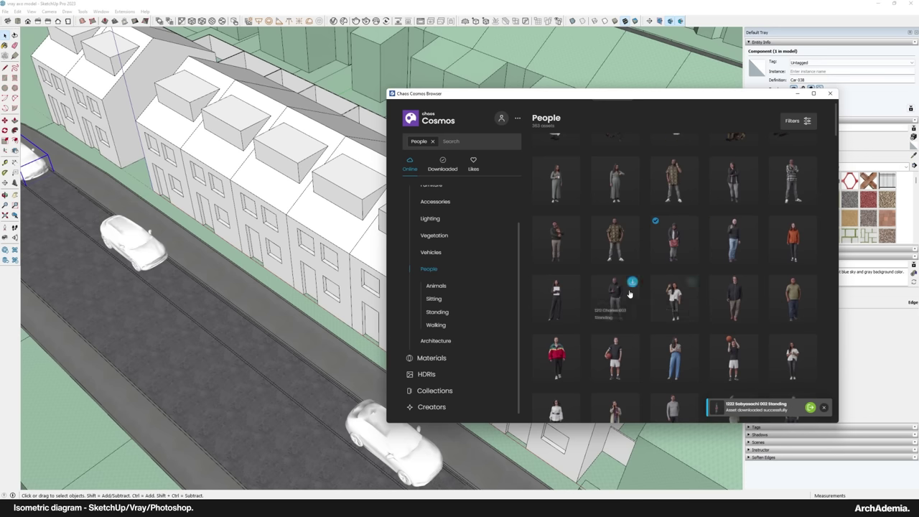
pyautogui.click(632, 282)
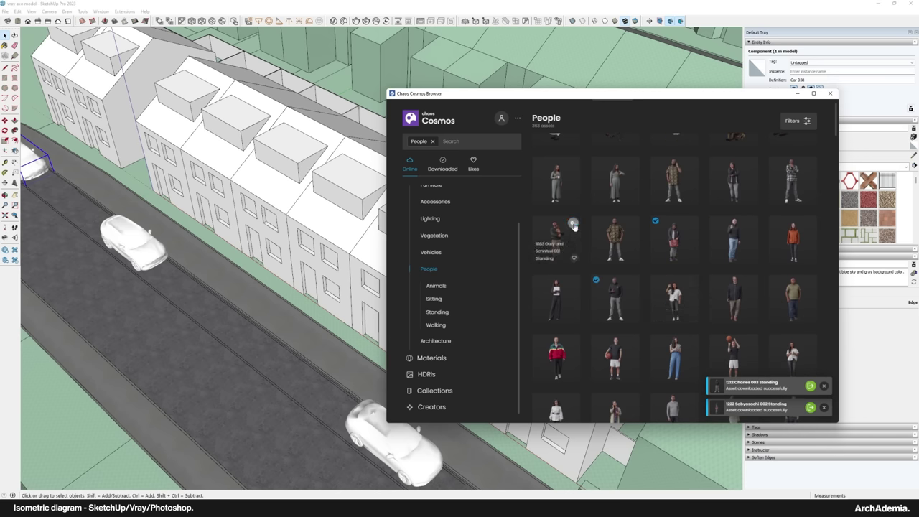
# Import standing figure 1222 and place it on the pavement in front of the white terraced houses
pyautogui.click(692, 223)
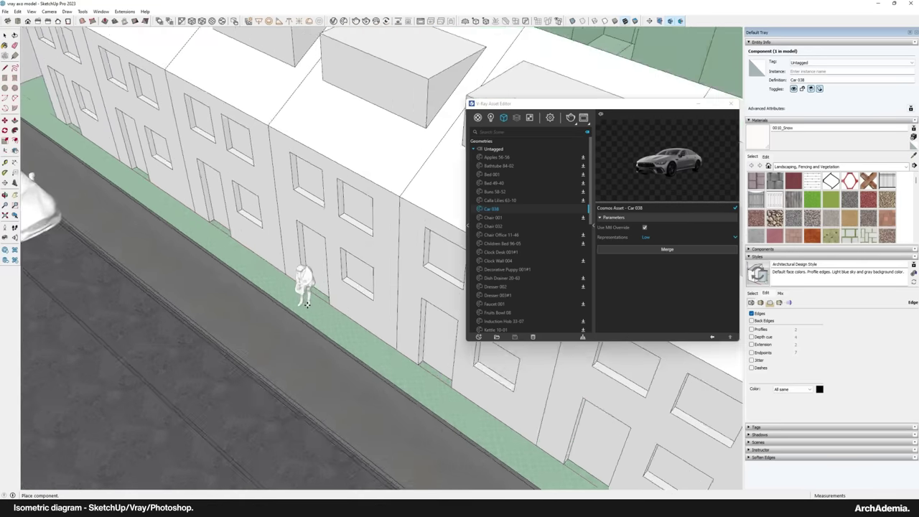
pyautogui.scroll(3, 308, 305)
pyautogui.click(300, 308)
pyautogui.click(6, 35)
# Import figure 1083, the man holding a dog, and place it by the doorway of the end house
pyautogui.click(345, 21)
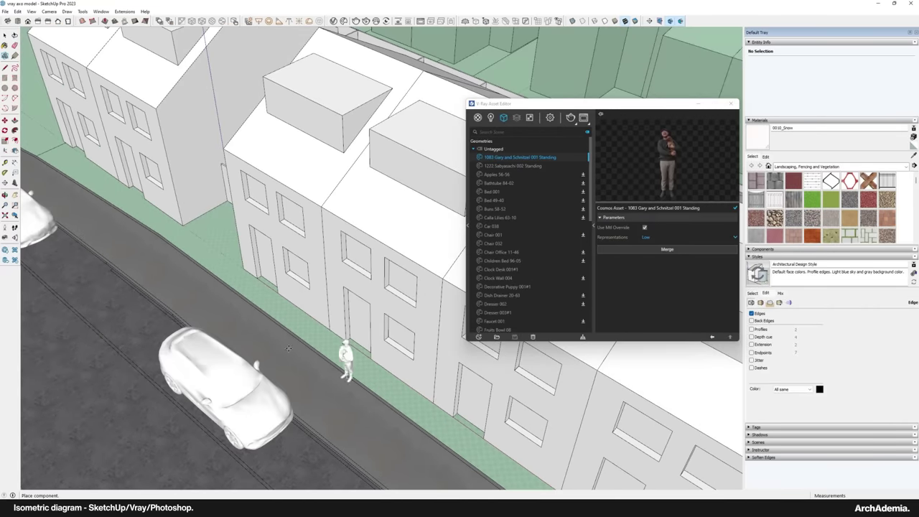
pyautogui.scroll(6, 335, 342)
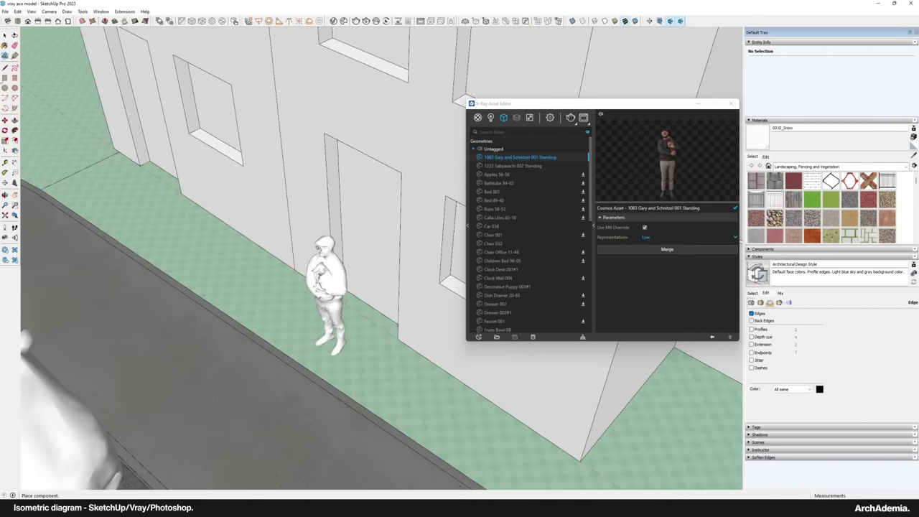
pyautogui.click(333, 345)
pyautogui.scroll(1, 332, 275)
# Rotate the man holding the dog 180 degrees on the ground plane
pyautogui.click(330, 276)
pyautogui.press('q')
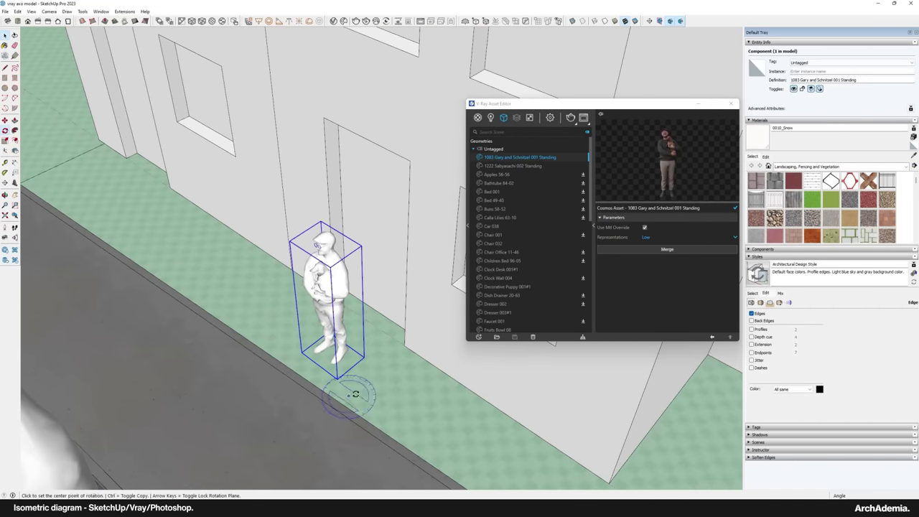
pyautogui.scroll(3, 341, 377)
pyautogui.click(297, 362)
pyautogui.click(263, 321)
pyautogui.write('180')
pyautogui.press('Return')
# Move the rotated man about 672 mm from the kerb onto the green strip by the doorway
pyautogui.press('m')
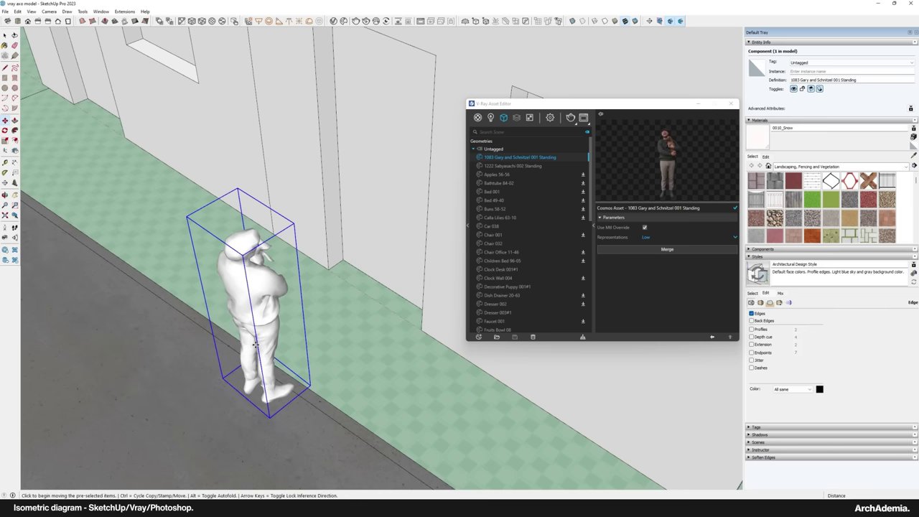
pyautogui.click(200, 417)
pyautogui.click(261, 370)
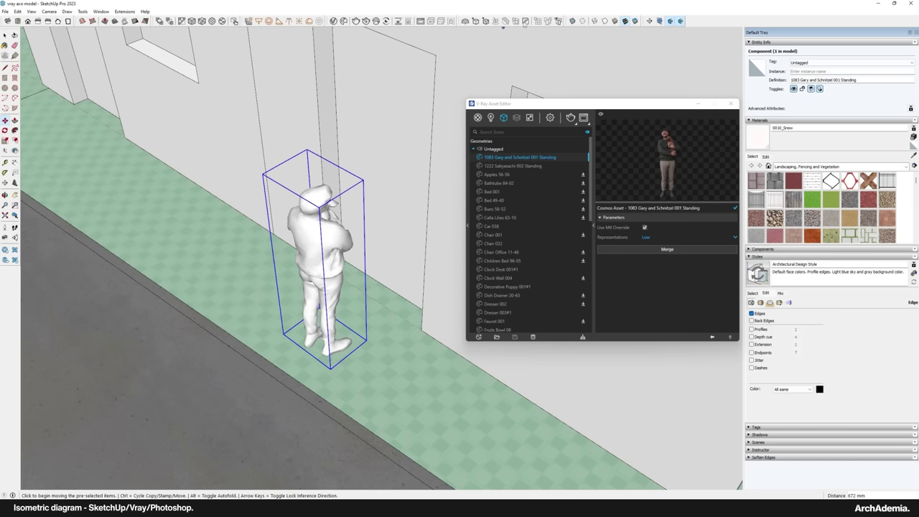
# Import standing figure 1212 and place it on the pavement beside the parked car near the end house
pyautogui.click(344, 22)
pyautogui.scroll(-7, 192, 257)
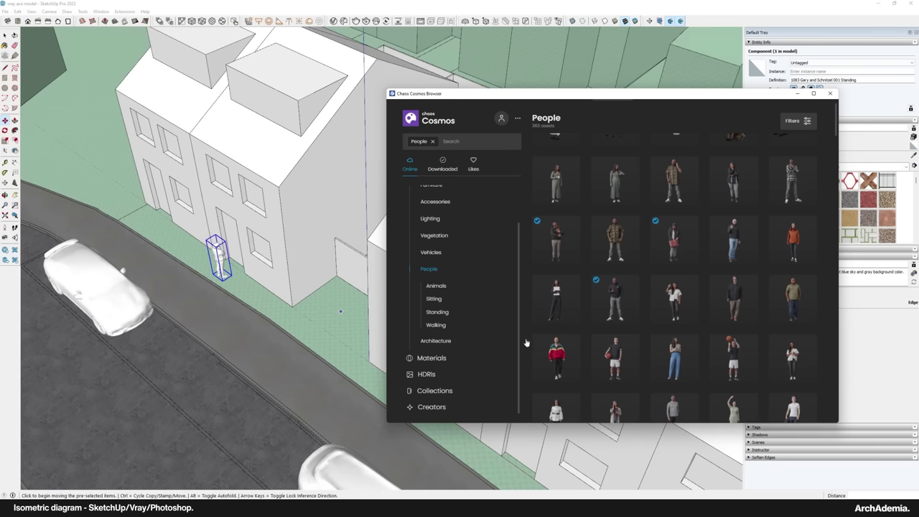
pyautogui.click(633, 283)
pyautogui.scroll(6, 155, 299)
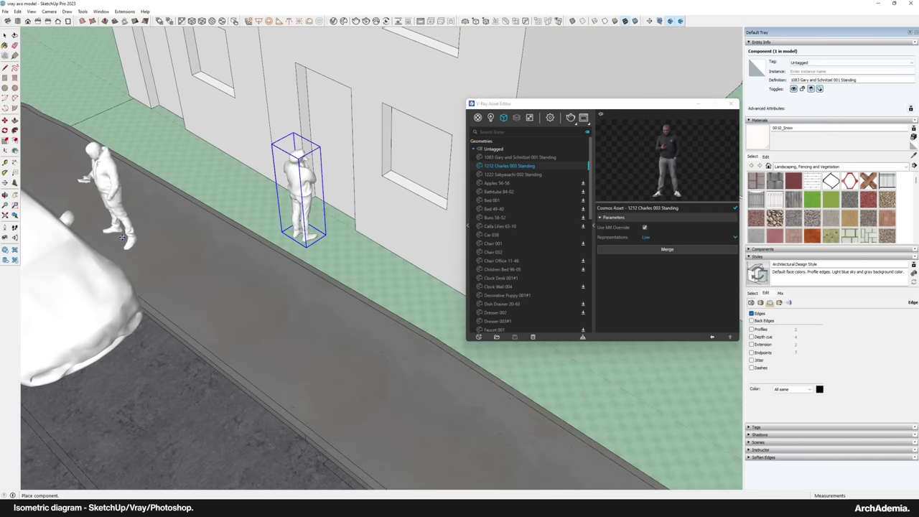
pyautogui.click(117, 233)
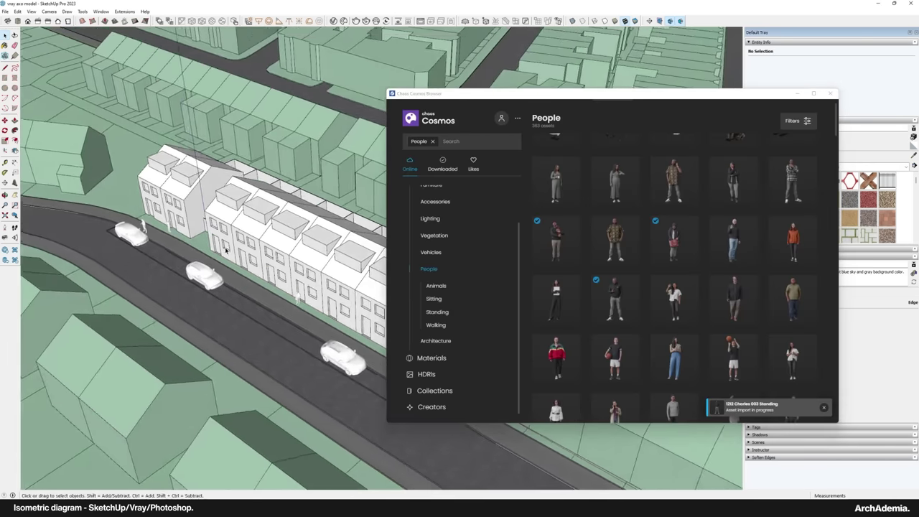
# Import the walking couple asset 00189 from the Walking category and place it near the nearest parked car
pyautogui.scroll(-5, 668, 287)
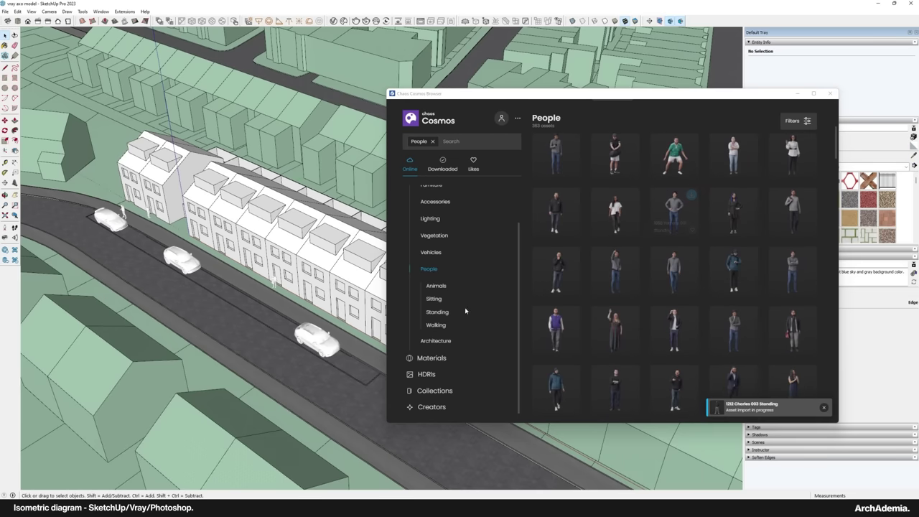
pyautogui.click(437, 326)
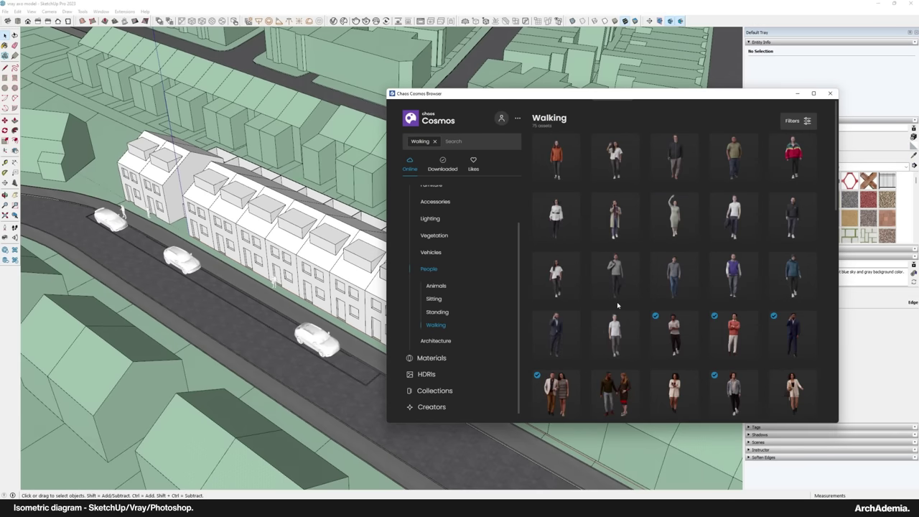
pyautogui.scroll(-1, 625, 303)
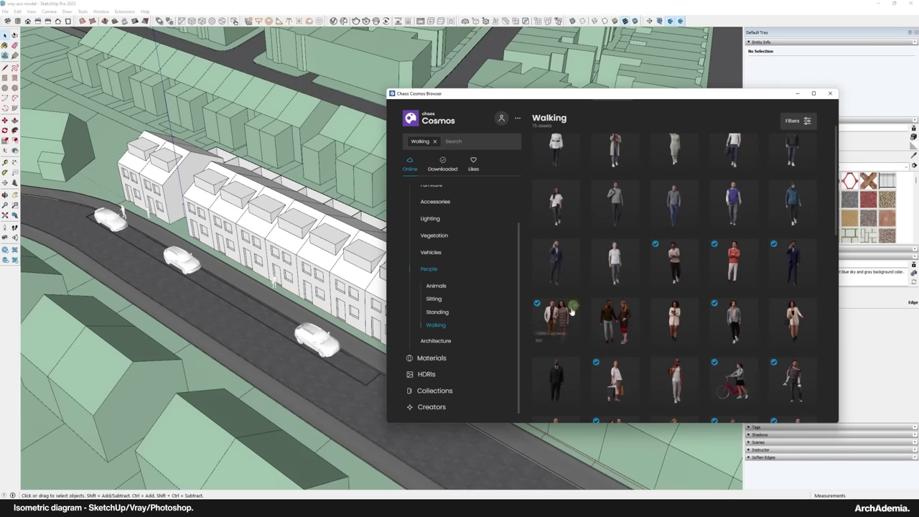
pyautogui.click(573, 308)
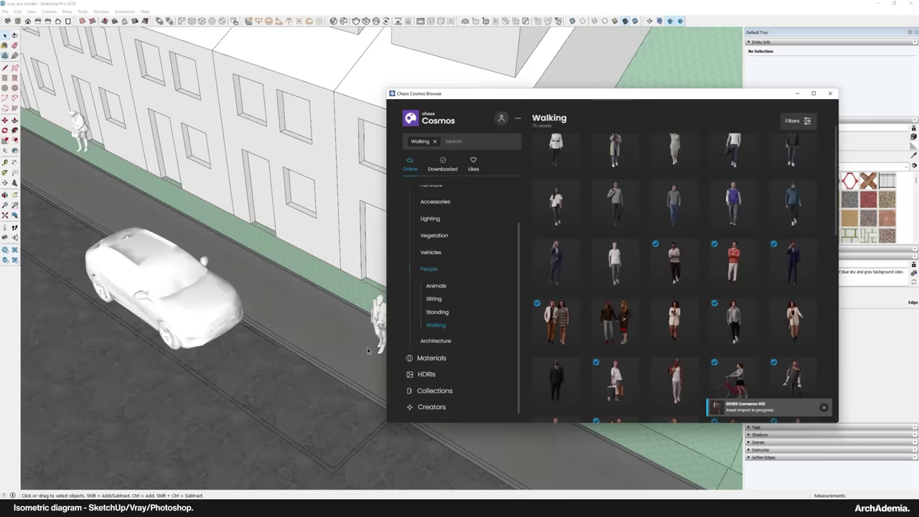
# Rotate the walking couple so that they face along the pavement
pyautogui.click(377, 326)
pyautogui.moveTo(375, 322); pyautogui.dragTo(251, 325, button='middle')
pyautogui.press('q')
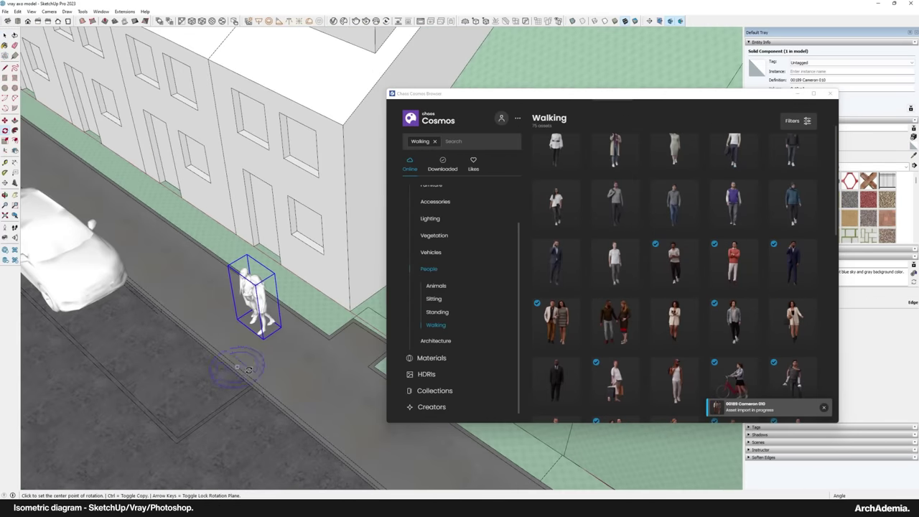
pyautogui.scroll(2, 241, 352)
pyautogui.click(242, 334)
pyautogui.click(212, 316)
pyautogui.click(281, 277)
# Shift the walking couple slightly so they stand on the pavement by the last white house
pyautogui.press('m')
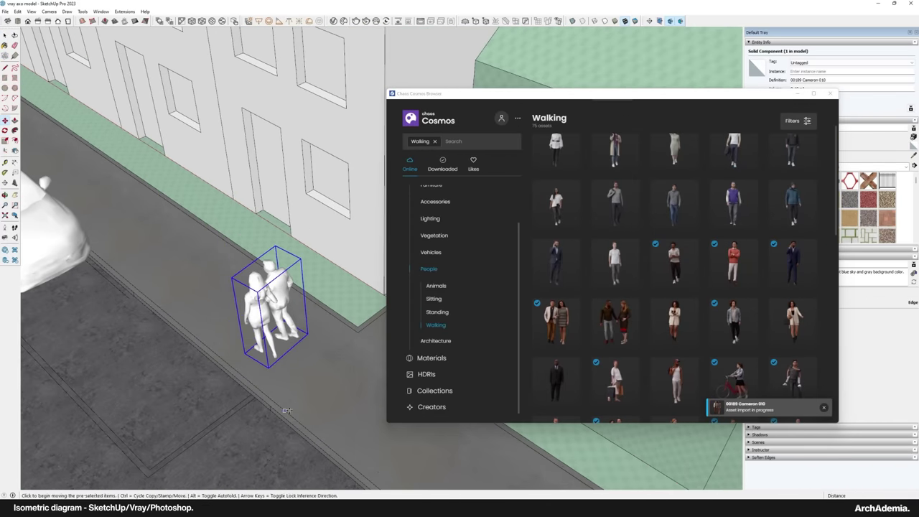
pyautogui.click(310, 413)
pyautogui.click(298, 388)
pyautogui.scroll(-7, 300, 381)
pyautogui.keyDown('shift'); pyautogui.moveTo(281, 383); pyautogui.dragTo(312, 386, button='middle'); pyautogui.keyUp('shift')
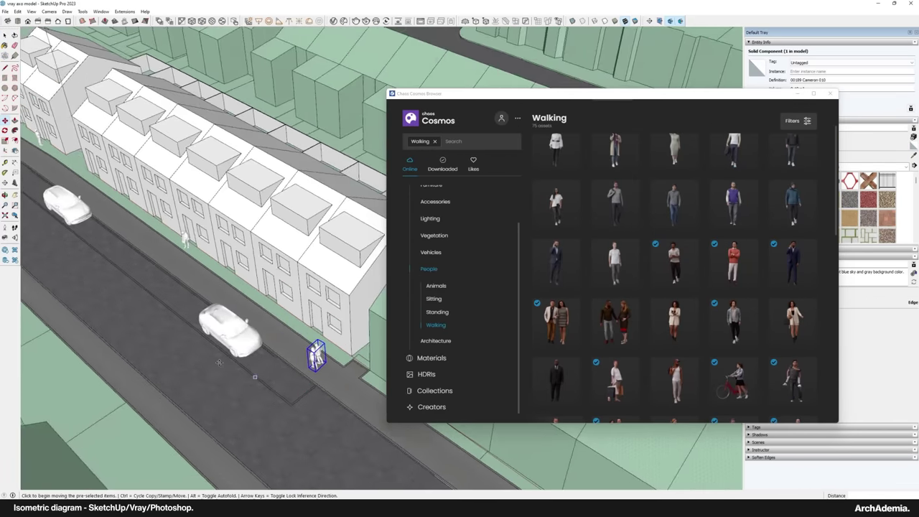
pyautogui.scroll(-1, 242, 367)
pyautogui.keyDown('shift'); pyautogui.moveTo(242, 367); pyautogui.dragTo(330, 363, button='middle'); pyautogui.keyUp('shift')
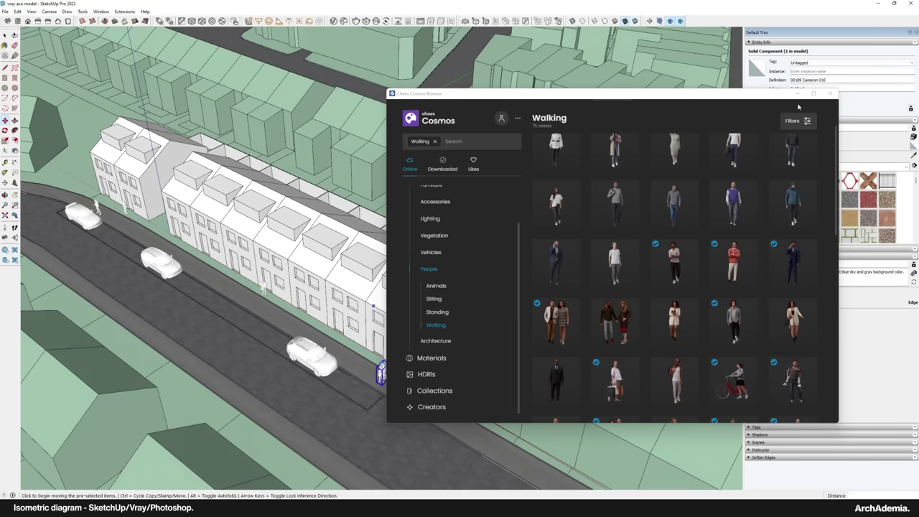
# Close the Chaos Cosmos browser and the V-Ray Asset Editor
pyautogui.click(830, 93)
pyautogui.keyDown('shift'); pyautogui.moveTo(546, 388); pyautogui.dragTo(610, 405, button='middle'); pyautogui.keyUp('shift')
pyautogui.press('space')
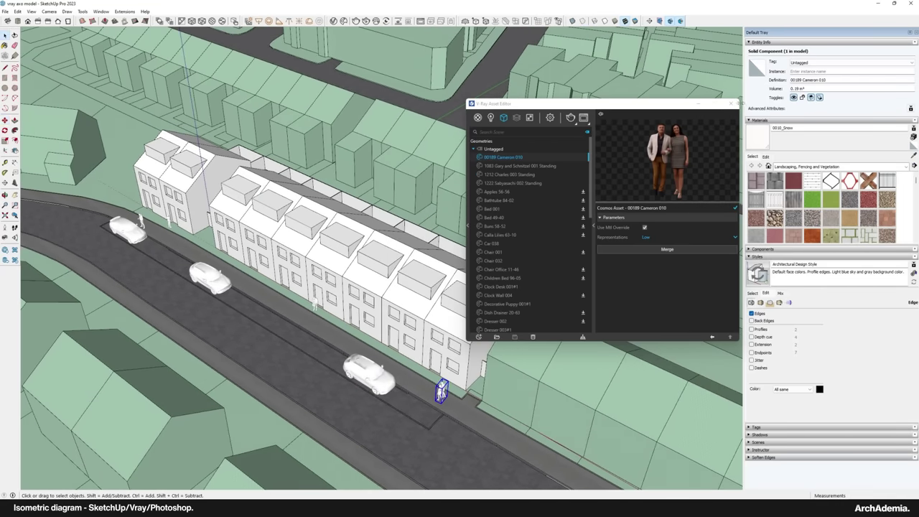
pyautogui.click(731, 103)
# Switch the camera to parallel projection and set the standard isometric view, framing the white terraced houses
pyautogui.moveTo(349, 192); pyautogui.dragTo(318, 206, button='middle')
pyautogui.click(47, 12)
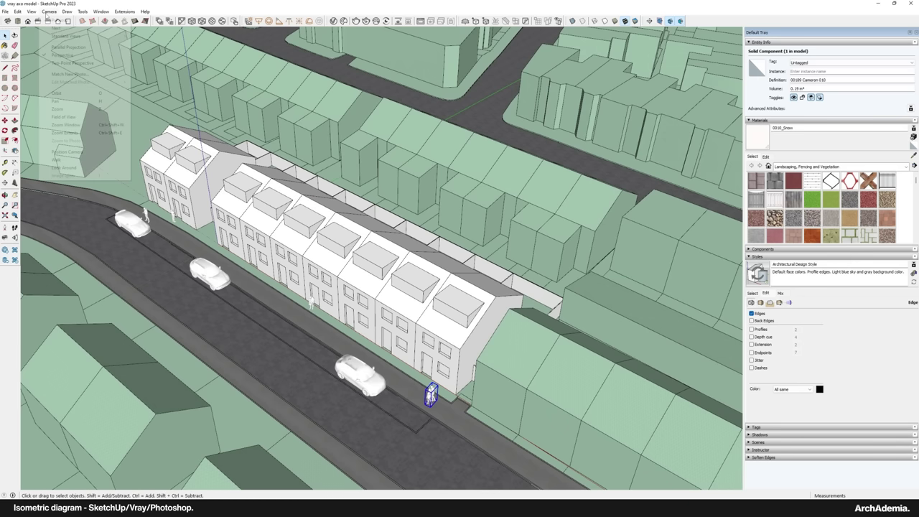
pyautogui.click(68, 46)
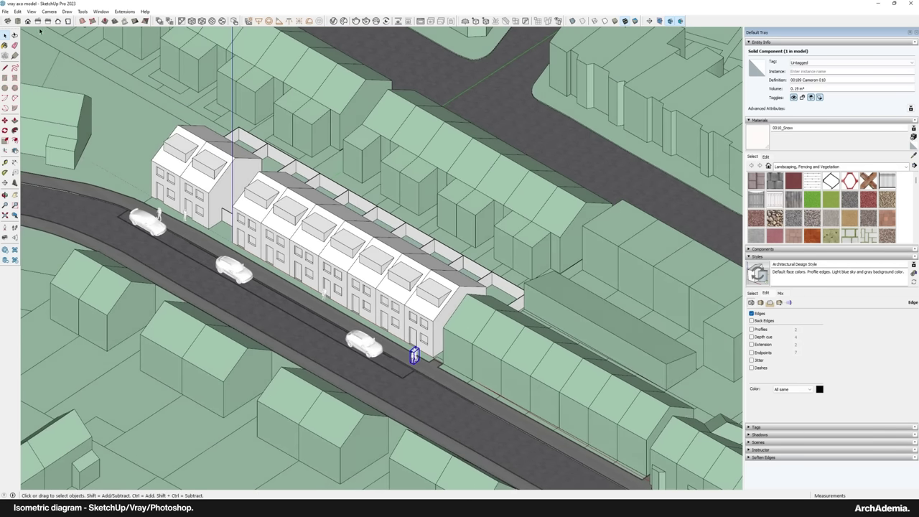
pyautogui.click(7, 21)
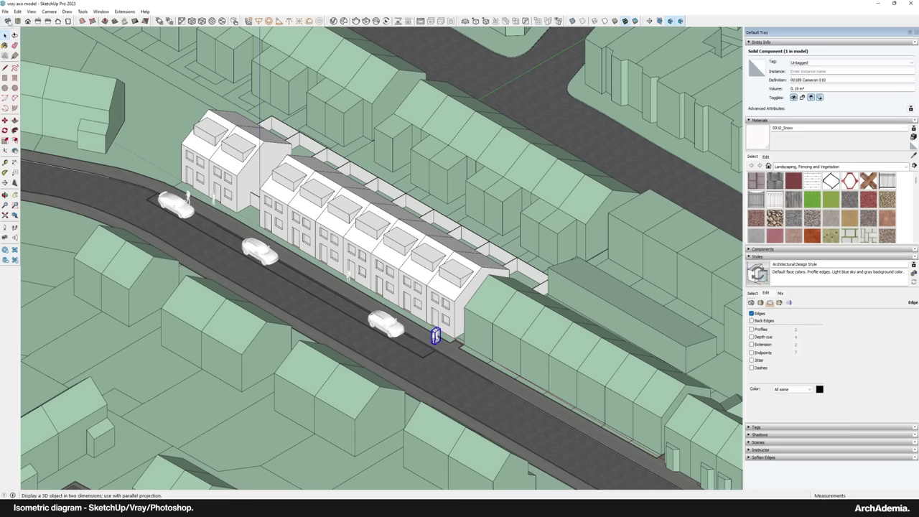
pyautogui.scroll(2, 392, 211)
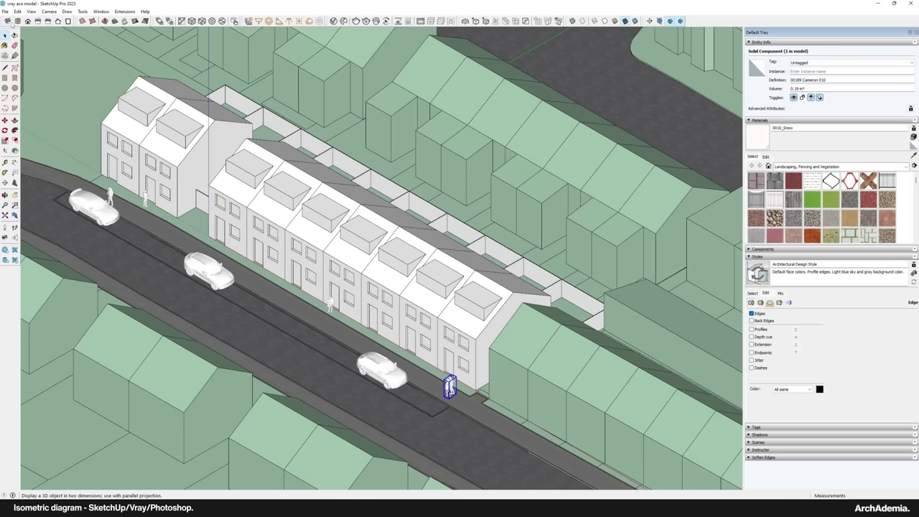
pyautogui.keyDown('shift'); pyautogui.moveTo(317, 277); pyautogui.dragTo(373, 300, button='middle'); pyautogui.keyUp('shift')
pyautogui.scroll(-1, 342, 289)
pyautogui.scroll(1, 342, 289)
pyautogui.scroll(-1, 352, 297)
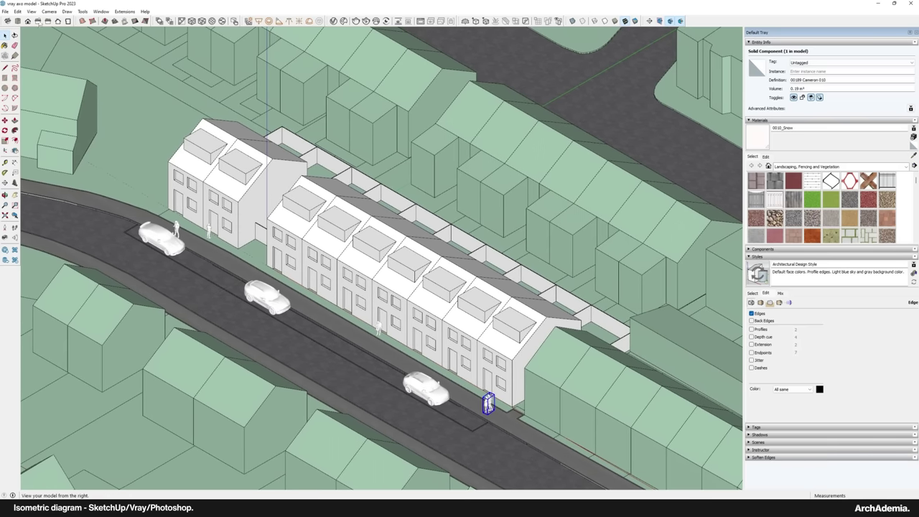
# Create a scene from the current isometric view, saving the style changes as a new style
pyautogui.click(31, 12)
pyautogui.moveTo(50, 144)
pyautogui.click(104, 143)
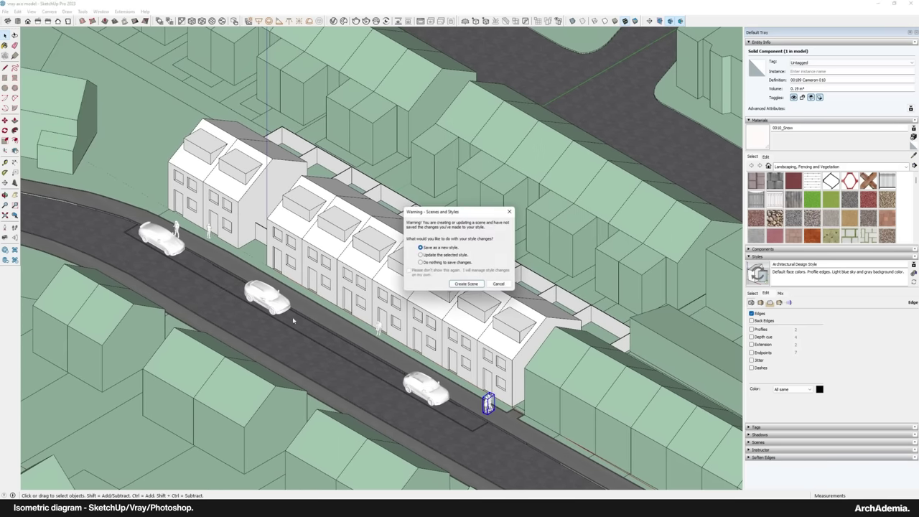
pyautogui.click(467, 285)
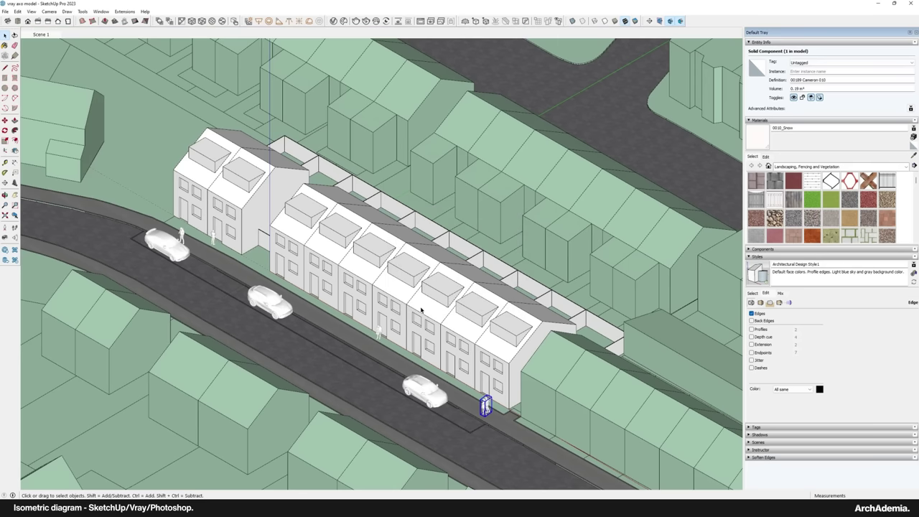
# Enable Material Override in the V-Ray render settings
pyautogui.click(333, 21)
pyautogui.moveTo(515, 106); pyautogui.dragTo(454, 100)
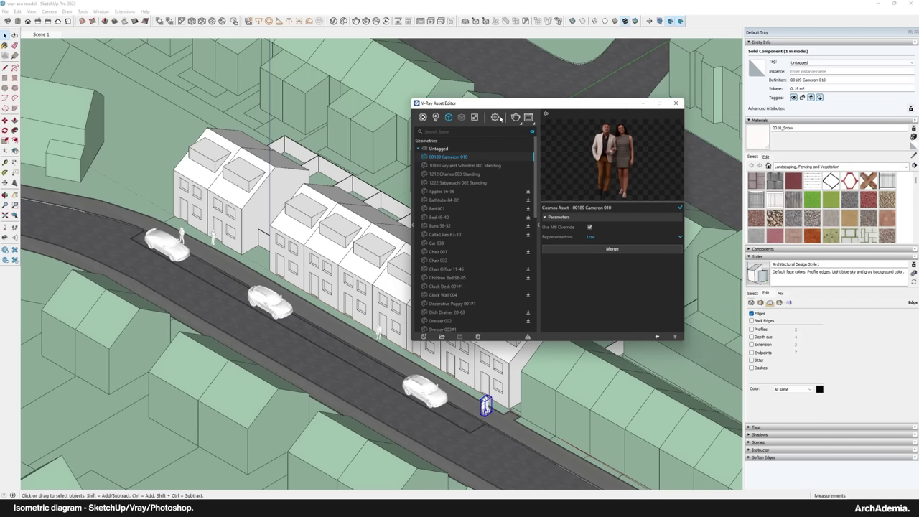
pyautogui.click(490, 112)
pyautogui.click(414, 230)
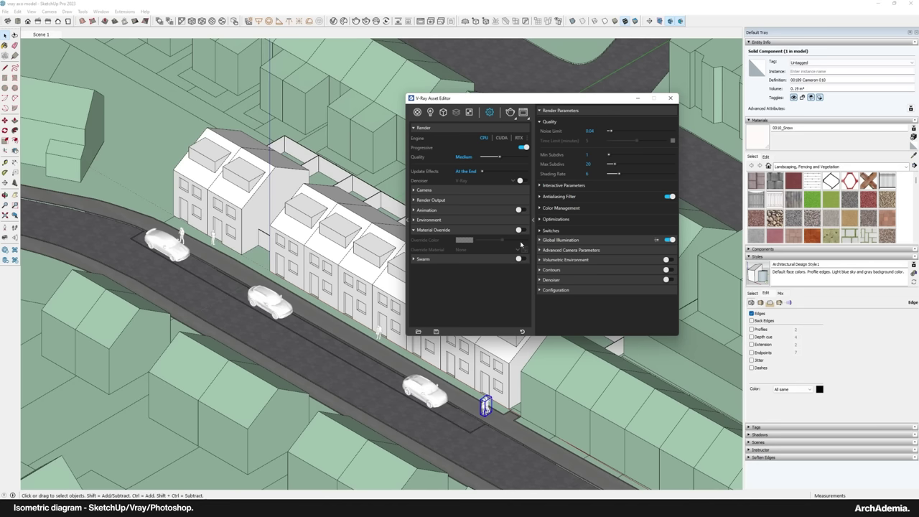
pyautogui.click(521, 230)
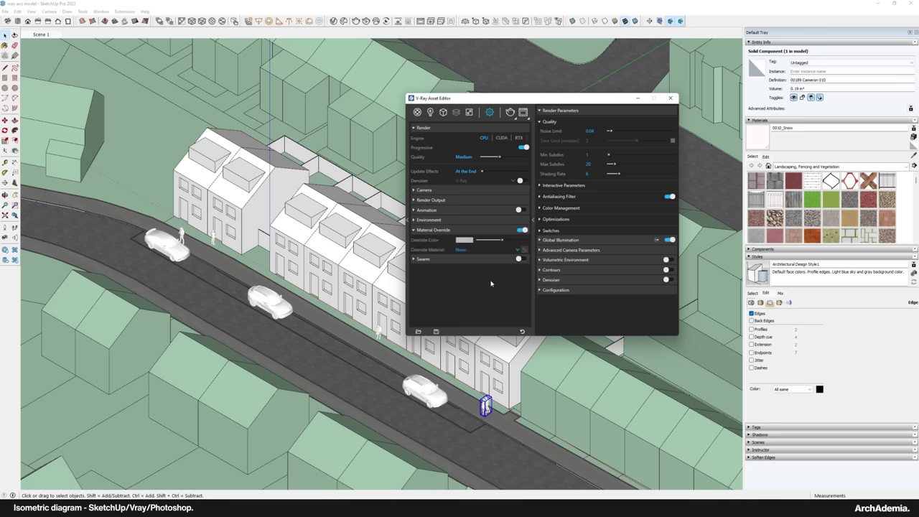
# Create a new Toon material in the V-Ray materials list
pyautogui.click(418, 112)
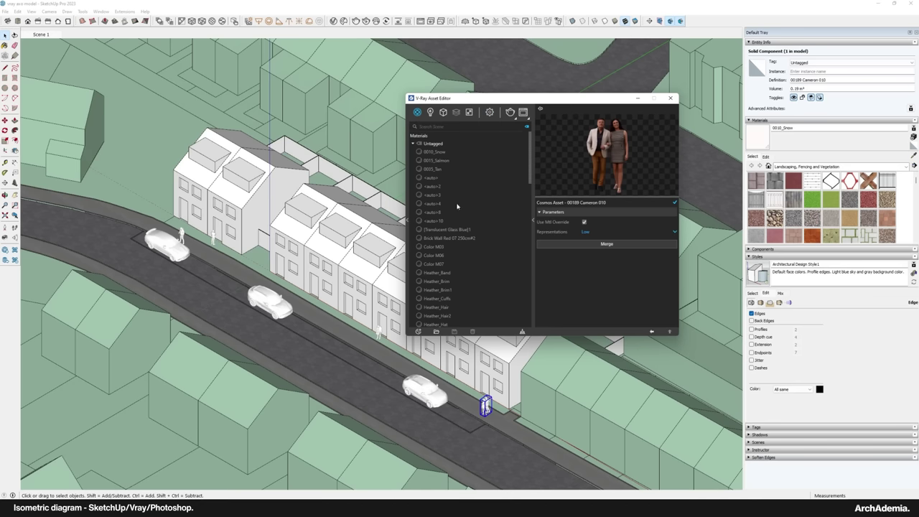
pyautogui.click(419, 332)
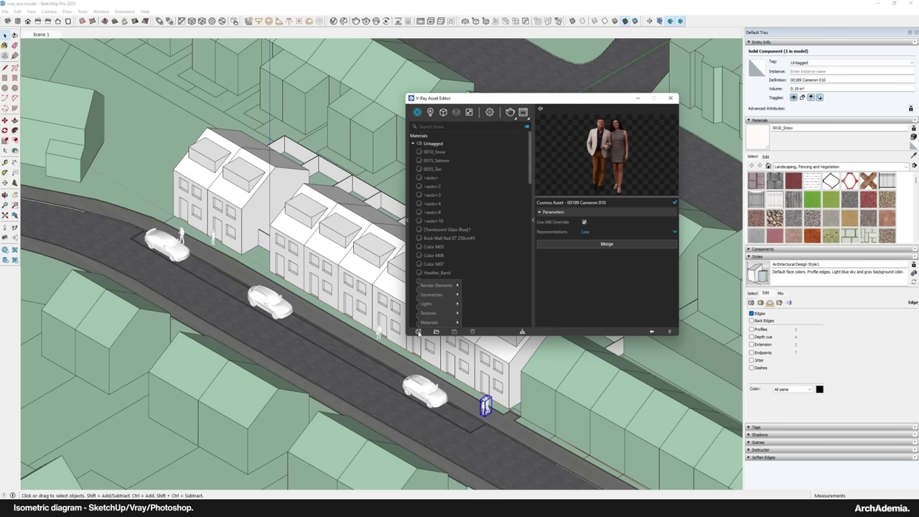
pyautogui.moveTo(441, 325)
pyautogui.click(484, 303)
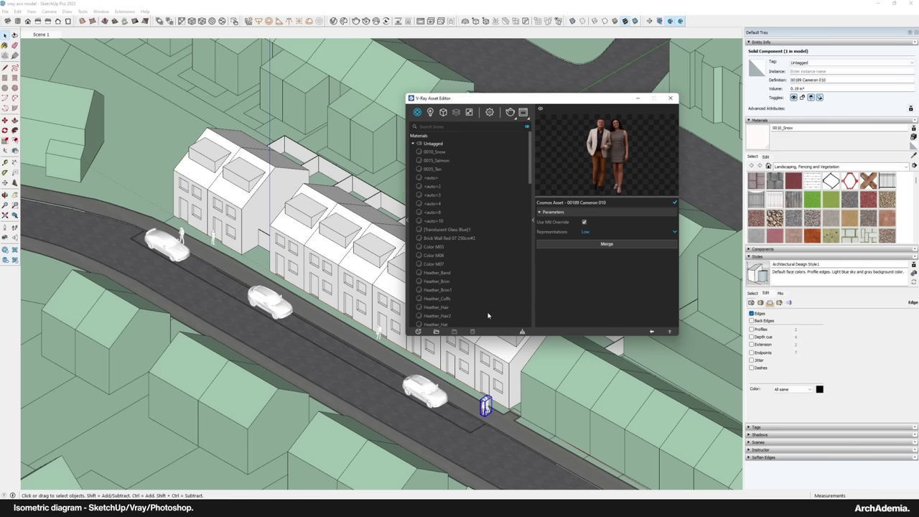
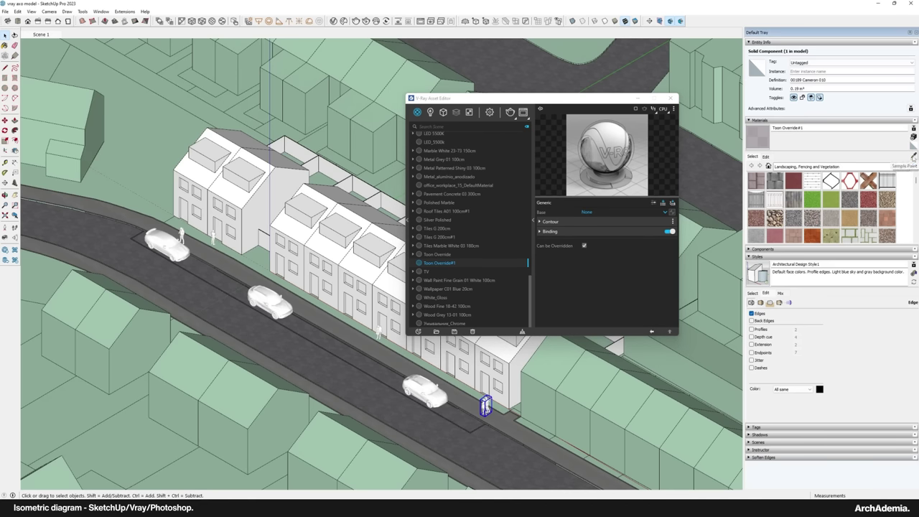
# Sample the green context buildings' material and assign Toon Override as the override material in the V-Ray render settings
pyautogui.click(914, 157)
pyautogui.click(258, 385)
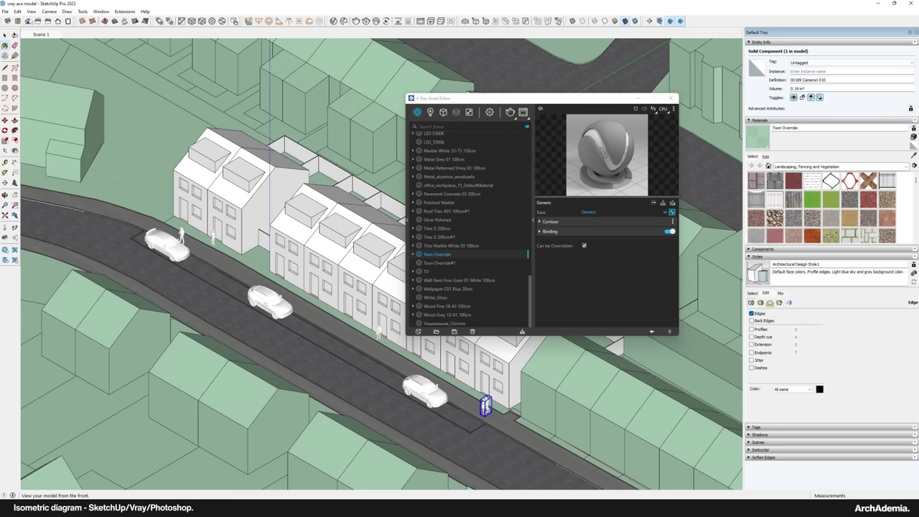
pyautogui.press('space')
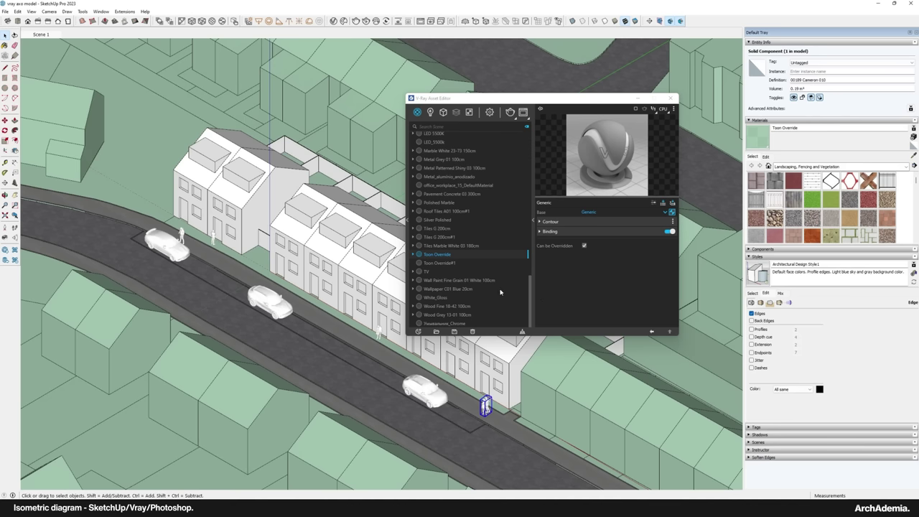
pyautogui.click(489, 113)
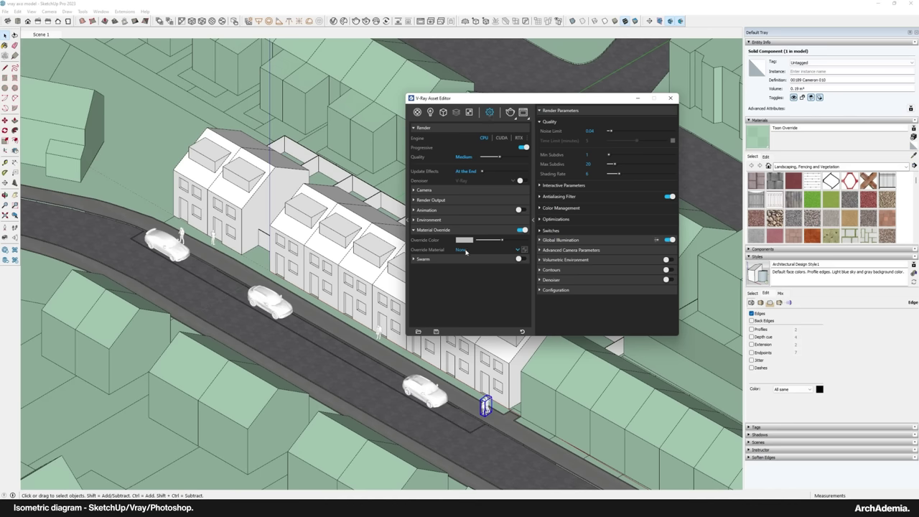
pyautogui.click(465, 250)
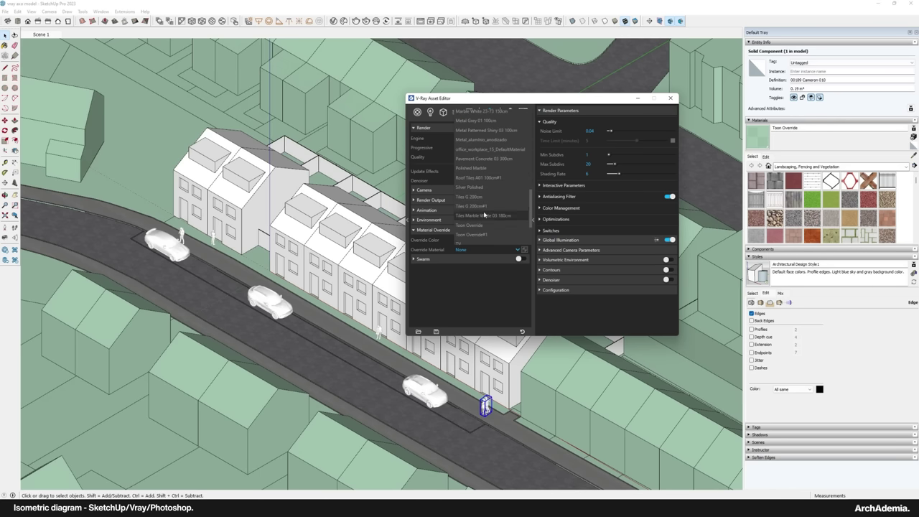
pyautogui.click(469, 225)
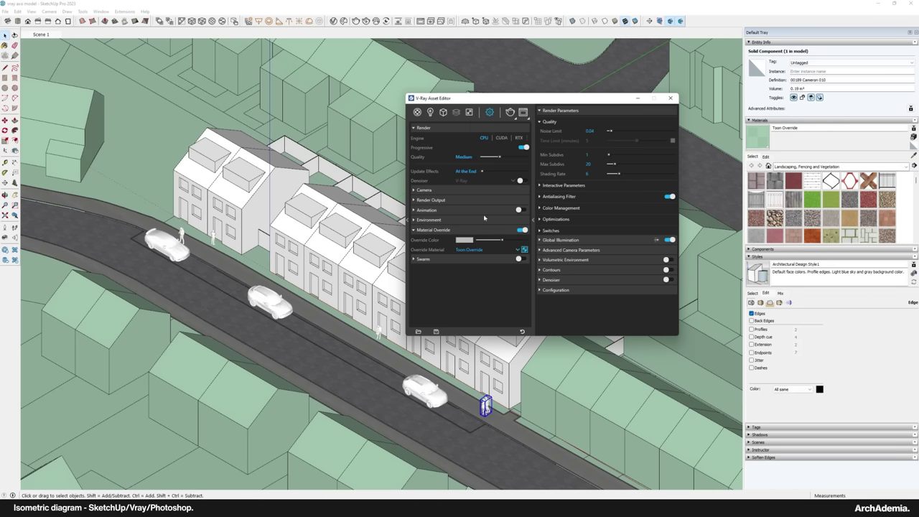
# Run a test render with the Toon Override material, inspect the terraced houses up close, and close the frame buffer
pyautogui.click(418, 113)
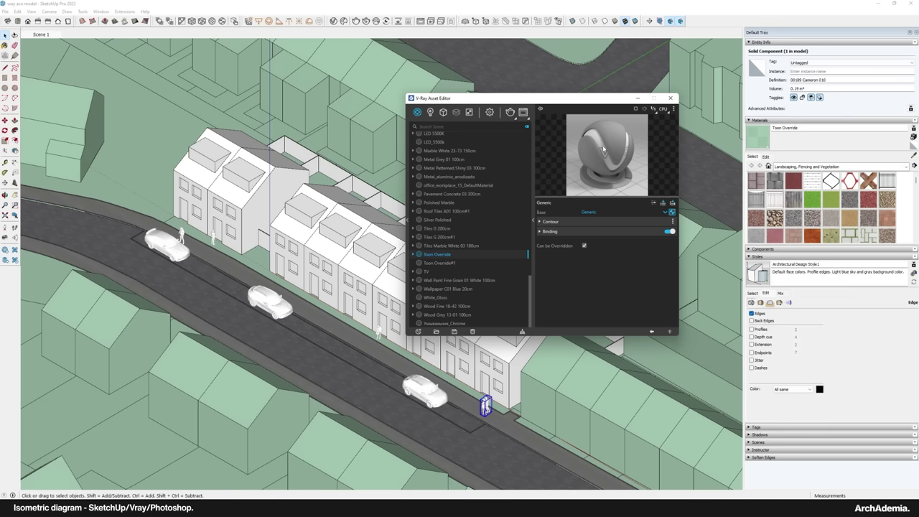
pyautogui.click(490, 113)
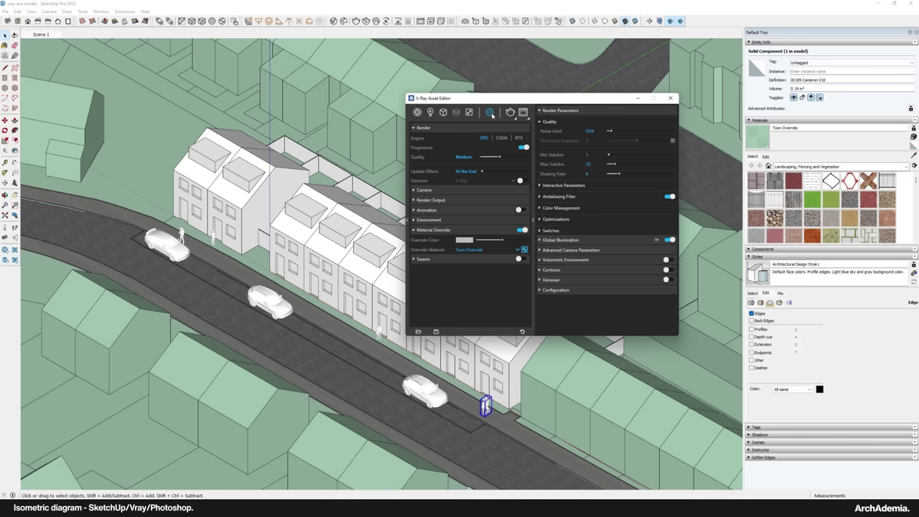
pyautogui.click(417, 113)
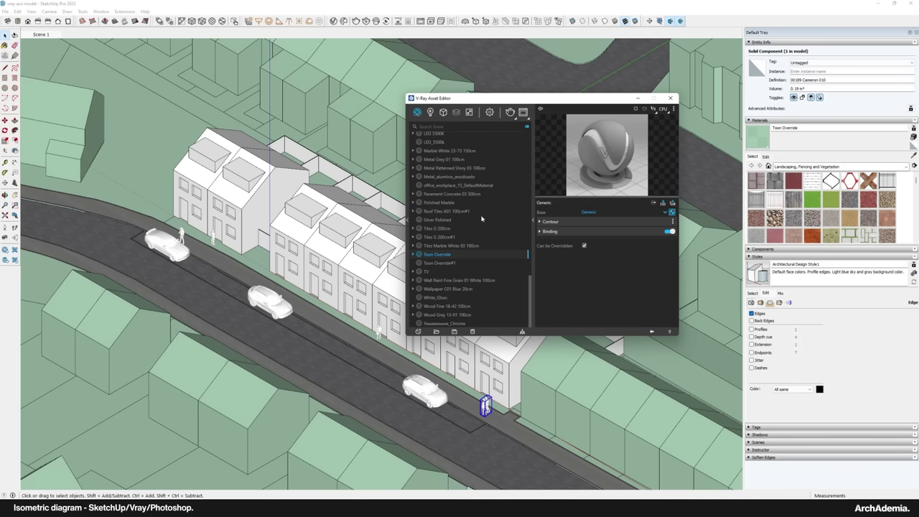
pyautogui.click(510, 112)
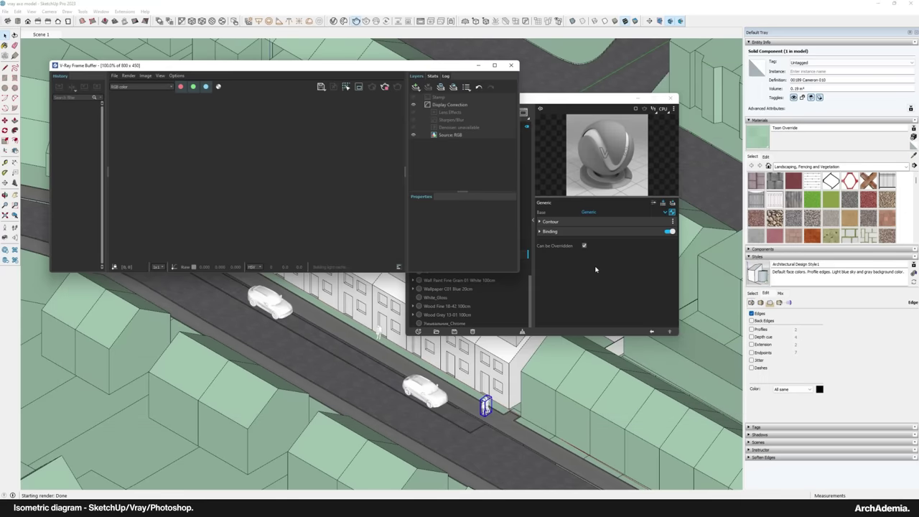
pyautogui.moveTo(183, 67); pyautogui.dragTo(314, 162)
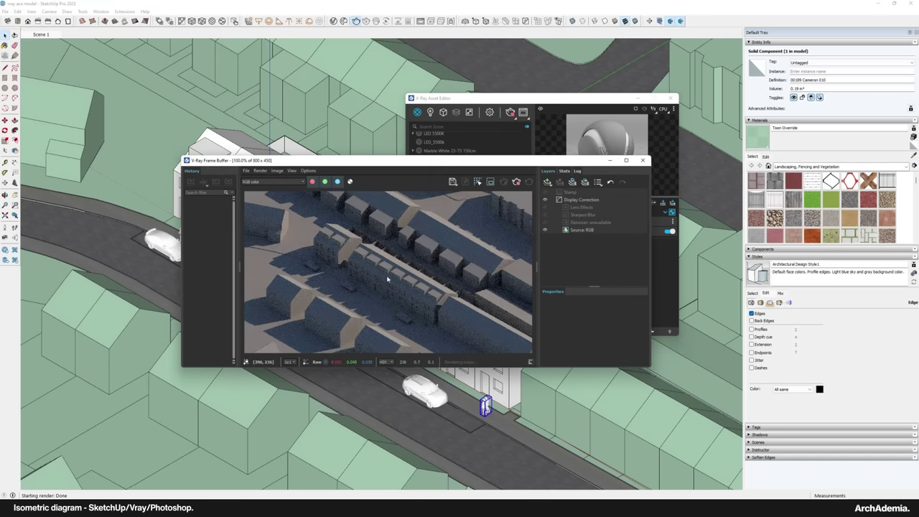
pyautogui.scroll(1, 396, 303)
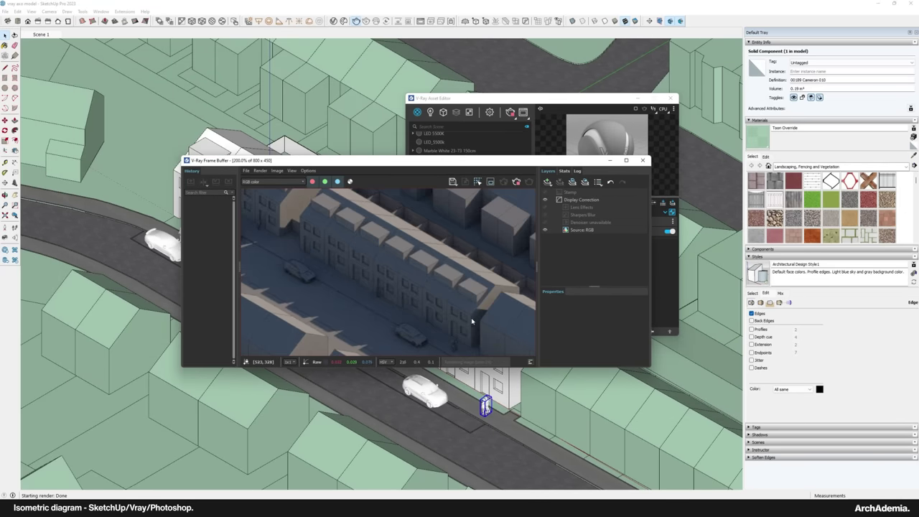
pyautogui.scroll(1, 472, 321)
pyautogui.scroll(-1, 440, 275)
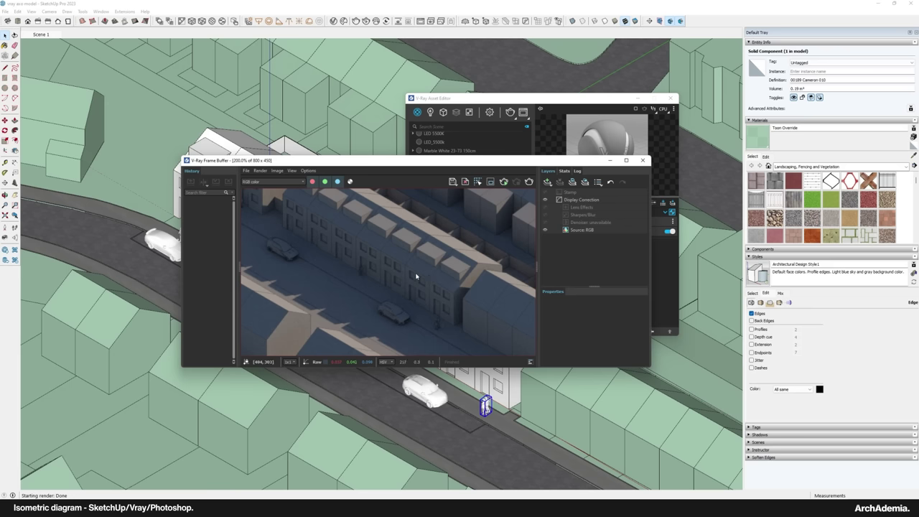
pyautogui.scroll(-1, 356, 272)
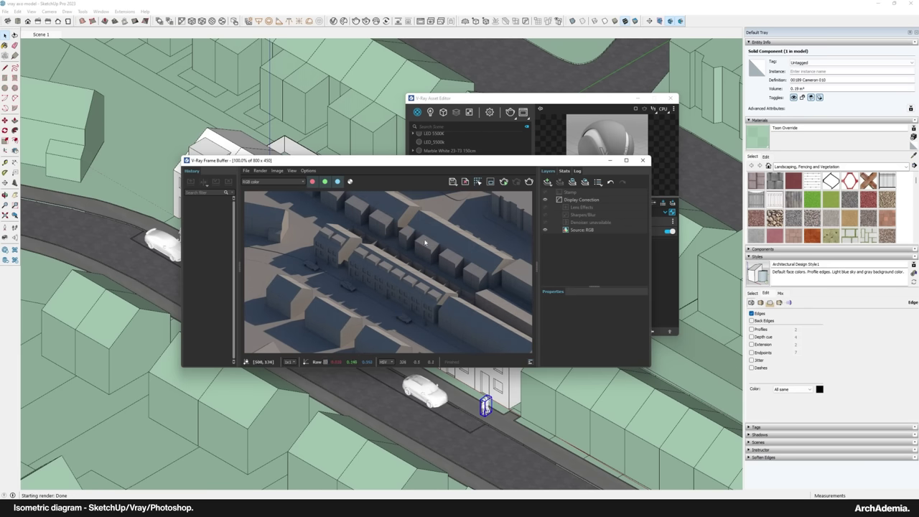
pyautogui.click(644, 161)
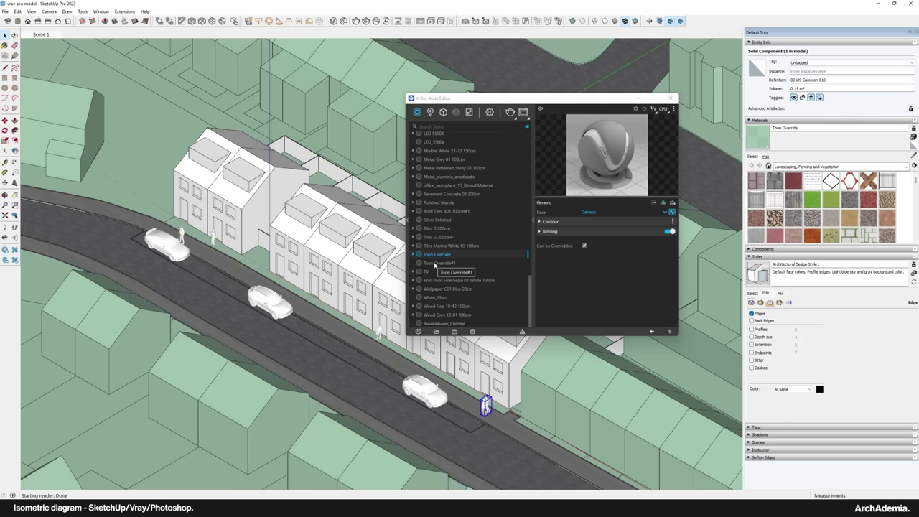
# Rename the Toon Override#1 material as Proposal Linework
pyautogui.click(435, 264)
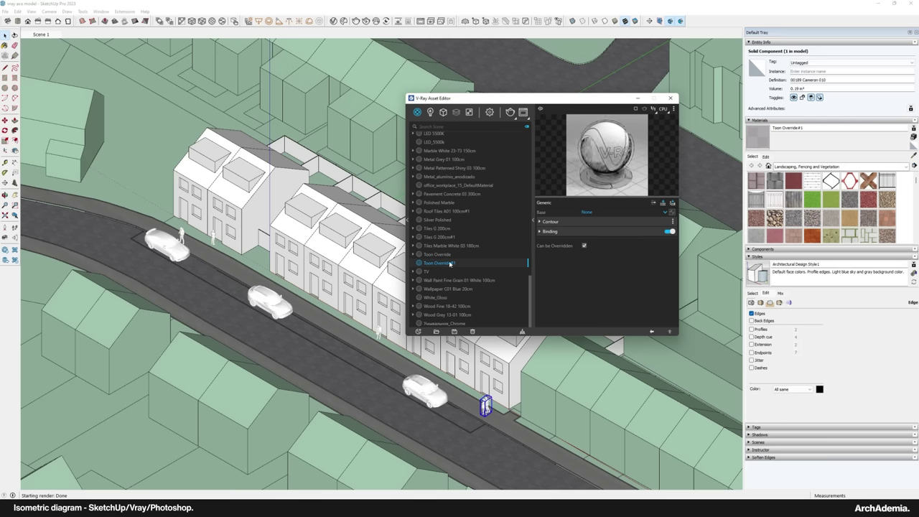
pyautogui.rightClick(445, 263)
pyautogui.click(451, 211)
pyautogui.write('Proposal Linework')
pyautogui.press('Return')
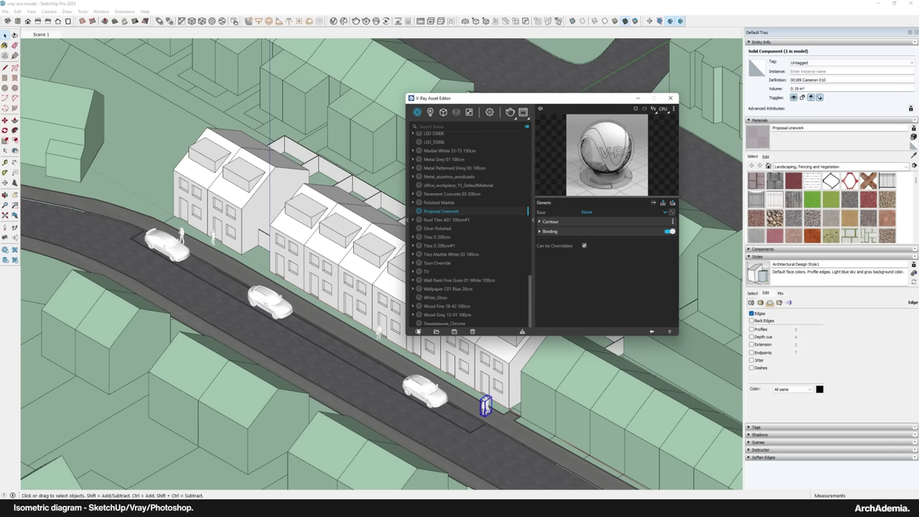
# Create a Generic V-Ray material named Soft Red and set its diffuse color to a light pinkish red
pyautogui.click(419, 331)
pyautogui.moveTo(452, 323)
pyautogui.click(477, 214)
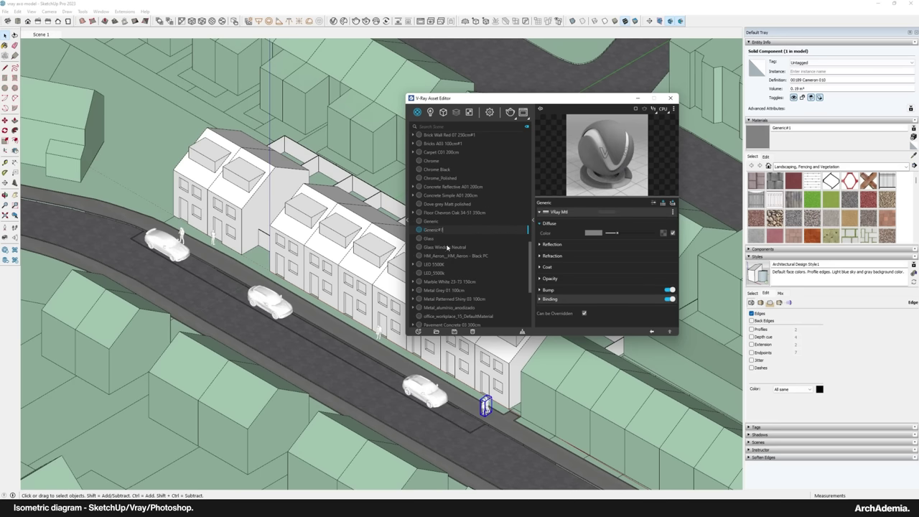
pyautogui.write('3dSoft Red')
pyautogui.press('Return')
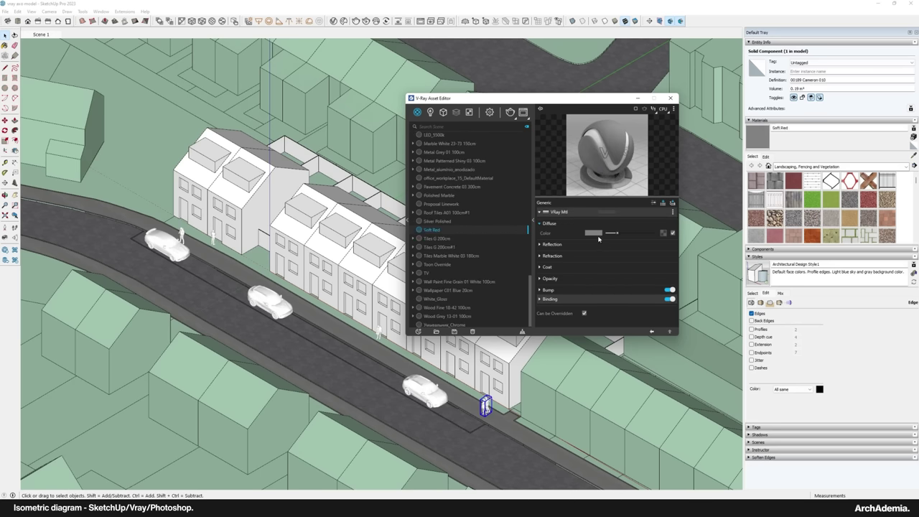
pyautogui.click(593, 233)
pyautogui.moveTo(384, 215); pyautogui.dragTo(370, 205)
pyautogui.click(568, 192)
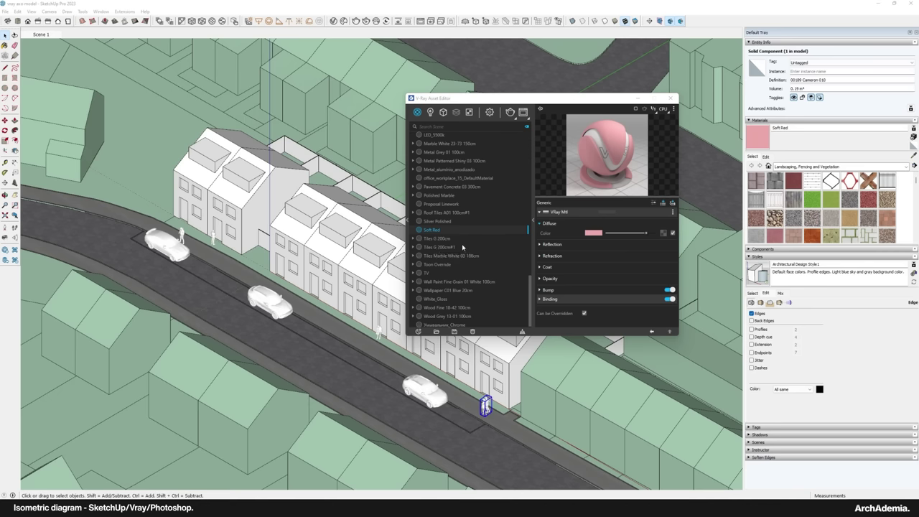
# Set Soft Red as the base of the Proposal Linework material and disable its Can be Overridden option
pyautogui.scroll(-1, 458, 291)
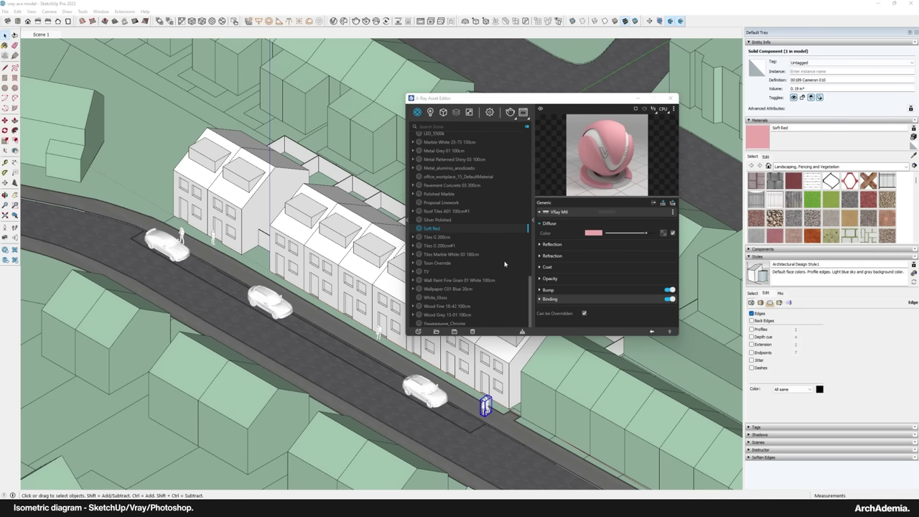
pyautogui.click(441, 203)
pyautogui.click(624, 212)
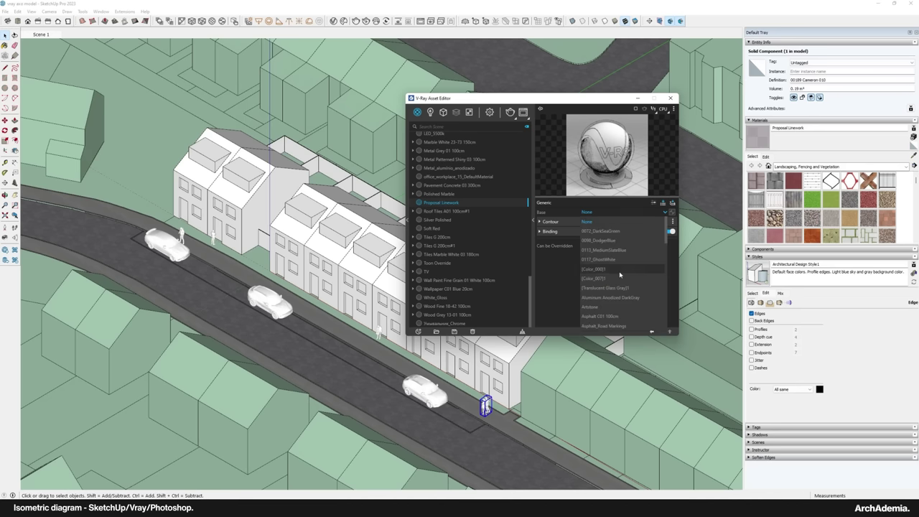
pyautogui.scroll(-10, 621, 275)
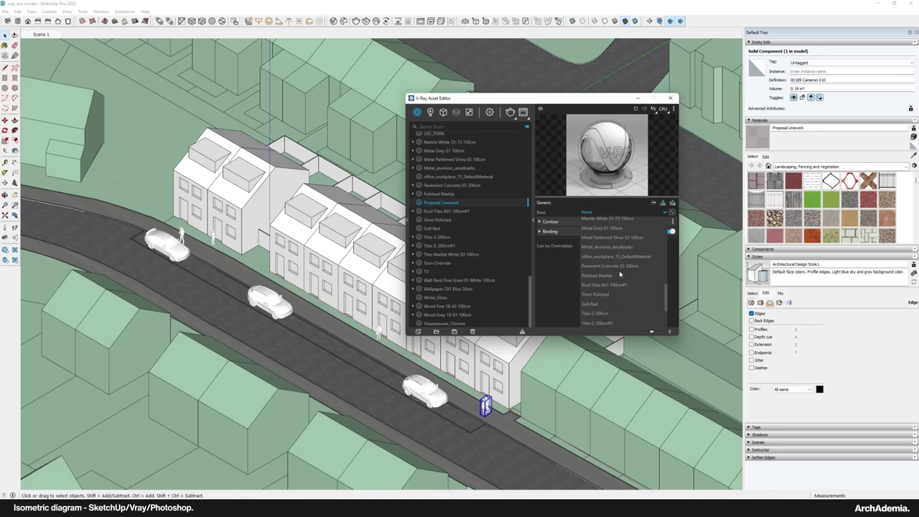
pyautogui.click(607, 269)
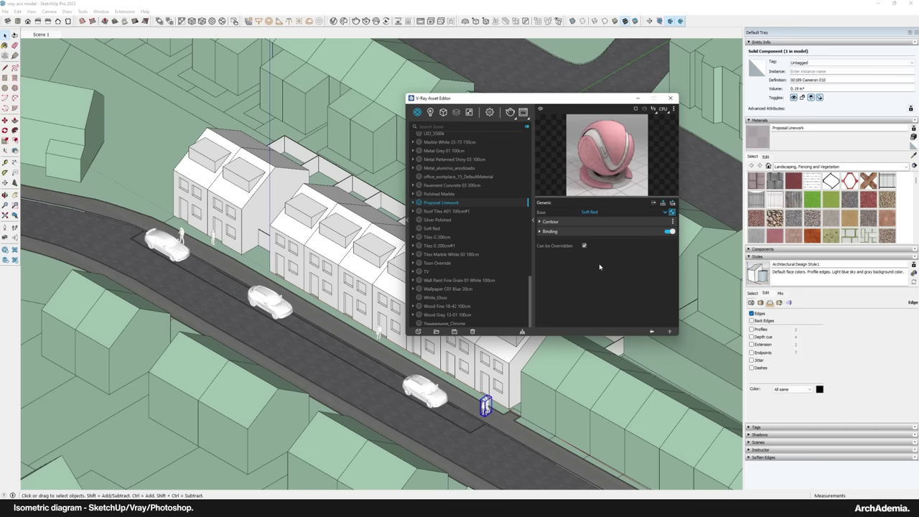
# Apply the Proposal Linework material to the white terraced house inside its component, finishing by leaving the component
pyautogui.doubleClick(308, 261)
pyautogui.click(330, 254)
pyautogui.scroll(4, 334, 255)
pyautogui.hotkey('ctrl', 't')
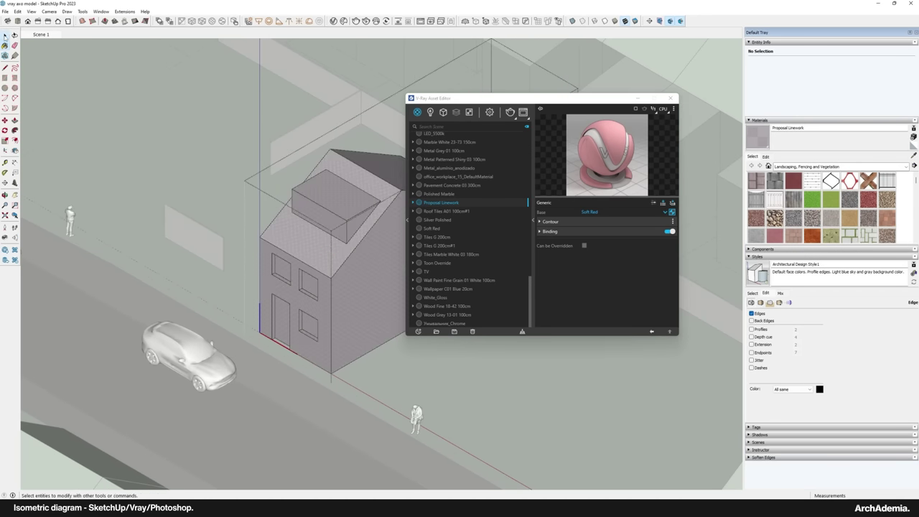
pyautogui.click(5, 37)
pyautogui.press('Escape')
# Paint the garden walls behind the terraced houses with the Proposal Linework material inside their component
pyautogui.scroll(-10, 273, 301)
pyautogui.scroll(7, 290, 286)
pyautogui.moveTo(290, 286)
pyautogui.mouseDown(button='middle')
pyautogui.moveTo(302, 276)
pyautogui.moveTo(297, 284)
pyautogui.mouseUp(button='middle')
pyautogui.scroll(2, 297, 284)
pyautogui.doubleClick(283, 225)
pyautogui.click(758, 136)
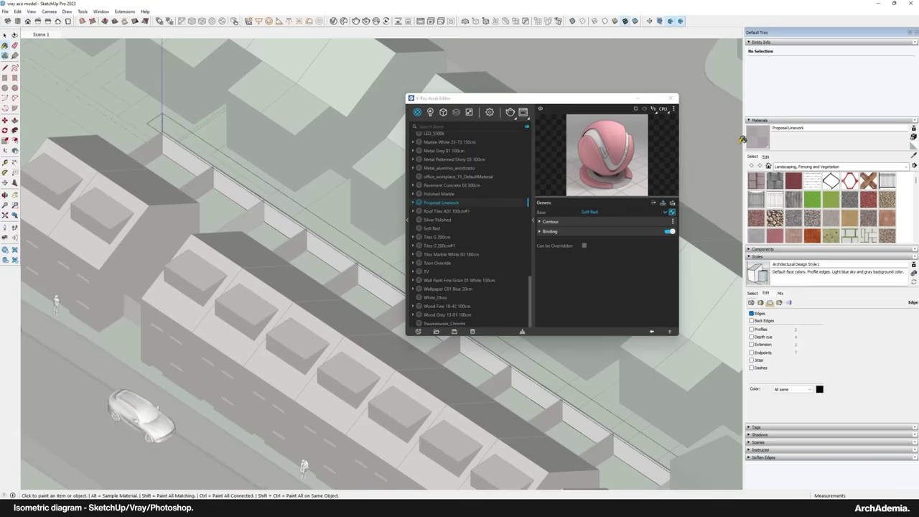
pyautogui.click(289, 214)
pyautogui.click(5, 36)
pyautogui.press('Escape')
# Select the remaining unpainted boundary wall pieces around the terrace and combine them into one group
pyautogui.moveTo(201, 191); pyautogui.dragTo(202, 201, button='middle')
pyautogui.scroll(4, 232, 223)
pyautogui.click(263, 207)
pyautogui.keyDown('shift'); pyautogui.click(63, 383); pyautogui.keyUp('shift')
pyautogui.scroll(-5, 127, 253)
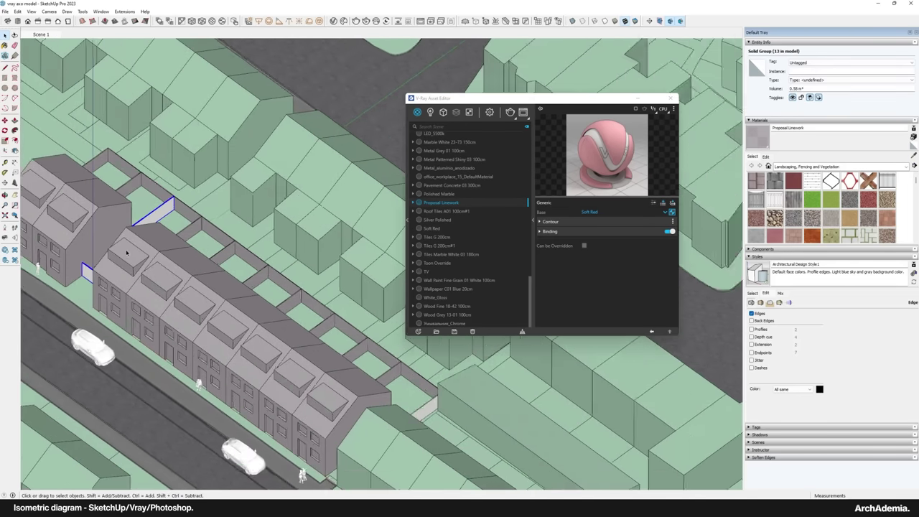
pyautogui.scroll(5, 126, 253)
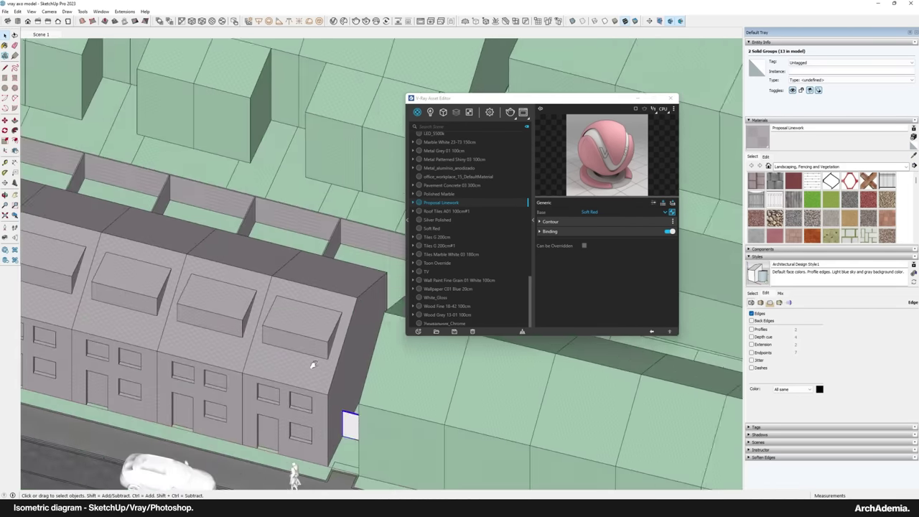
pyautogui.moveTo(314, 365); pyautogui.dragTo(200, 368, button='middle')
pyautogui.keyDown('shift'); pyautogui.click(310, 333); pyautogui.keyUp('shift')
pyautogui.rightClick(310, 333)
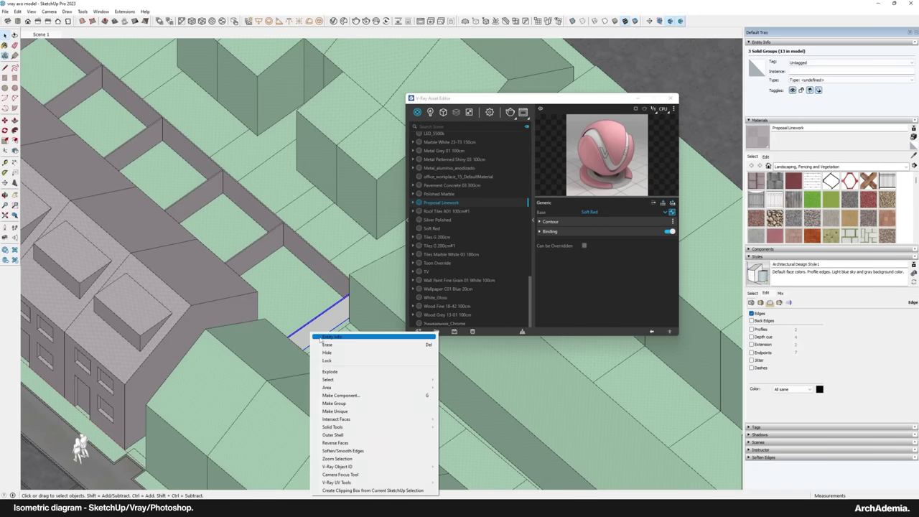
pyautogui.click(333, 403)
# Open the new boundary wall group and paint its walls with the Proposal Linework material
pyautogui.doubleClick(310, 338)
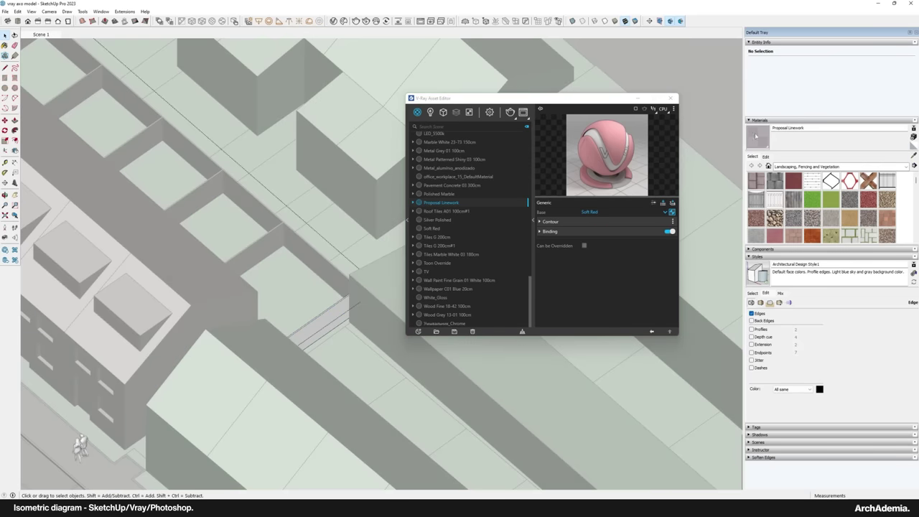
pyautogui.click(756, 136)
pyautogui.click(312, 330)
pyautogui.scroll(-4, 367, 334)
pyautogui.moveTo(369, 335)
pyautogui.mouseDown(button='middle')
pyautogui.moveTo(307, 318)
pyautogui.moveTo(257, 262)
pyautogui.mouseUp(button='middle')
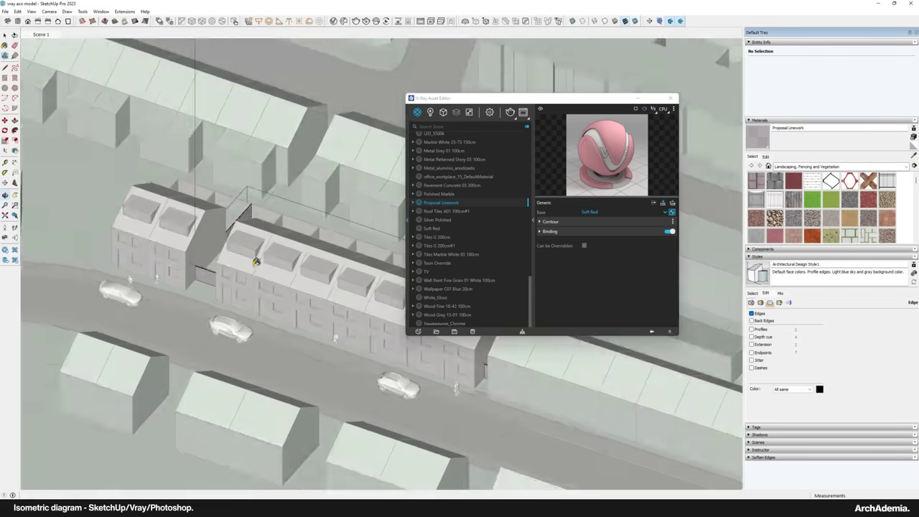
pyautogui.scroll(3, 255, 262)
pyautogui.scroll(-8, 238, 261)
pyautogui.press('space')
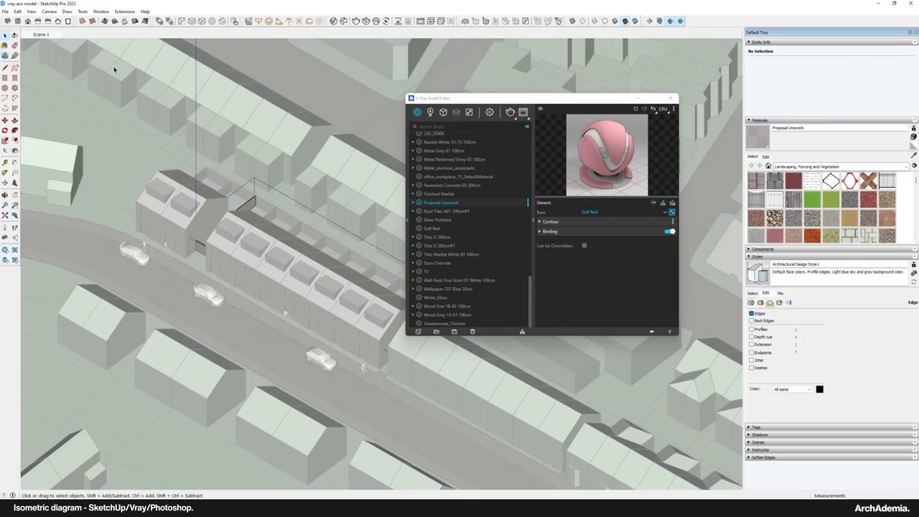
# Return to the Scene 1 view, render it with V-Ray and check the red terrace up close
pyautogui.click(48, 34)
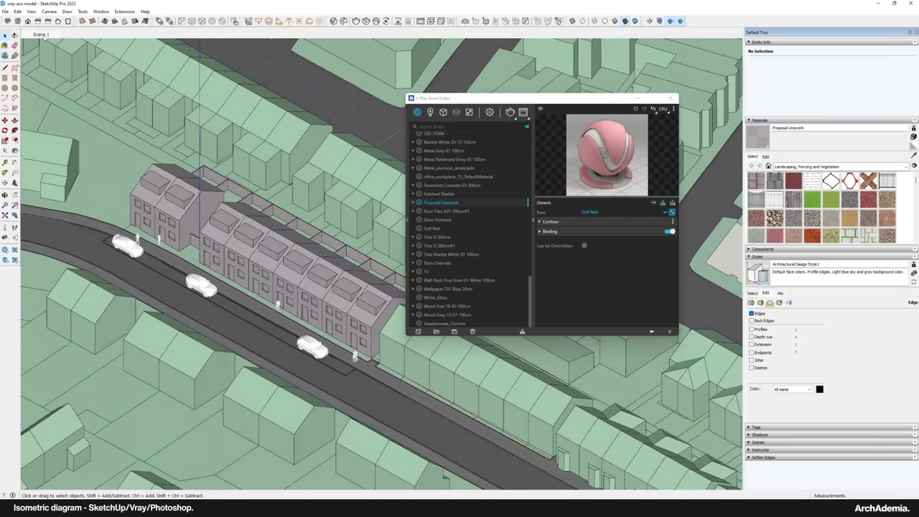
pyautogui.click(510, 113)
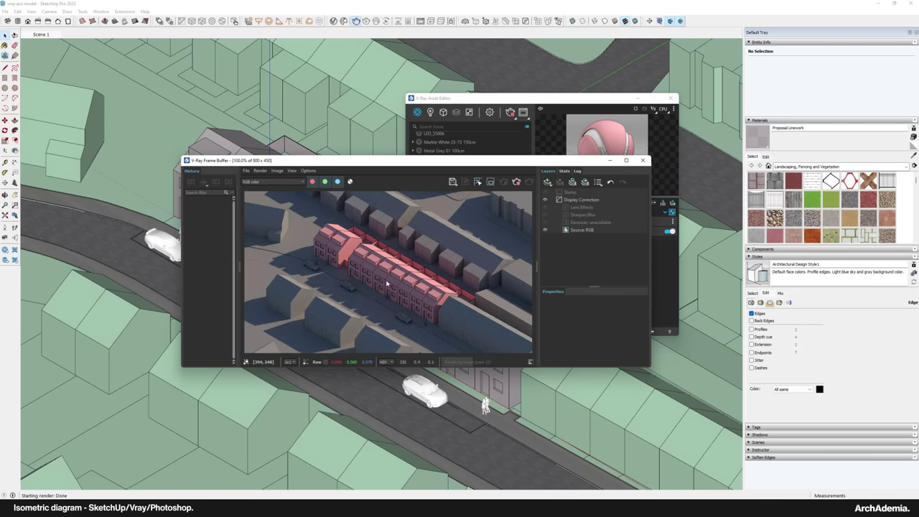
pyautogui.scroll(2, 386, 285)
pyautogui.scroll(-1, 387, 284)
pyautogui.moveTo(393, 162); pyautogui.dragTo(294, 158)
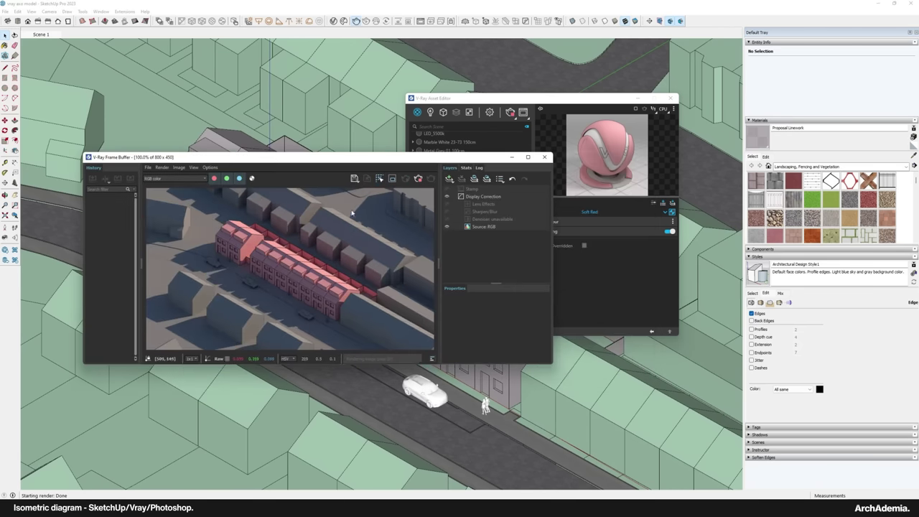
# Shift the Soft Red material's diffuse colour to a paler, less saturated pink and close the render window
pyautogui.click(602, 285)
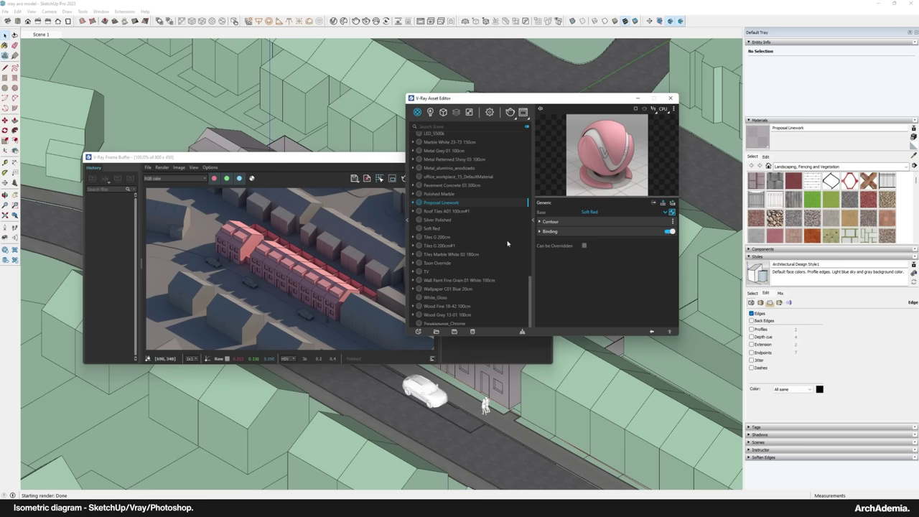
pyautogui.scroll(6, 450, 233)
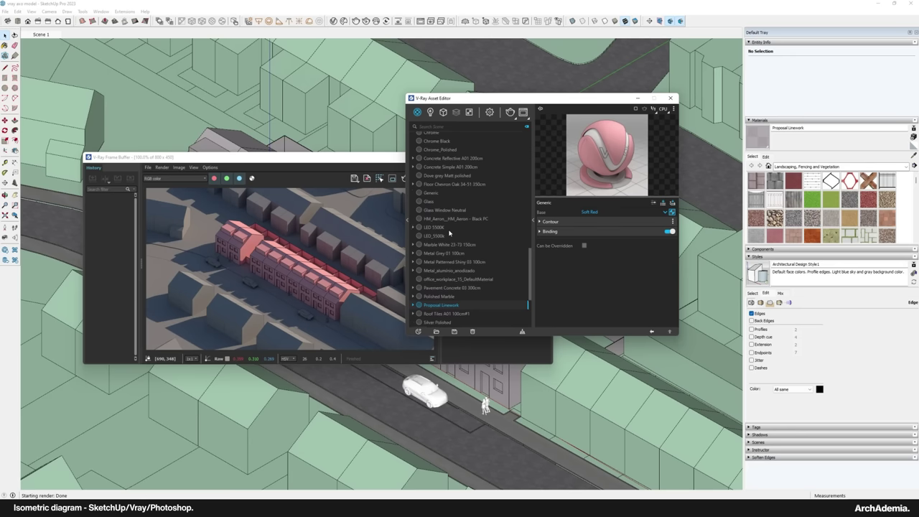
pyautogui.scroll(-6, 450, 232)
pyautogui.click(434, 229)
pyautogui.click(592, 233)
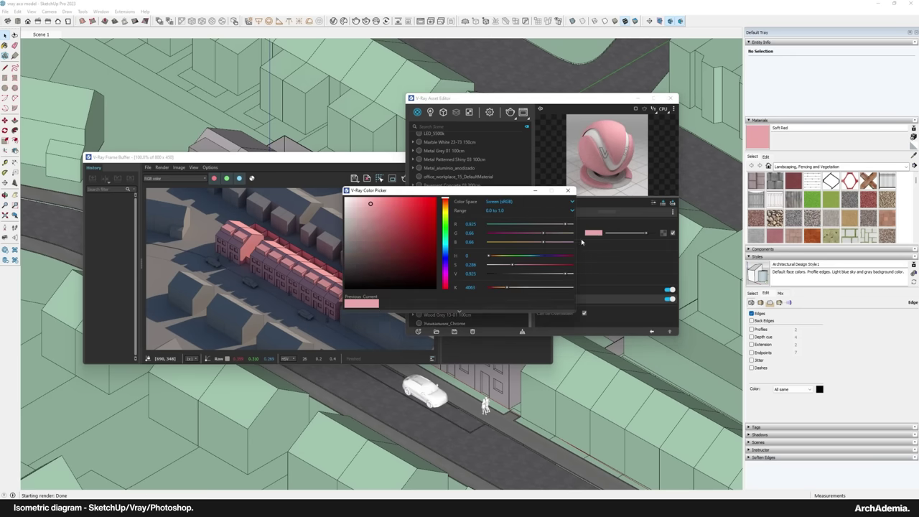
pyautogui.moveTo(373, 209); pyautogui.dragTo(358, 214)
pyautogui.click(567, 190)
pyautogui.click(333, 176)
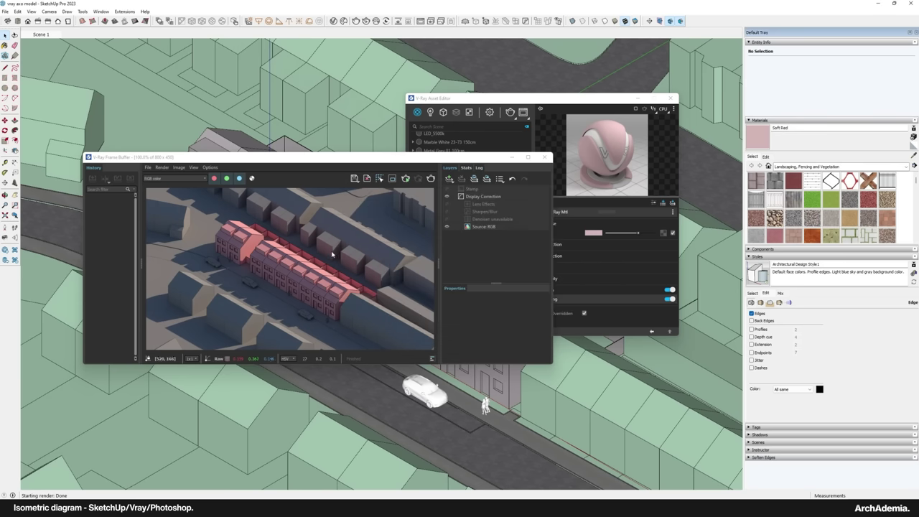
pyautogui.click(545, 157)
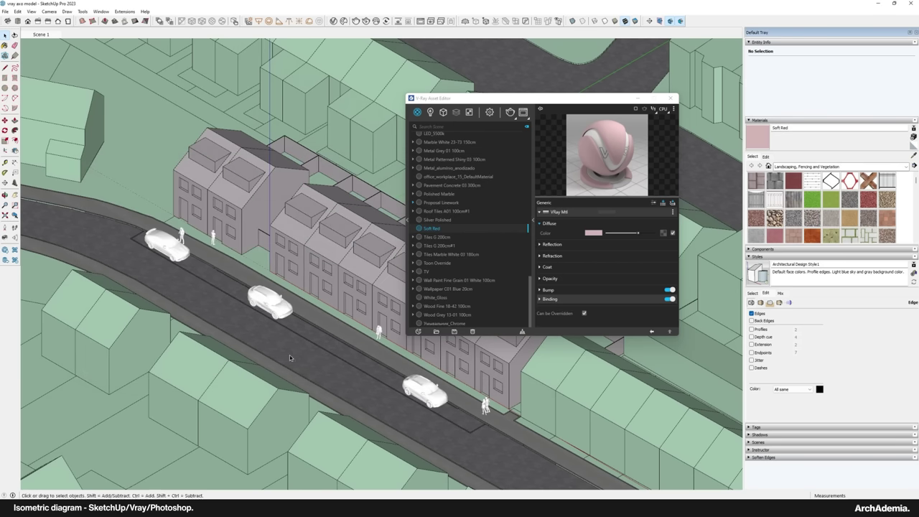
# Duplicate the Toon Override material and select the copy
pyautogui.click(434, 264)
pyautogui.rightClick(435, 264)
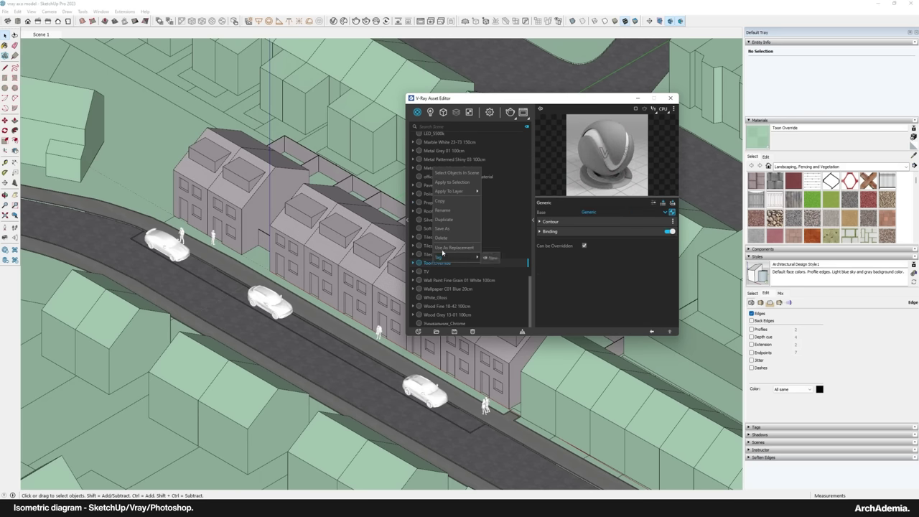
pyautogui.click(445, 220)
pyautogui.click(440, 273)
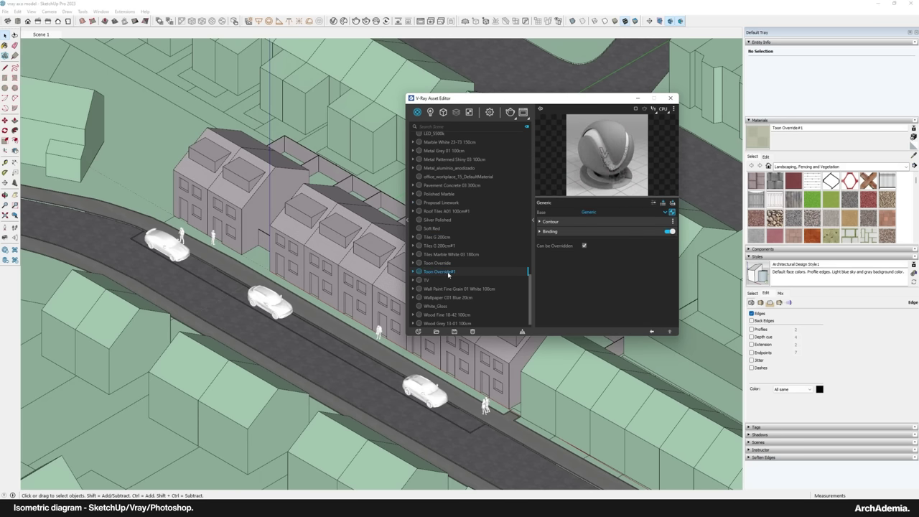
# Create a new Generic V-Ray material, rename it Road and darken its diffuse colour slightly
pyautogui.click(419, 332)
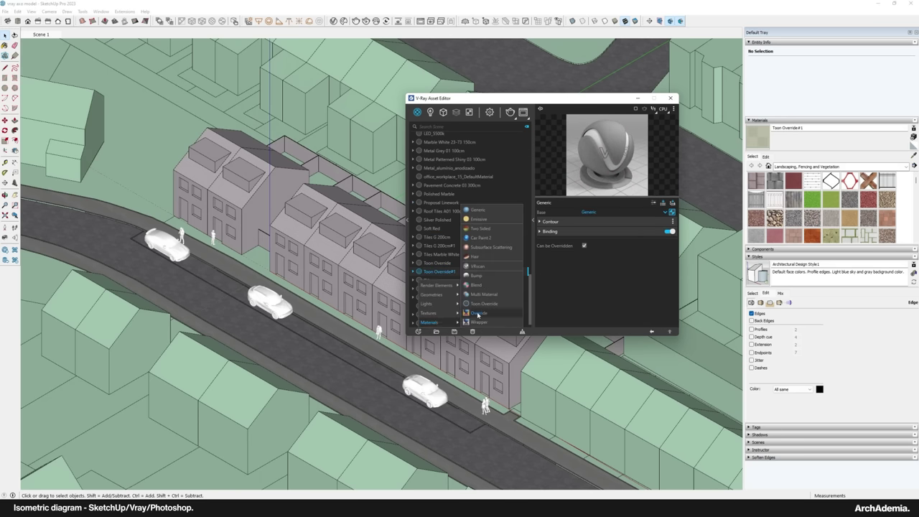
pyautogui.click(492, 212)
pyautogui.rightClick(435, 236)
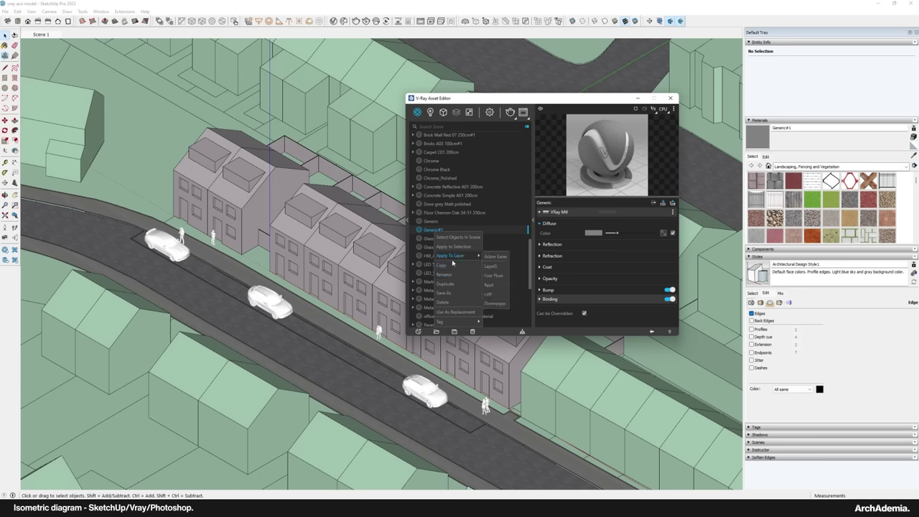
pyautogui.click(452, 240)
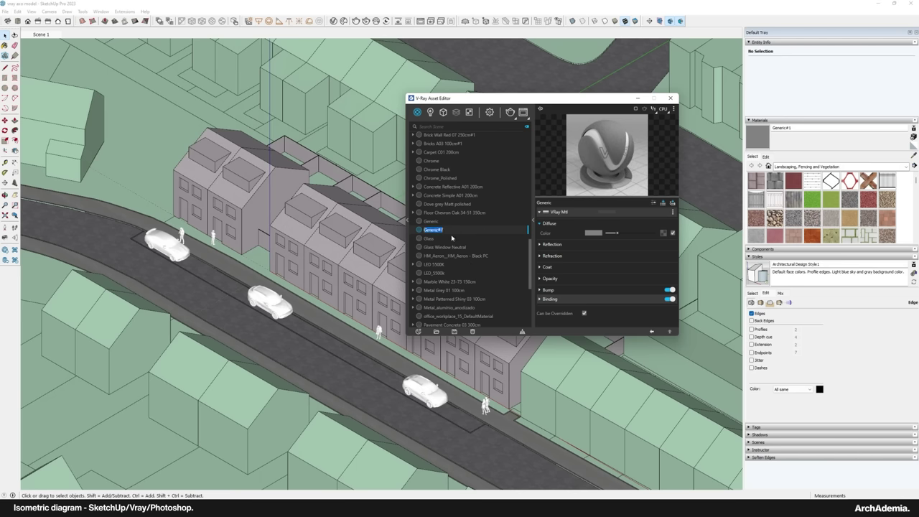
pyautogui.write('d')
pyautogui.press('Return')
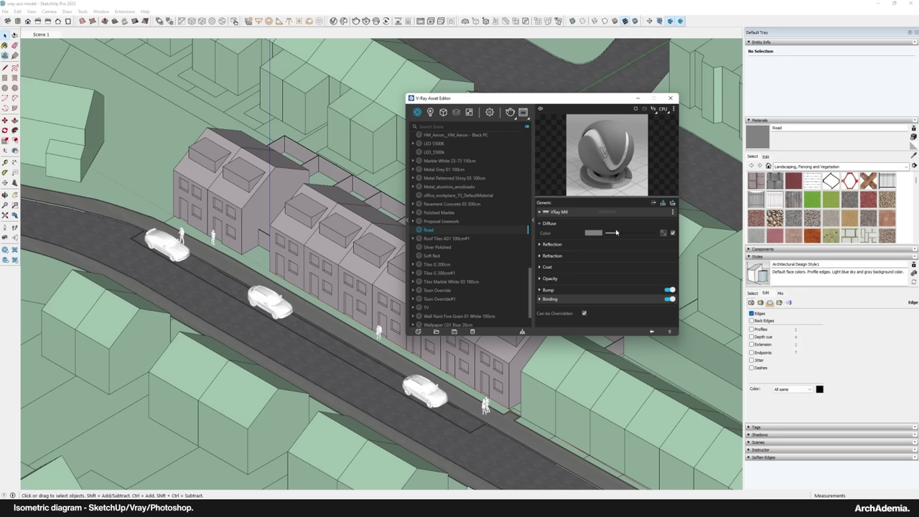
pyautogui.moveTo(618, 234); pyautogui.dragTo(612, 234)
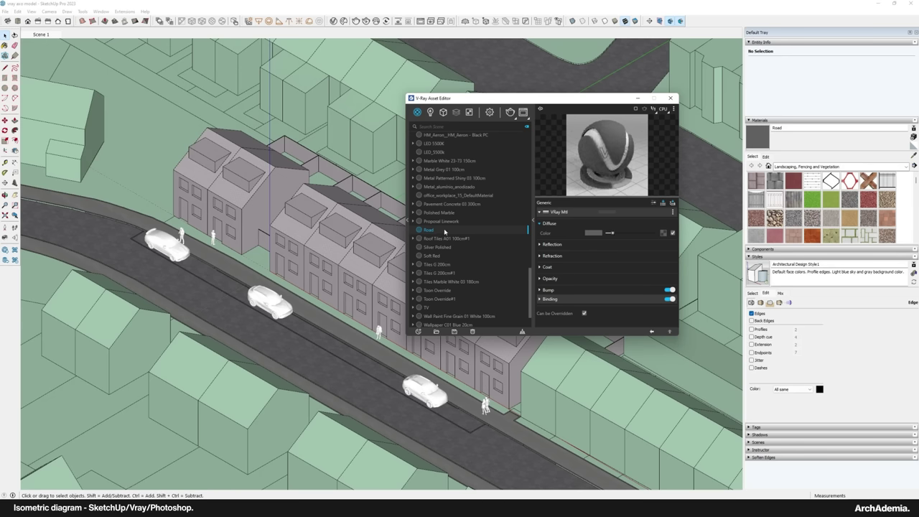
# Set the base of Toon Override#1 to the Road material and disable Can be Overridden
pyautogui.scroll(-2, 445, 231)
pyautogui.click(440, 263)
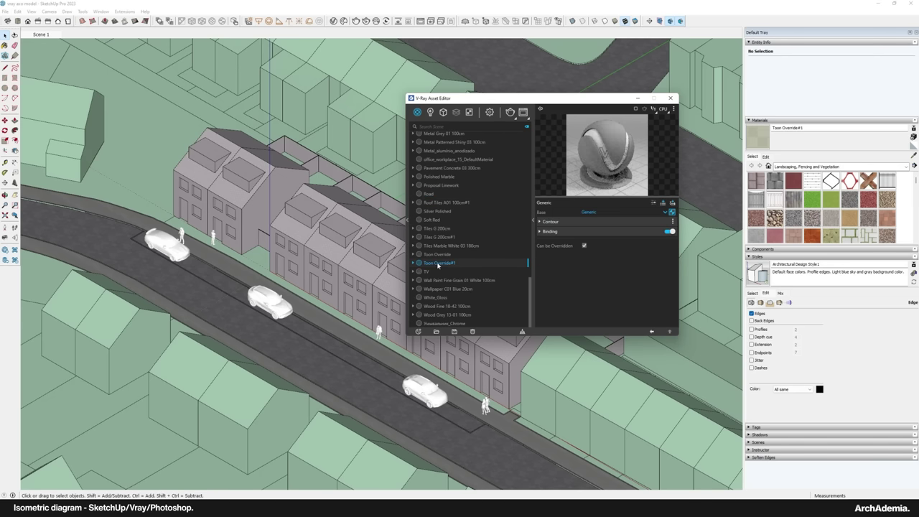
pyautogui.click(587, 212)
pyautogui.scroll(-10, 614, 263)
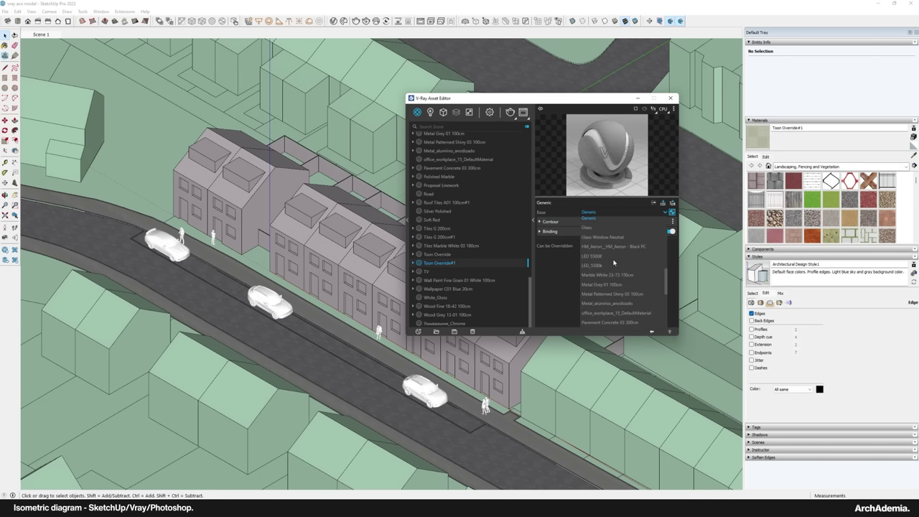
pyautogui.scroll(3, 615, 263)
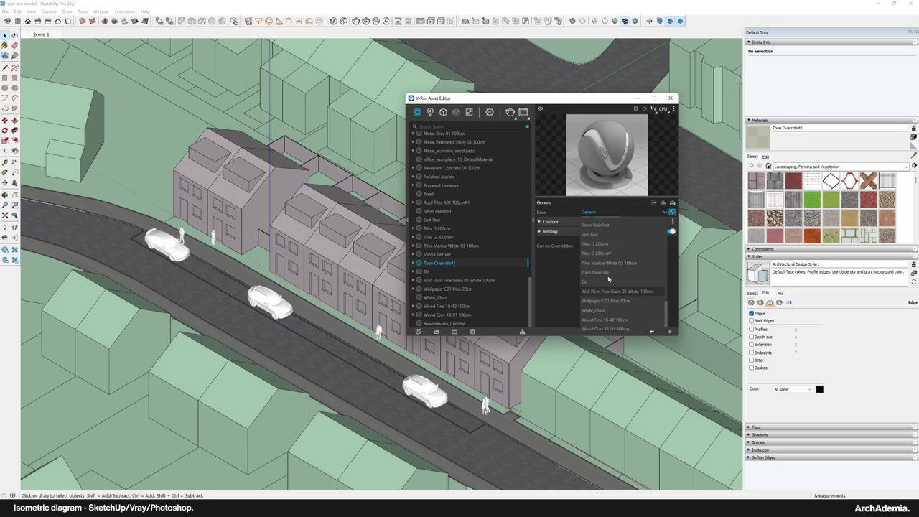
pyautogui.click(587, 243)
pyautogui.click(585, 245)
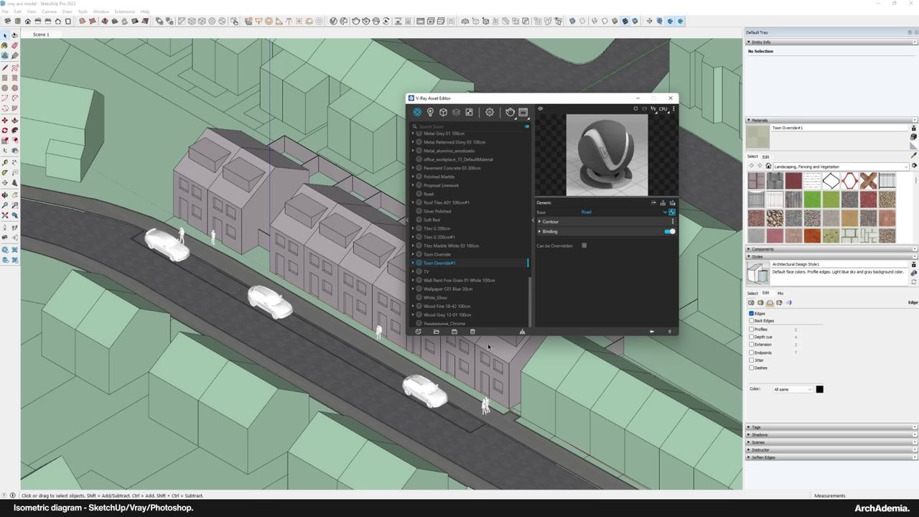
# Open the ground with the road surface for editing and hide the rest of the model
pyautogui.click(333, 378)
pyautogui.click(31, 12)
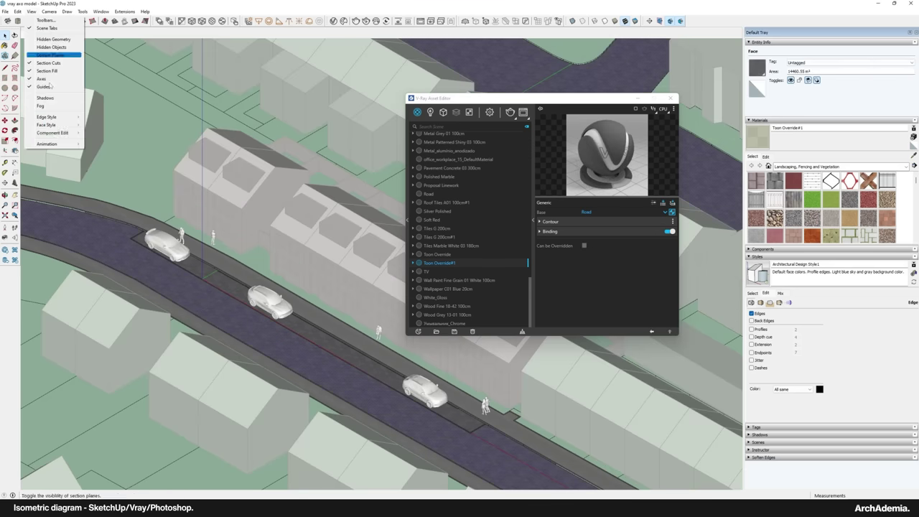
pyautogui.moveTo(63, 135)
pyautogui.click(108, 133)
# Paint all matching dark road faces with Toon Override#1, restore the rest of the model and leave the ground's editing mode
pyautogui.scroll(-10, 243, 306)
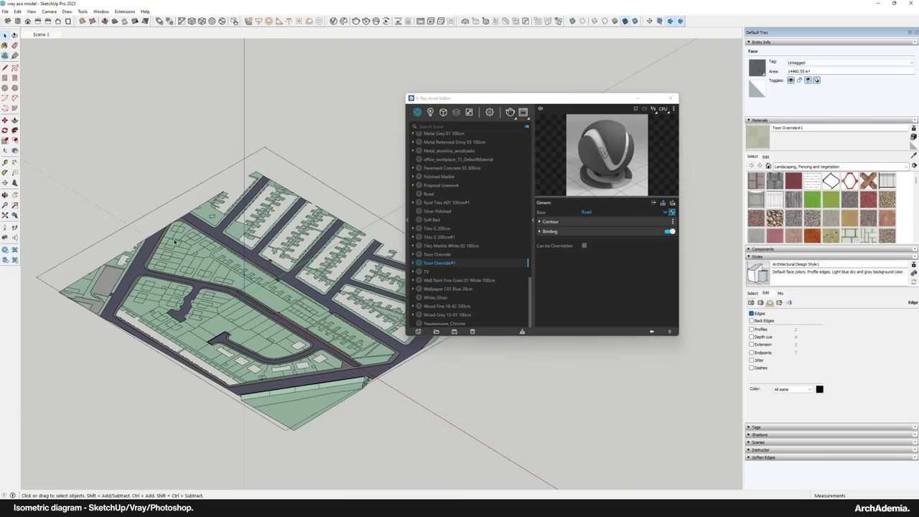
pyautogui.press('b')
pyautogui.scroll(5, 316, 280)
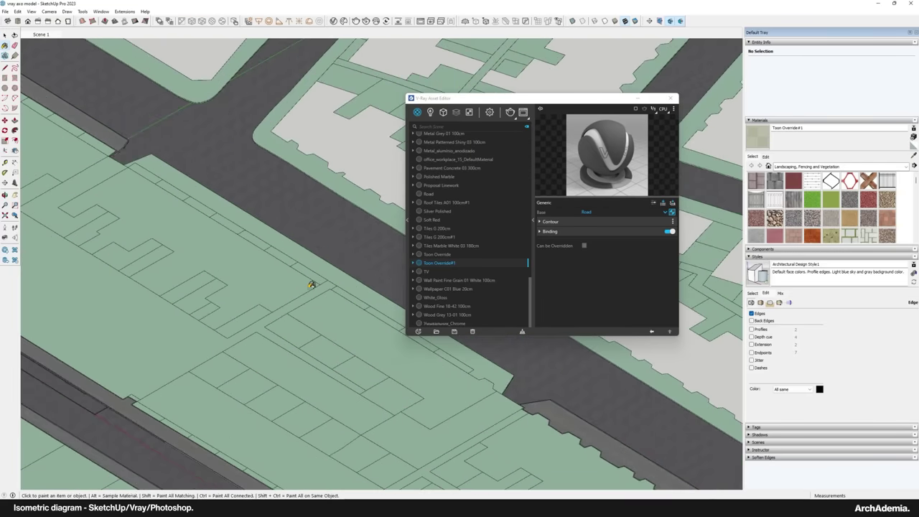
pyautogui.keyDown('shift'); pyautogui.click(327, 239); pyautogui.keyUp('shift')
pyautogui.scroll(-3, 303, 260)
pyautogui.scroll(7, 194, 372)
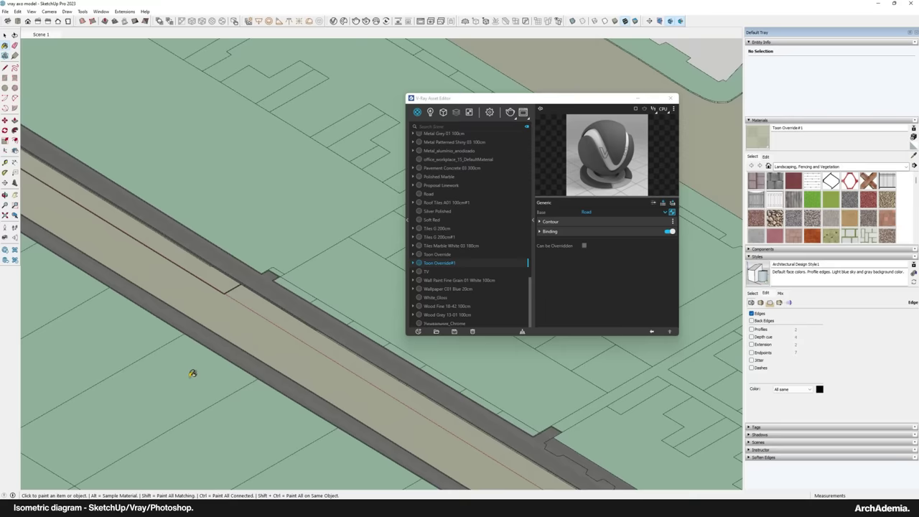
pyautogui.scroll(-10, 311, 280)
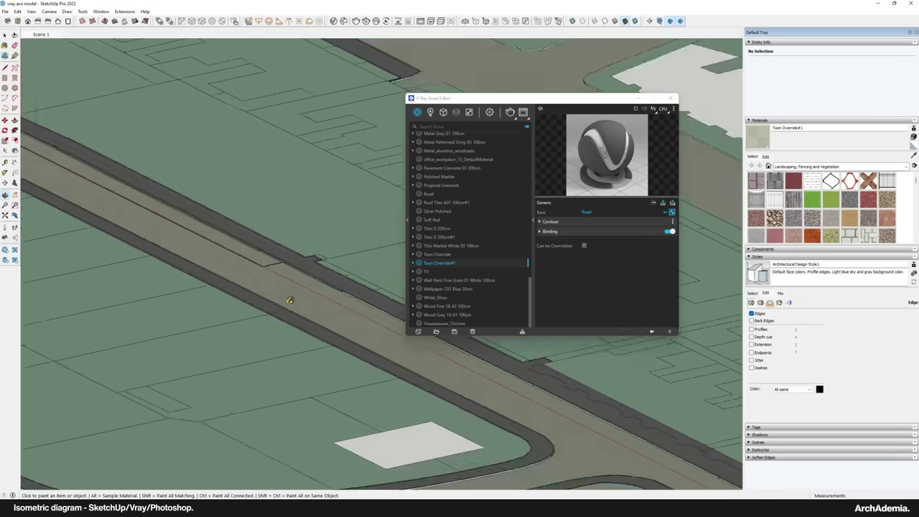
pyautogui.press('space')
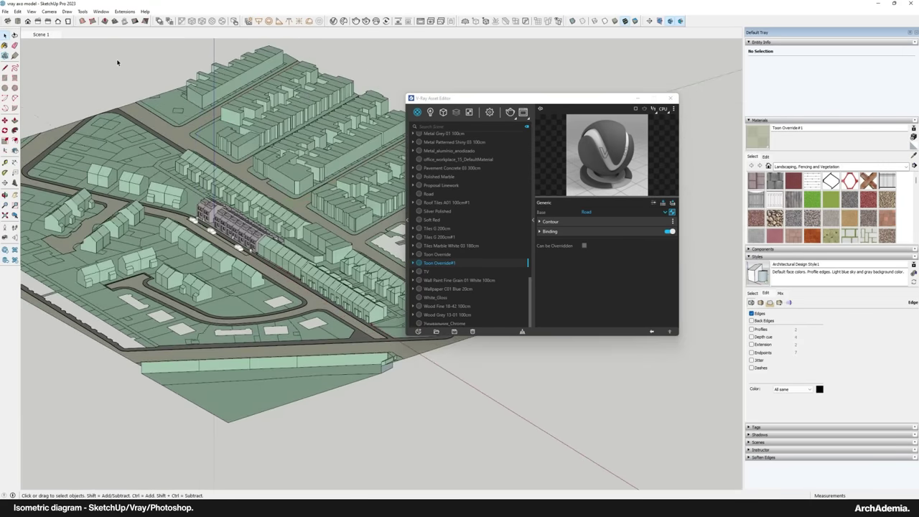
# Restore the Scene 1 view, render it, check the road around the terrace and stop the render
pyautogui.click(41, 36)
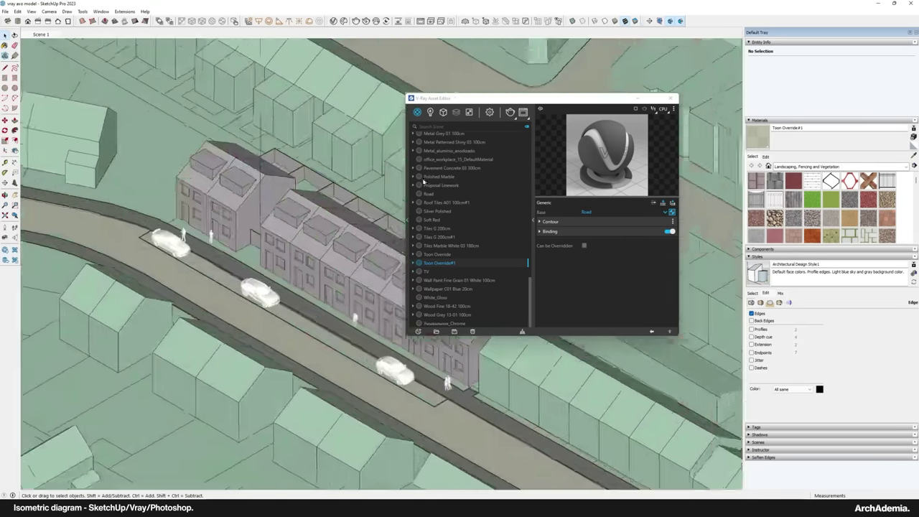
pyautogui.click(510, 112)
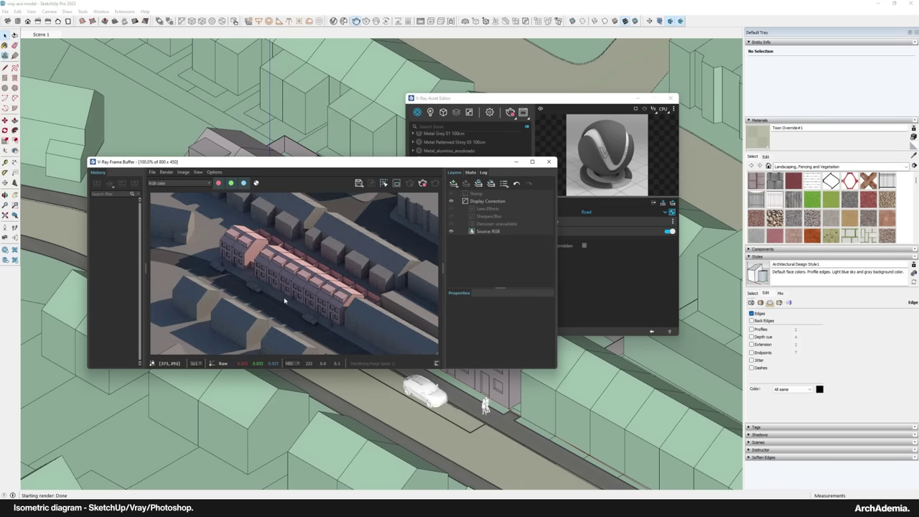
pyautogui.scroll(1, 234, 284)
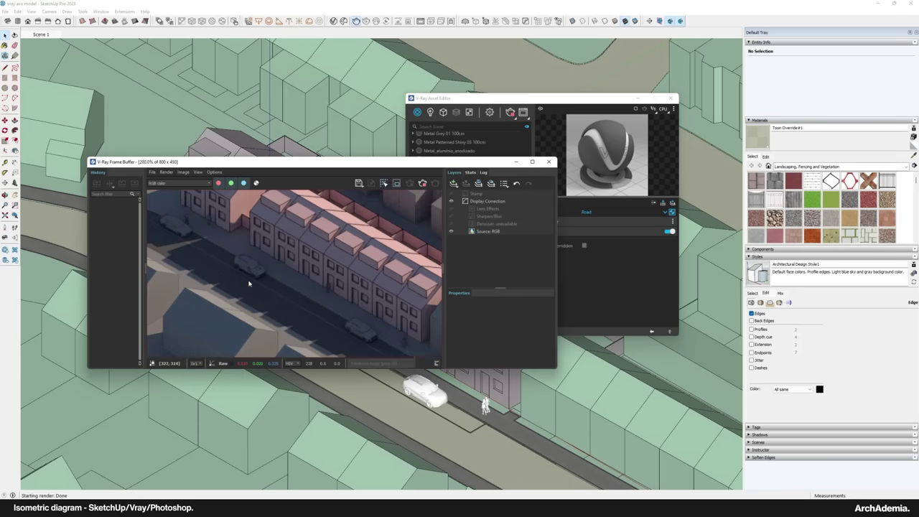
pyautogui.scroll(-1, 250, 285)
pyautogui.click(422, 183)
pyautogui.moveTo(458, 162); pyautogui.dragTo(395, 117)
# Lighten the Road material's diffuse colour slightly and render the scene again
pyautogui.click(589, 293)
pyautogui.click(429, 194)
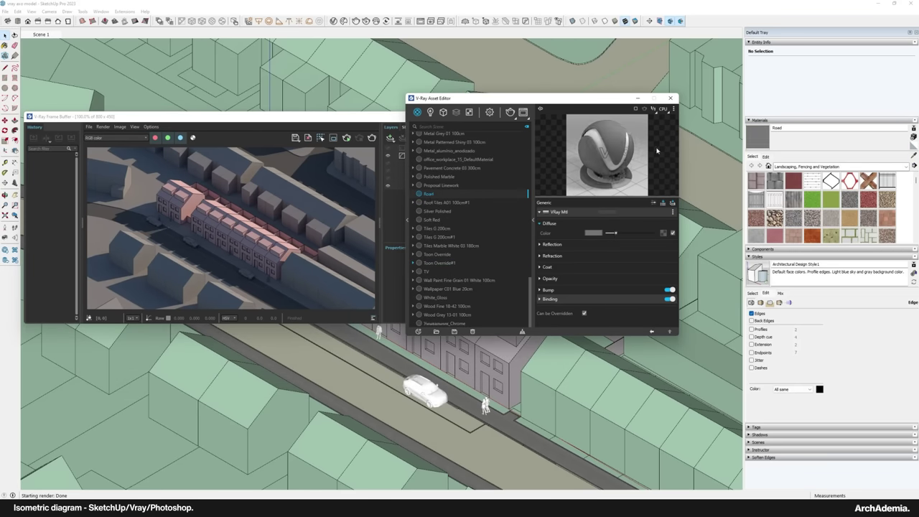
pyautogui.moveTo(313, 119); pyautogui.dragTo(320, 121)
pyautogui.click(379, 139)
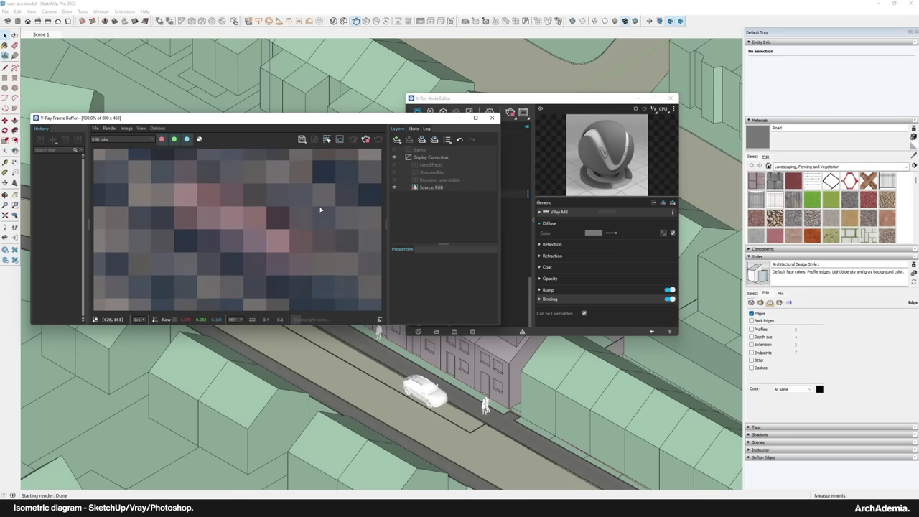
# Examine the road tone, cars and terrace linework in the new render
pyautogui.moveTo(242, 120); pyautogui.dragTo(279, 138)
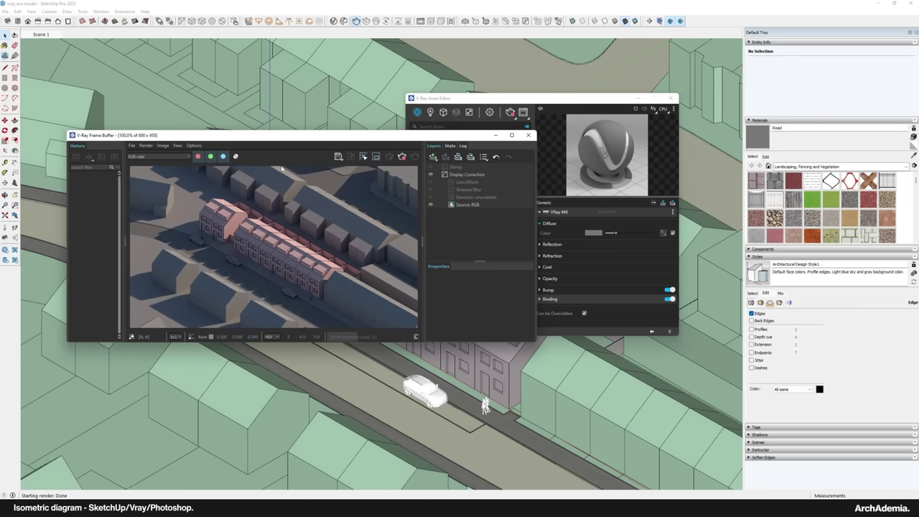
pyautogui.scroll(2, 263, 281)
pyautogui.scroll(-2, 267, 287)
pyautogui.scroll(1, 215, 262)
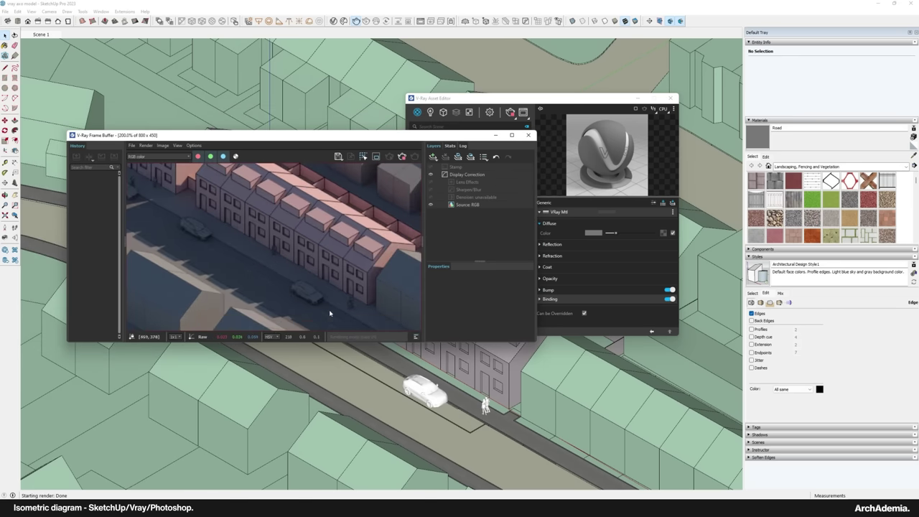
pyautogui.scroll(-1, 284, 291)
pyautogui.scroll(1, 216, 262)
pyautogui.scroll(-1, 202, 257)
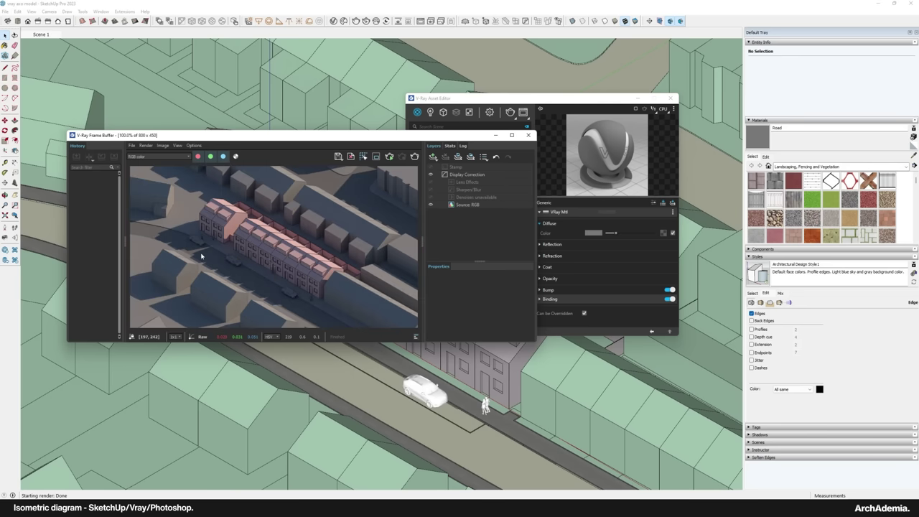
# Check the contour settings of Toon Override#1 against the terrace linework in the render
pyautogui.moveTo(324, 135); pyautogui.dragTo(314, 142)
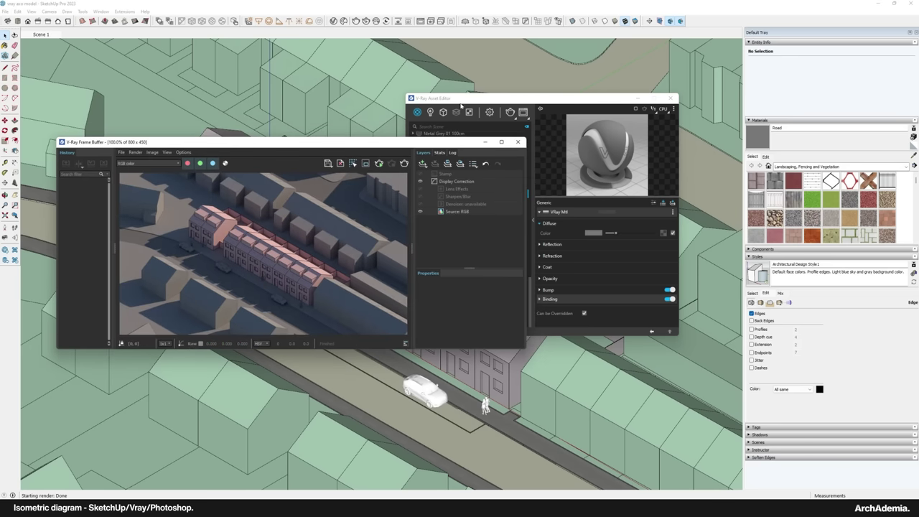
pyautogui.moveTo(459, 102); pyautogui.dragTo(495, 106)
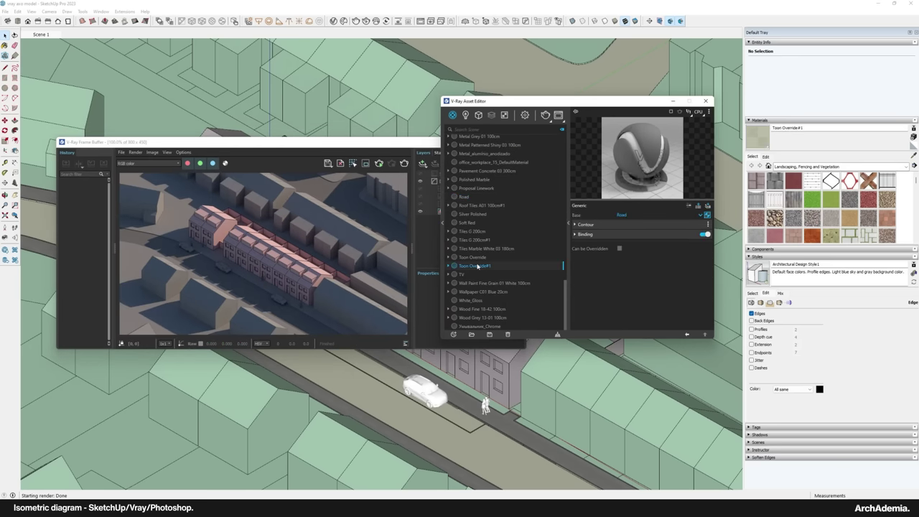
pyautogui.click(474, 267)
pyautogui.click(576, 226)
pyautogui.moveTo(541, 104); pyautogui.dragTo(558, 96)
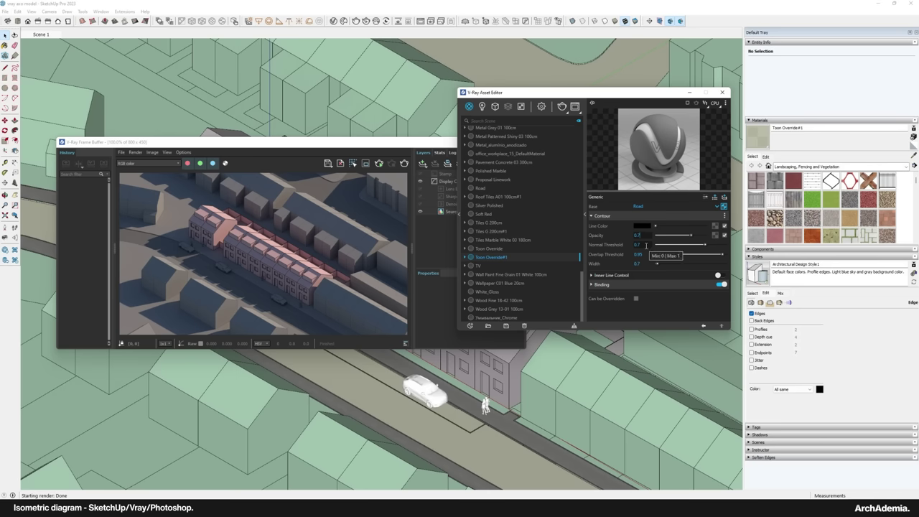
pyautogui.click(287, 282)
pyautogui.scroll(1, 288, 281)
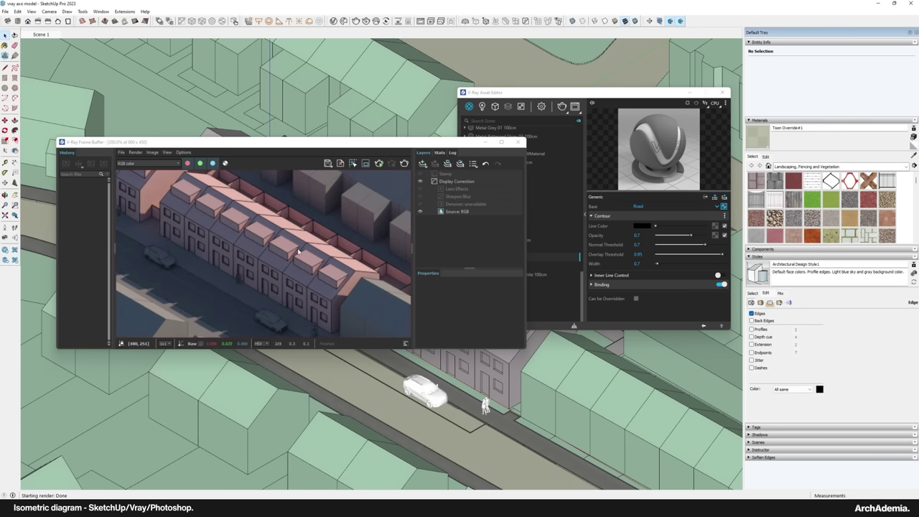
pyautogui.scroll(-1, 298, 252)
pyautogui.click(530, 216)
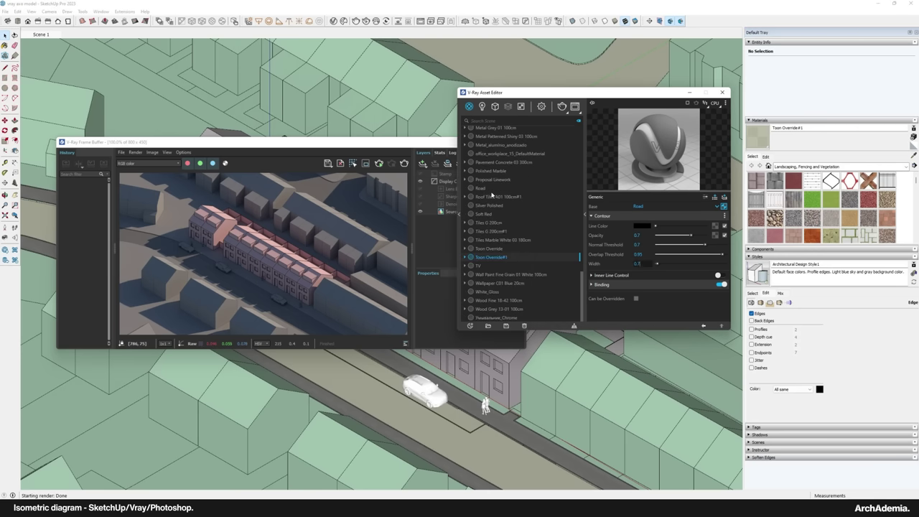
# Set the contour opacity of the Proposal Linework material to 0.6
pyautogui.click(492, 180)
pyautogui.click(591, 216)
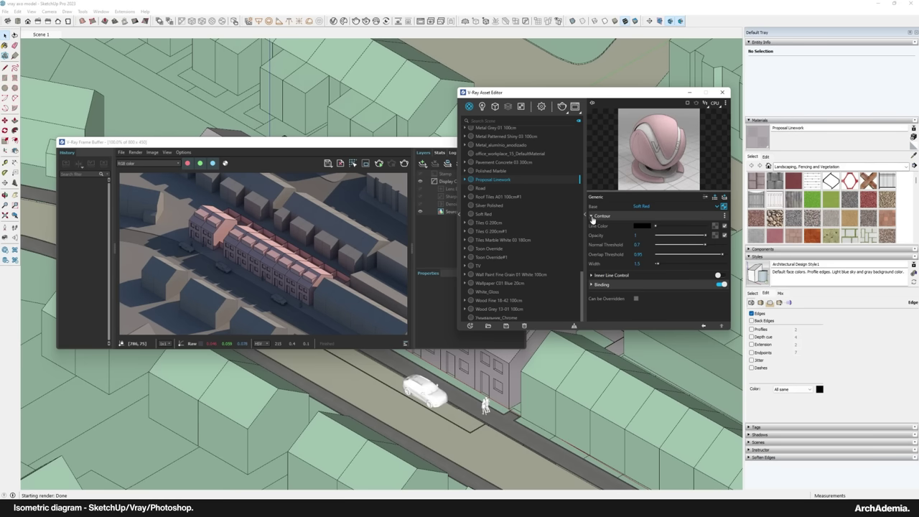
pyautogui.write('0.6')
pyautogui.press('Return')
# Match Proposal Linework's contour to Toon Override with opacity 0.7 and width 0.7, and render the scene again
pyautogui.click(490, 249)
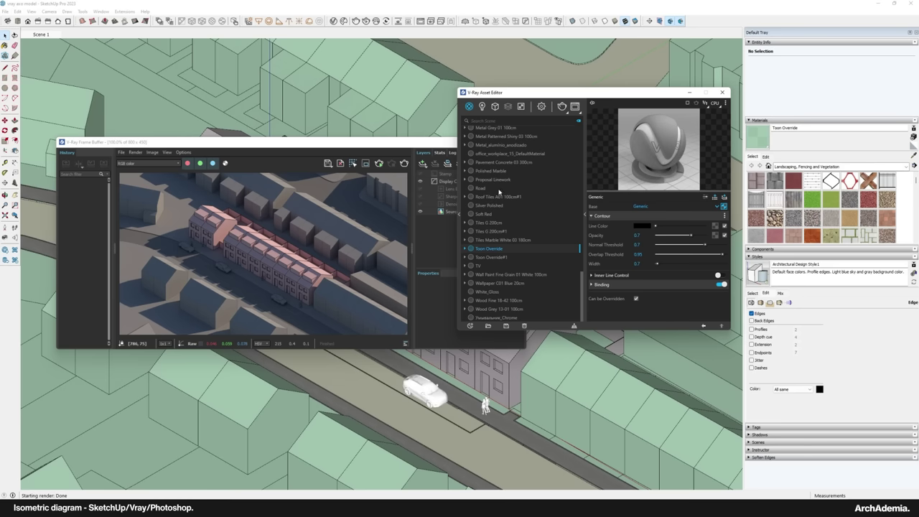
pyautogui.click(481, 181)
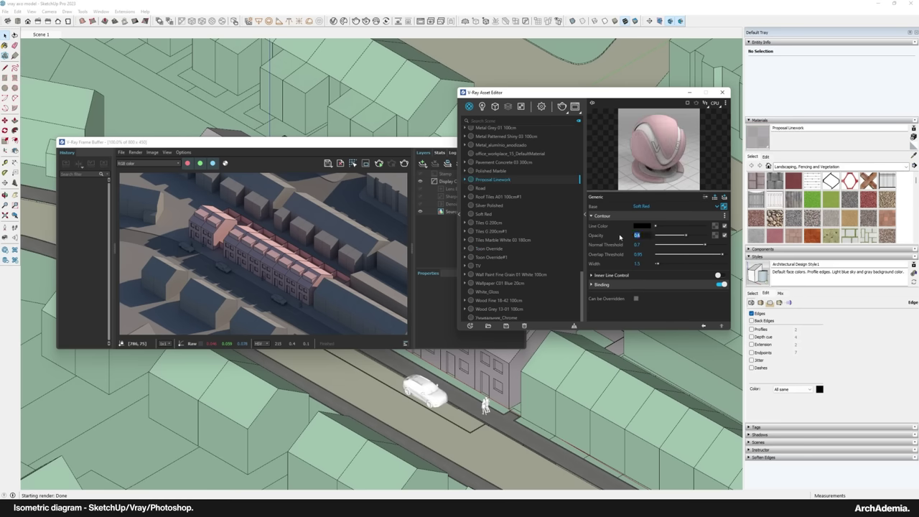
pyautogui.write('0.7')
pyautogui.press('Return')
pyautogui.moveTo(644, 264); pyautogui.dragTo(609, 266)
pyautogui.click(389, 142)
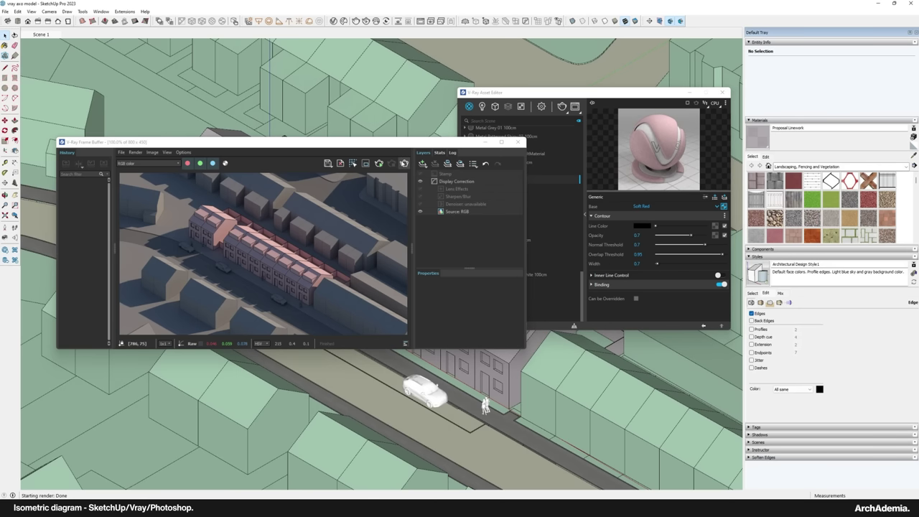
pyautogui.click(404, 163)
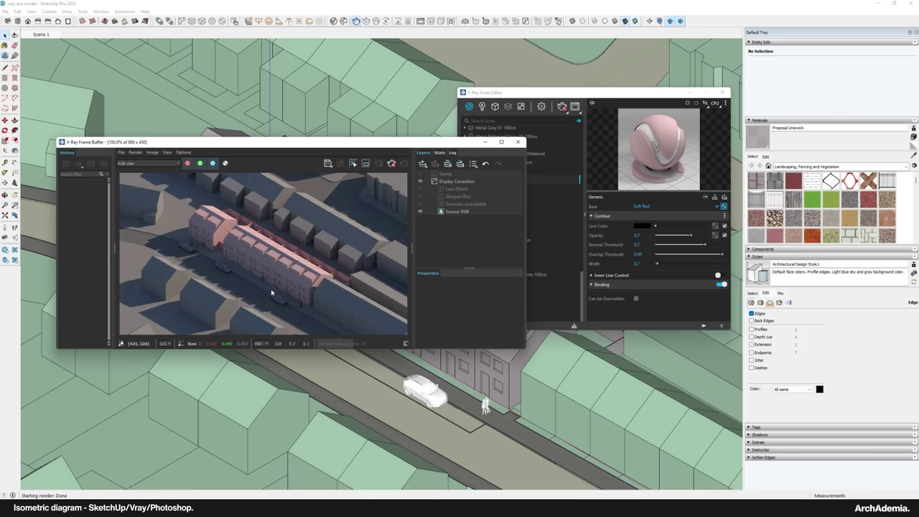
# Examine the terrace, its linework and the parked cars in the new render
pyautogui.scroll(1, 281, 280)
pyautogui.scroll(-1, 287, 277)
pyautogui.scroll(1, 188, 237)
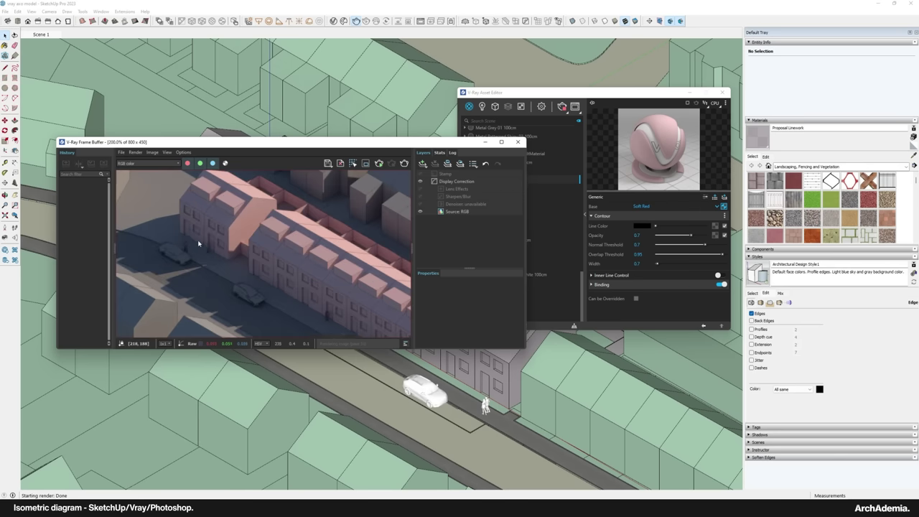
pyautogui.scroll(-1, 187, 234)
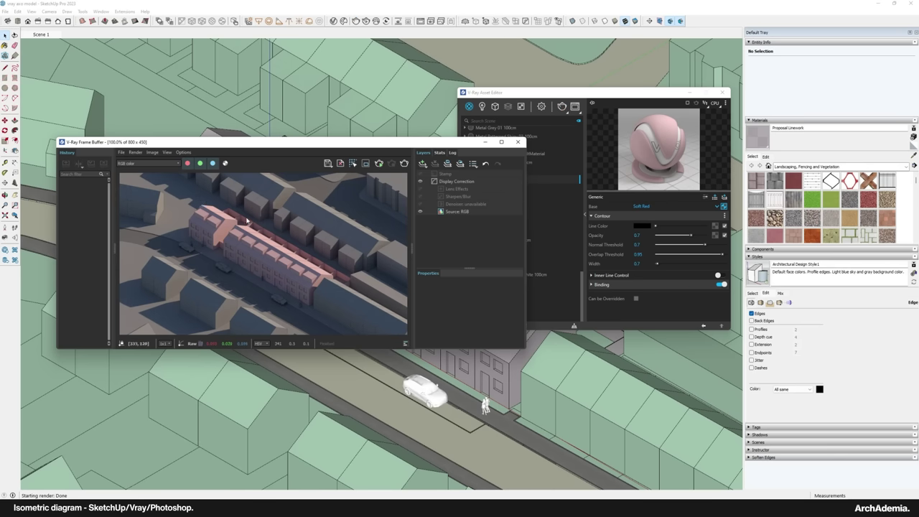
pyautogui.scroll(1, 342, 292)
pyautogui.scroll(-1, 338, 300)
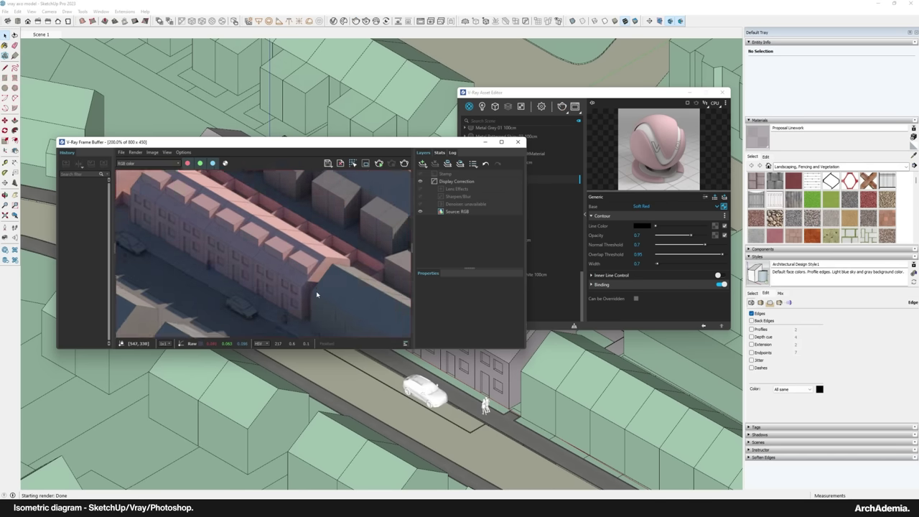
pyautogui.moveTo(330, 146); pyautogui.dragTo(336, 146)
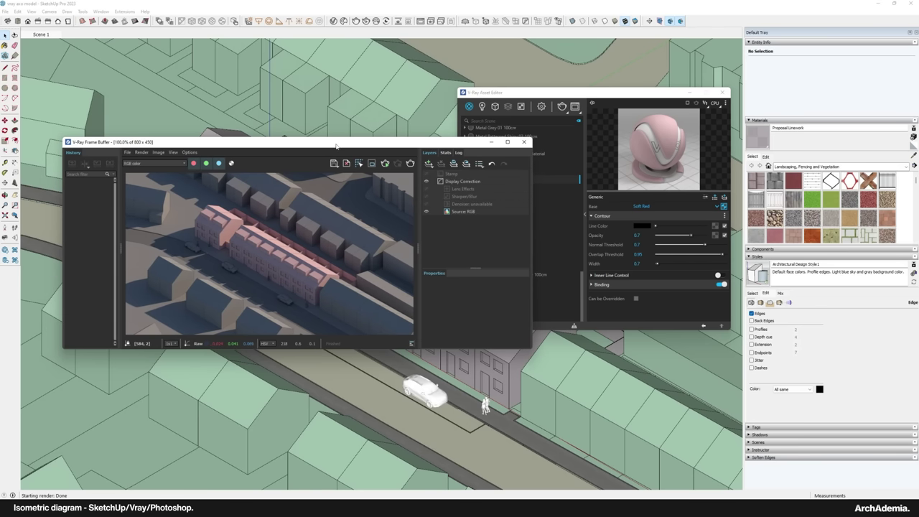
pyautogui.scroll(1, 289, 262)
pyautogui.scroll(-1, 289, 262)
# Close the render window, place a V-Ray dome light on the road behind the first parked car and select it
pyautogui.click(524, 142)
pyautogui.moveTo(517, 92); pyautogui.dragTo(497, 102)
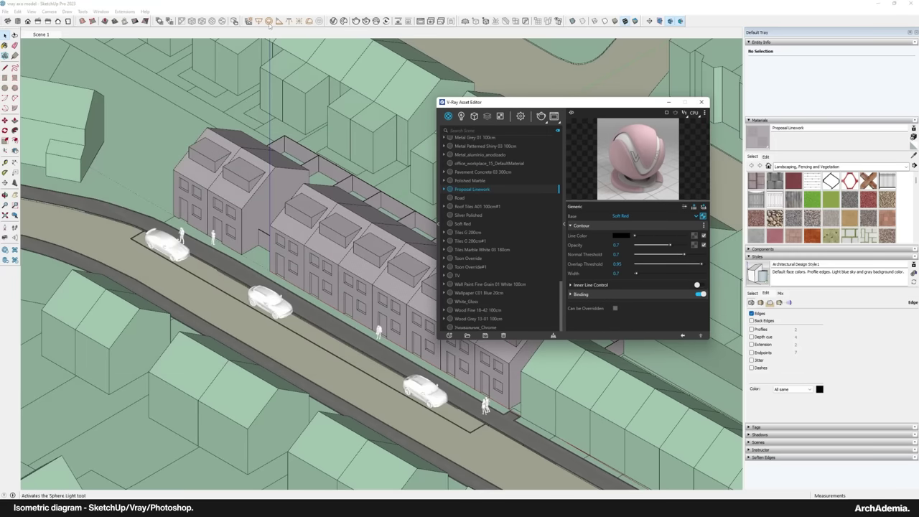
pyautogui.click(314, 21)
pyautogui.scroll(4, 173, 238)
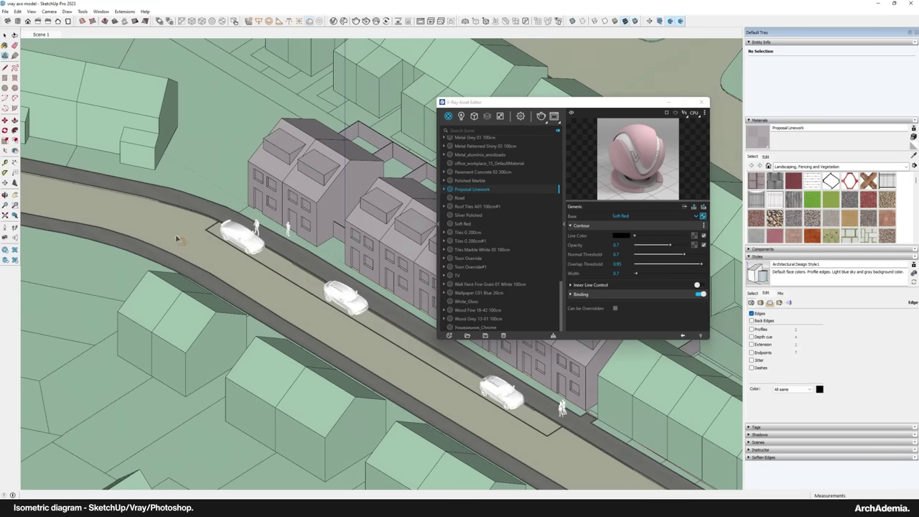
pyautogui.click(172, 238)
pyautogui.scroll(3, 176, 241)
pyautogui.scroll(1, 176, 241)
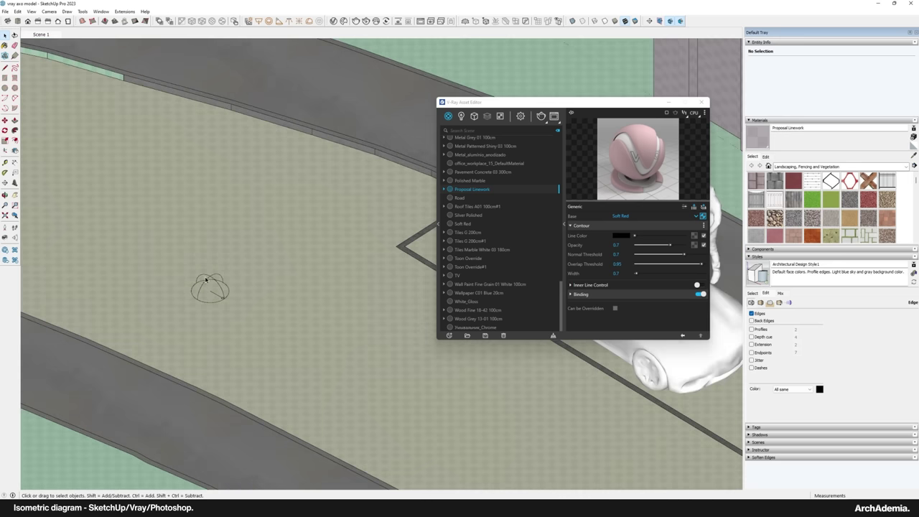
pyautogui.click(207, 285)
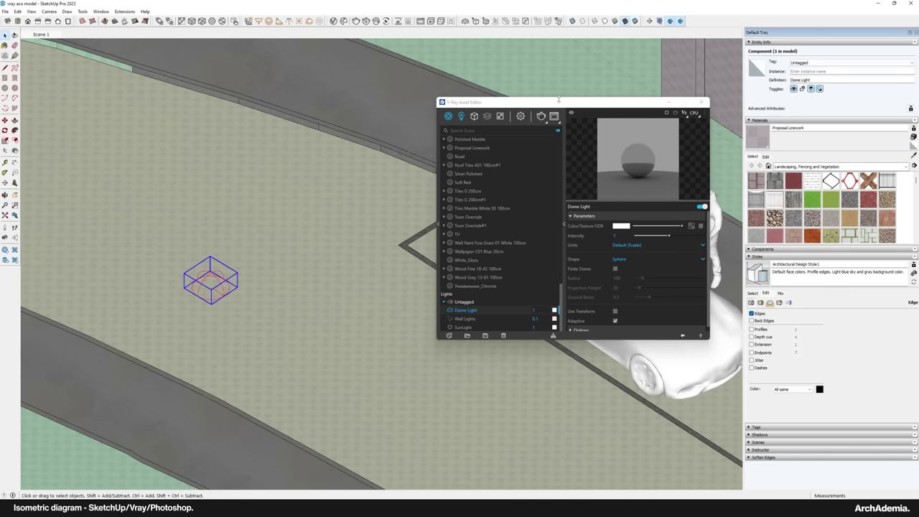
# Enable Use Transform on the Dome Light
pyautogui.moveTo(559, 100); pyautogui.dragTo(520, 67)
pyautogui.scroll(-1, 579, 278)
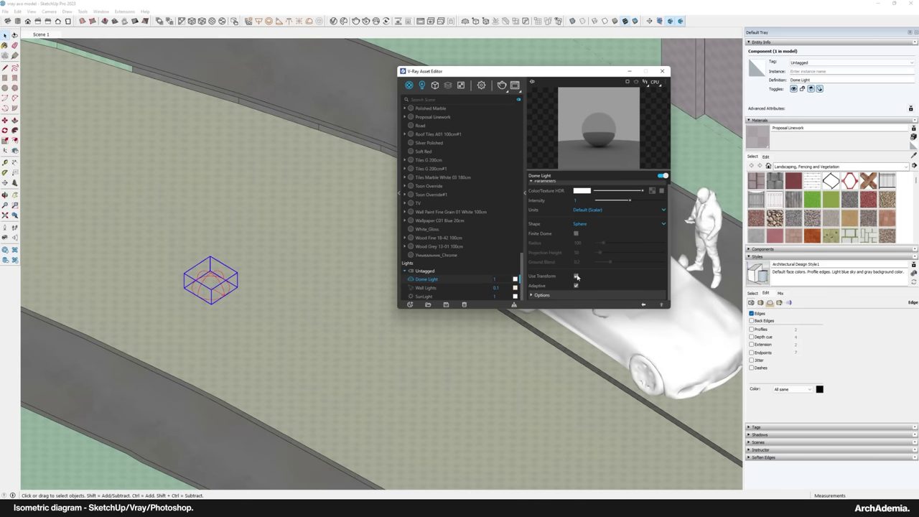
pyautogui.moveTo(293, 262)
pyautogui.mouseDown(button='middle')
pyautogui.moveTo(299, 258)
pyautogui.moveTo(285, 260)
pyautogui.mouseUp(button='middle')
# Import the Day 034 HDRI from the daytime skies in Chaos Cosmos
pyautogui.click(342, 22)
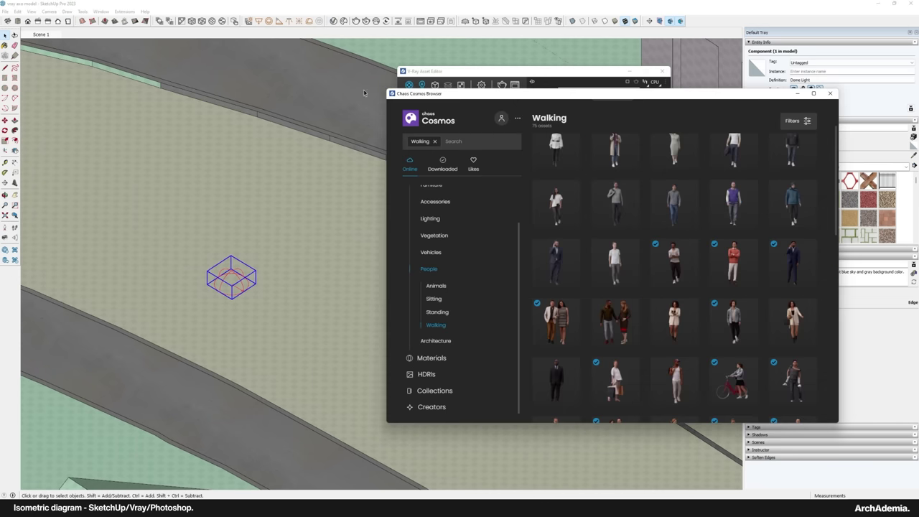
pyautogui.moveTo(436, 96); pyautogui.dragTo(364, 92)
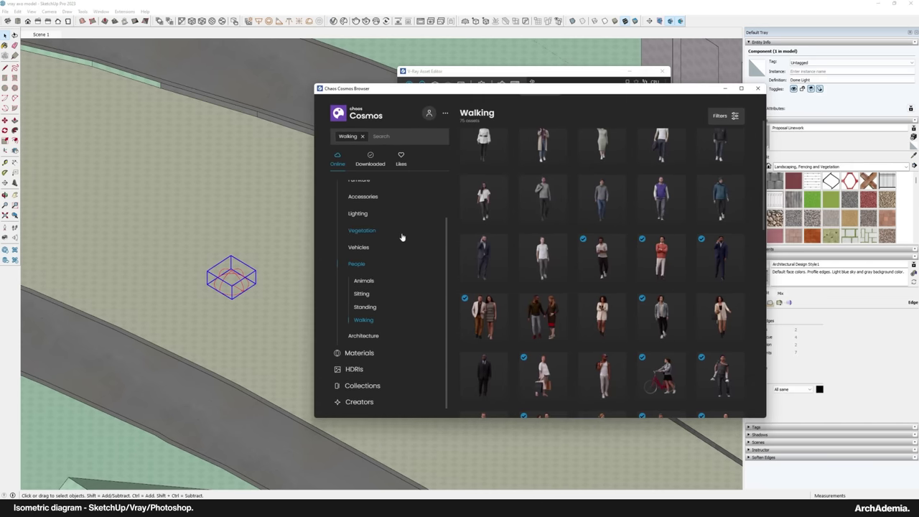
pyautogui.click(354, 372)
pyautogui.click(353, 254)
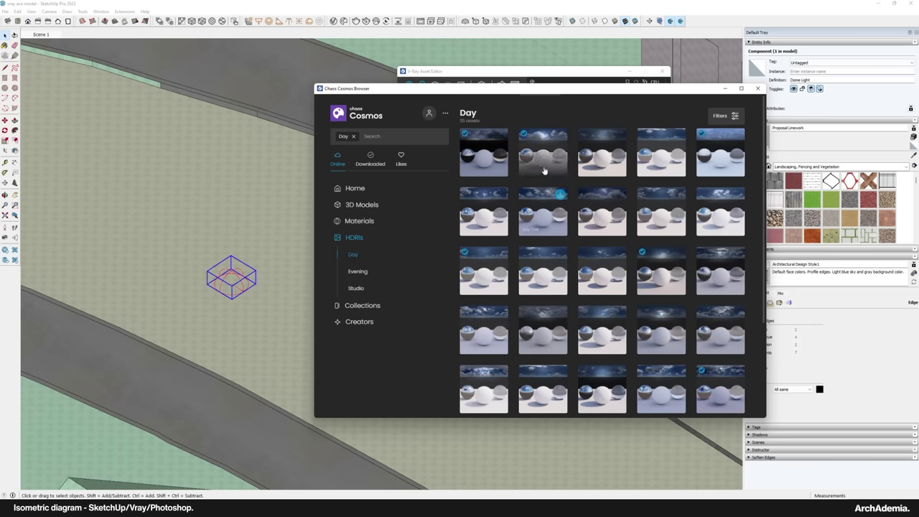
pyautogui.click(561, 136)
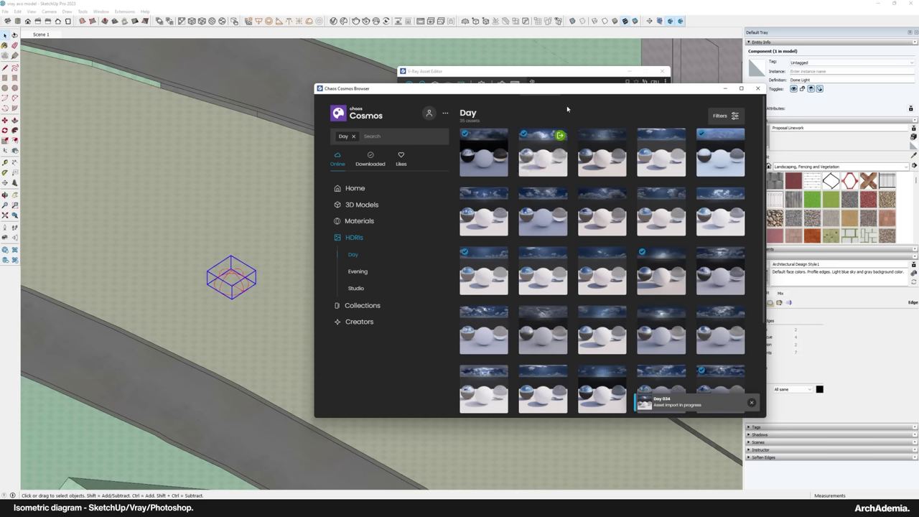
pyautogui.moveTo(555, 89); pyautogui.dragTo(556, 113)
pyautogui.click(539, 84)
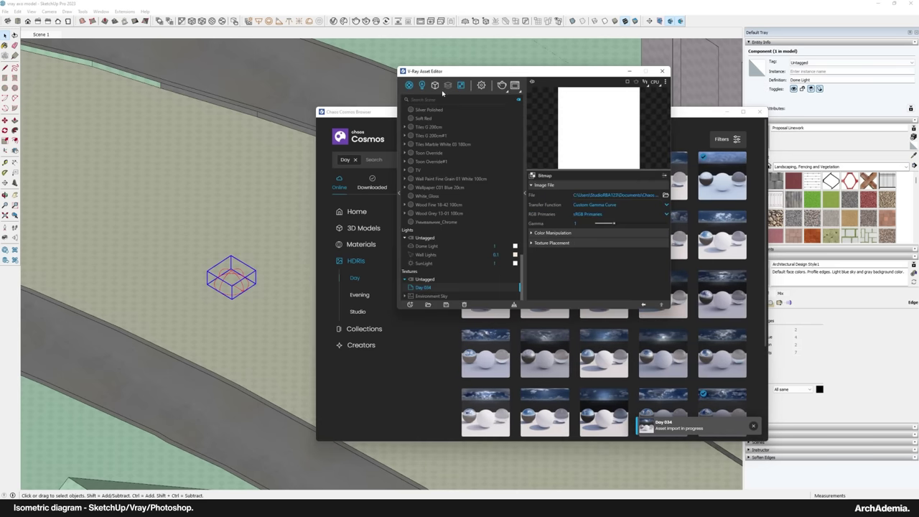
# Assign the Day 034 HDRI to the Dome Light's Color/Texture HDR slot and close the asset editor and Cosmos browser
pyautogui.click(460, 85)
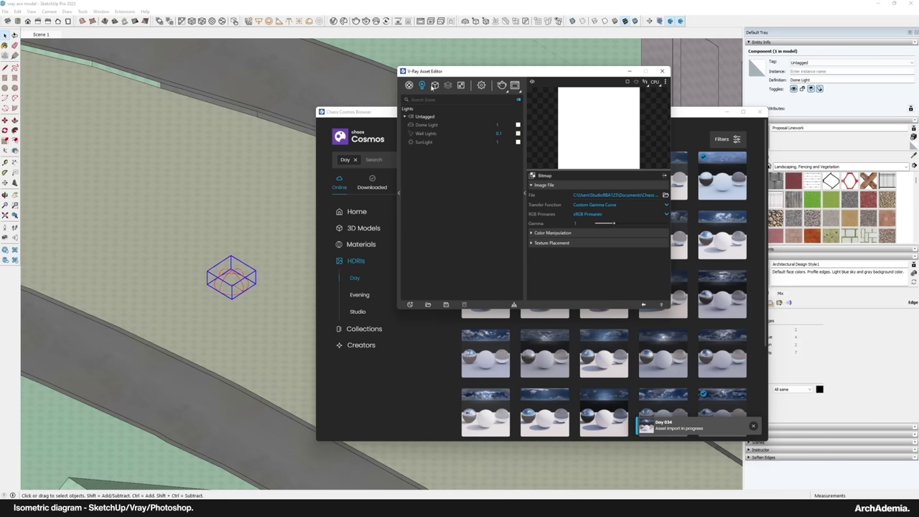
pyautogui.click(423, 86)
pyautogui.click(428, 126)
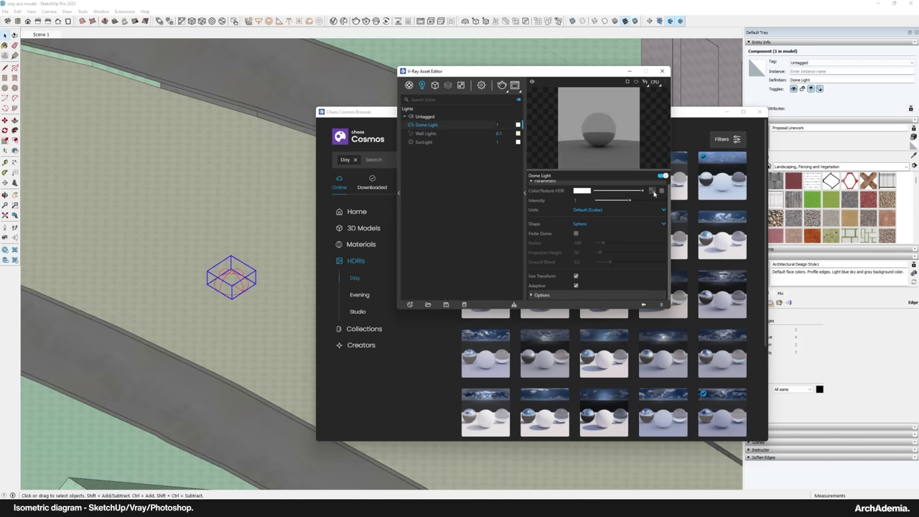
pyautogui.scroll(1, 625, 221)
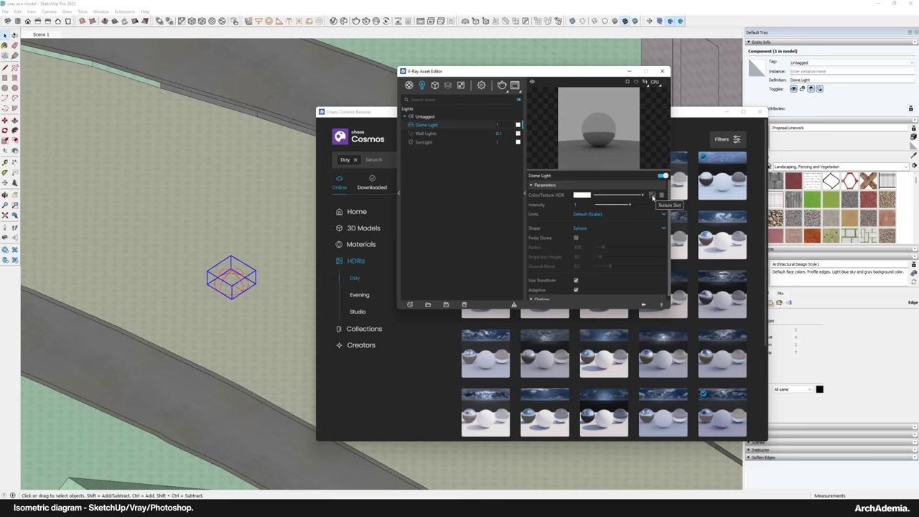
pyautogui.rightClick(653, 198)
pyautogui.click(637, 203)
pyautogui.moveTo(448, 74); pyautogui.dragTo(442, 95)
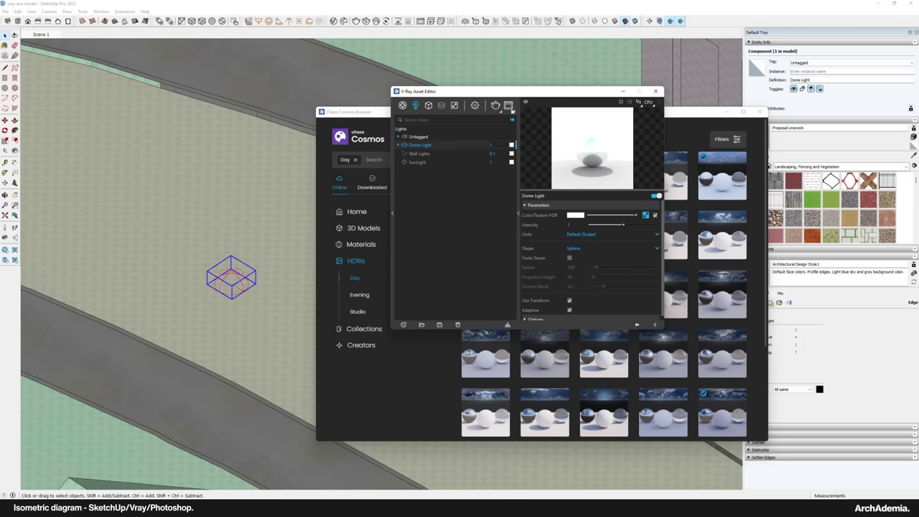
pyautogui.moveTo(472, 94); pyautogui.dragTo(527, 100)
pyautogui.click(712, 97)
pyautogui.click(760, 112)
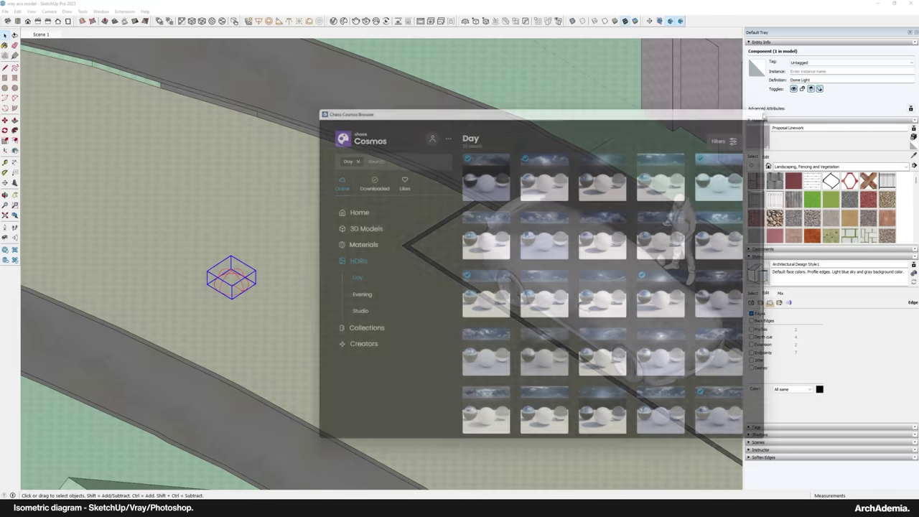
# Restore the Scene 1 view, render it with the dome light, check the terrace and stop the render
pyautogui.click(39, 35)
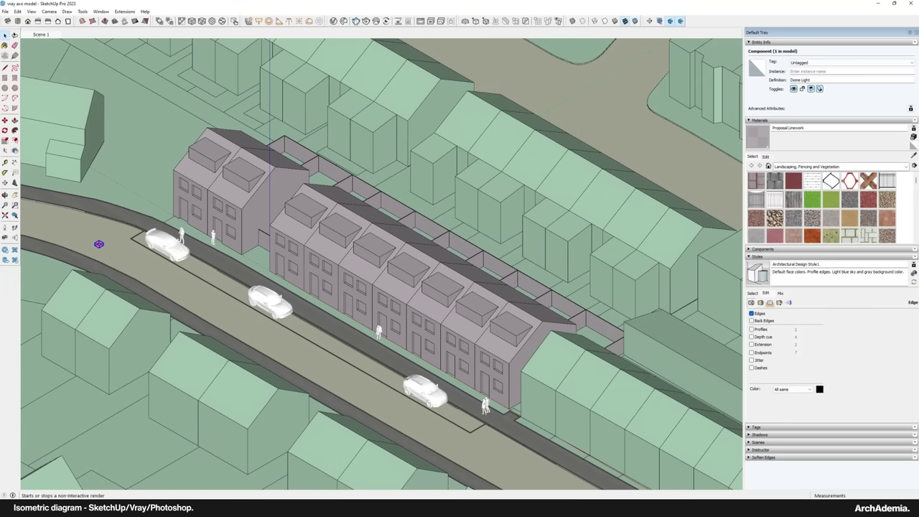
pyautogui.click(355, 21)
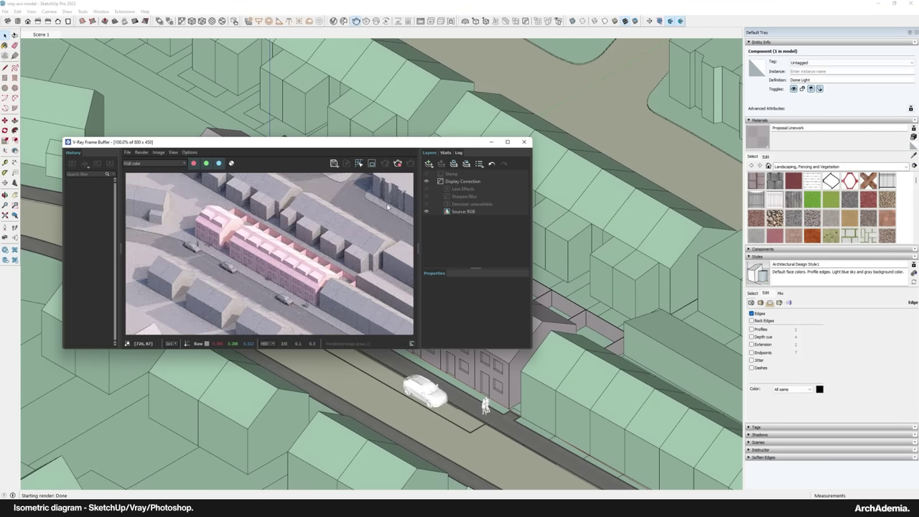
pyautogui.scroll(1, 191, 245)
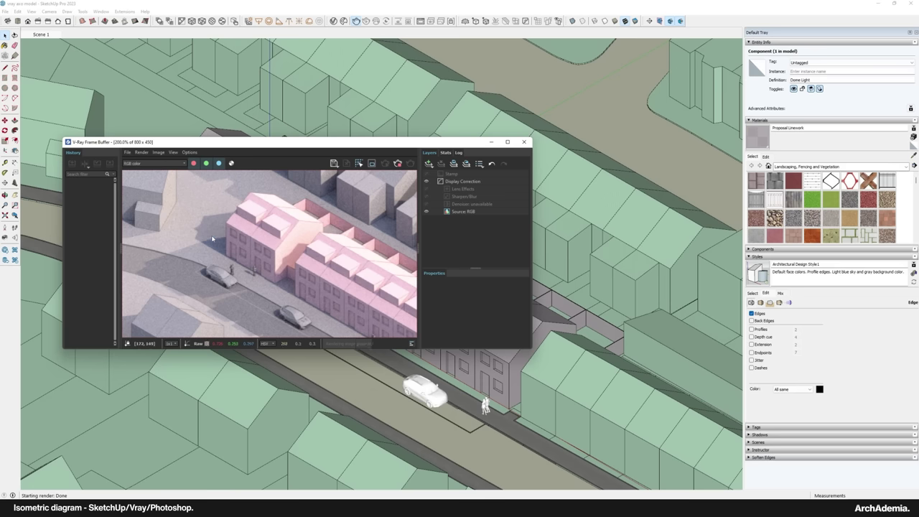
pyautogui.click(397, 163)
# Set the Dome Light's intensity to 0.4
pyautogui.click(429, 3)
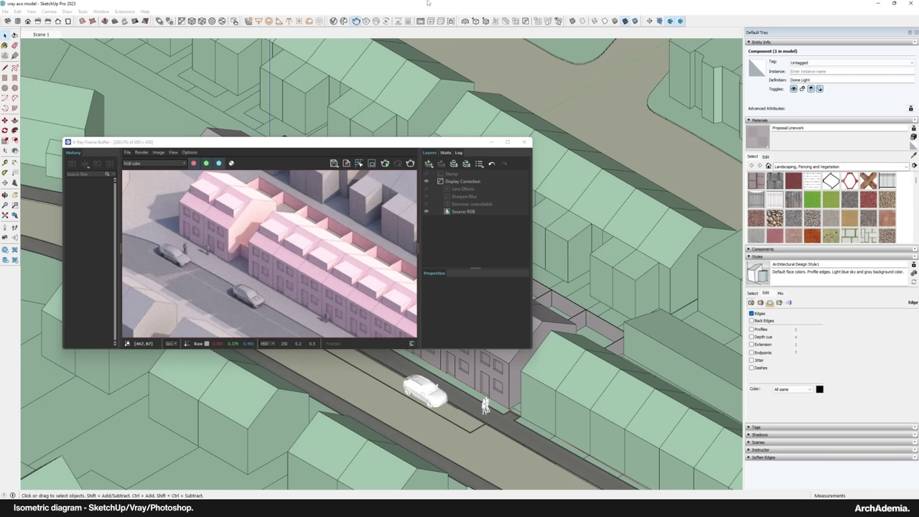
pyautogui.click(334, 21)
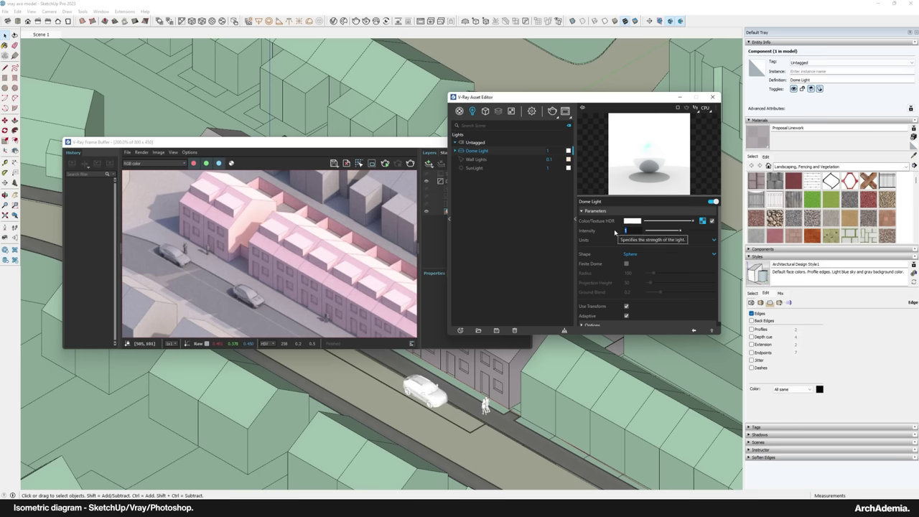
pyautogui.write('0.4')
pyautogui.press('Return')
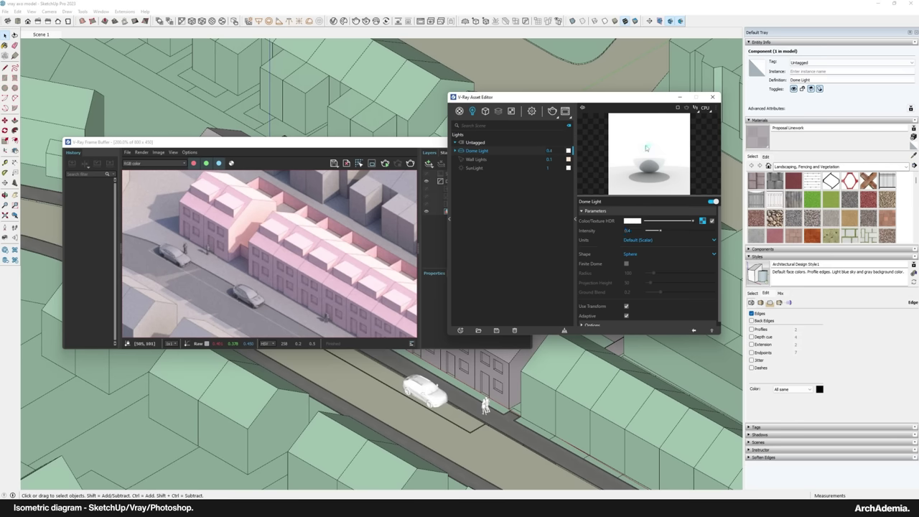
# Close the asset editor and frame buffer, and rotate the Dome Light on the road by about 26 degrees
pyautogui.click(708, 97)
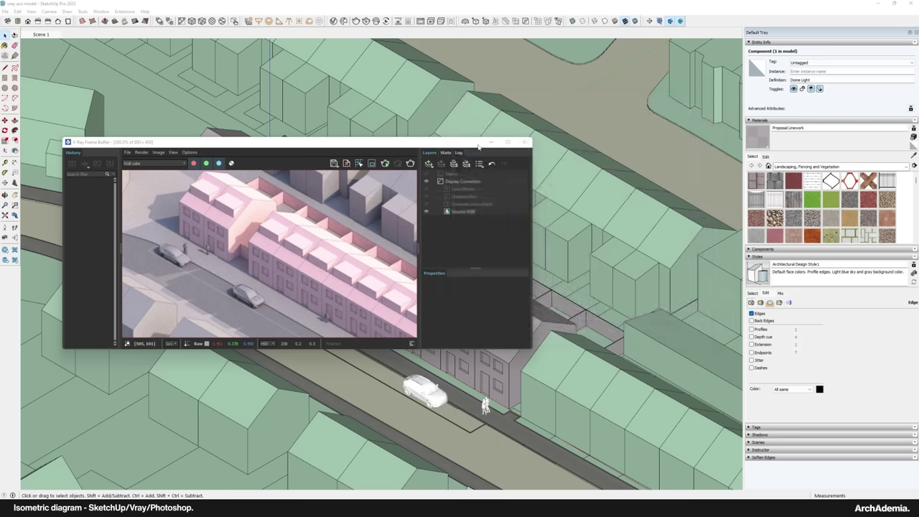
pyautogui.click(523, 144)
pyautogui.scroll(10, 122, 251)
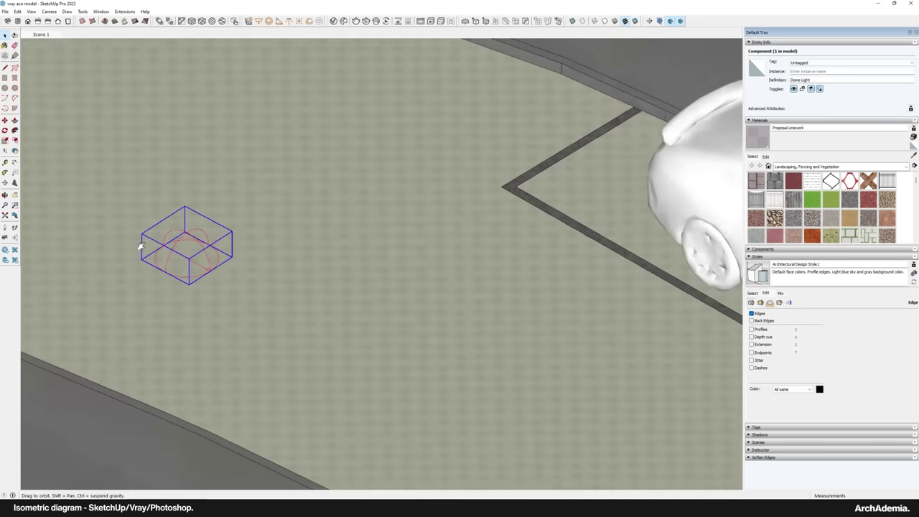
pyautogui.click(5, 130)
pyautogui.click(250, 276)
pyautogui.click(141, 186)
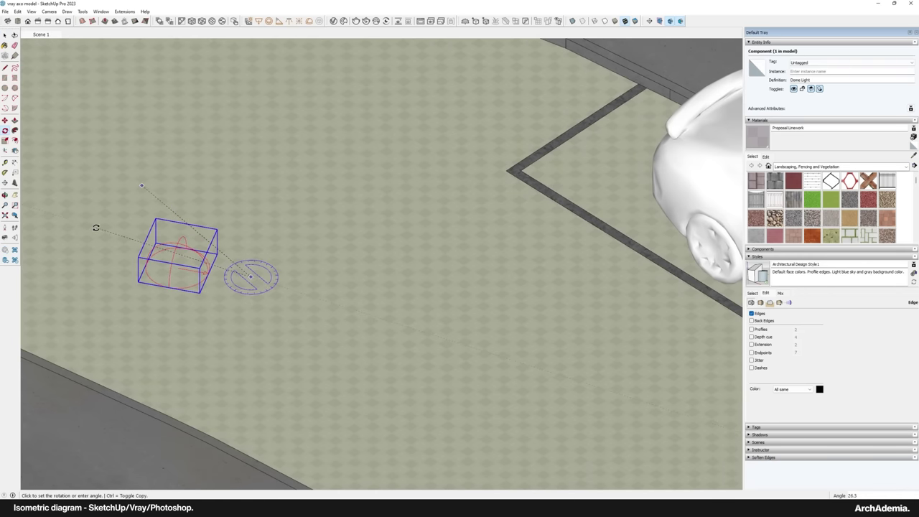
pyautogui.click(94, 227)
# Restore the Scene 1 view and render it to check the shadows from the rotated dome light
pyautogui.click(40, 34)
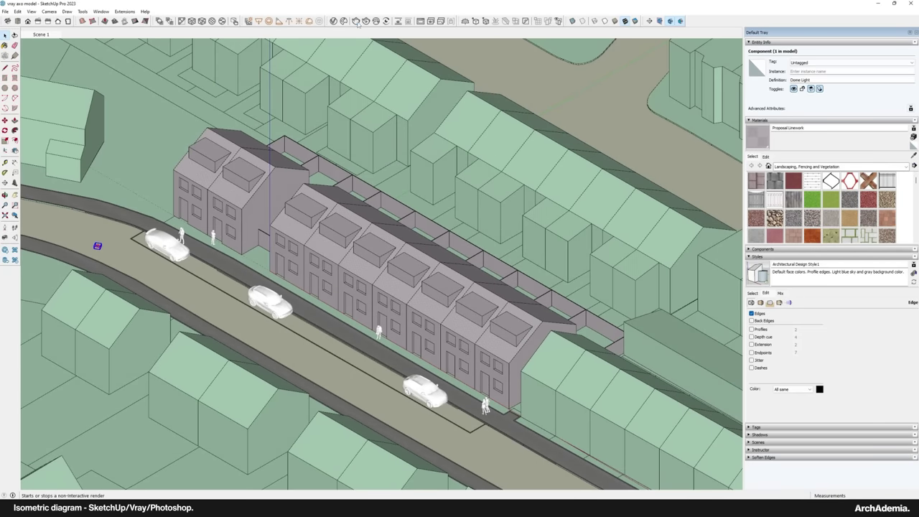
pyautogui.click(356, 20)
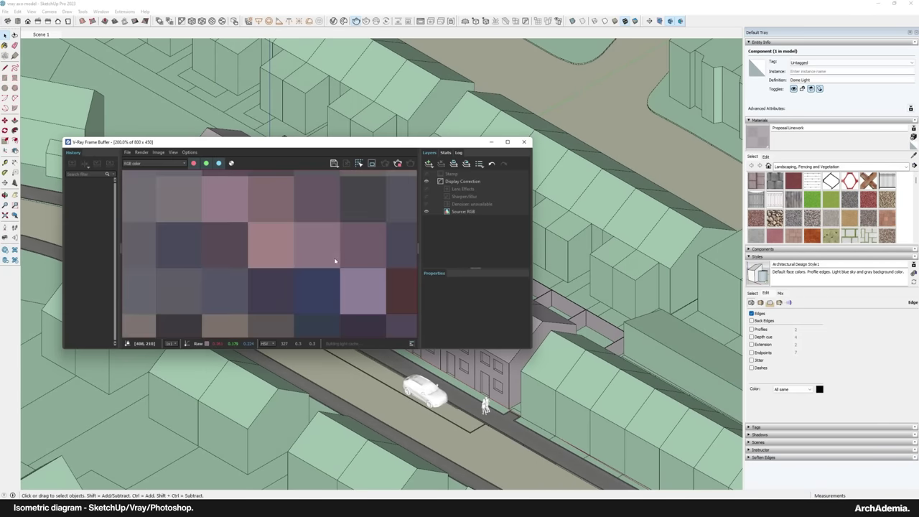
pyautogui.scroll(-2, 241, 247)
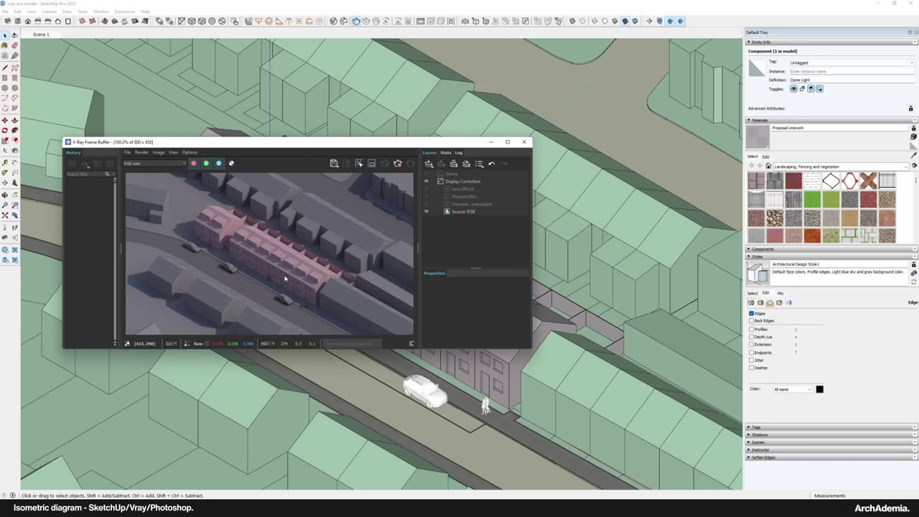
pyautogui.scroll(1, 289, 273)
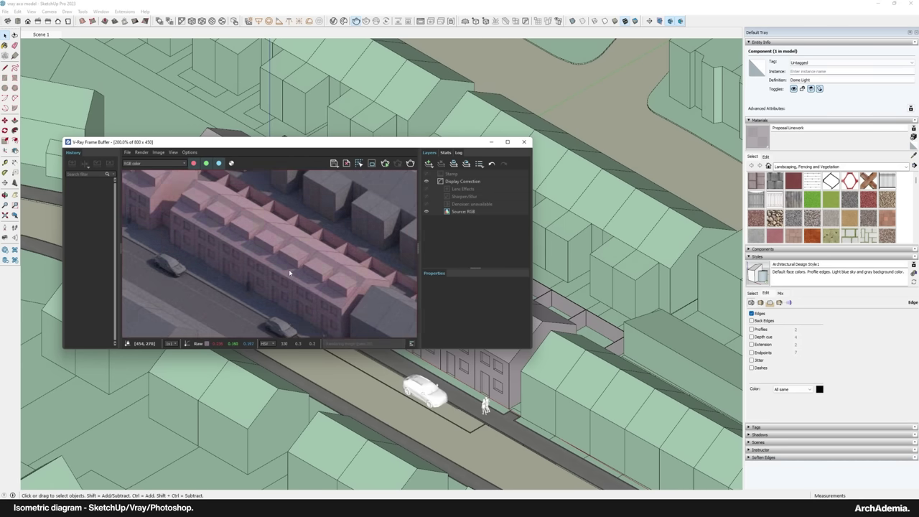
pyautogui.scroll(-1, 289, 272)
pyautogui.click(355, 22)
# Adjust the render camera's Exposure Value (EV) through test renders and set it to 13
pyautogui.click(334, 22)
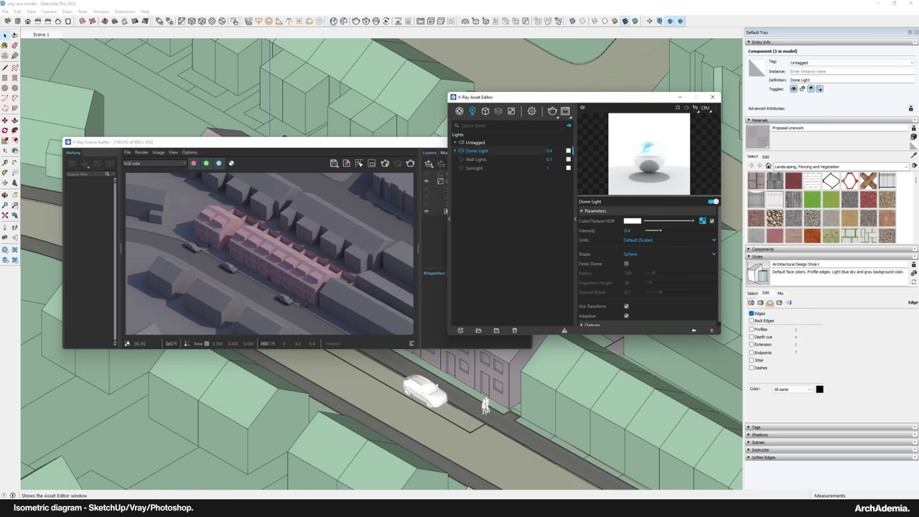
pyautogui.click(531, 111)
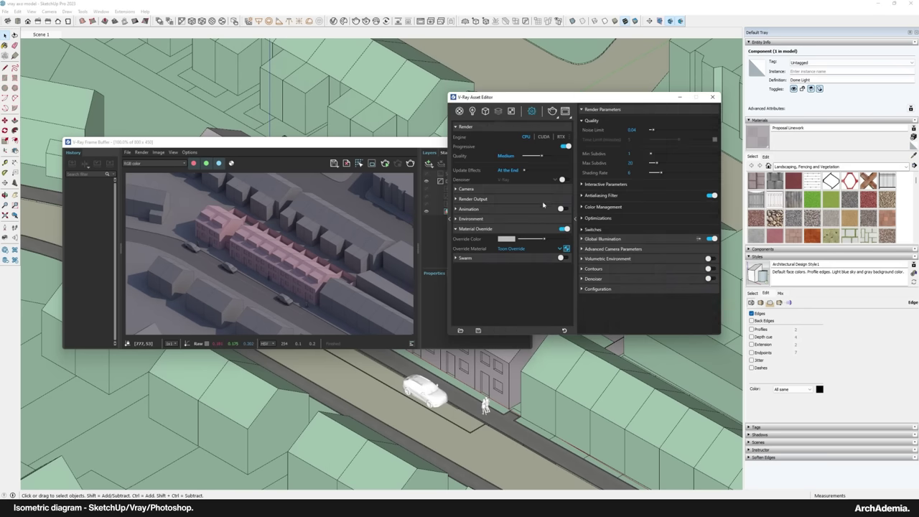
pyautogui.click(457, 189)
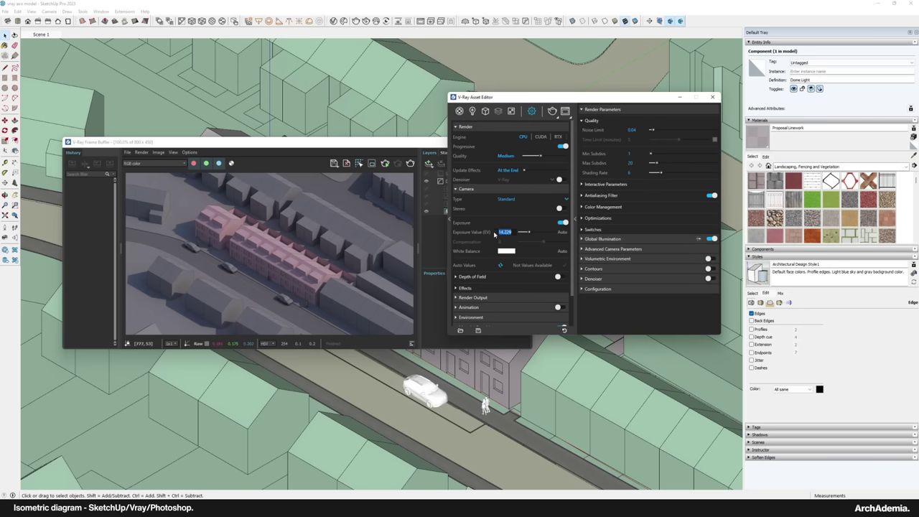
pyautogui.click(410, 163)
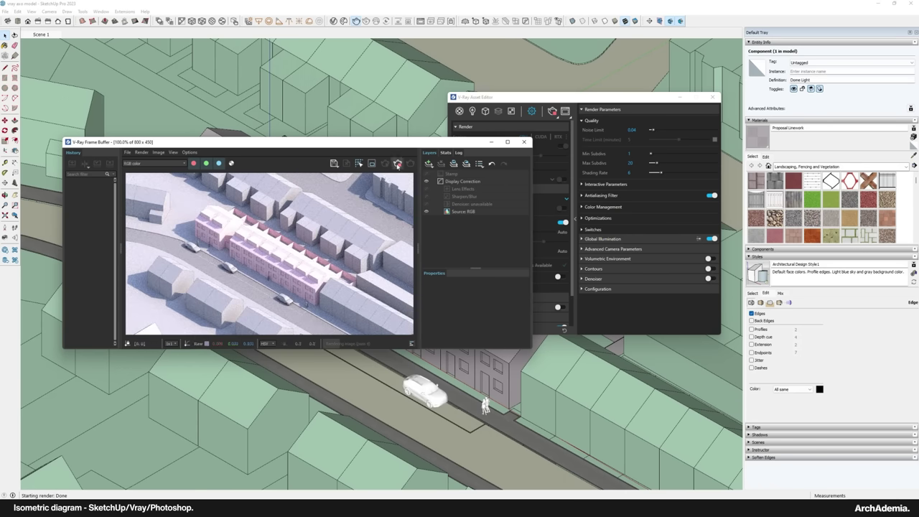
pyautogui.click(497, 124)
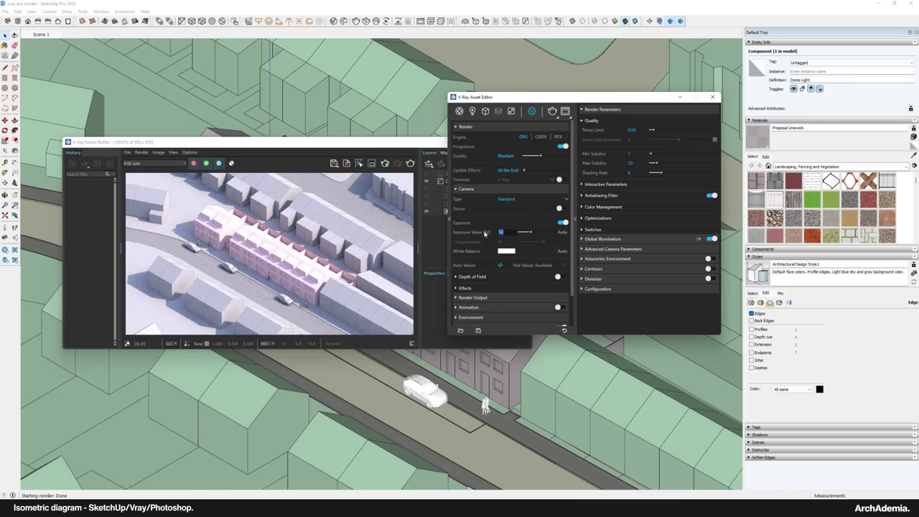
pyautogui.click(379, 149)
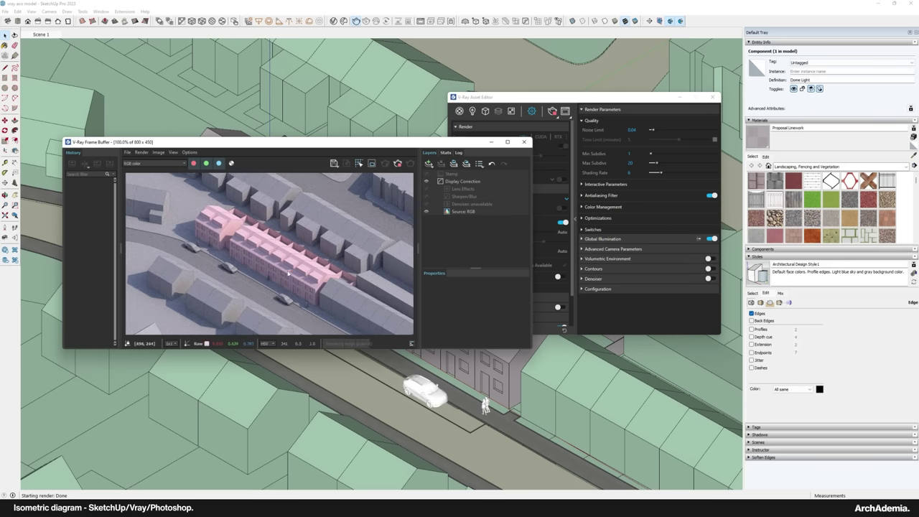
# Examine the terrace's brightness in the new test render and close the frame buffer
pyautogui.scroll(2, 280, 281)
pyautogui.scroll(-2, 278, 275)
pyautogui.scroll(2, 279, 275)
pyautogui.scroll(-2, 278, 273)
pyautogui.moveTo(229, 142); pyautogui.dragTo(269, 153)
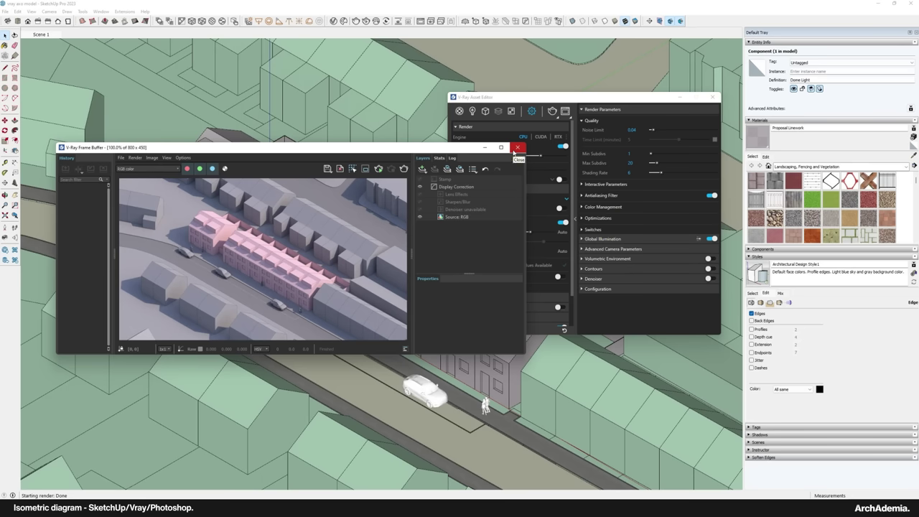
pyautogui.click(514, 151)
# Import the Mountain Alder 006 tree from Chaos Cosmos and place it behind the short terrace block
pyautogui.moveTo(308, 213)
pyautogui.keyDown('shift'); pyautogui.mouseDown(button='middle')
pyautogui.moveTo(232, 231)
pyautogui.moveTo(258, 253)
pyautogui.mouseUp(button='middle'); pyautogui.keyUp('shift')
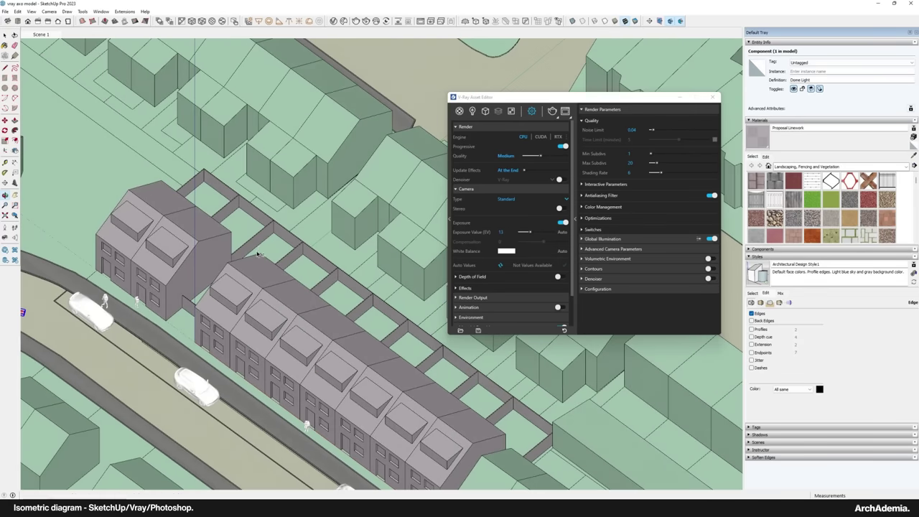
pyautogui.click(344, 21)
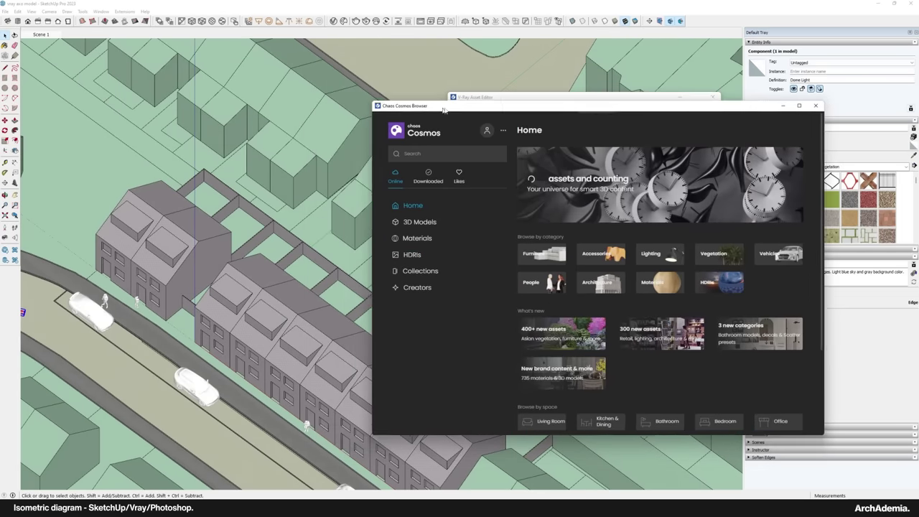
pyautogui.click(424, 222)
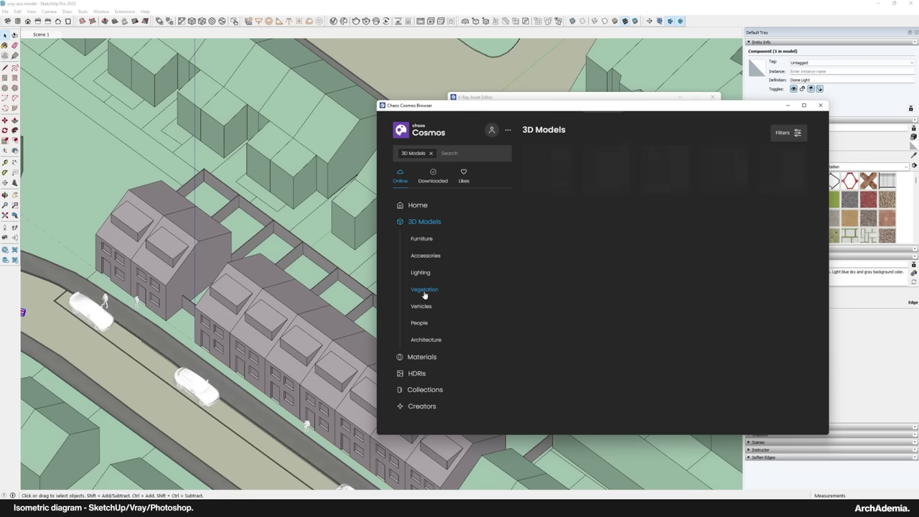
pyautogui.click(434, 290)
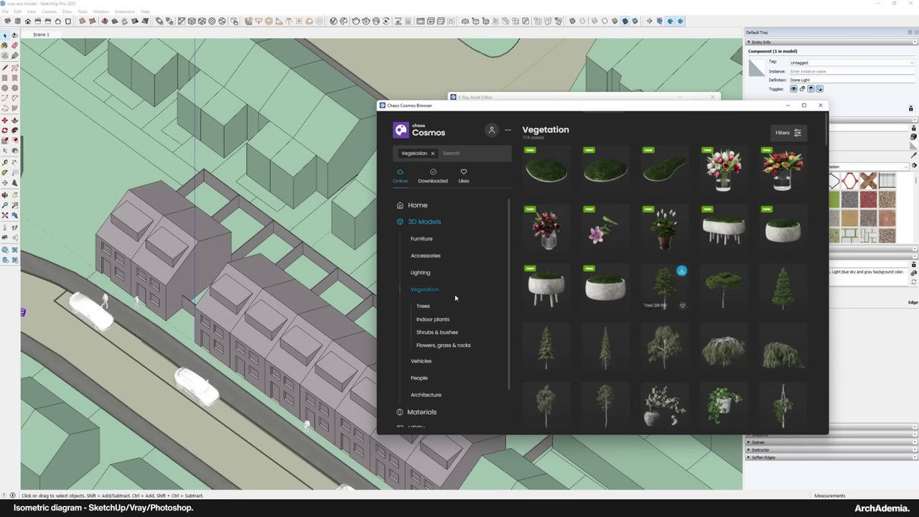
pyautogui.click(423, 306)
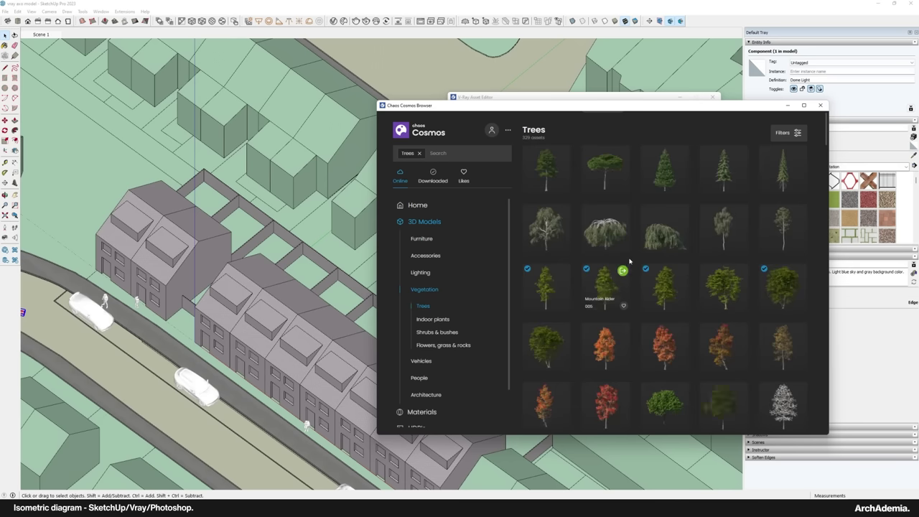
pyautogui.moveTo(552, 302)
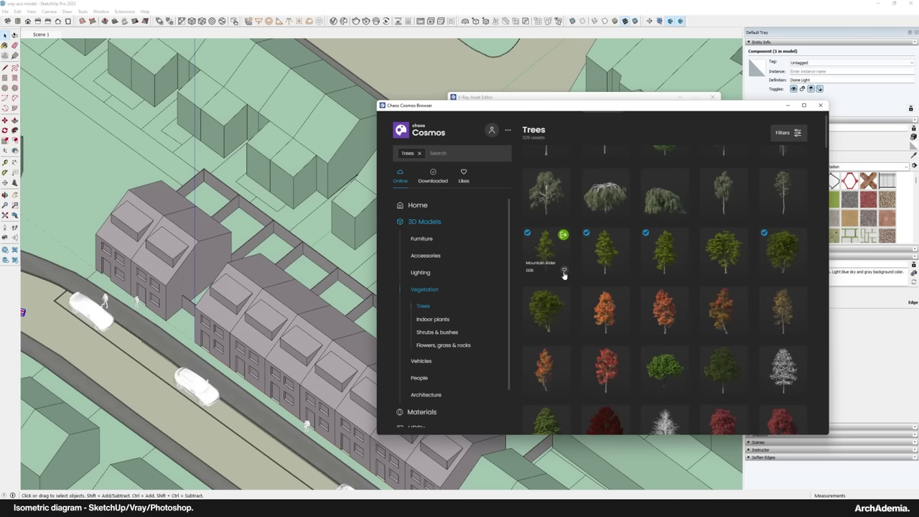
pyautogui.click(564, 271)
pyautogui.click(207, 189)
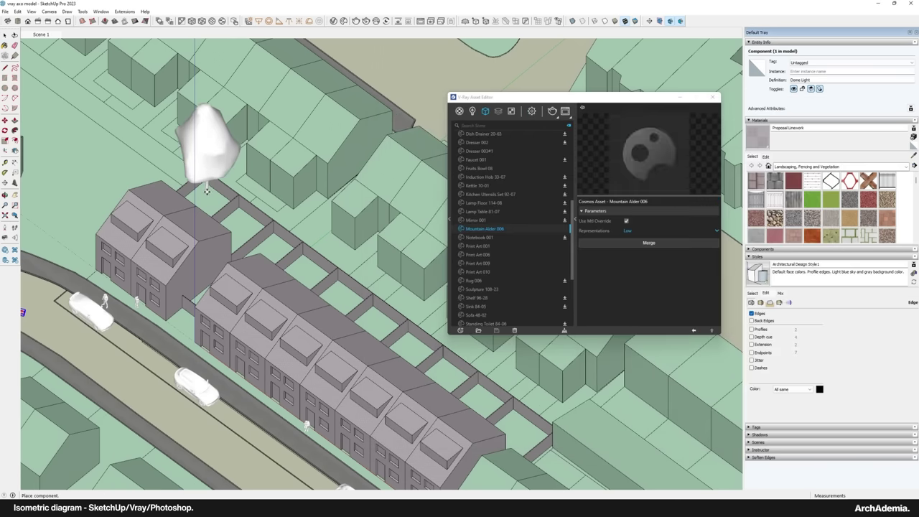
# Scale the Mountain Alder tree down uniformly to about half its size
pyautogui.scroll(2, 215, 142)
pyautogui.click(219, 141)
pyautogui.press('s')
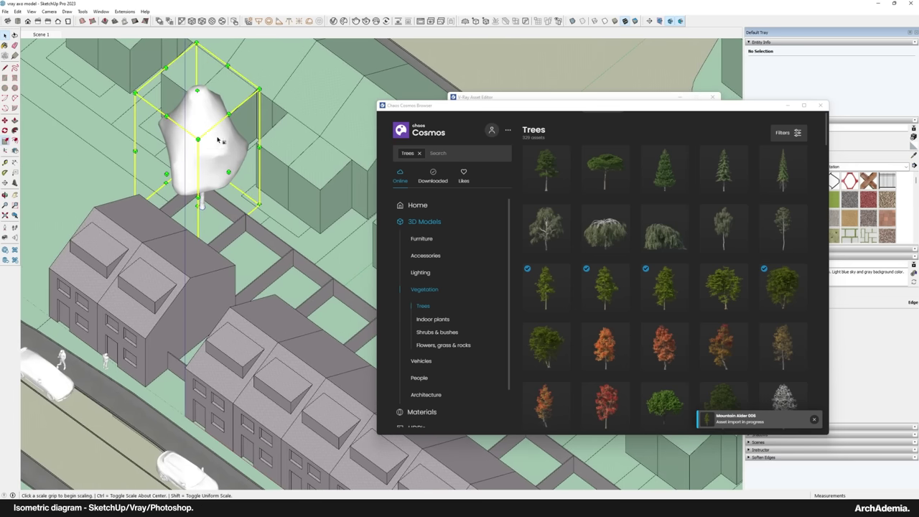
pyautogui.moveTo(200, 47); pyautogui.dragTo(193, 134)
# Move the tree about 2310 mm within the first rear garden and copy it about 7 m along the garden wall
pyautogui.scroll(2, 230, 241)
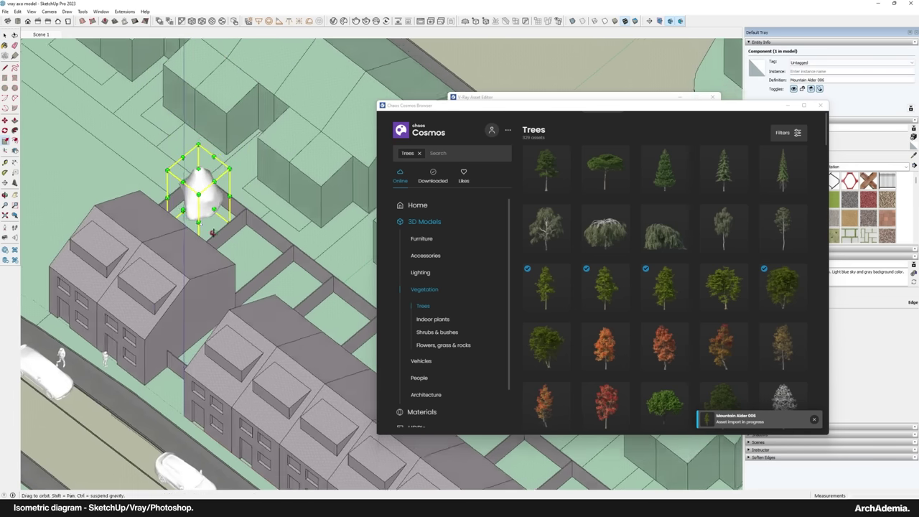
pyautogui.press('m')
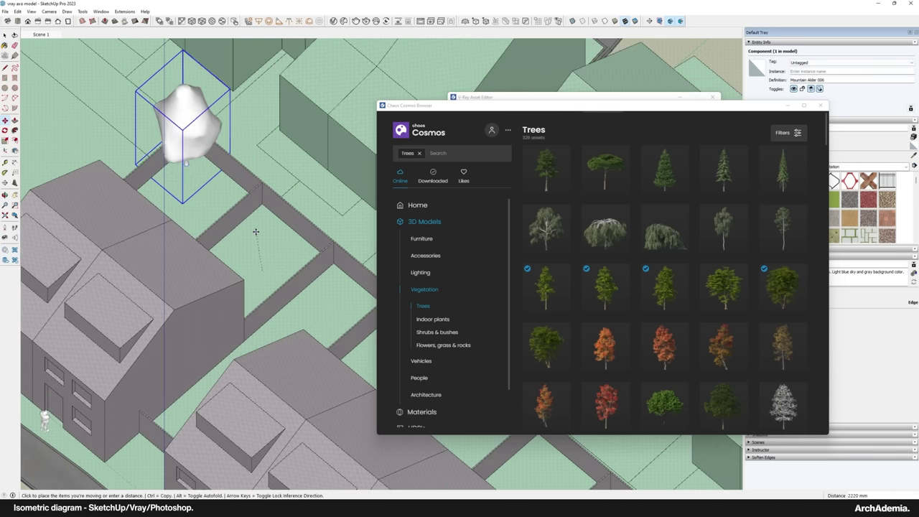
pyautogui.click(239, 209)
pyautogui.click(190, 168)
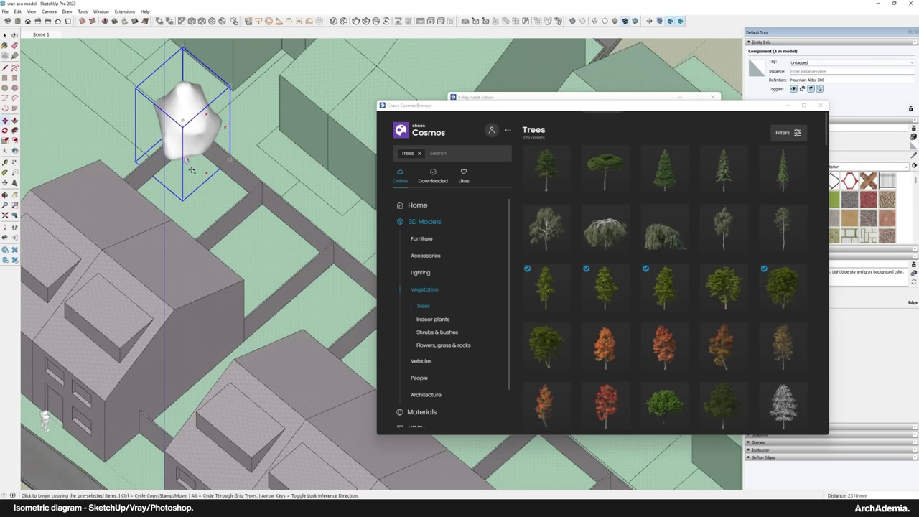
pyautogui.scroll(-2, 215, 187)
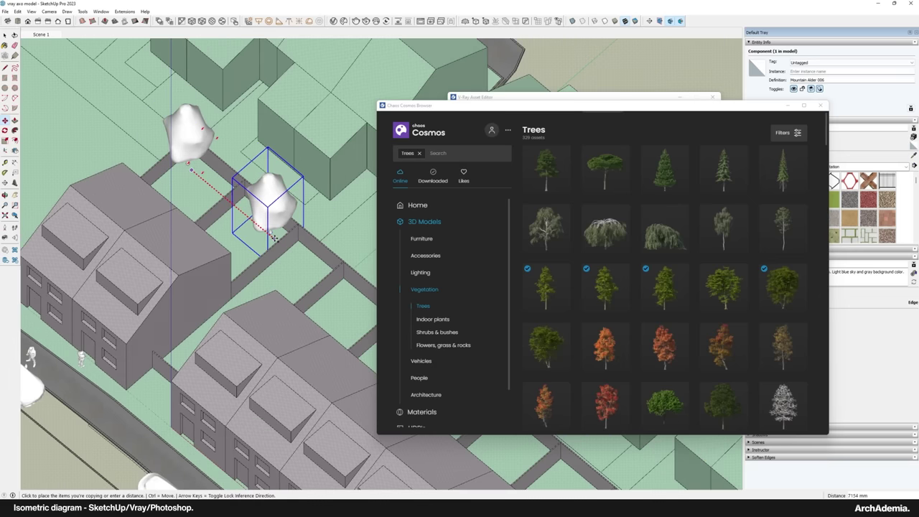
pyautogui.click(267, 234)
# Copy the tree to two positions in the rear gardens at the near end of the longer terrace block
pyautogui.scroll(-2, 184, 195)
pyautogui.moveTo(184, 195); pyautogui.dragTo(213, 334, button='middle')
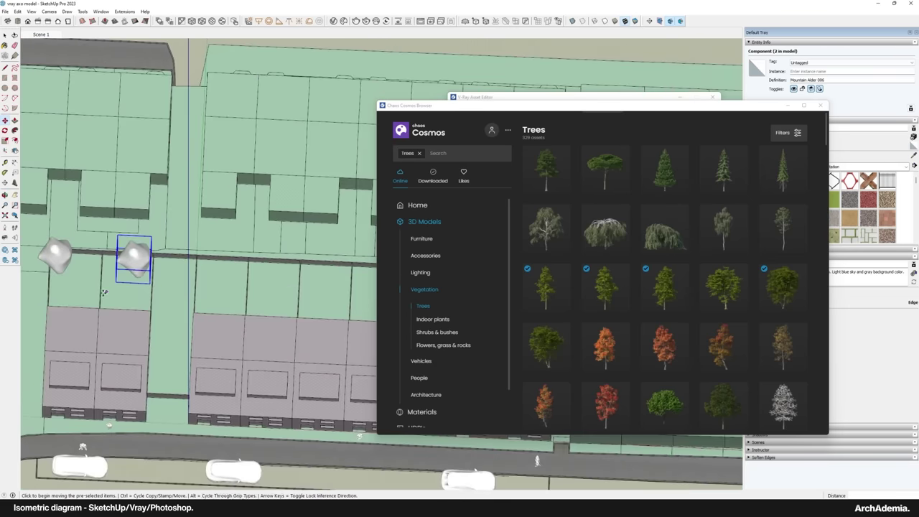
pyautogui.press('ctrl')
pyautogui.click(129, 291)
pyautogui.click(226, 295)
pyautogui.press('ctrl')
pyautogui.click(216, 295)
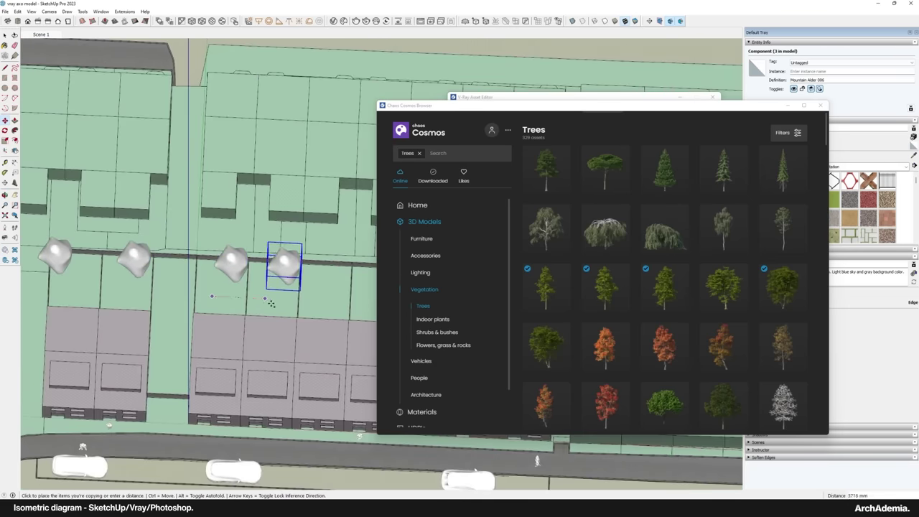
pyautogui.keyDown('shift'); pyautogui.moveTo(301, 301); pyautogui.dragTo(173, 285, button='middle'); pyautogui.keyUp('shift')
pyautogui.click(185, 286)
# Add two more tree copies, spaced about 8 to 9 m, toward the longer block's far end and close the Cosmos browser
pyautogui.press('ctrl')
pyautogui.click(185, 286)
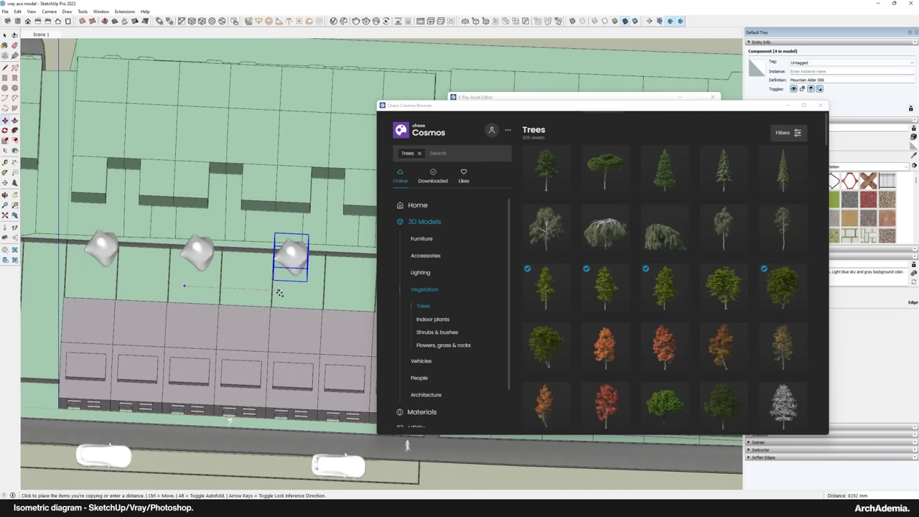
pyautogui.click(280, 291)
pyautogui.keyDown('shift'); pyautogui.moveTo(288, 291); pyautogui.dragTo(151, 270, button='middle'); pyautogui.keyUp('shift')
pyautogui.press('ctrl')
pyautogui.click(150, 270)
pyautogui.click(251, 275)
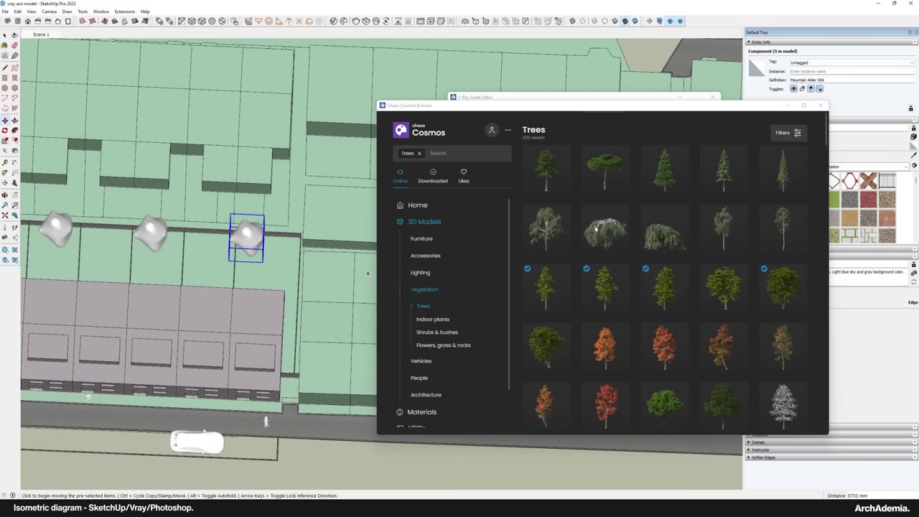
pyautogui.click(820, 105)
# Restore the Scene 1 view and render it to examine the trees behind the terrace
pyautogui.moveTo(302, 209); pyautogui.dragTo(98, 247, button='middle')
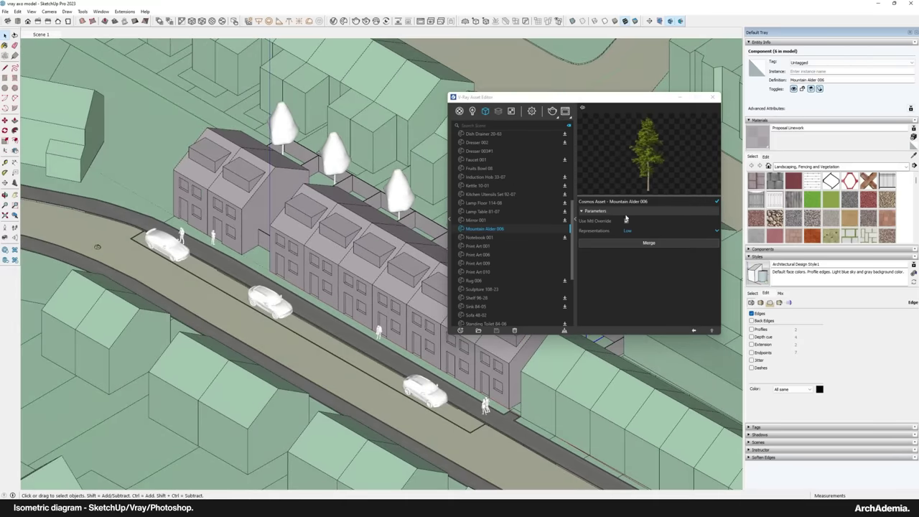
pyautogui.click(553, 110)
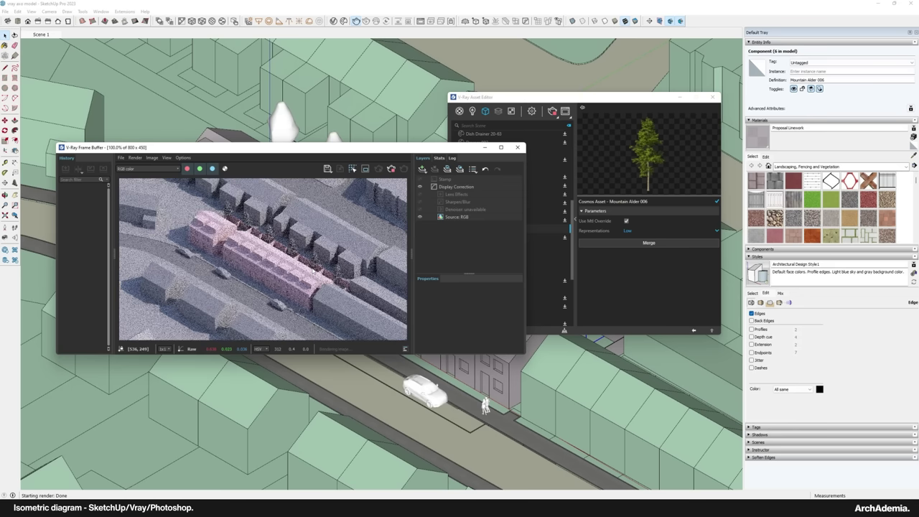
pyautogui.scroll(1, 335, 281)
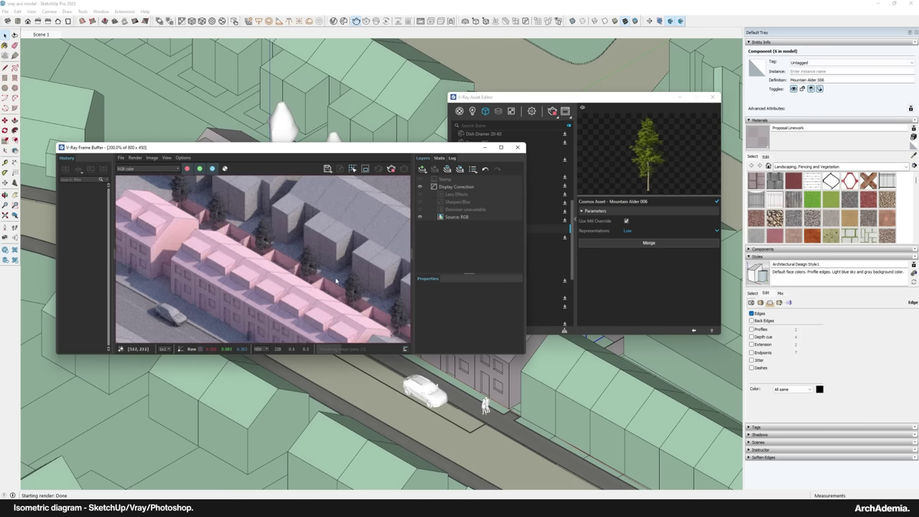
pyautogui.scroll(-1, 335, 281)
pyautogui.scroll(1, 336, 282)
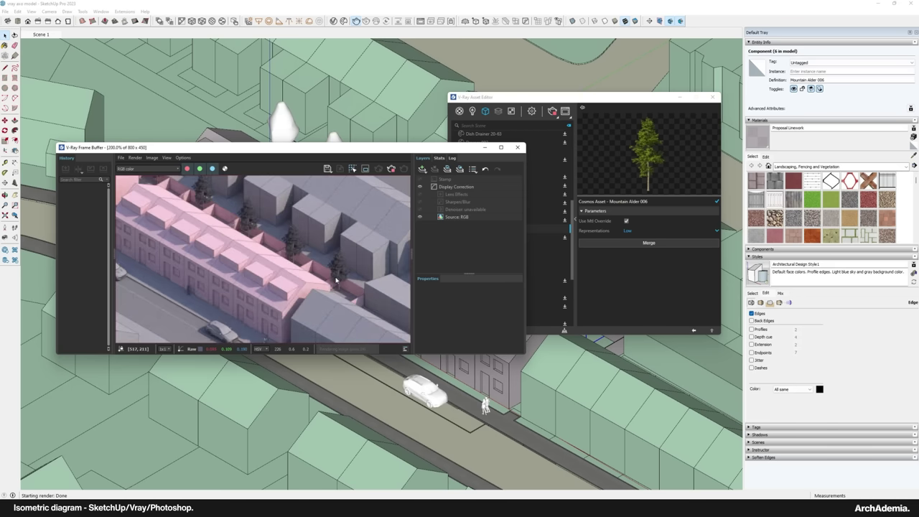
pyautogui.scroll(-1, 336, 282)
pyautogui.scroll(1, 335, 282)
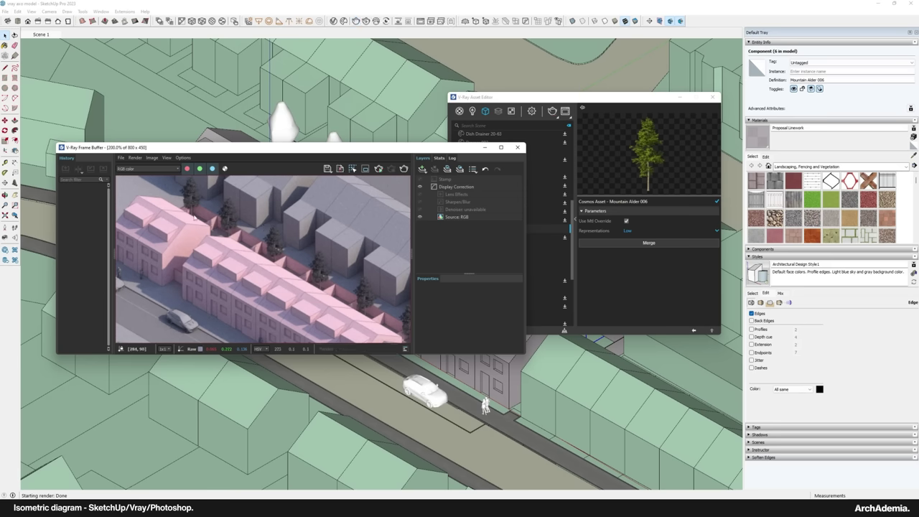
# Examine the rear-garden trees against the terrace in the render, and close the frame buffer and asset editor
pyautogui.scroll(-1, 243, 270)
pyautogui.moveTo(248, 148); pyautogui.dragTo(243, 152)
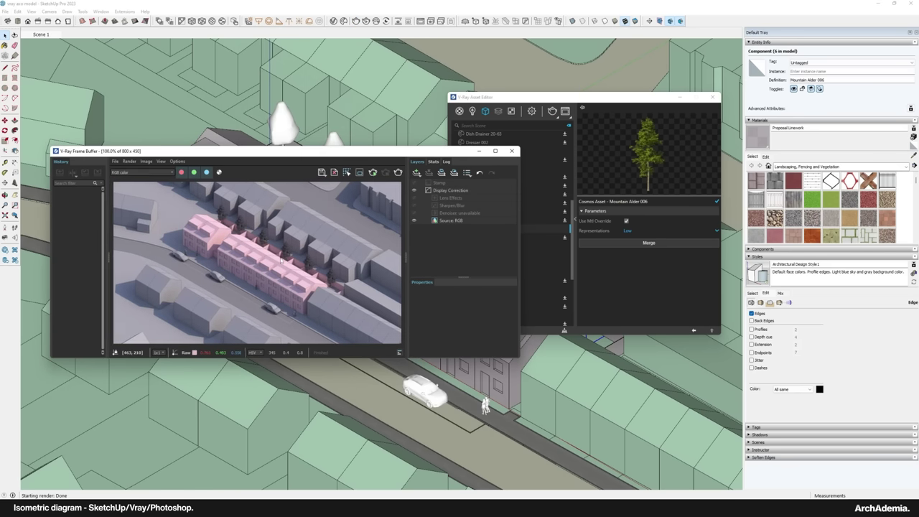
pyautogui.scroll(1, 276, 256)
pyautogui.scroll(-1, 276, 255)
pyautogui.click(511, 151)
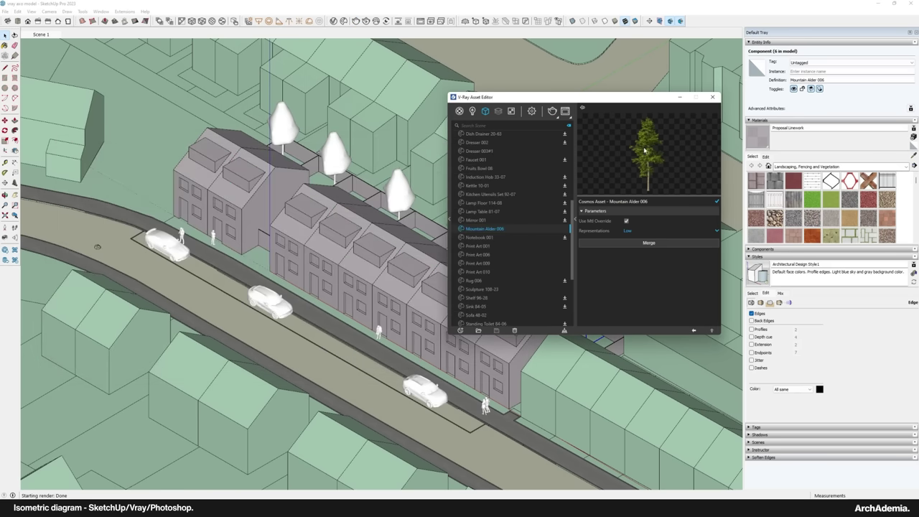
pyautogui.click(713, 96)
pyautogui.doubleClick(594, 308)
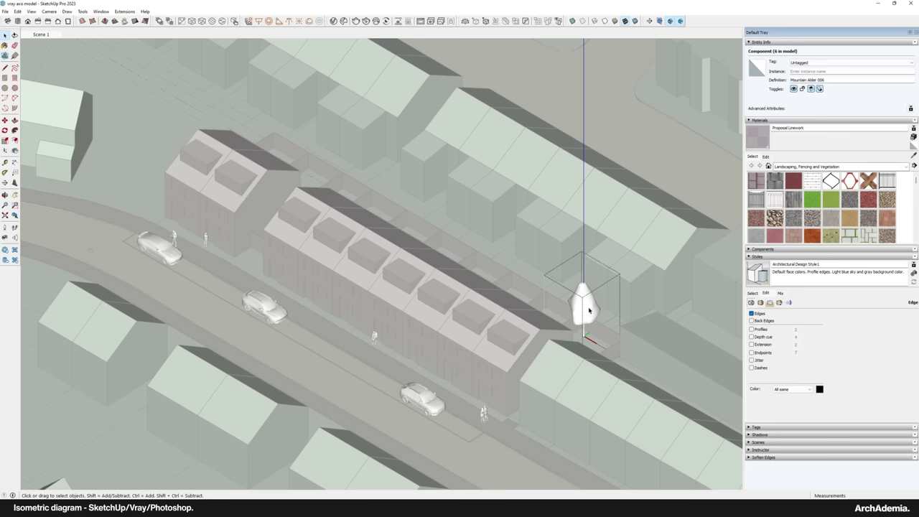
pyautogui.scroll(3, 612, 314)
pyautogui.click(31, 11)
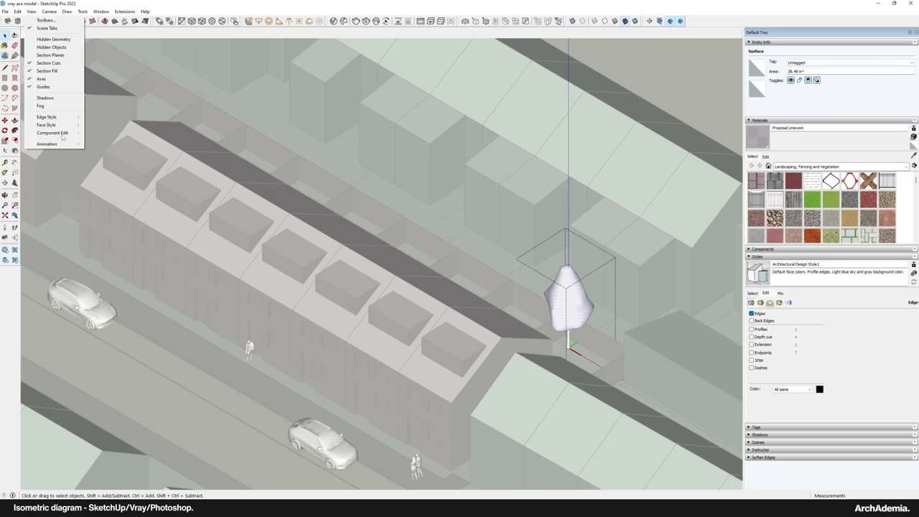
pyautogui.moveTo(58, 136)
pyautogui.click(115, 132)
pyautogui.click(416, 239)
# Uniformly scale down the two garden trees nearest the longer terrace block's far end
pyautogui.scroll(1, 468, 325)
pyautogui.click(464, 326)
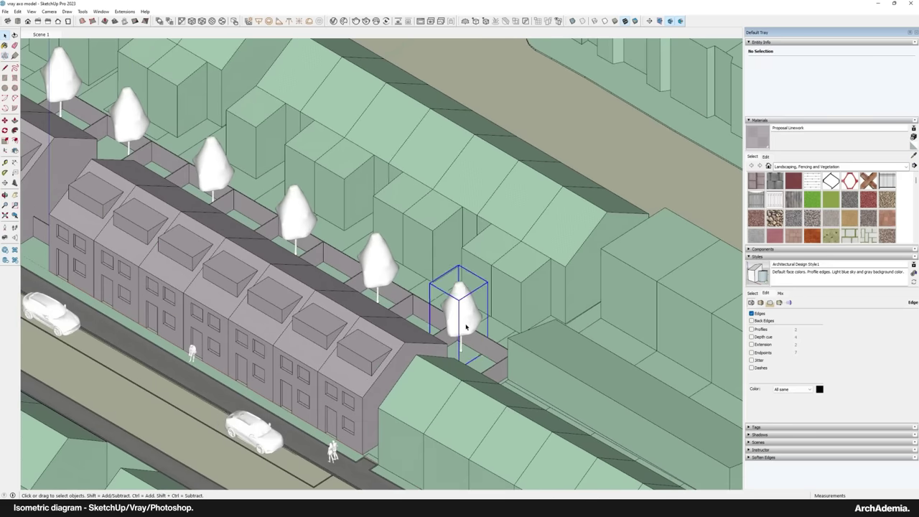
pyautogui.scroll(1, 464, 326)
pyautogui.press('s')
pyautogui.moveTo(495, 274); pyautogui.dragTo(474, 300)
pyautogui.keyDown('shift'); pyautogui.moveTo(392, 305); pyautogui.dragTo(432, 350, button='middle'); pyautogui.keyUp('shift')
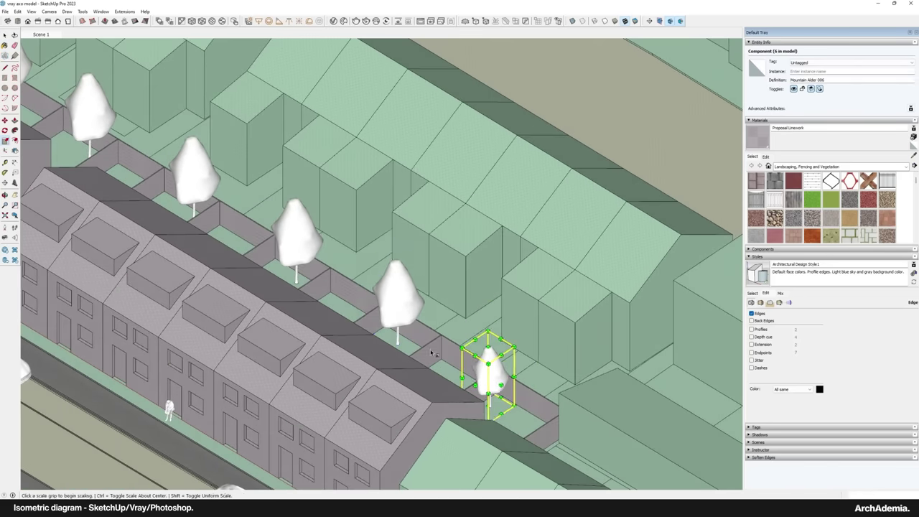
pyautogui.press('space')
pyautogui.click(387, 296)
pyautogui.press('s')
pyautogui.moveTo(359, 263); pyautogui.dragTo(378, 285)
pyautogui.moveTo(379, 286); pyautogui.dragTo(400, 310, button='middle')
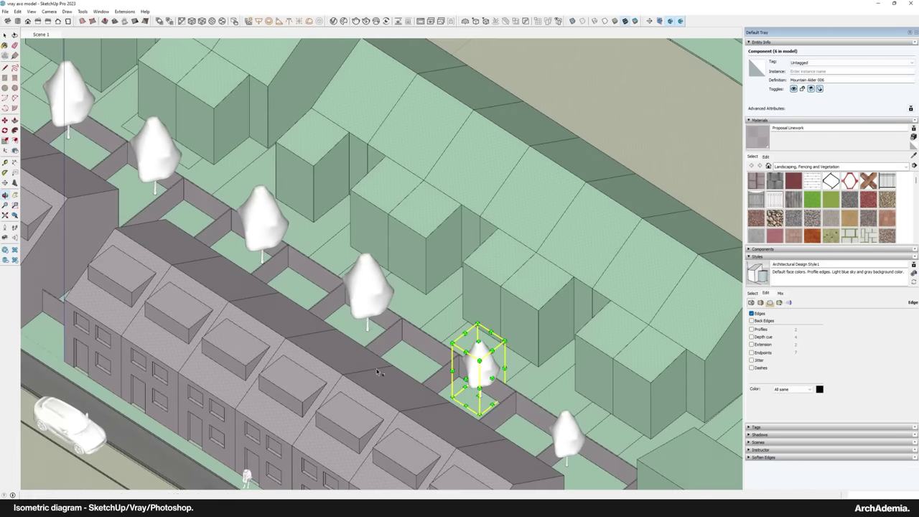
# Uniformly scale the next two garden trees along the longer block by about 0.73 and 0.70
pyautogui.press('space')
pyautogui.click(369, 305)
pyautogui.press('s')
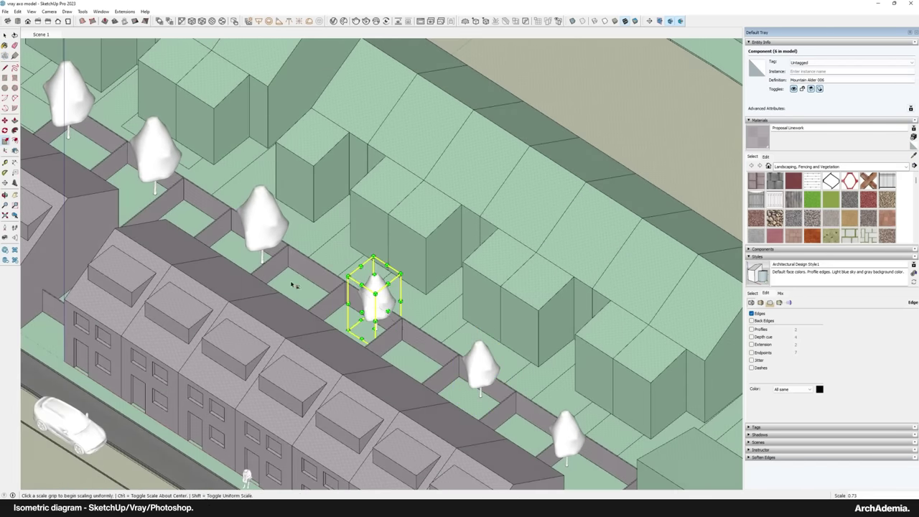
pyautogui.scroll(2, 298, 283)
pyautogui.moveTo(374, 218); pyautogui.dragTo(393, 239)
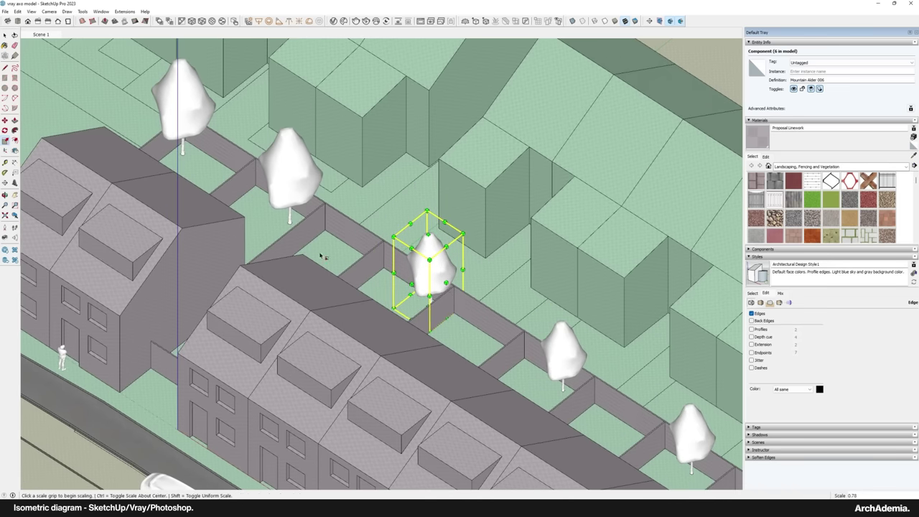
# Scale the second tree from the shorter block's end by about 0.68 and move it about 809 mm within its garden
pyautogui.keyDown('shift'); pyautogui.moveTo(323, 257); pyautogui.dragTo(417, 334, button='middle'); pyautogui.keyUp('shift')
pyautogui.press('space')
pyautogui.click(392, 263)
pyautogui.press('s')
pyautogui.press('m')
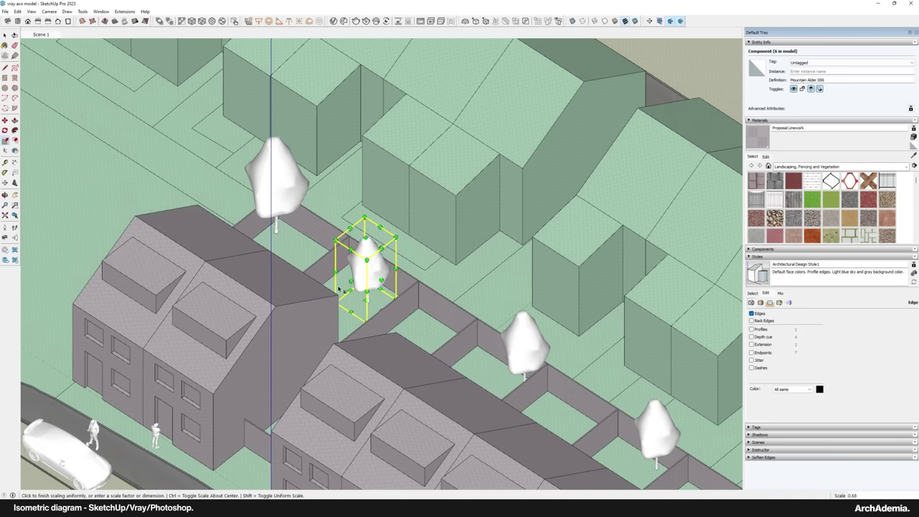
pyautogui.scroll(2, 359, 332)
pyautogui.click(359, 332)
pyautogui.click(374, 318)
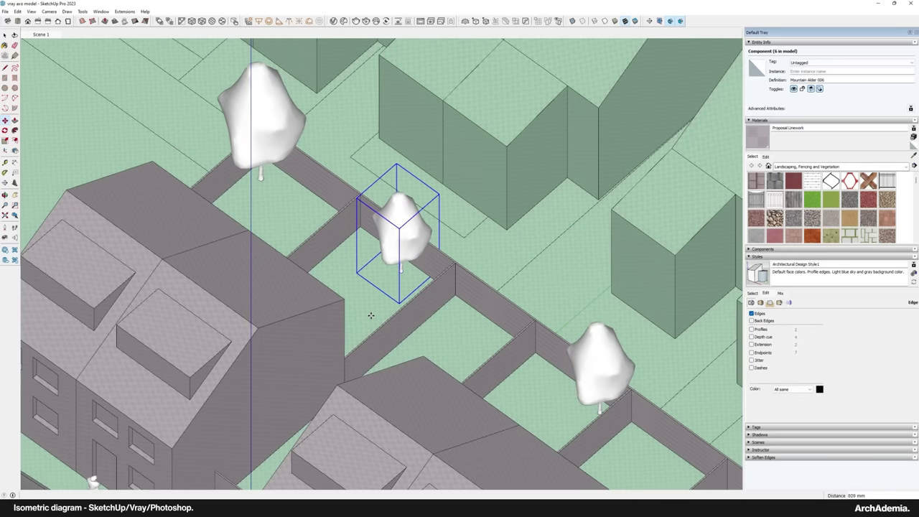
# Scale the first rear garden's tree by about 0.71, move it about 171 mm, and restore the Scene 1 view
pyautogui.hotkey('ctrl', 't')
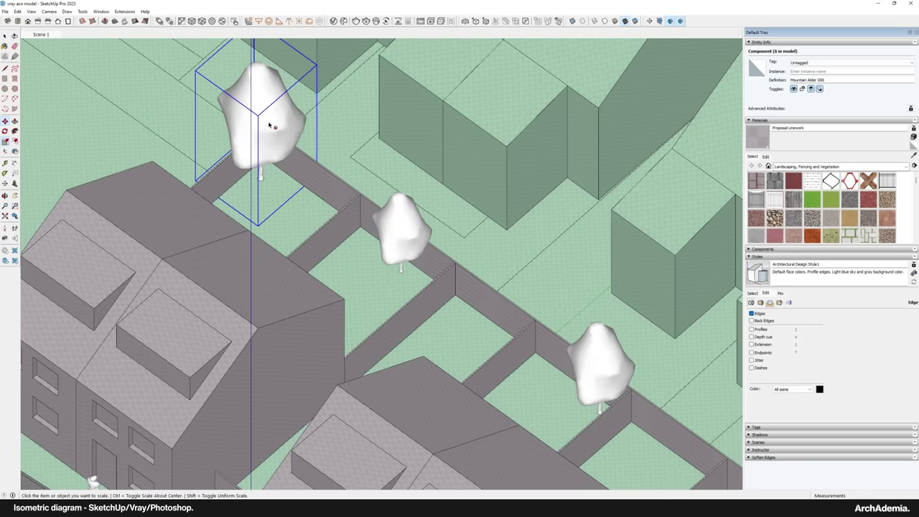
pyautogui.press('s')
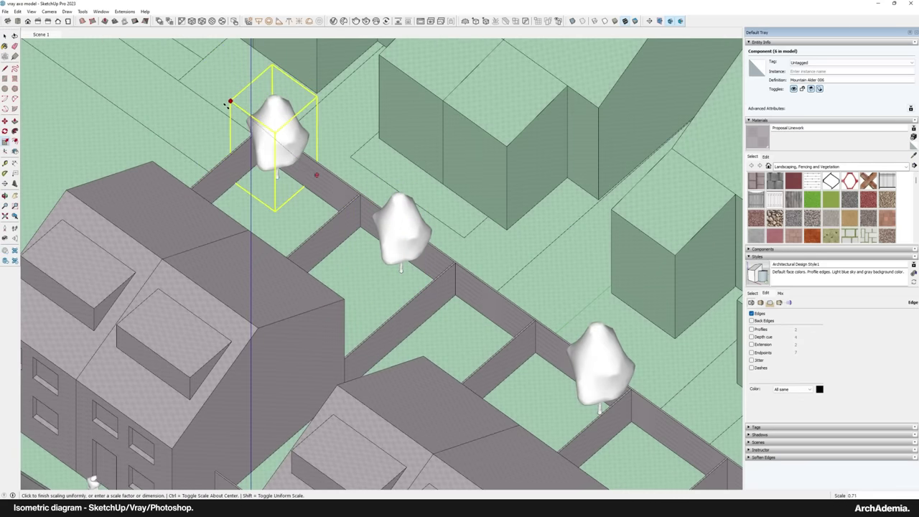
pyautogui.scroll(2, 276, 196)
pyautogui.press('m')
pyautogui.moveTo(324, 223); pyautogui.dragTo(320, 227)
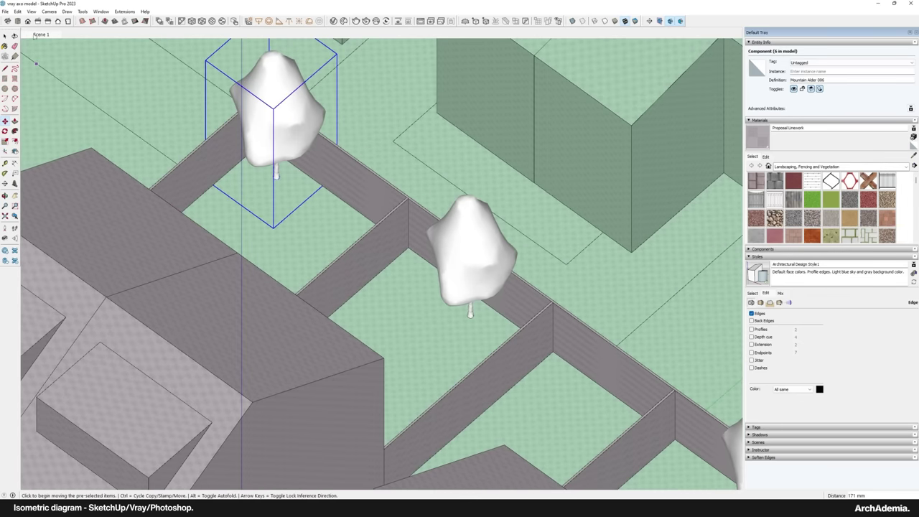
pyautogui.click(37, 35)
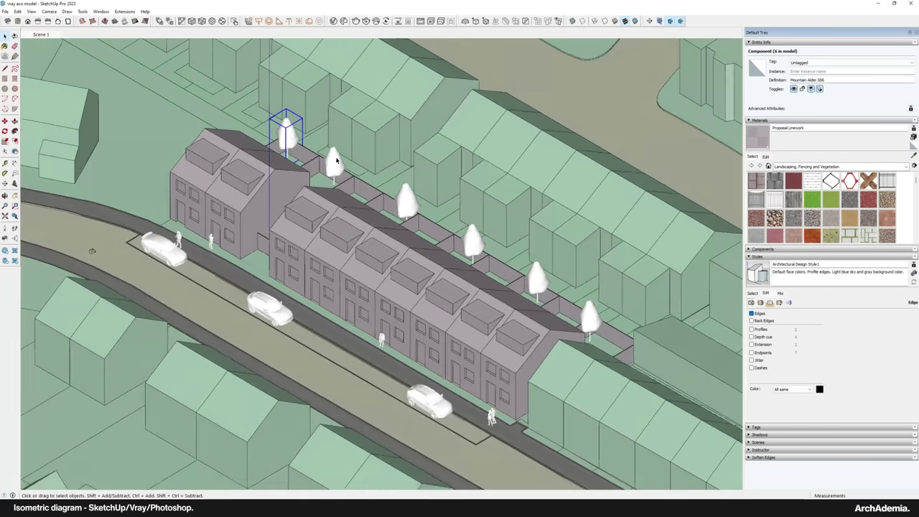
# Set the V-Ray render quality to High in the render settings
pyautogui.click(333, 21)
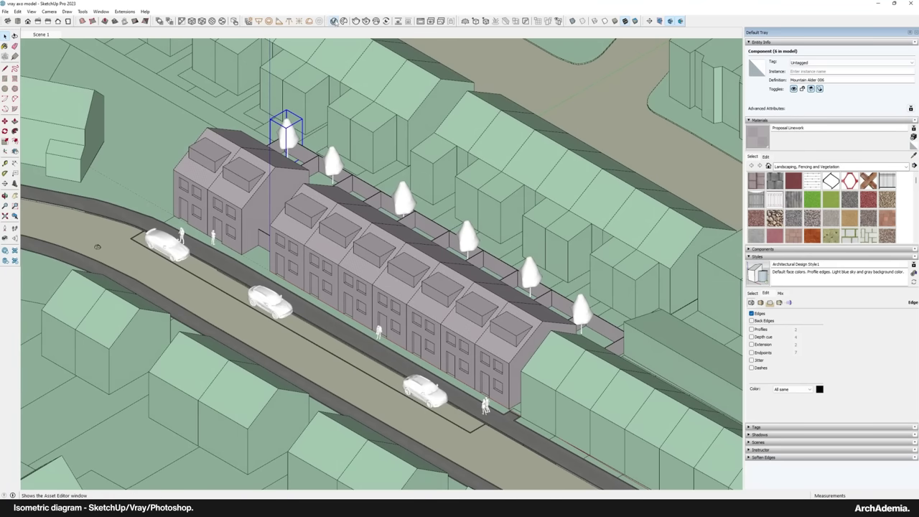
pyautogui.moveTo(489, 100); pyautogui.dragTo(328, 107)
pyautogui.click(371, 118)
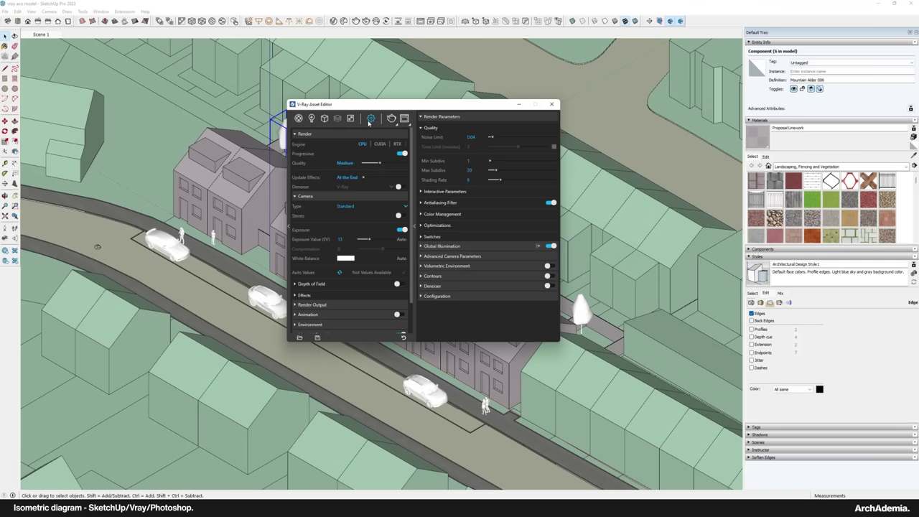
pyautogui.moveTo(382, 166); pyautogui.dragTo(394, 166)
# Turn on the safe frame and set the render output width to 2000 pixels at the 16:9 aspect ratio
pyautogui.click(295, 305)
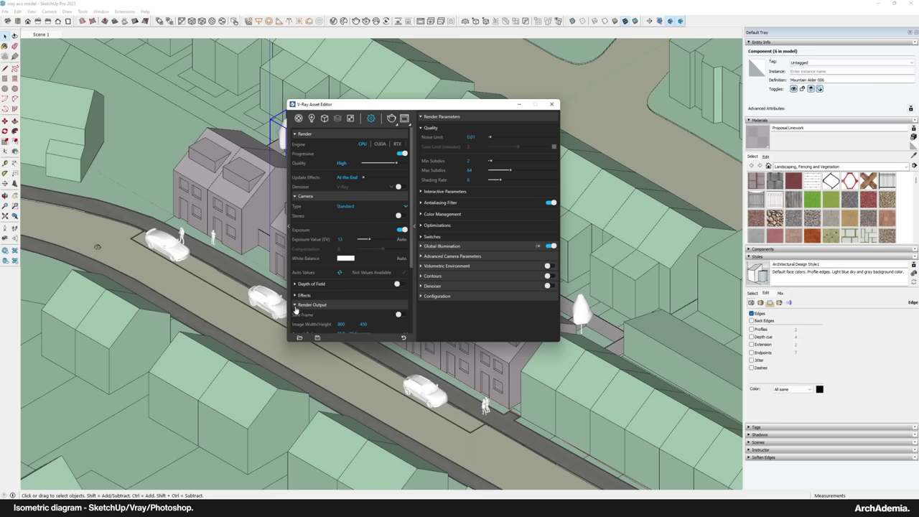
pyautogui.scroll(-2, 396, 300)
pyautogui.click(398, 243)
pyautogui.moveTo(328, 108); pyautogui.dragTo(271, 131)
pyautogui.click(287, 282)
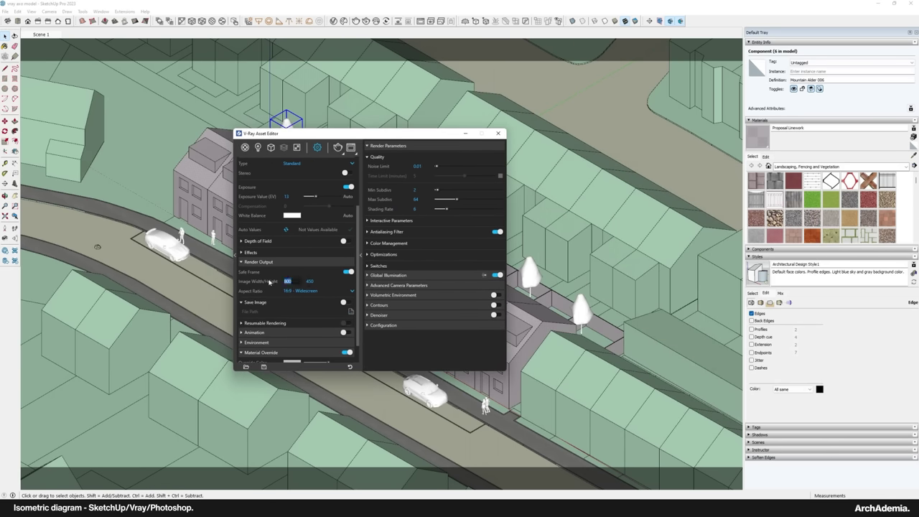
pyautogui.press('Return')
pyautogui.moveTo(268, 136); pyautogui.dragTo(249, 131)
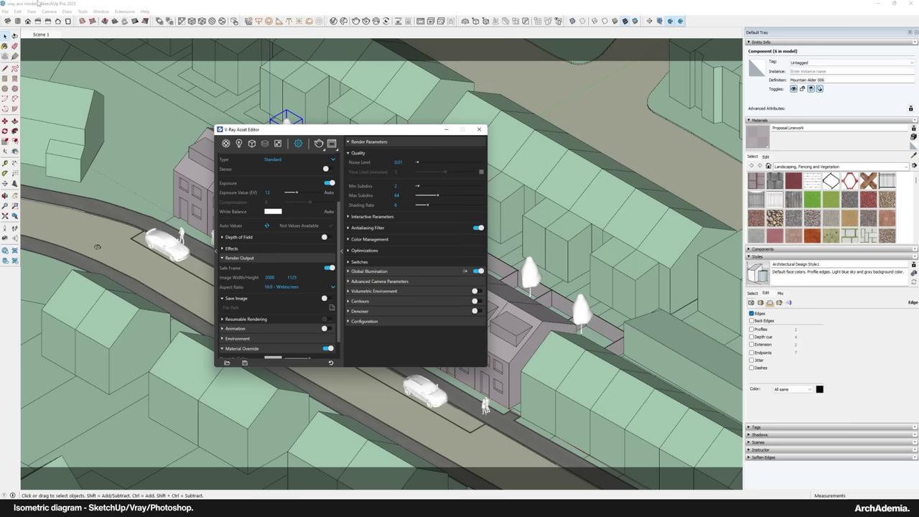
# Save the SketchUp model
pyautogui.click(6, 11)
pyautogui.click(22, 47)
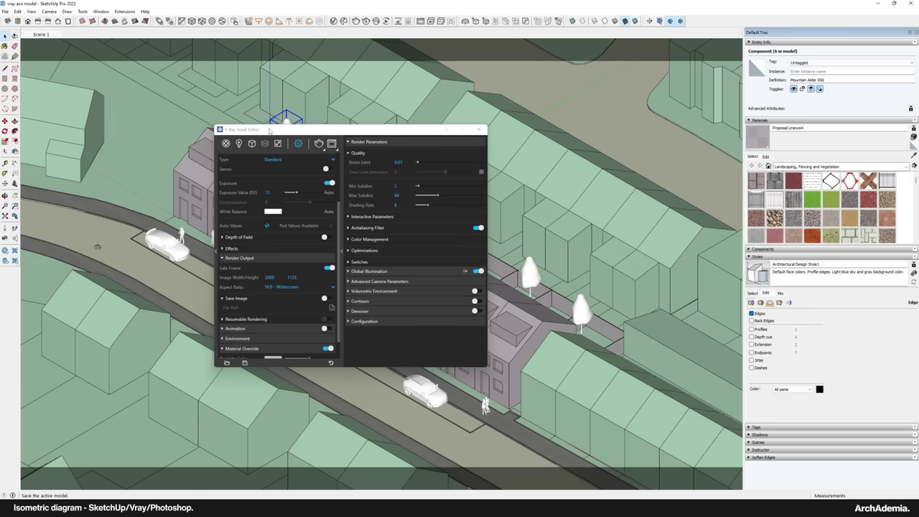
pyautogui.moveTo(269, 130); pyautogui.dragTo(237, 106)
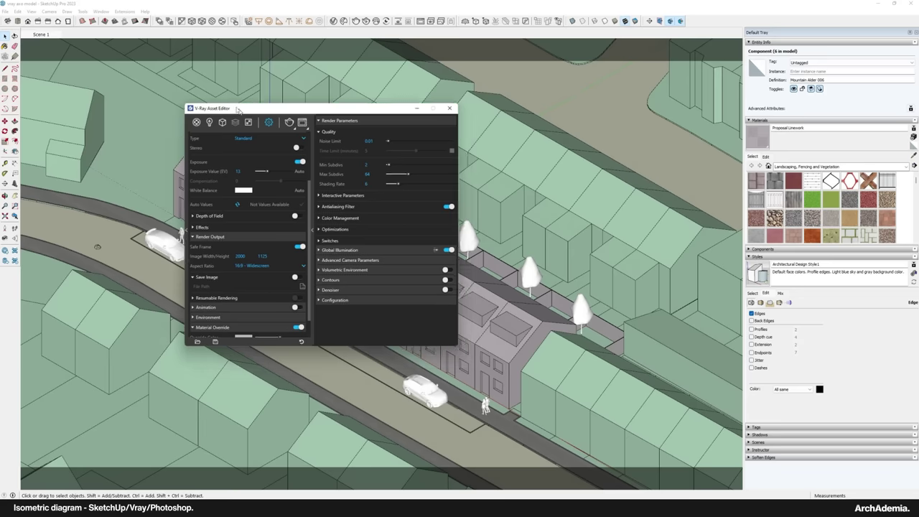
# Enable the V-Ray Denoiser with a Custom preset, strength 0.3 and radius 3, and render the scene
pyautogui.click(315, 288)
pyautogui.click(442, 288)
pyautogui.click(368, 297)
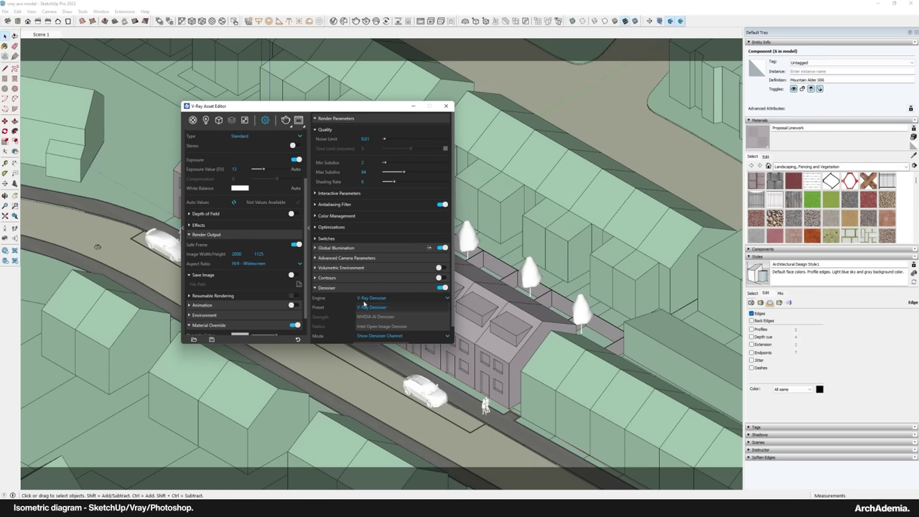
pyautogui.click(335, 297)
pyautogui.click(366, 309)
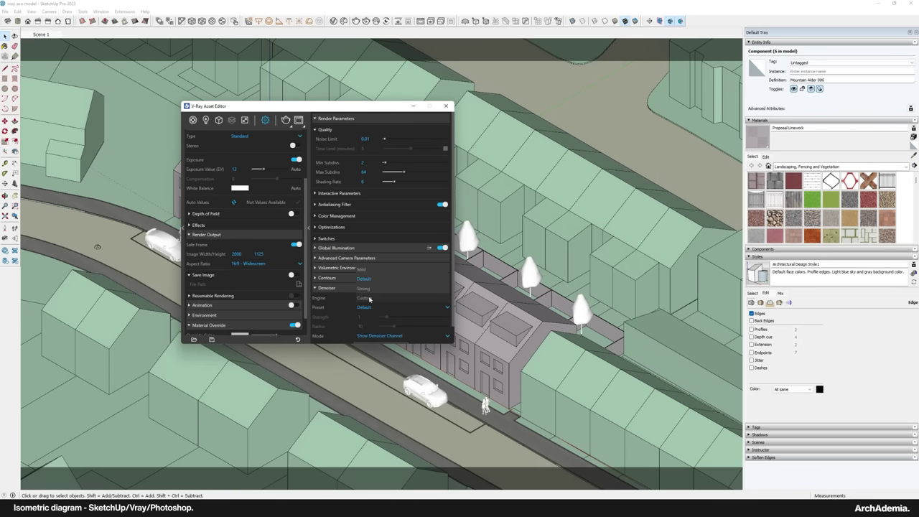
pyautogui.click(367, 271)
pyautogui.click(370, 310)
pyautogui.click(370, 298)
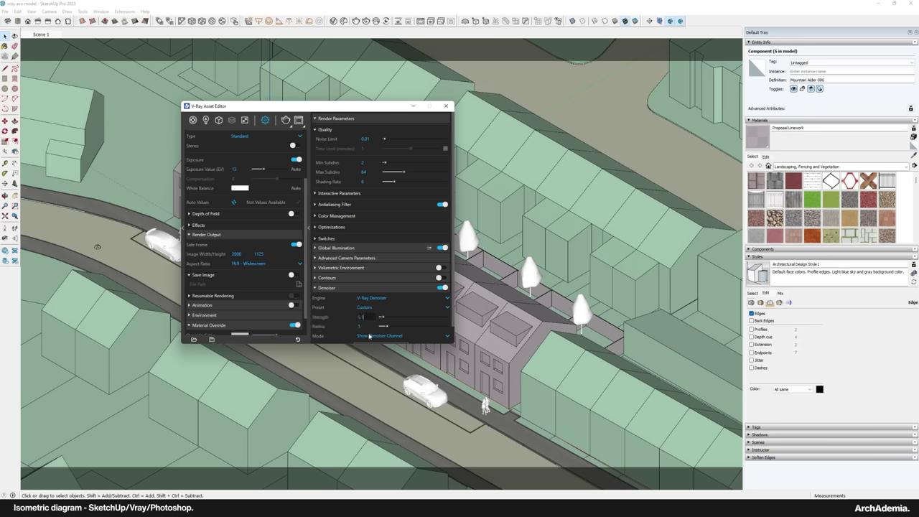
pyautogui.click(357, 327)
pyautogui.write('3')
pyautogui.press('Return')
pyautogui.moveTo(245, 110); pyautogui.dragTo(232, 108)
pyautogui.click(273, 118)
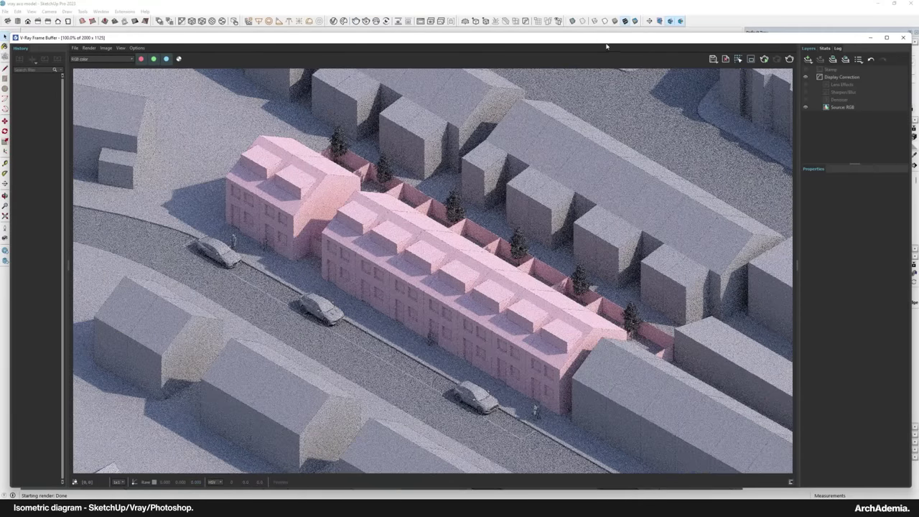
# Turn off progressive rendering and render the scene again at the final output size
pyautogui.moveTo(597, 41); pyautogui.dragTo(578, 341)
pyautogui.scroll(-2, 284, 156)
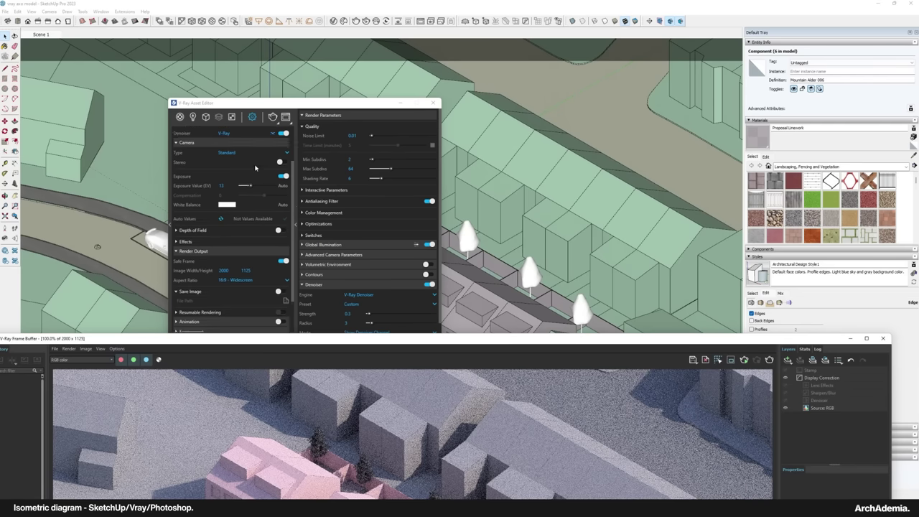
pyautogui.scroll(2, 284, 157)
pyautogui.click(280, 152)
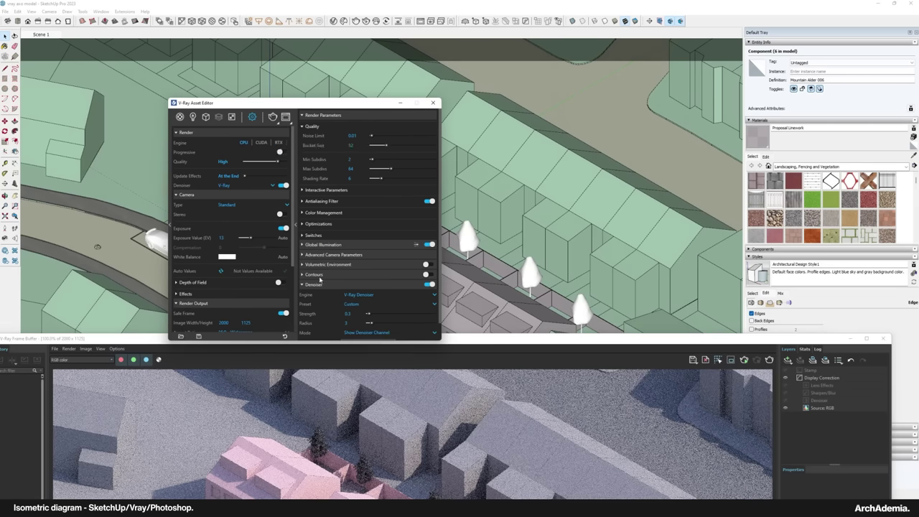
pyautogui.moveTo(461, 342); pyautogui.dragTo(471, 2)
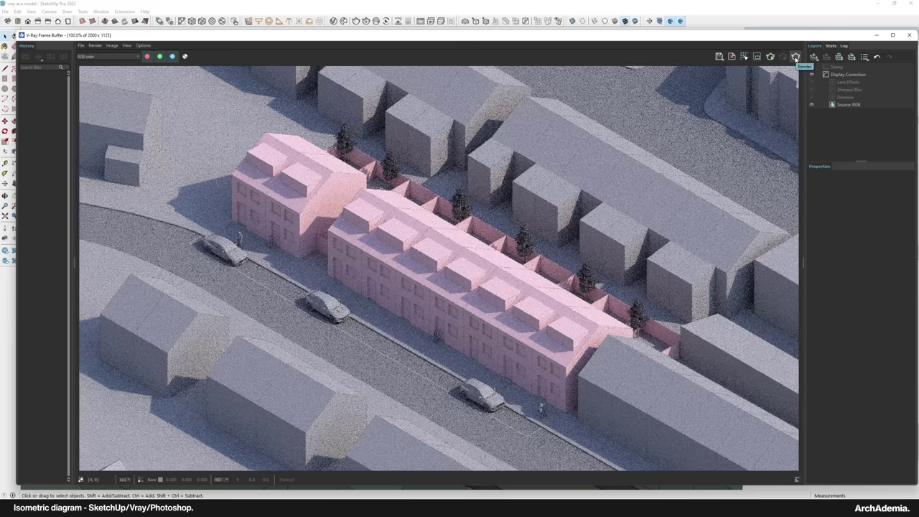
pyautogui.click(795, 57)
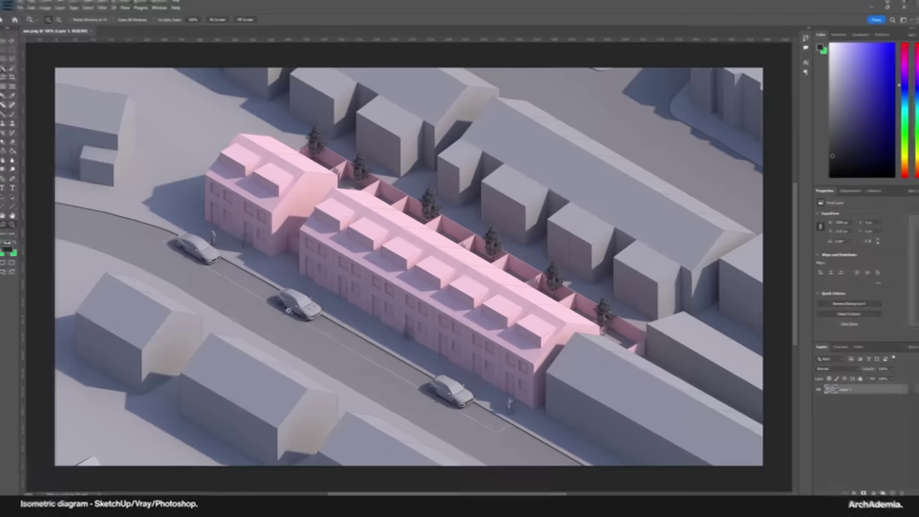
# Switch to Photoshop and inspect the terrace, trees and people in the final render image up close
pyautogui.click(502, 336)
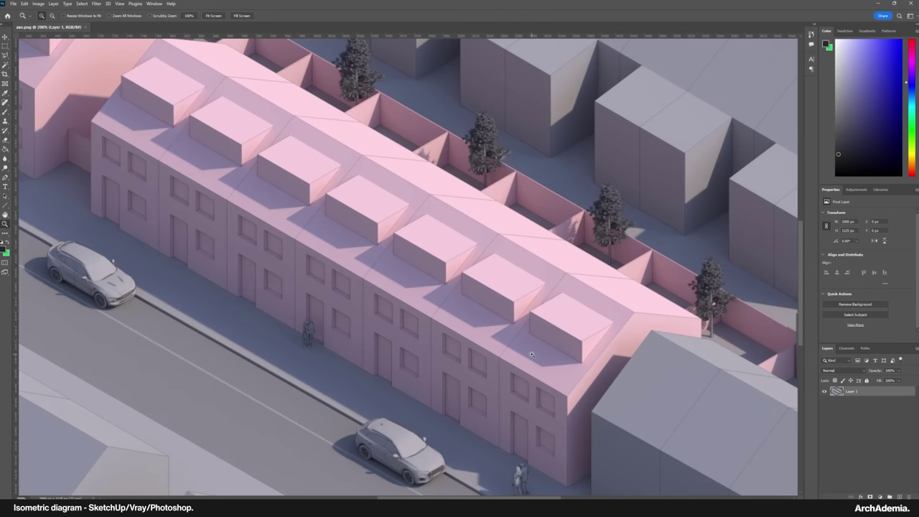
pyautogui.moveTo(146, 235); pyautogui.dragTo(461, 392)
pyautogui.moveTo(254, 183); pyautogui.dragTo(272, 221)
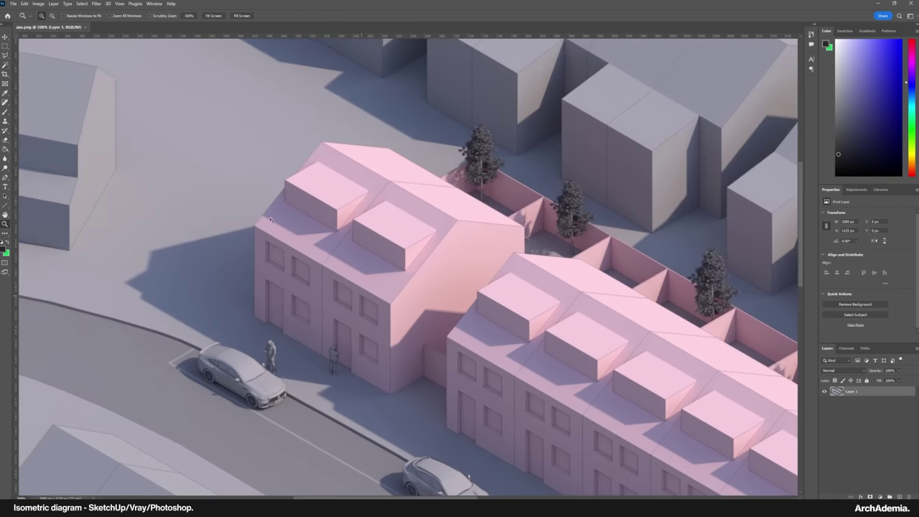
pyautogui.rightClick(235, 190)
pyautogui.click(253, 194)
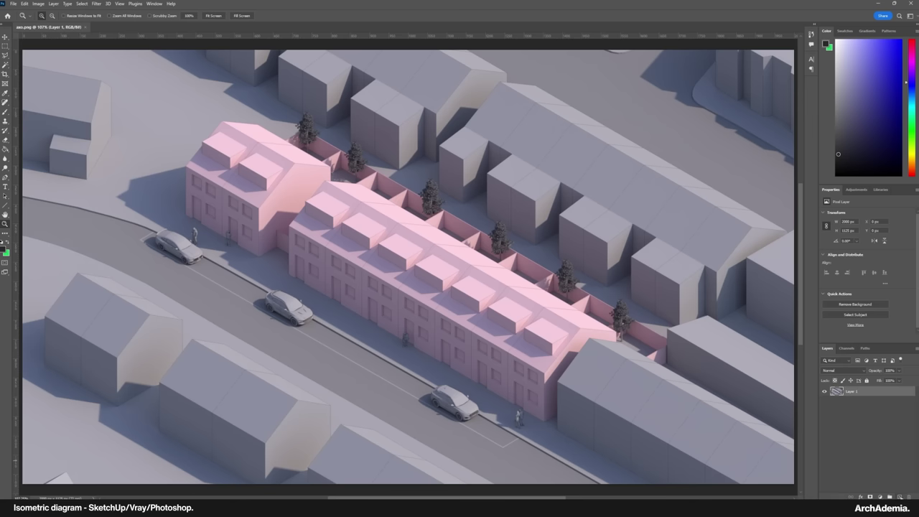
# Add a new layer above the render and start a Pen path around the smaller terrace block, running up its street-side corner to the eaves
pyautogui.click(900, 497)
pyautogui.click(221, 188)
pyautogui.click(194, 186)
pyautogui.moveTo(196, 209); pyautogui.dragTo(260, 227)
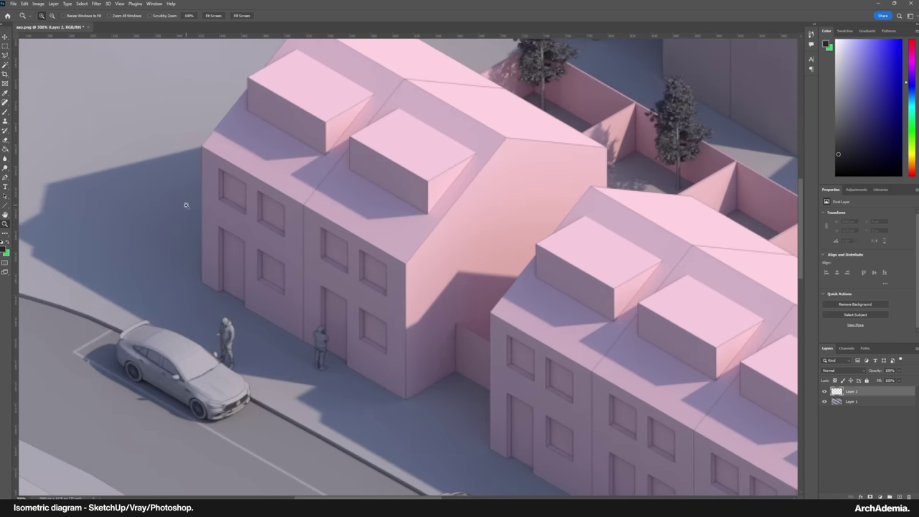
pyautogui.click(186, 206)
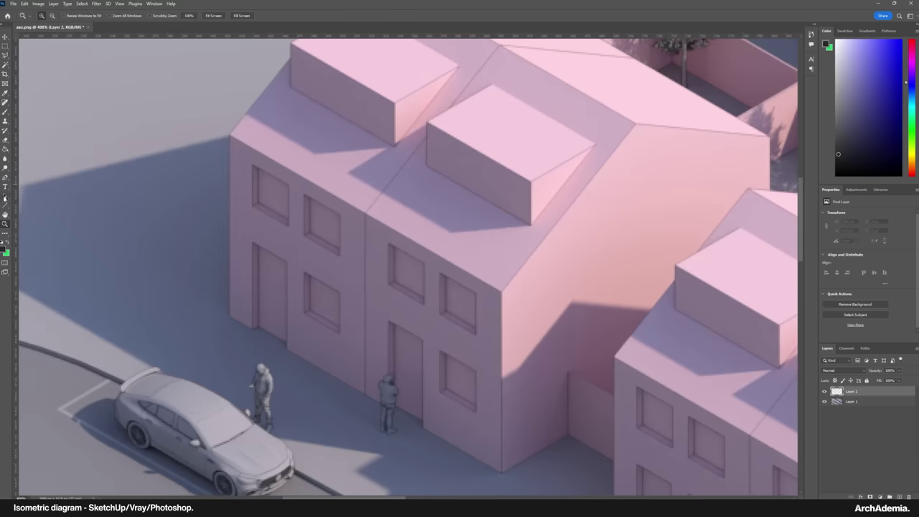
pyautogui.click(5, 179)
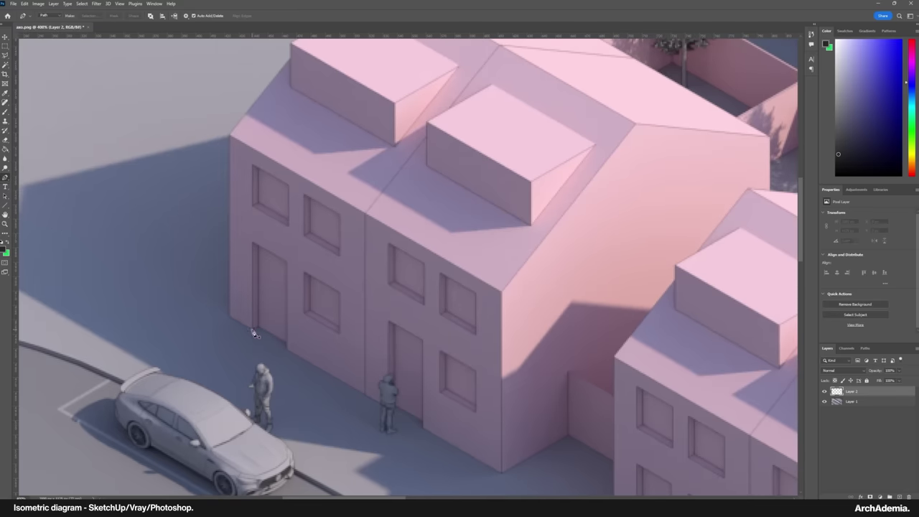
pyautogui.click(251, 329)
pyautogui.click(229, 316)
pyautogui.click(231, 140)
# Continue the Pen path over the smaller block's roofline and down onto the roof of the longer block
pyautogui.scroll(3, 234, 144)
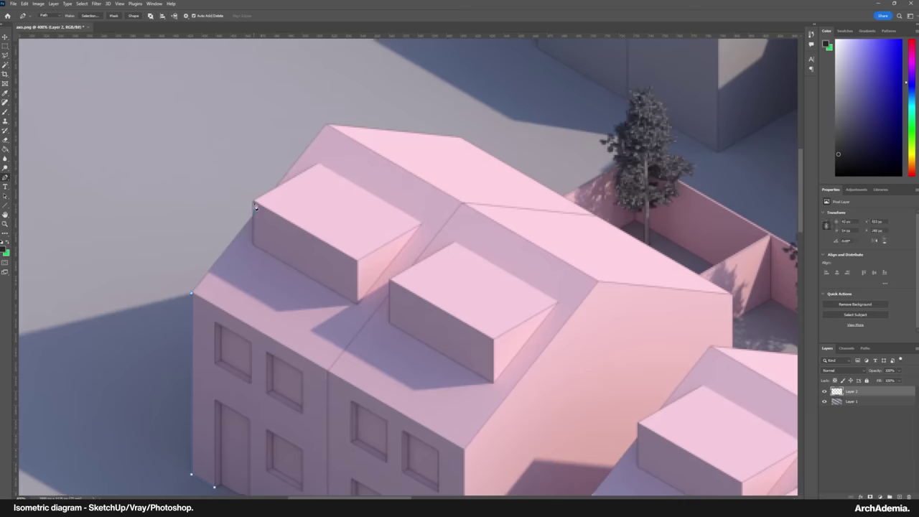
pyautogui.click(253, 213)
pyautogui.click(462, 139)
pyautogui.hscroll(5, 461, 141)
pyautogui.click(371, 247)
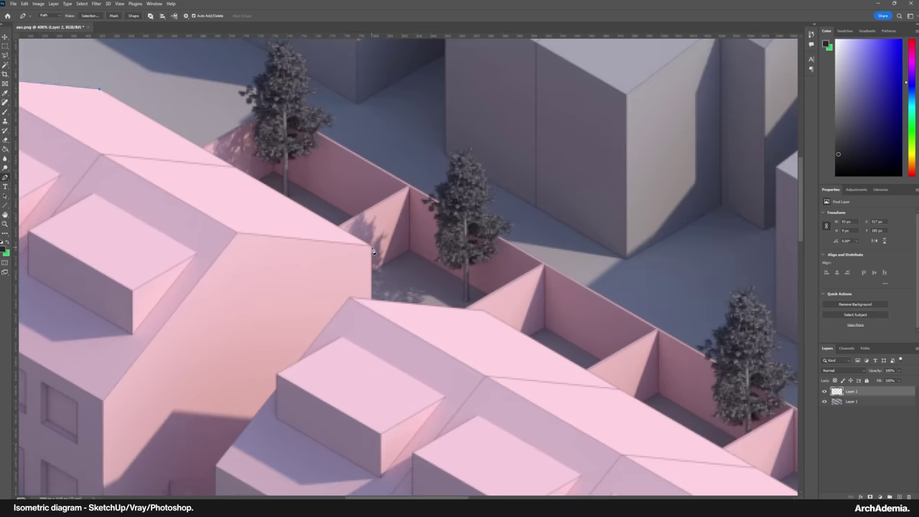
pyautogui.click(372, 299)
pyautogui.click(483, 312)
# Trace the path along the longer block's rear roof edge, then down the neighbouring grey building's outline to the pavement
pyautogui.moveTo(587, 382); pyautogui.dragTo(168, 78)
pyautogui.moveTo(779, 467); pyautogui.dragTo(154, 129)
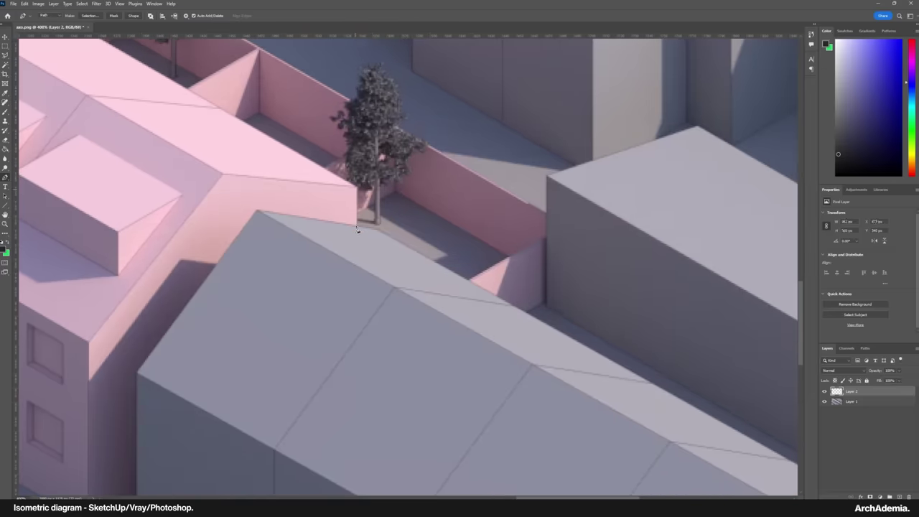
pyautogui.click(358, 229)
pyautogui.click(259, 214)
pyautogui.scroll(-5, 583, 179)
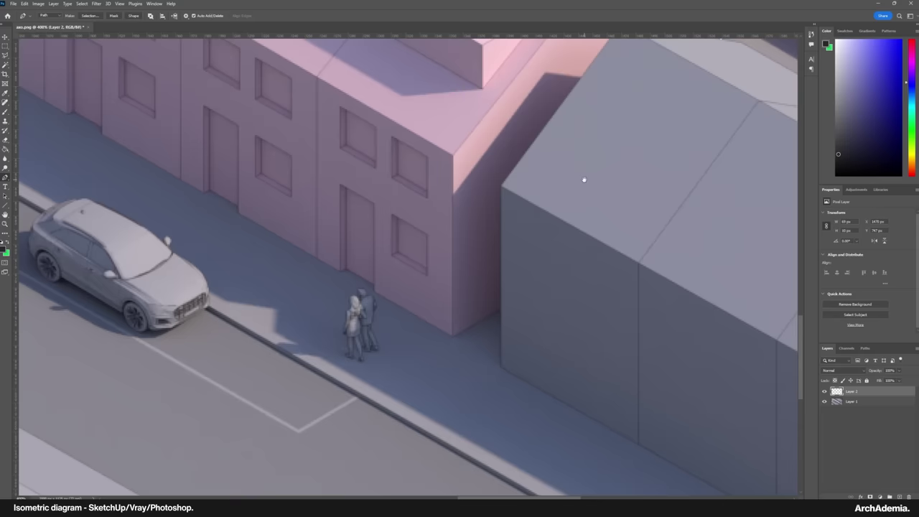
pyautogui.click(508, 310)
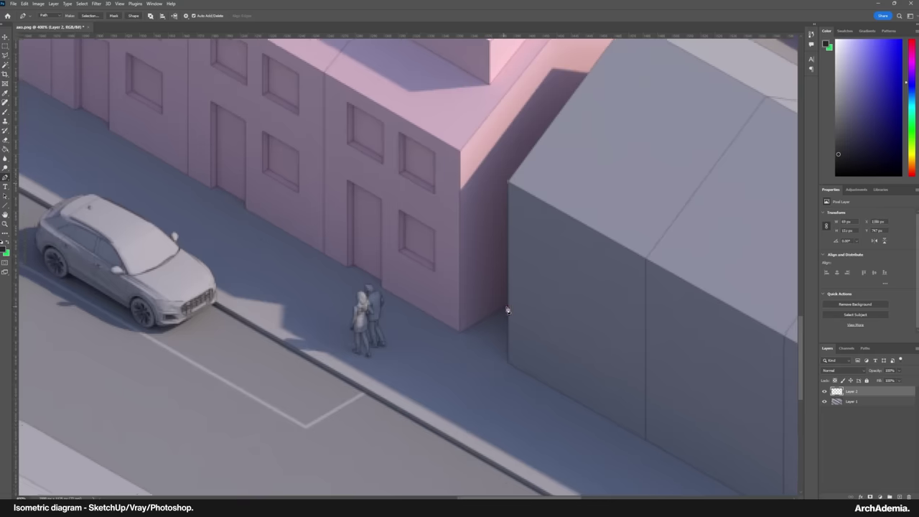
# Trace the base of the longer block's street facade around the door recesses, from the grey building's end back past the parked car
pyautogui.click(461, 331)
pyautogui.click(382, 285)
pyautogui.click(353, 265)
pyautogui.click(247, 208)
pyautogui.click(246, 203)
pyautogui.moveTo(296, 196); pyautogui.dragTo(563, 300)
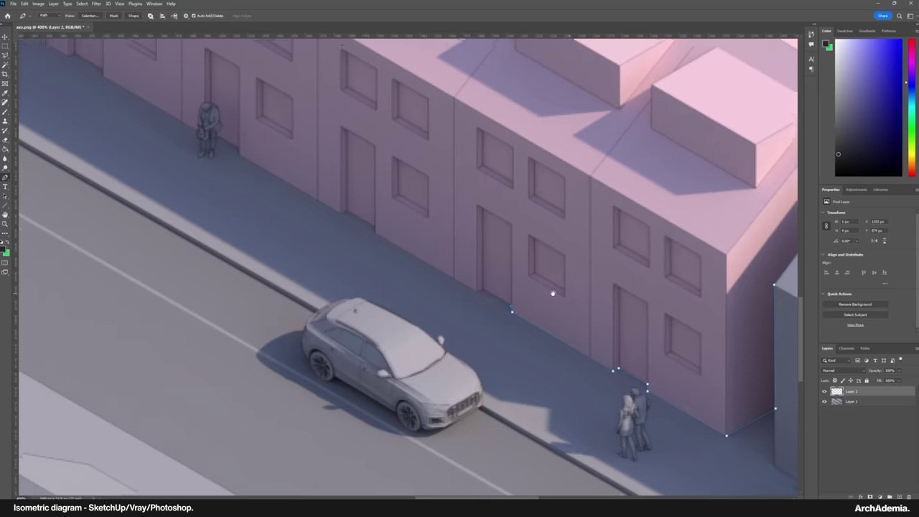
pyautogui.click(484, 291)
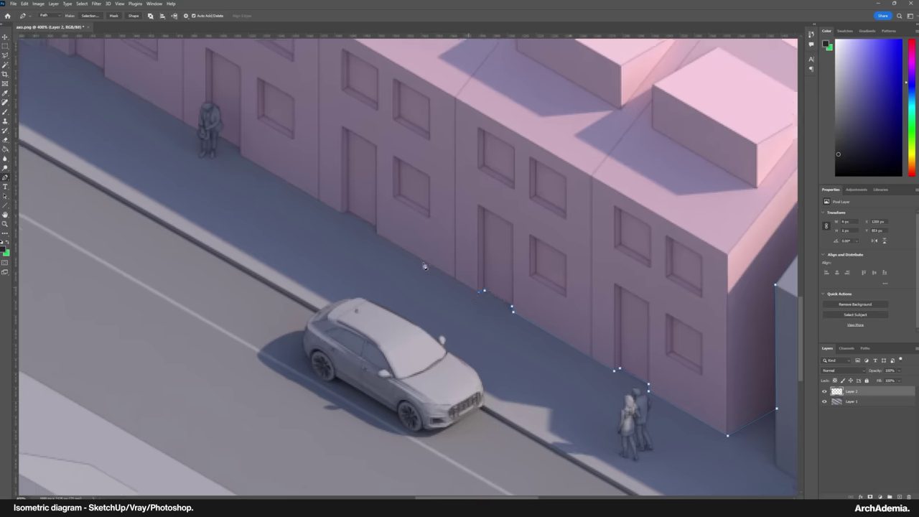
pyautogui.click(377, 229)
# Carry the path along the remaining door recesses of the longer block's facade to its far street corner
pyautogui.moveTo(287, 168); pyautogui.dragTo(525, 298)
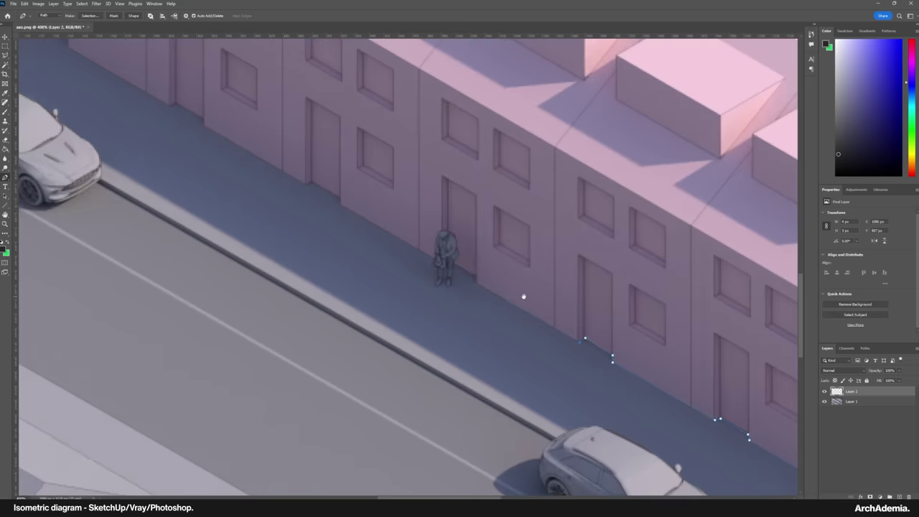
pyautogui.click(476, 280)
pyautogui.click(449, 261)
pyautogui.click(342, 204)
pyautogui.click(341, 199)
pyautogui.click(313, 182)
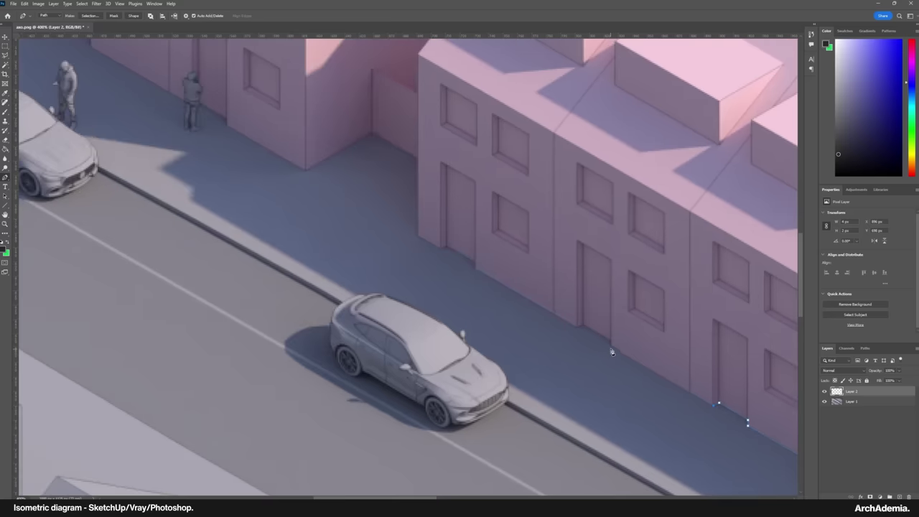
pyautogui.click(611, 346)
pyautogui.click(582, 327)
pyautogui.click(476, 268)
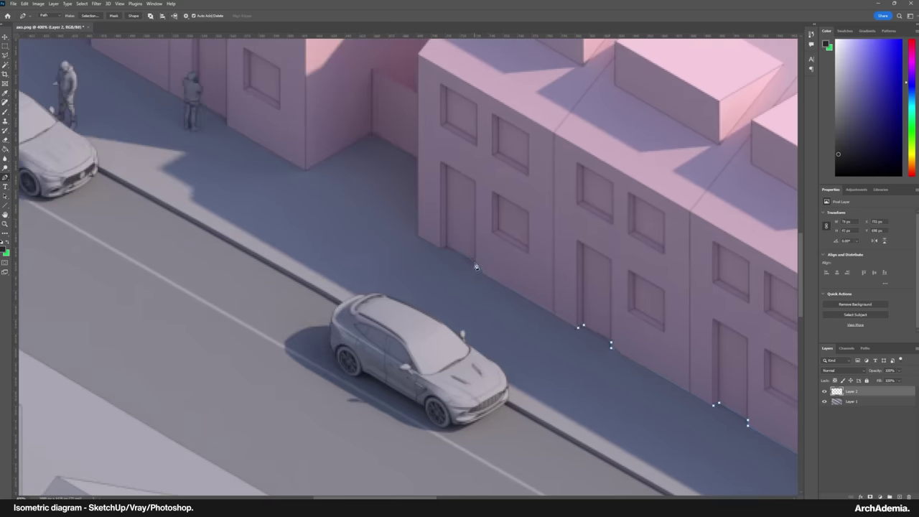
pyautogui.click(440, 249)
pyautogui.click(418, 235)
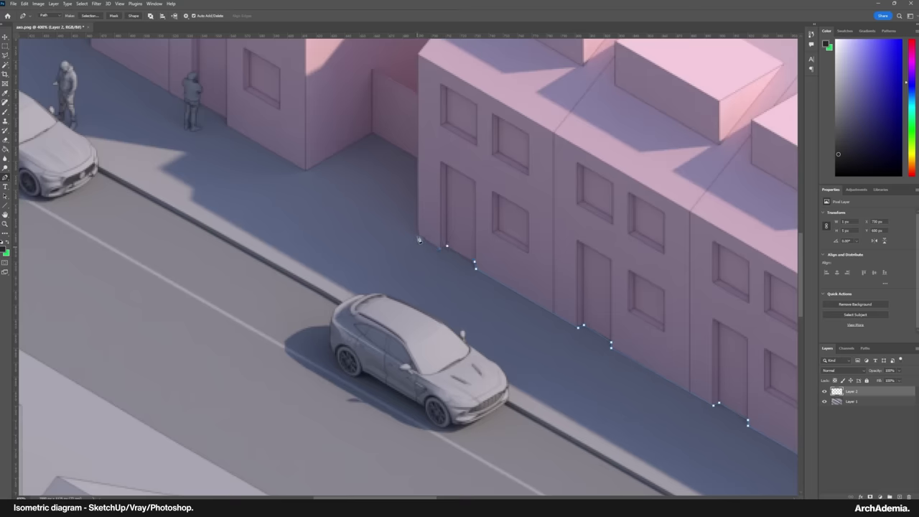
# Trace the path across the linking garden wall and the smaller block's base and doorways to close the outline at its starting point
pyautogui.click(418, 159)
pyautogui.click(372, 132)
pyautogui.click(309, 170)
pyautogui.moveTo(257, 138); pyautogui.dragTo(471, 324)
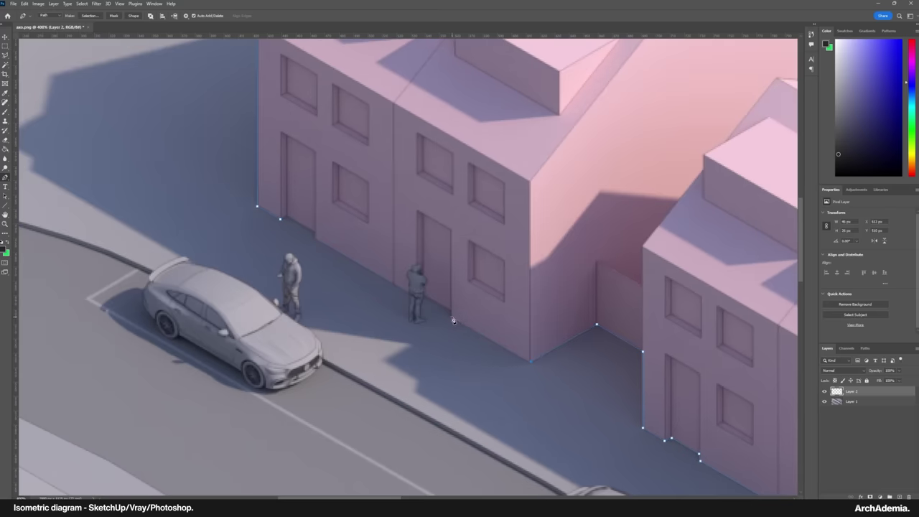
pyautogui.click(451, 313)
pyautogui.click(315, 236)
pyautogui.click(289, 220)
# Prepare a small hard-edged round brush for outlining the path
pyautogui.click(6, 112)
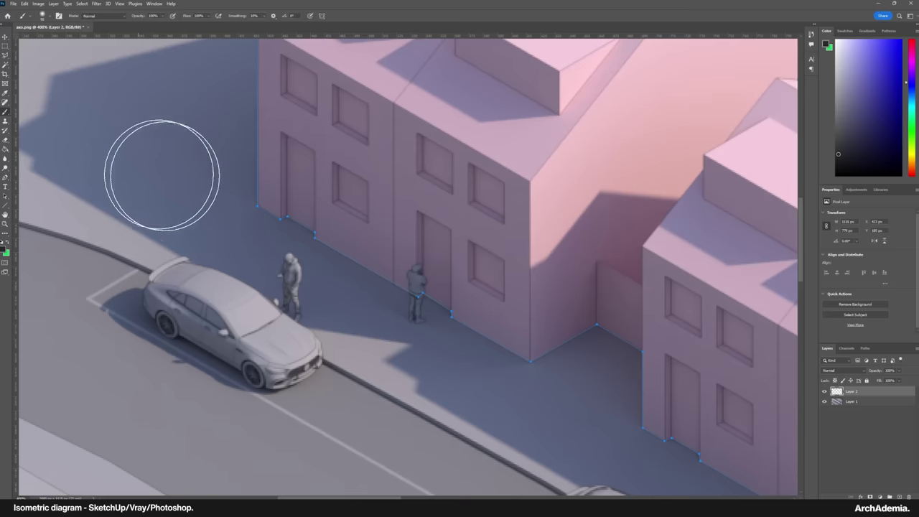
pyautogui.click(49, 17)
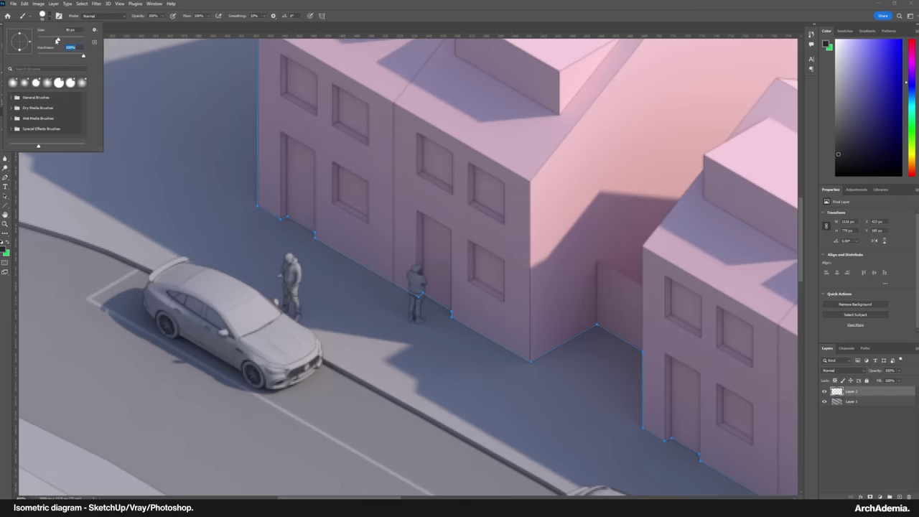
pyautogui.moveTo(43, 41); pyautogui.dragTo(41, 41)
pyautogui.click(117, 23)
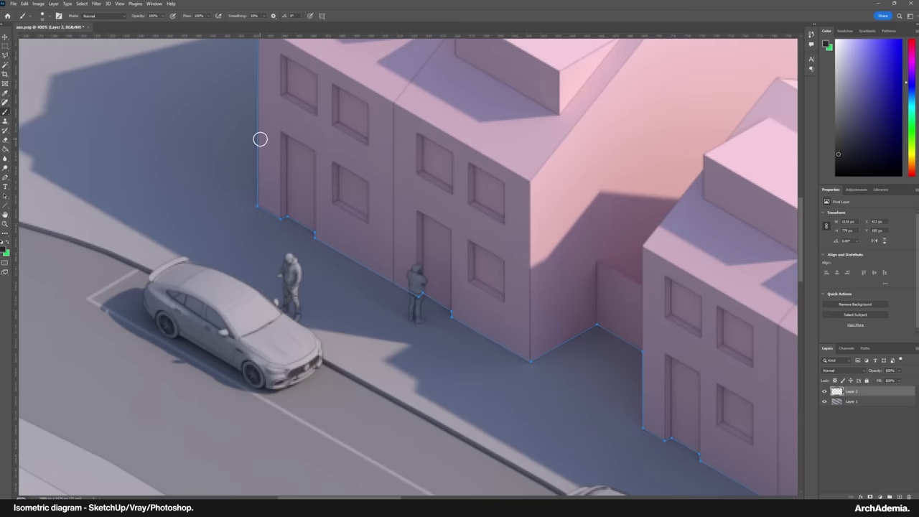
pyautogui.press('[')
pyautogui.press('[')
pyautogui.press('[')
# Stroke the terrace path with the Brush, without simulated pressure, and delete the path
pyautogui.click(6, 177)
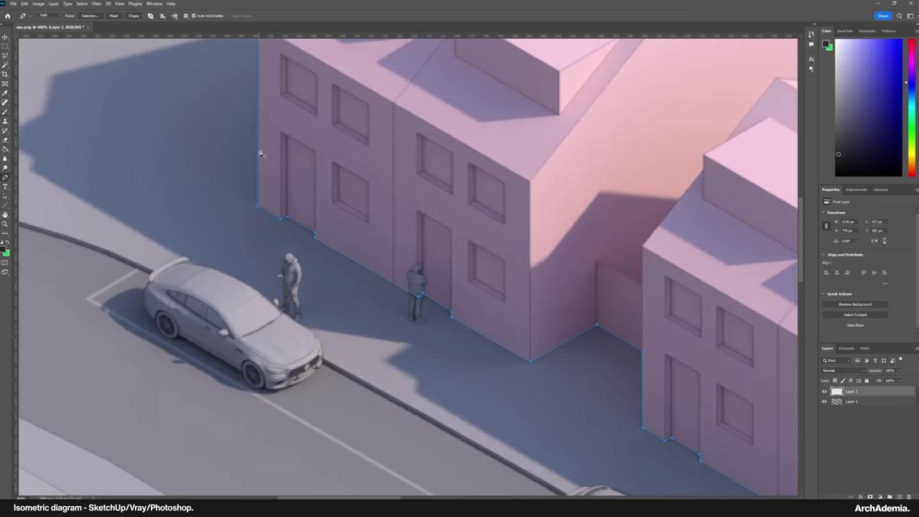
pyautogui.rightClick(259, 152)
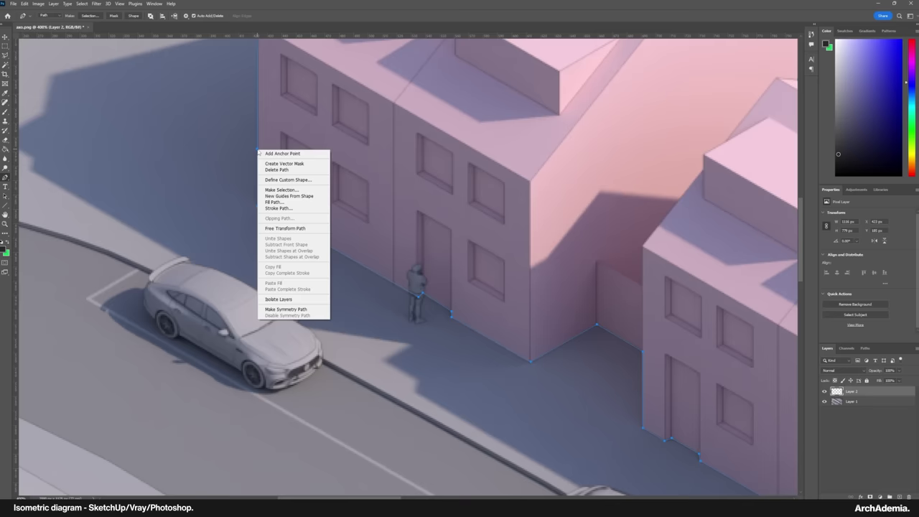
pyautogui.click(278, 207)
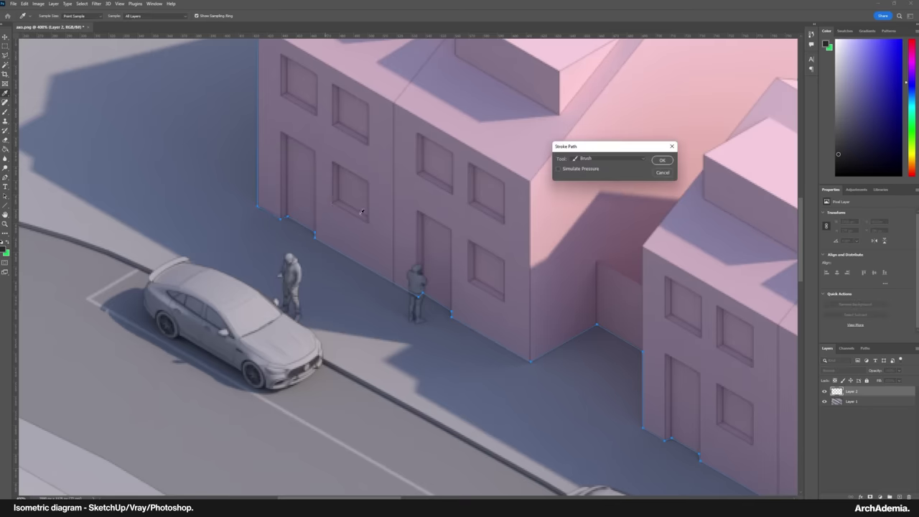
pyautogui.moveTo(585, 148)
pyautogui.mouseDown()
pyautogui.moveTo(115, 123)
pyautogui.moveTo(143, 133)
pyautogui.mouseUp()
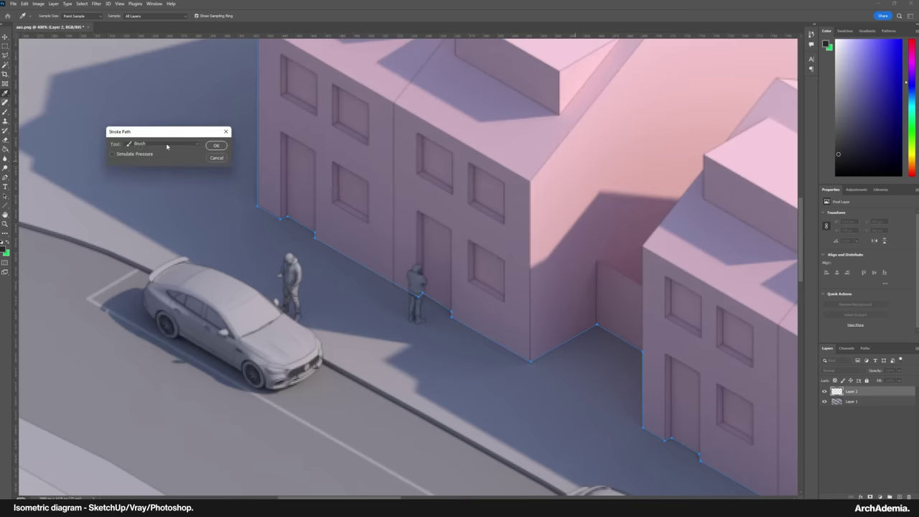
pyautogui.click(167, 146)
pyautogui.click(144, 160)
pyautogui.click(217, 146)
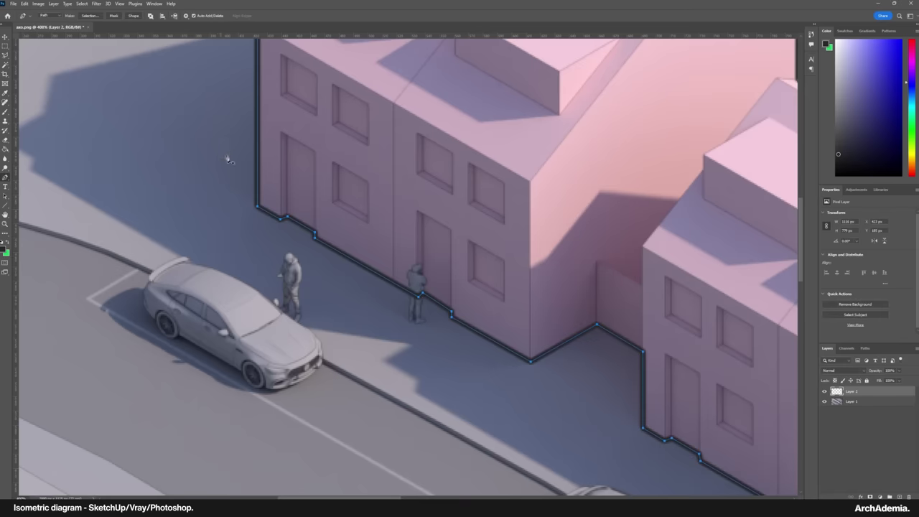
pyautogui.rightClick(259, 158)
pyautogui.click(276, 178)
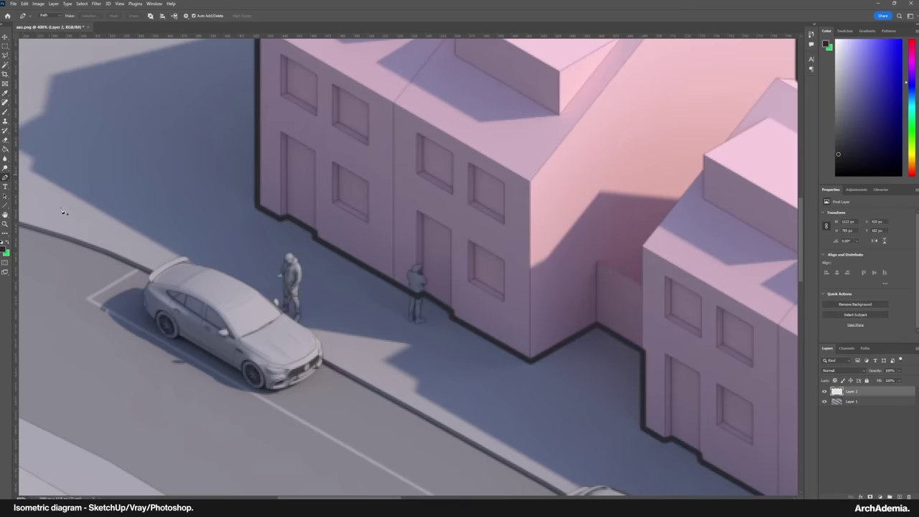
# Review the whole terrace outline, comparing the image with the outline layer hidden and shown
pyautogui.click(5, 225)
pyautogui.rightClick(139, 167)
pyautogui.click(146, 183)
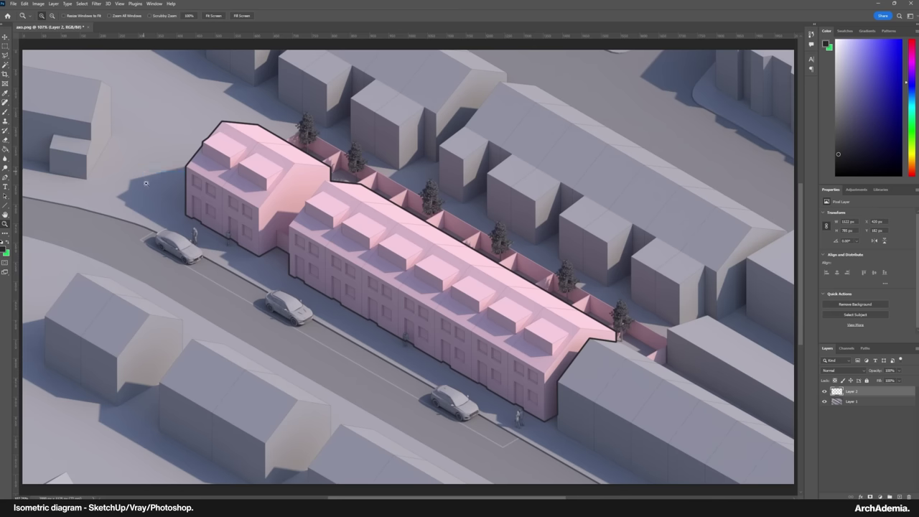
pyautogui.click(270, 214)
pyautogui.moveTo(266, 214); pyautogui.dragTo(302, 243)
pyautogui.click(825, 391)
pyautogui.click(824, 391)
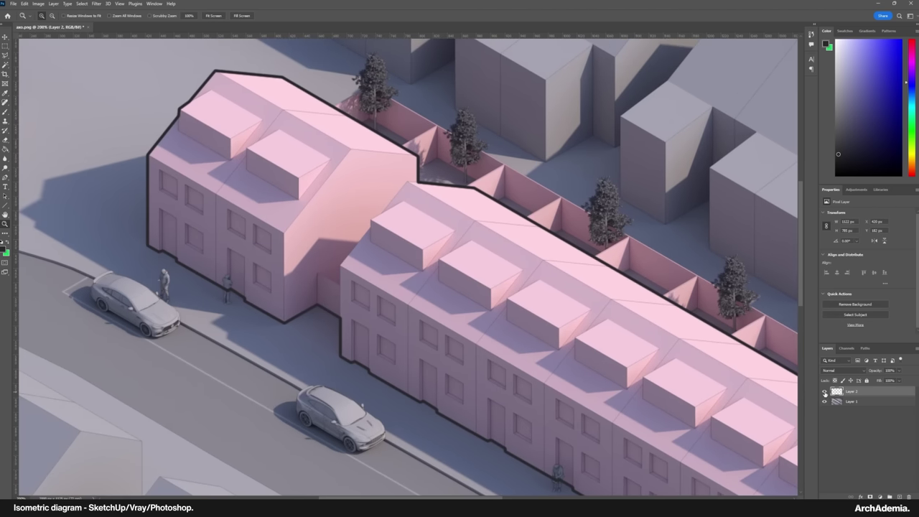
pyautogui.click(825, 392)
pyautogui.click(825, 391)
pyautogui.click(824, 391)
pyautogui.click(824, 393)
# Erase the outline where it crosses the people in front of the terrace doors, using a small Eraser at 100% opacity
pyautogui.click(224, 281)
pyautogui.click(225, 281)
pyautogui.click(225, 281)
pyautogui.click(225, 281)
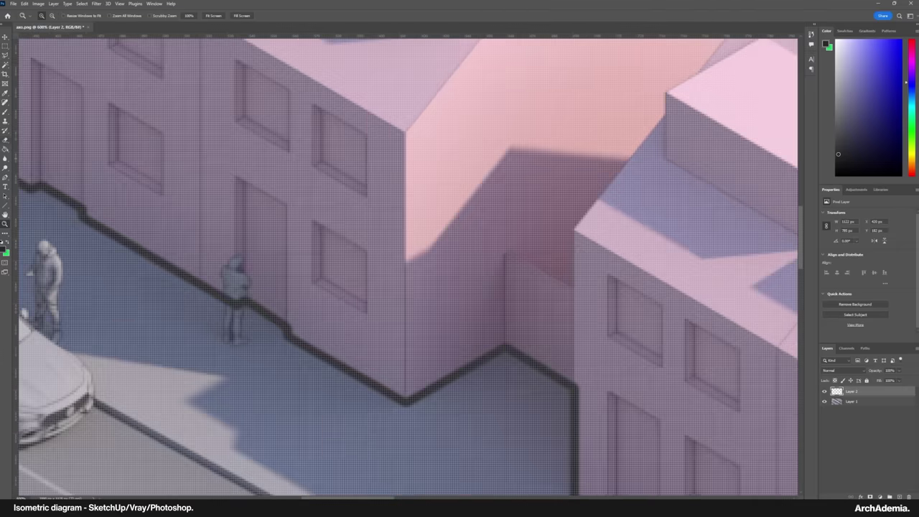
pyautogui.moveTo(267, 257); pyautogui.dragTo(417, 222)
pyautogui.keyDown('alt'); pyautogui.click(354, 199); pyautogui.keyUp('alt')
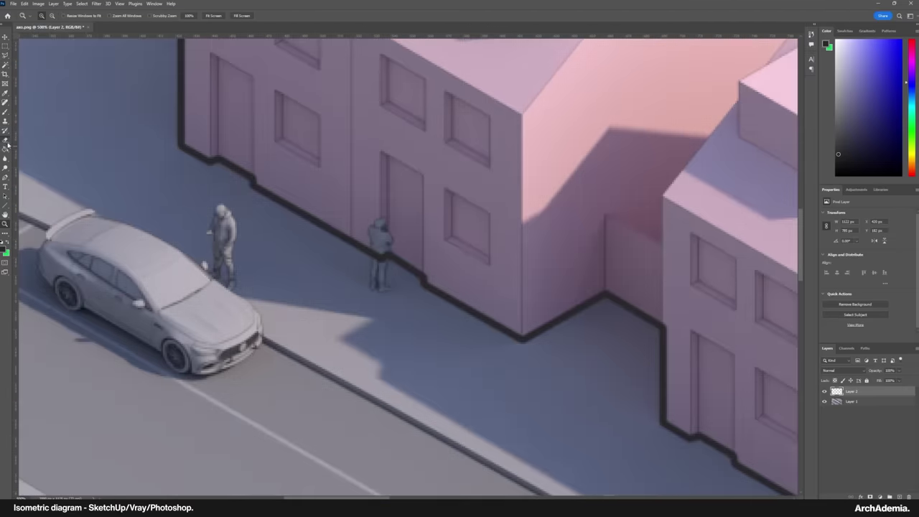
pyautogui.press('e')
pyautogui.press('[')
pyautogui.press('[')
pyautogui.press('[')
pyautogui.press('[')
pyautogui.press('[')
pyautogui.press('[')
pyautogui.press('[')
pyautogui.press('[')
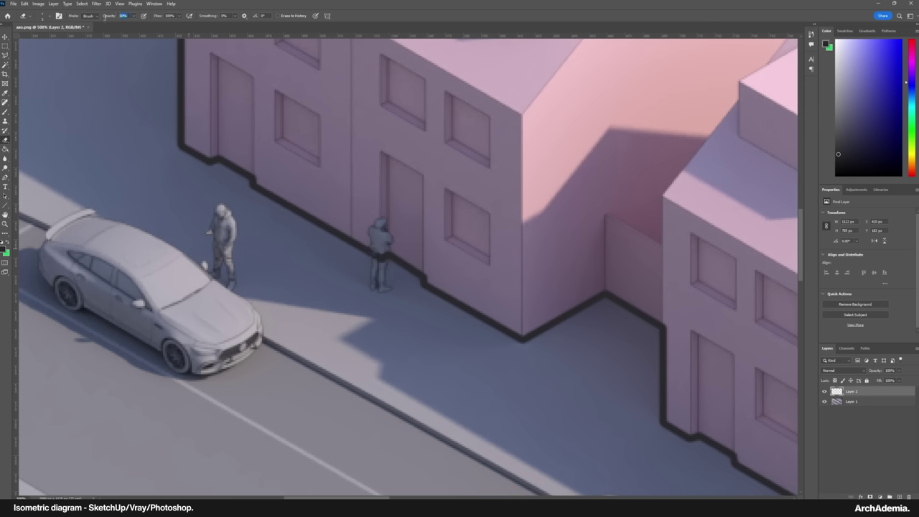
pyautogui.write('100')
pyautogui.press('Return')
pyautogui.moveTo(378, 252); pyautogui.dragTo(376, 264)
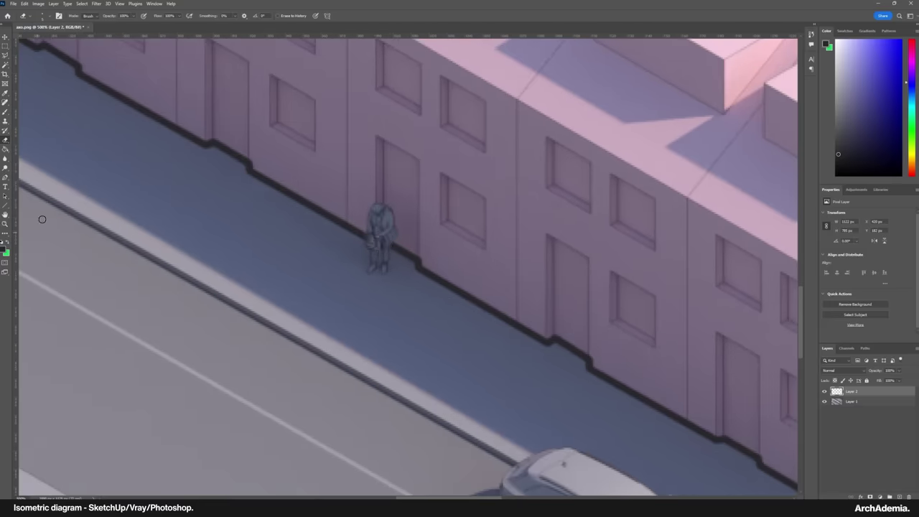
# Grade the render layer with the Camera Raw Filter: exposure +0.35, higher contrast, lower highlights, shadows +23, texture +14, clarity +13, dehaze -7, vibrance +15, saturation -7
pyautogui.click(5, 224)
pyautogui.rightClick(254, 131)
pyautogui.click(277, 135)
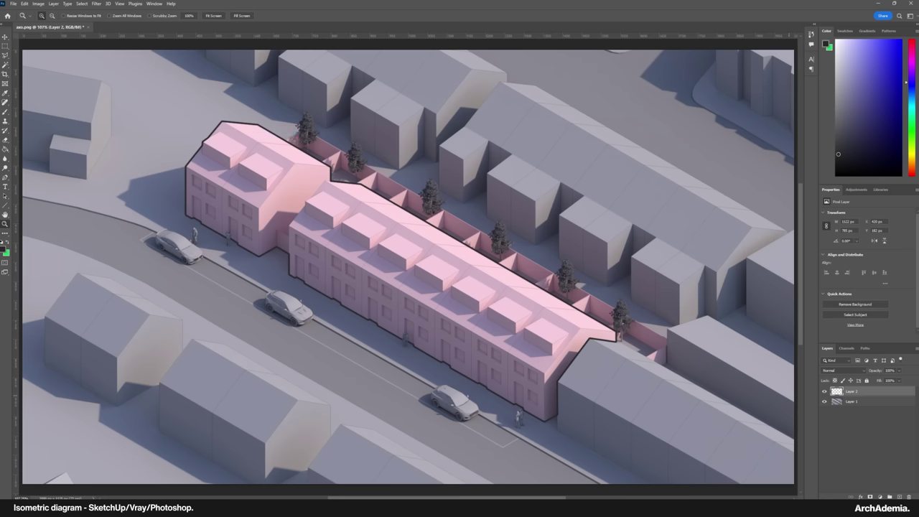
pyautogui.click(874, 404)
pyautogui.click(98, 6)
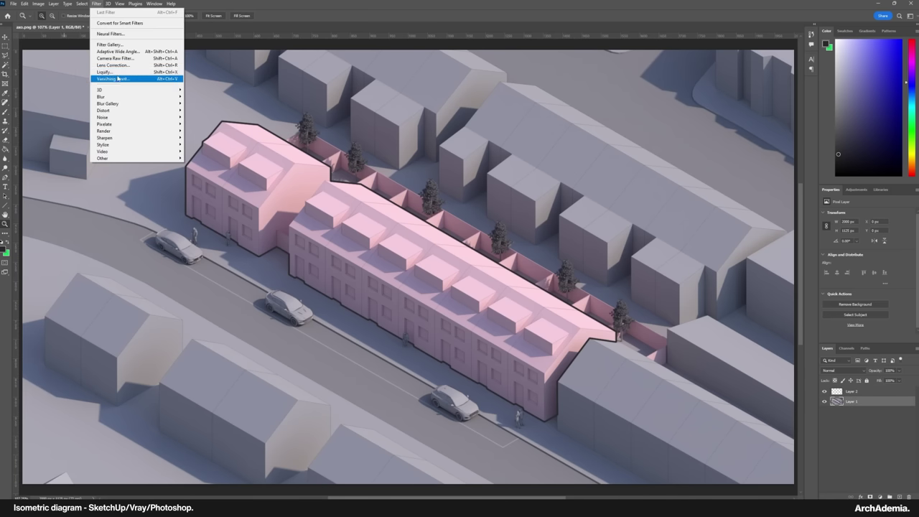
pyautogui.click(121, 58)
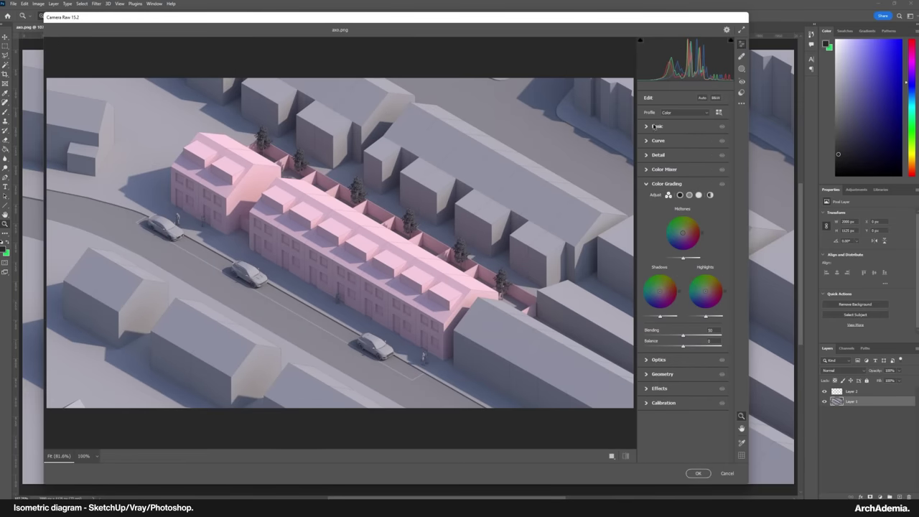
pyautogui.click(655, 126)
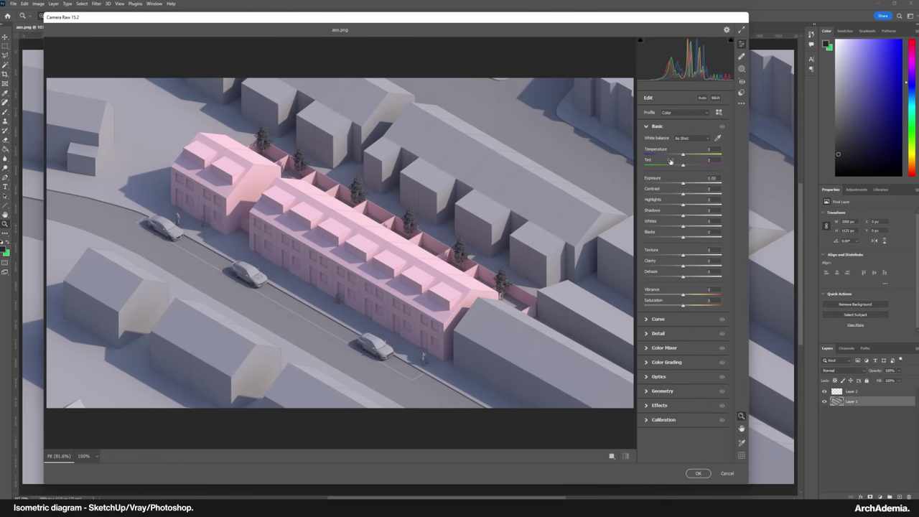
pyautogui.moveTo(683, 184); pyautogui.dragTo(692, 296)
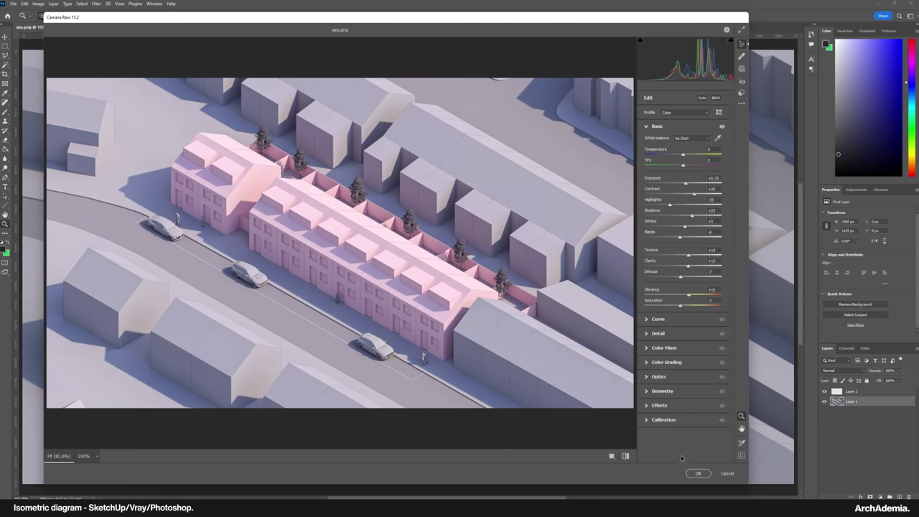
pyautogui.click(698, 473)
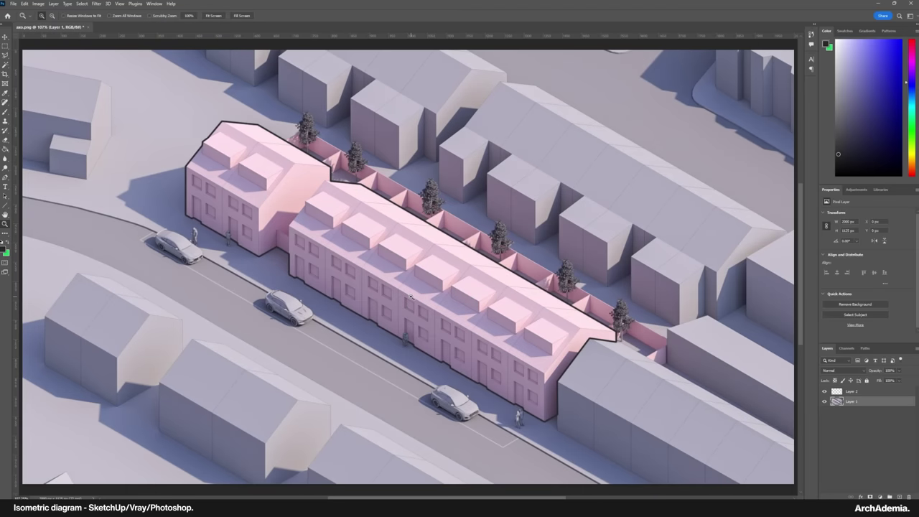
pyautogui.keyDown('alt'); pyautogui.click(403, 271); pyautogui.keyUp('alt')
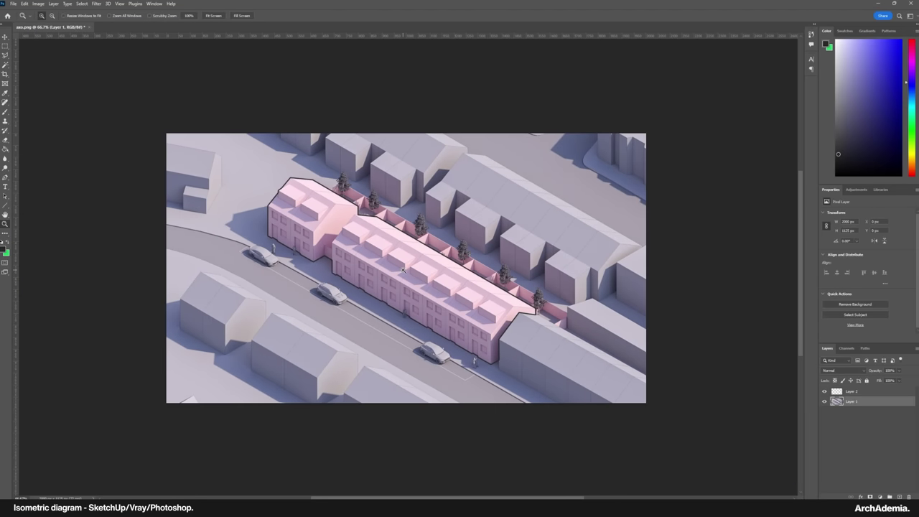